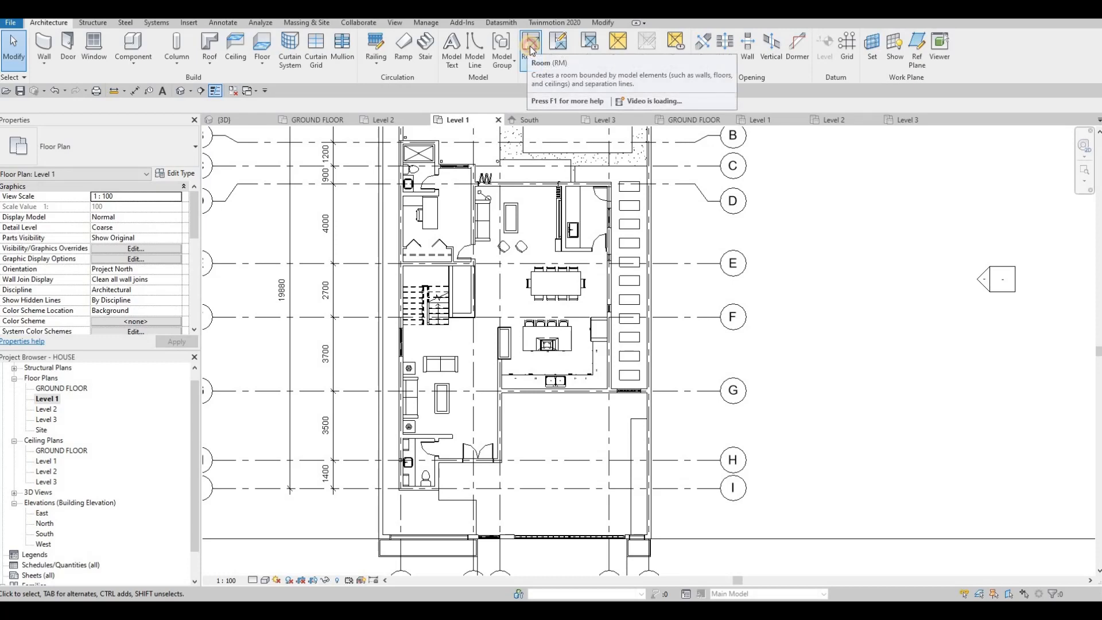
# Place tagged rooms in the office with the desk and in the small sink room between gridlines D and E
pyautogui.click(532, 50)
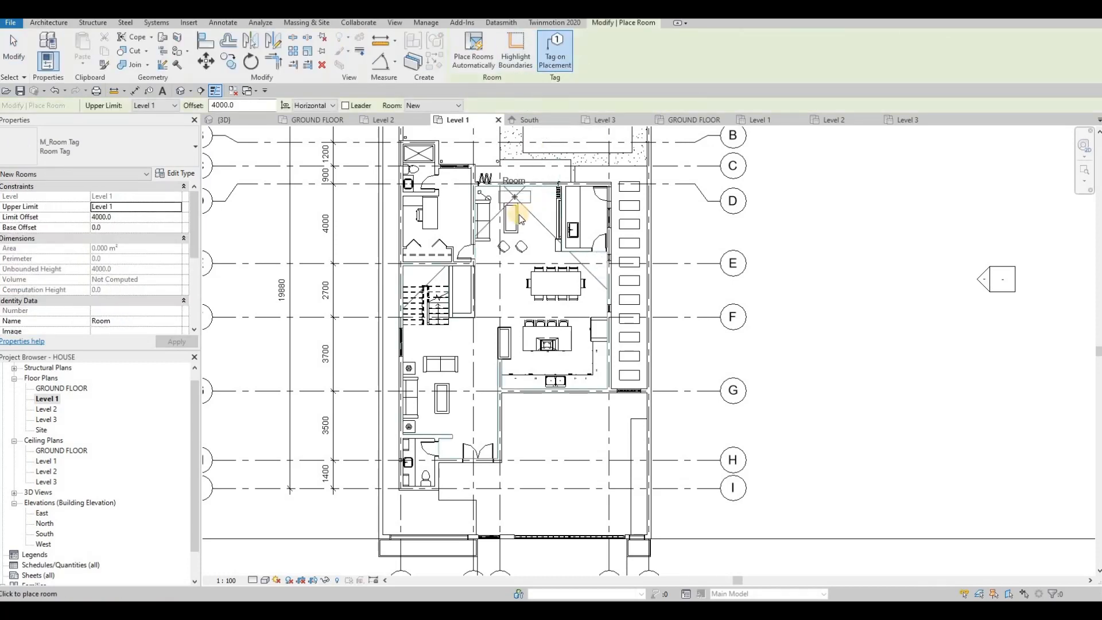
pyautogui.scroll(2, 527, 213)
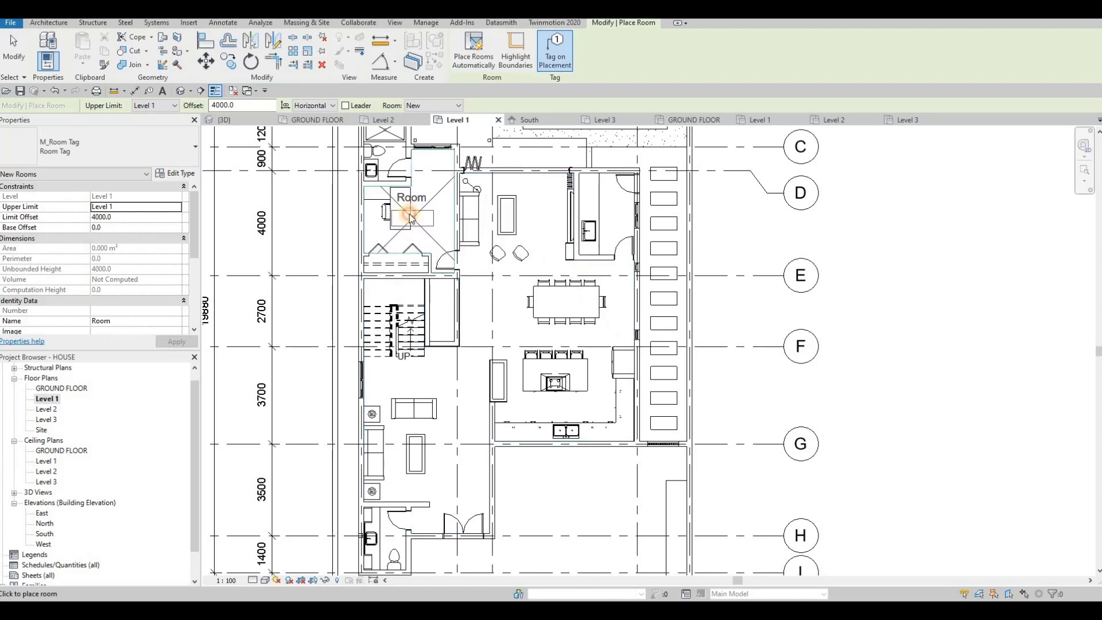
pyautogui.click(442, 181)
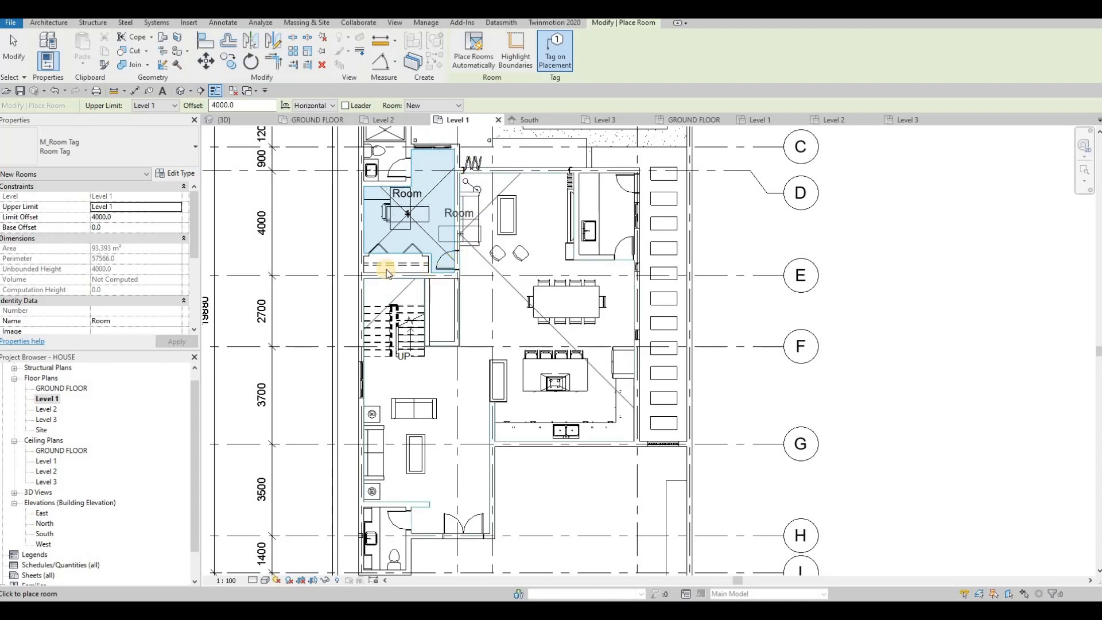
pyautogui.click(415, 233)
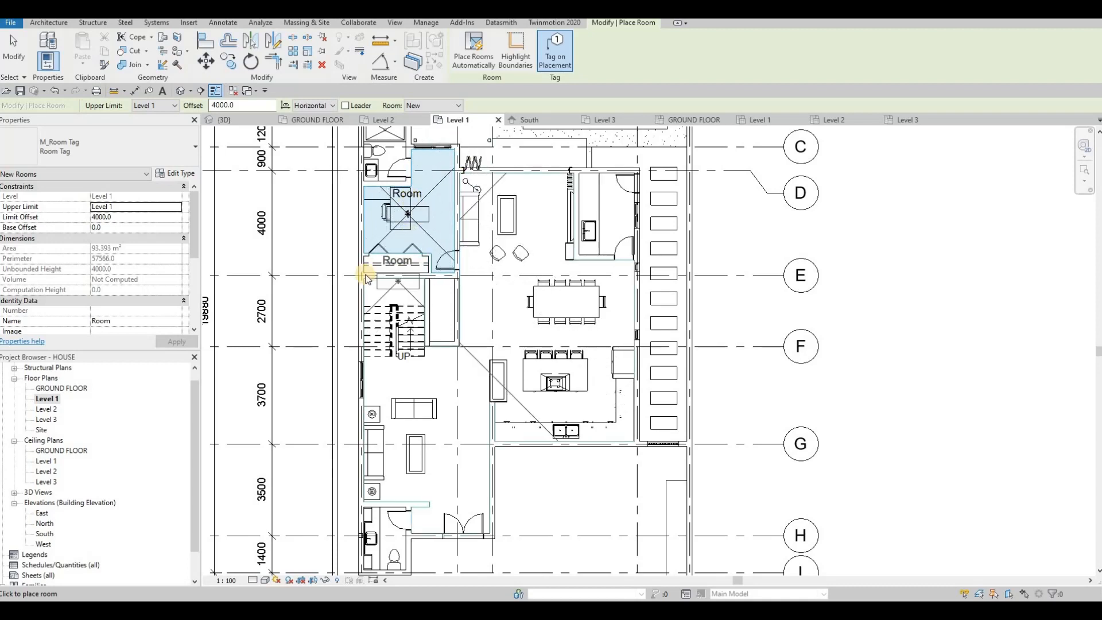
pyautogui.click(613, 221)
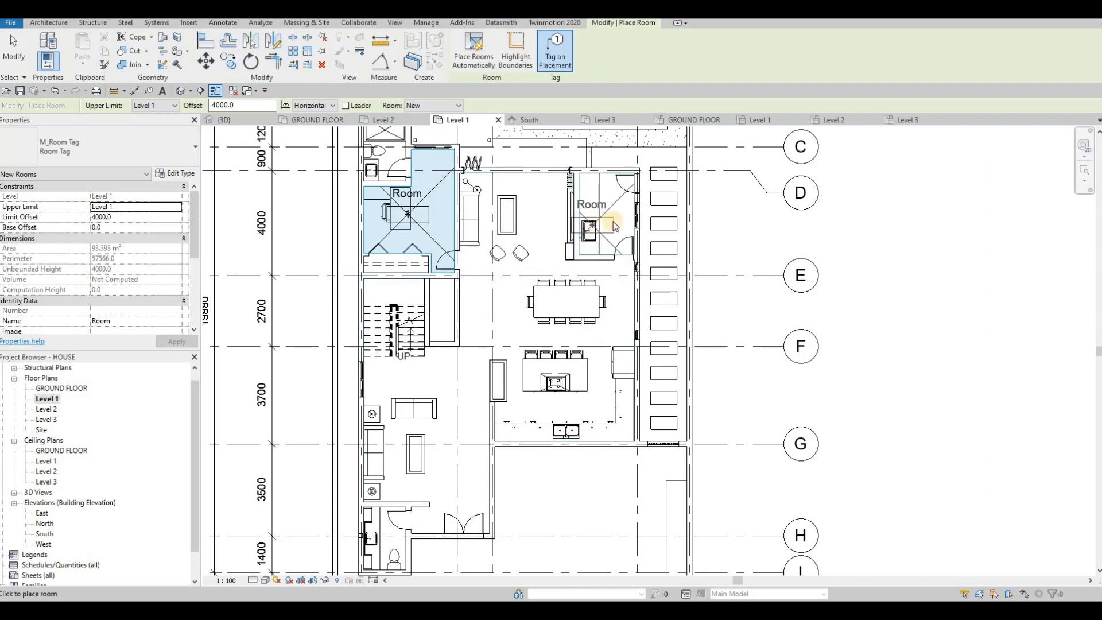
pyautogui.scroll(2, 618, 217)
pyautogui.click(594, 247)
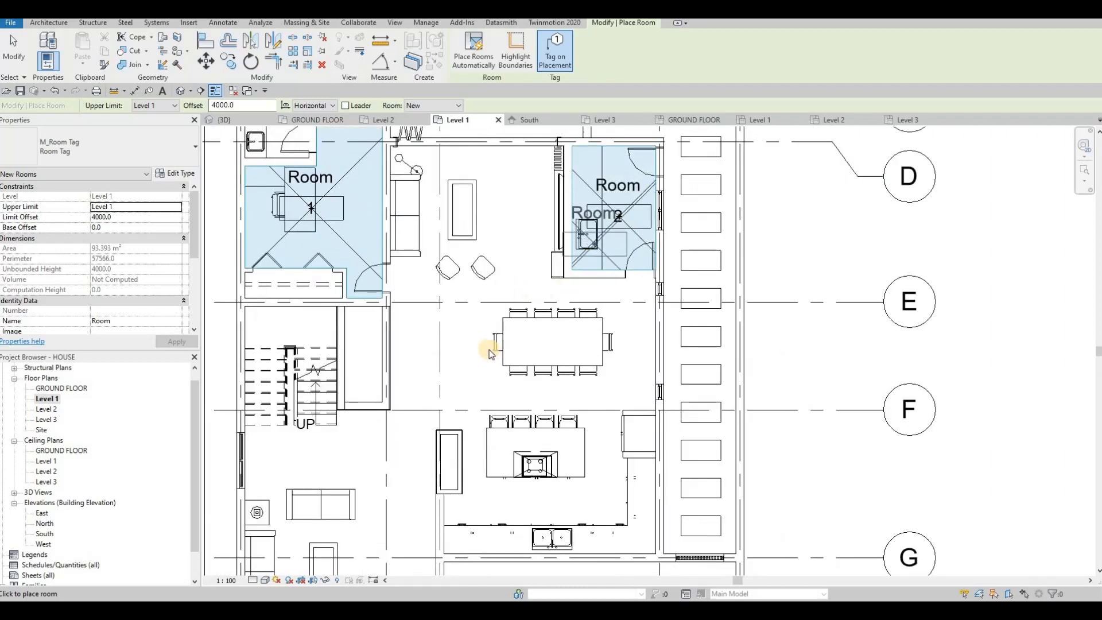
# Place tagged rooms in the bathroom between gridlines H and I and in the open living, kitchen and dining area
pyautogui.moveTo(516, 320); pyautogui.dragTo(545, 246, button='middle')
pyautogui.moveTo(458, 371); pyautogui.dragTo(492, 283, button='middle')
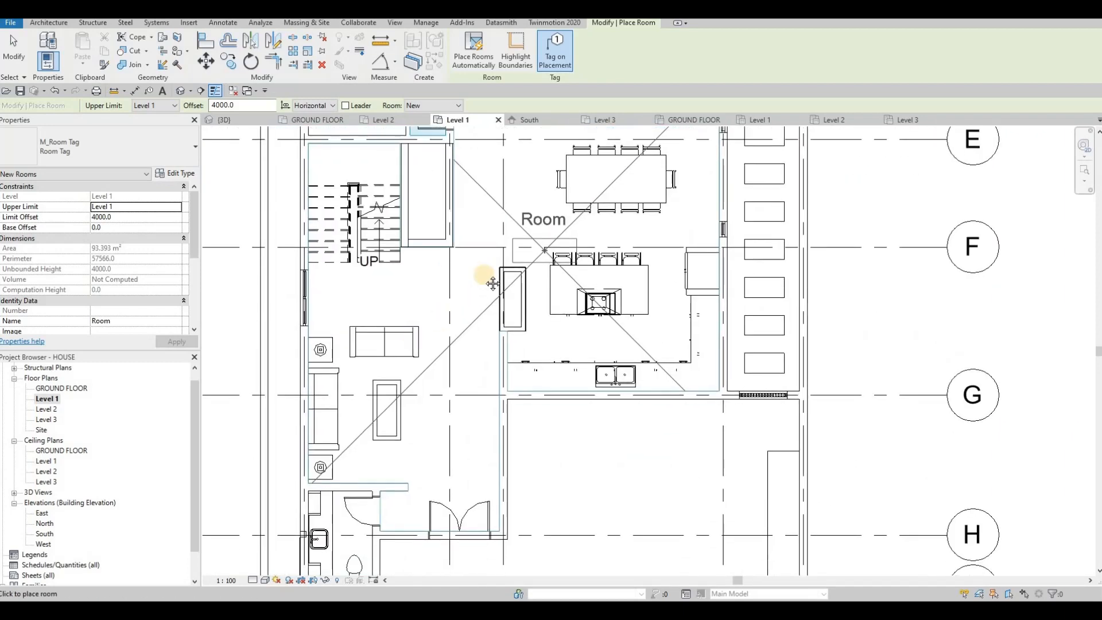
pyautogui.moveTo(438, 317); pyautogui.dragTo(500, 239, button='middle')
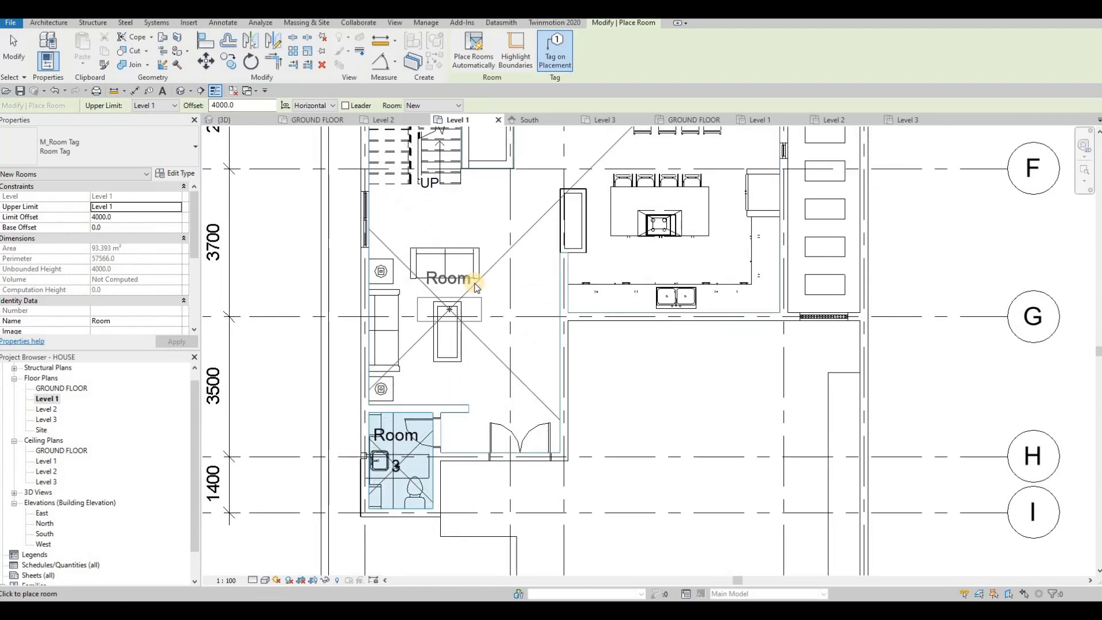
pyautogui.click(567, 327)
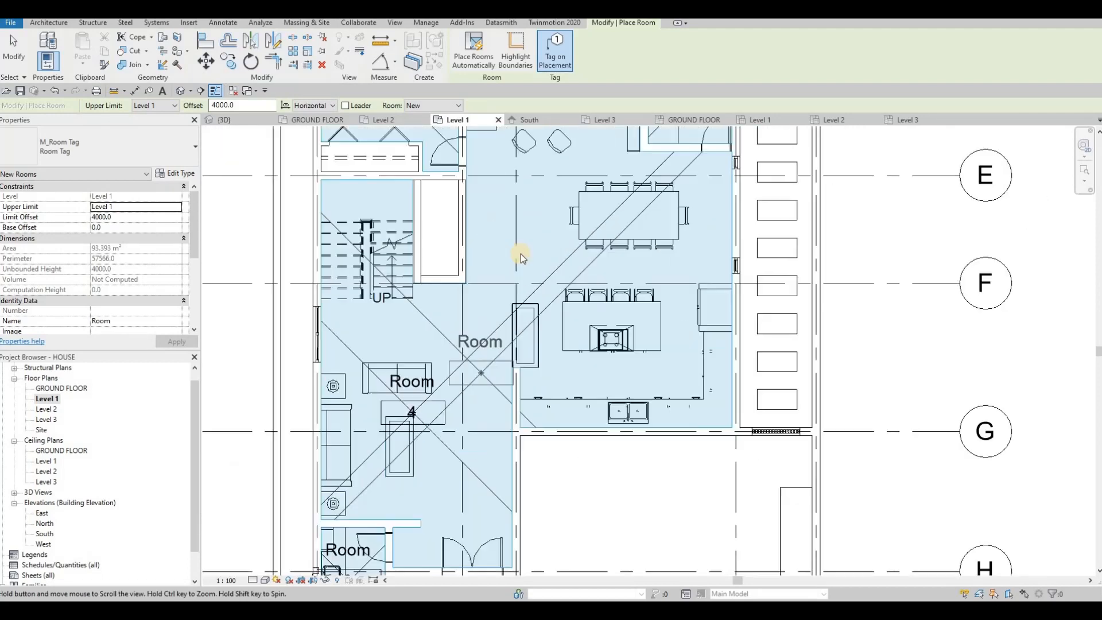
pyautogui.scroll(-2, 520, 255)
pyautogui.press('Escape')
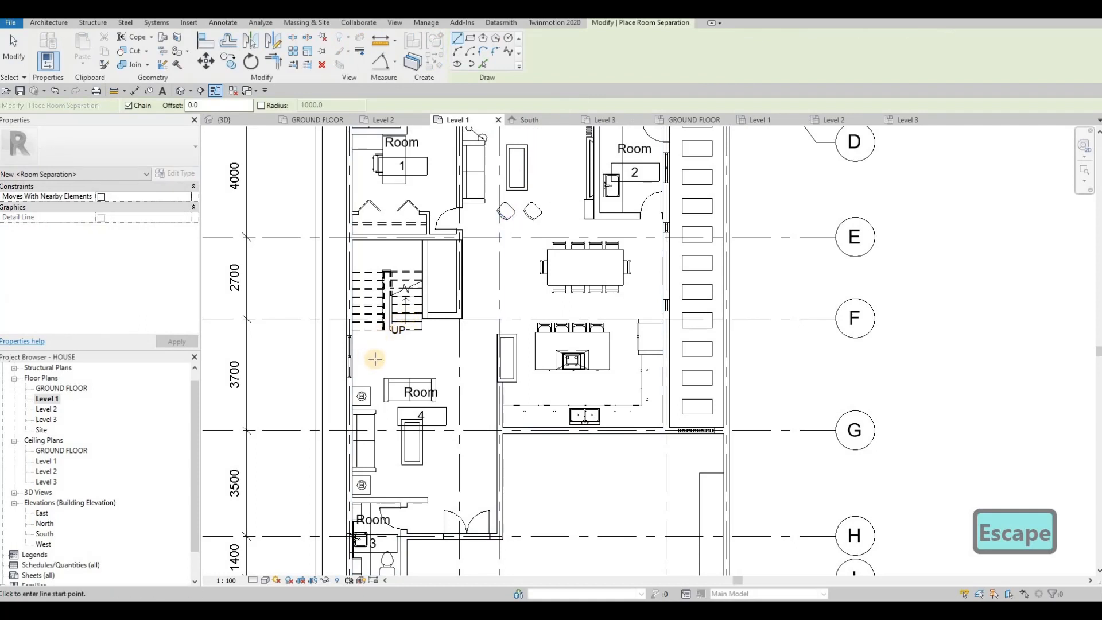
# Draw room separation lines from the outer wall below the stairs to the cabinet, and from the cabinet around the kitchen's upper edge
pyautogui.click(350, 334)
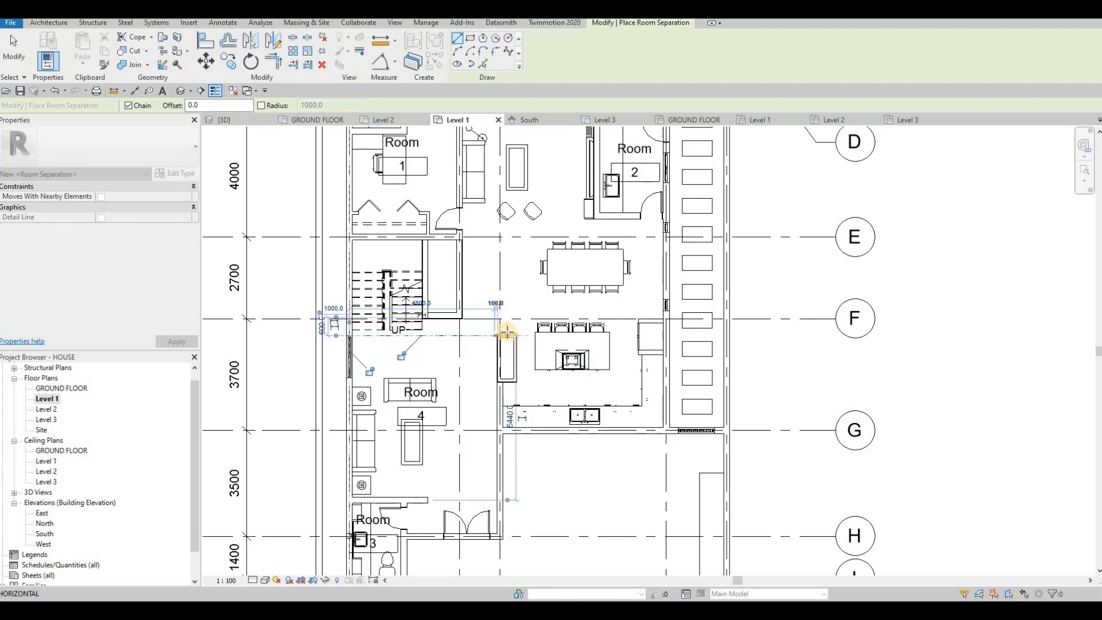
pyautogui.press('Escape')
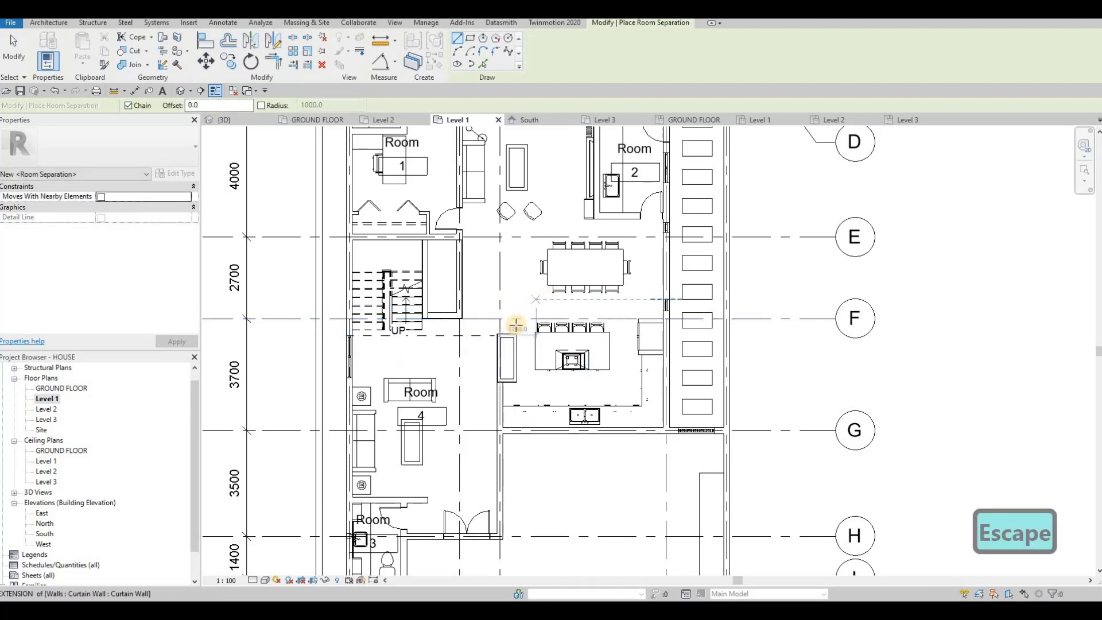
pyautogui.click(513, 311)
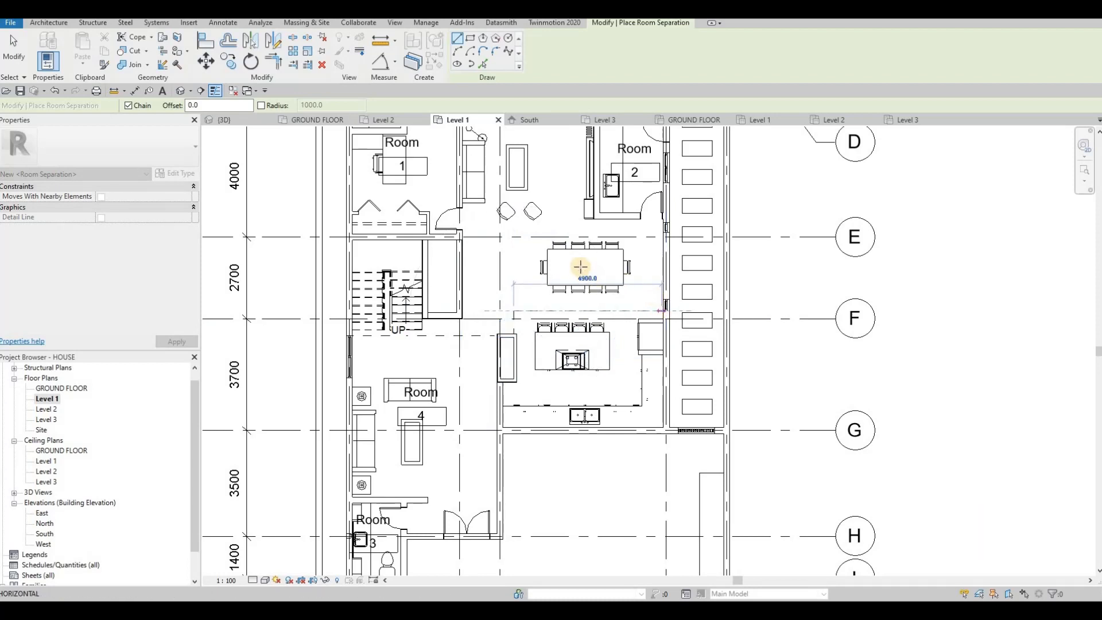
pyautogui.press('Escape')
# Draw room separation lines down the dining area's stair side and along its upper edge to the office wall
pyautogui.click(593, 219)
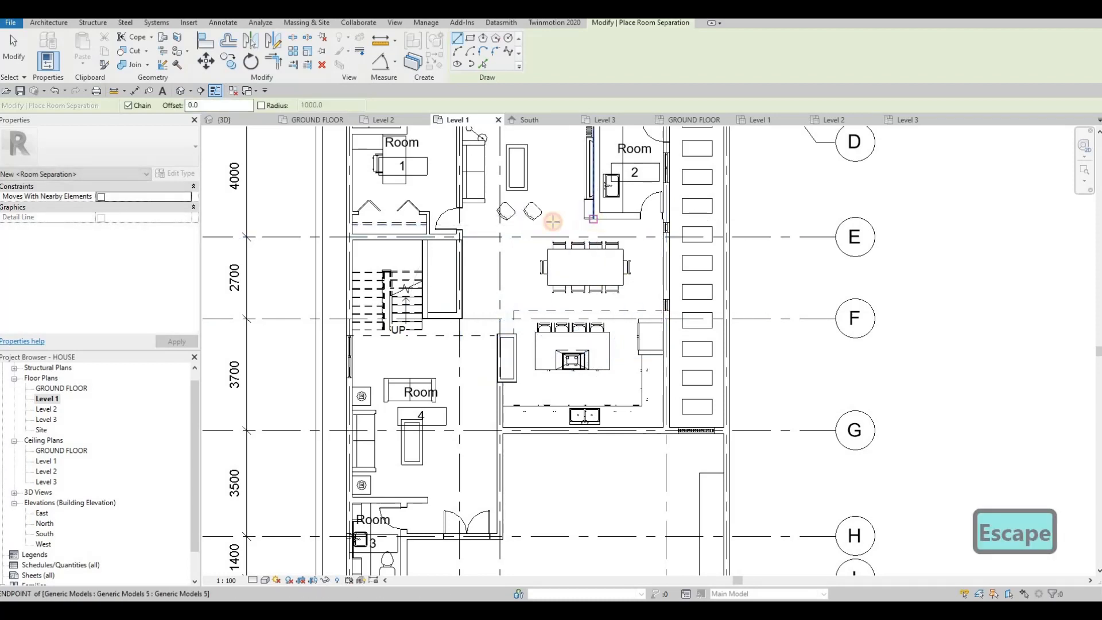
pyautogui.click(503, 216)
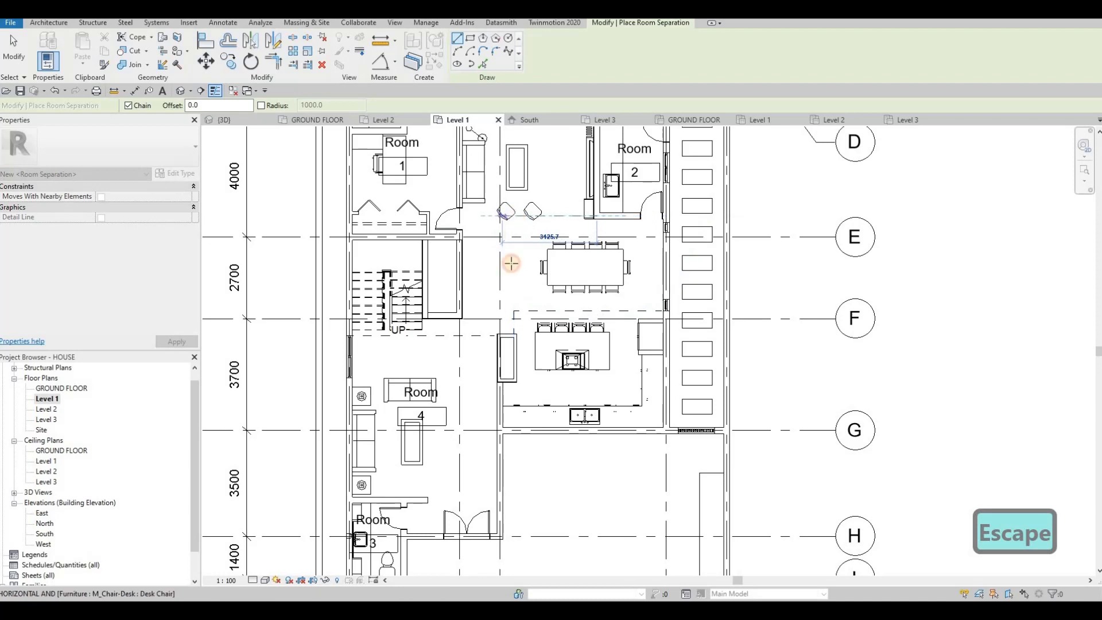
pyautogui.press('Escape')
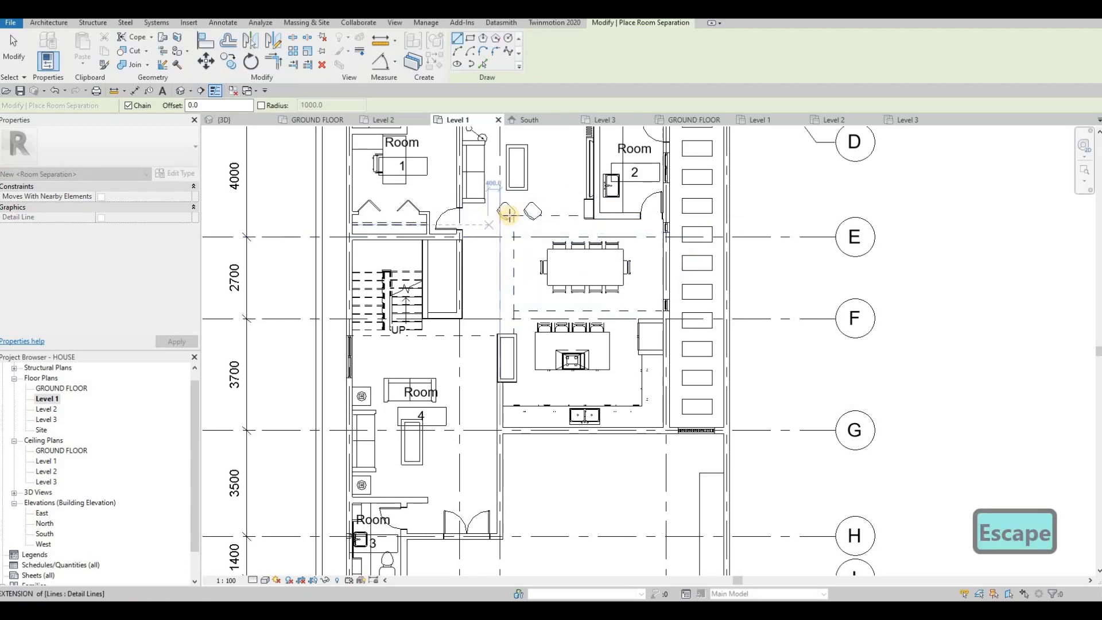
pyautogui.click(459, 216)
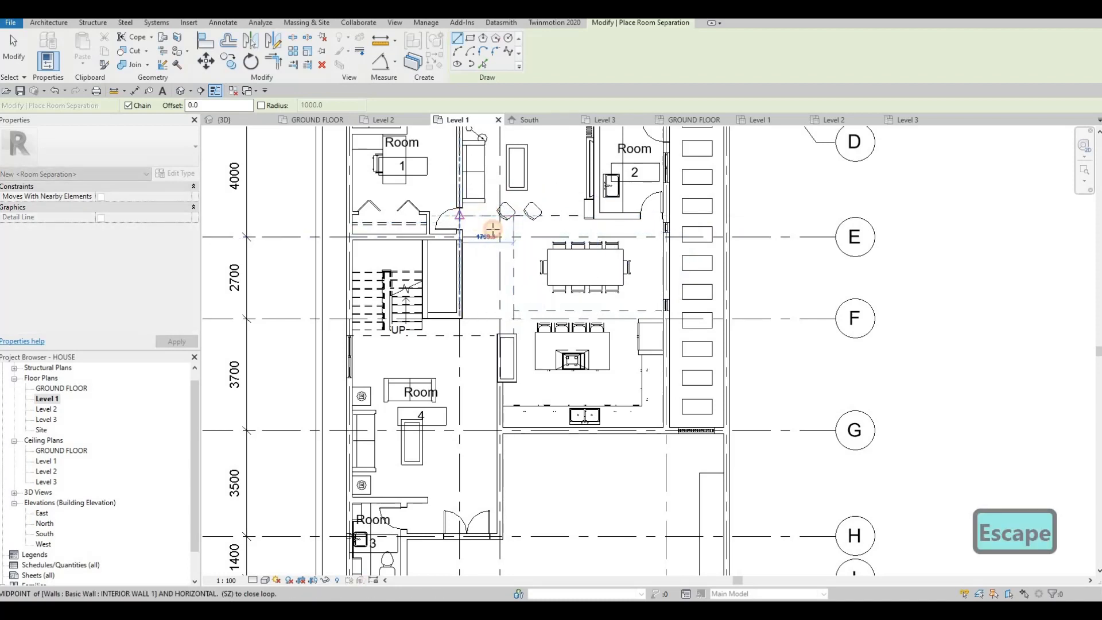
pyautogui.press('Escape')
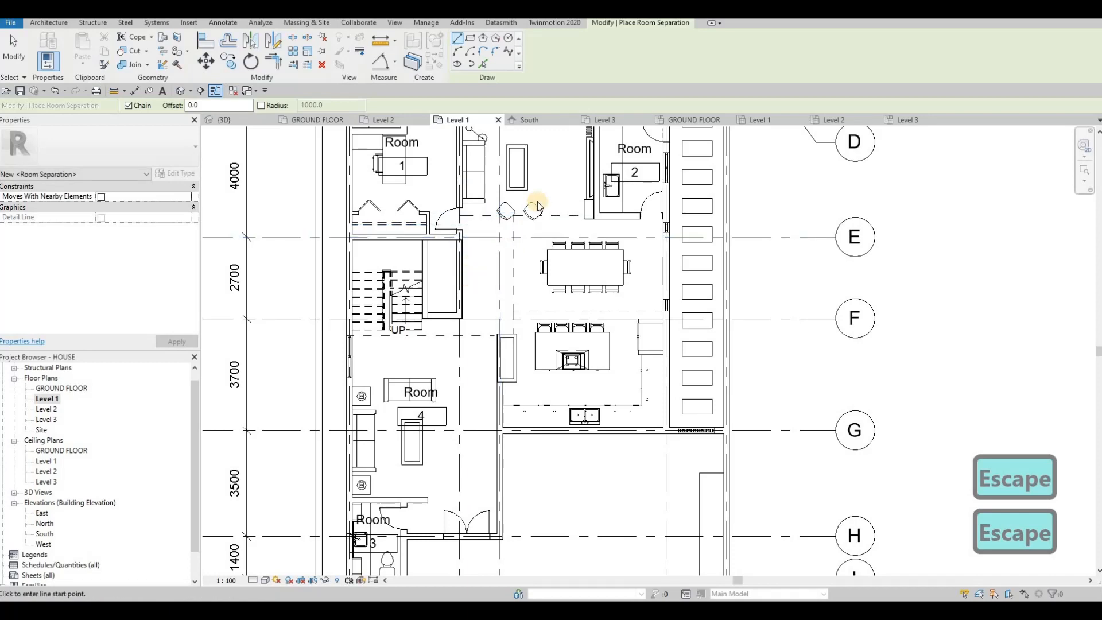
pyautogui.press('Escape')
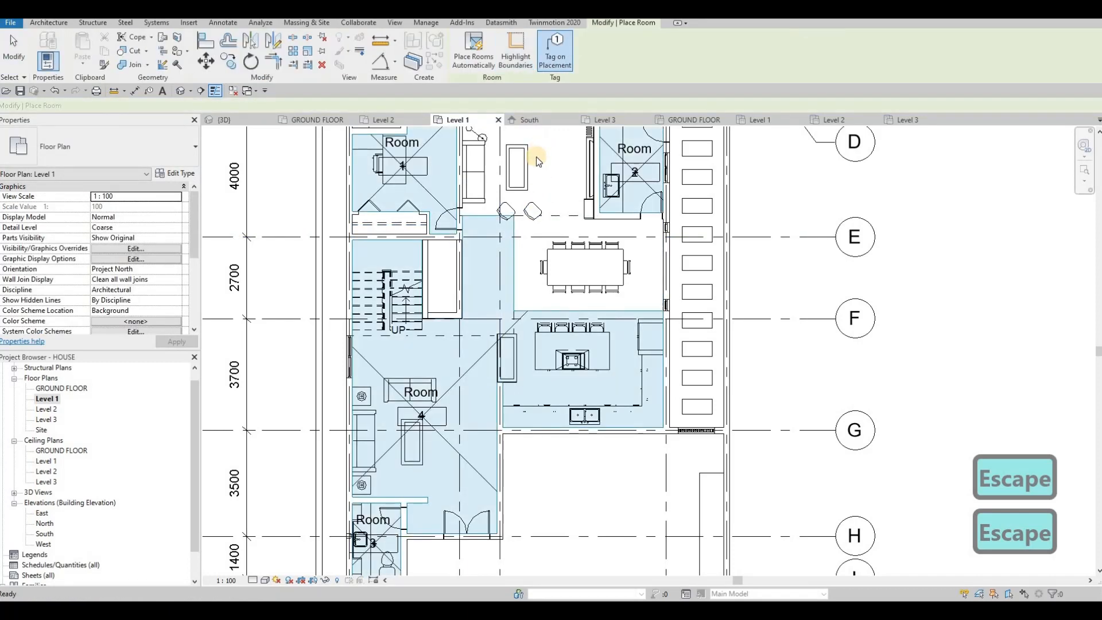
# Place tagged rooms in the seating area above gridline E and in the dining area
pyautogui.click(536, 157)
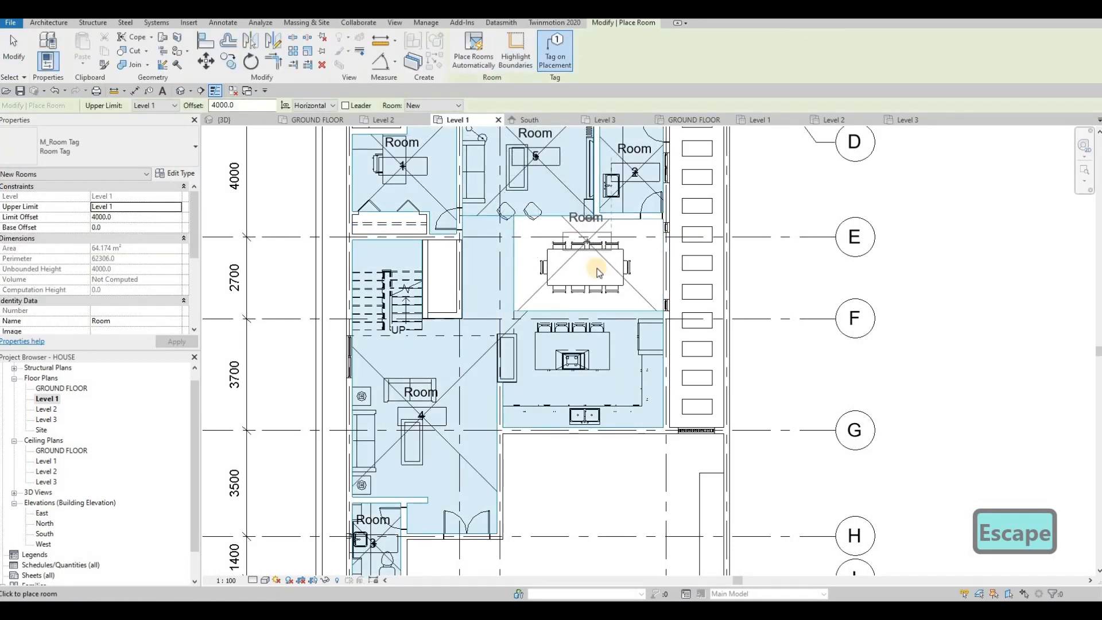
pyautogui.click(543, 330)
pyautogui.press('Escape')
# Shorten the small vertical separation line above the cabinet to 800 mm, ending it on the cabinet's upper edge
pyautogui.scroll(2, 542, 330)
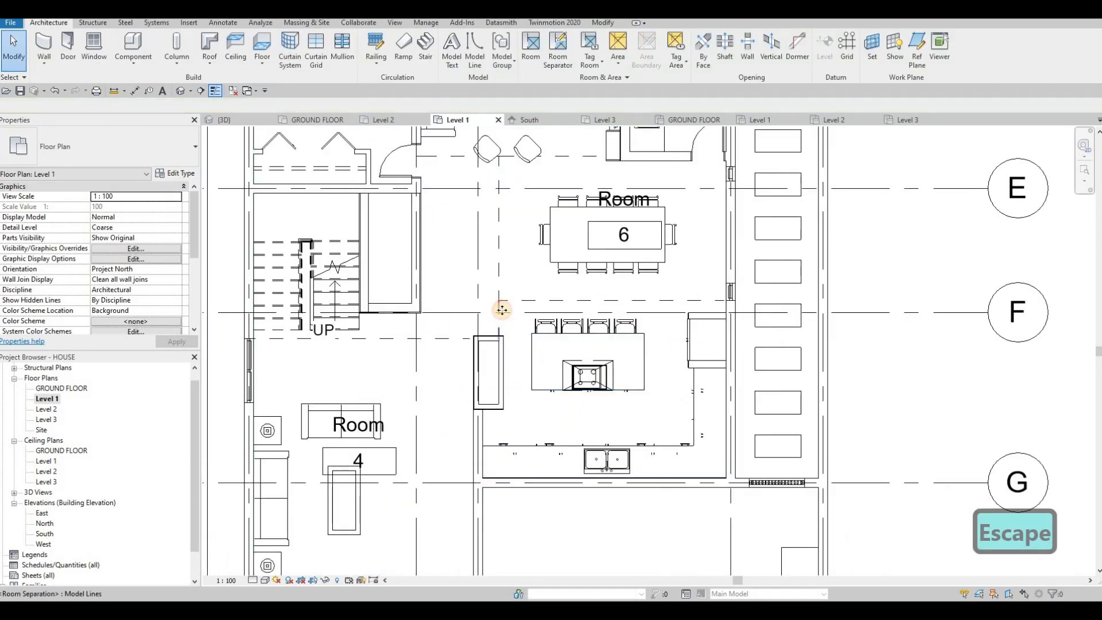
pyautogui.click(502, 310)
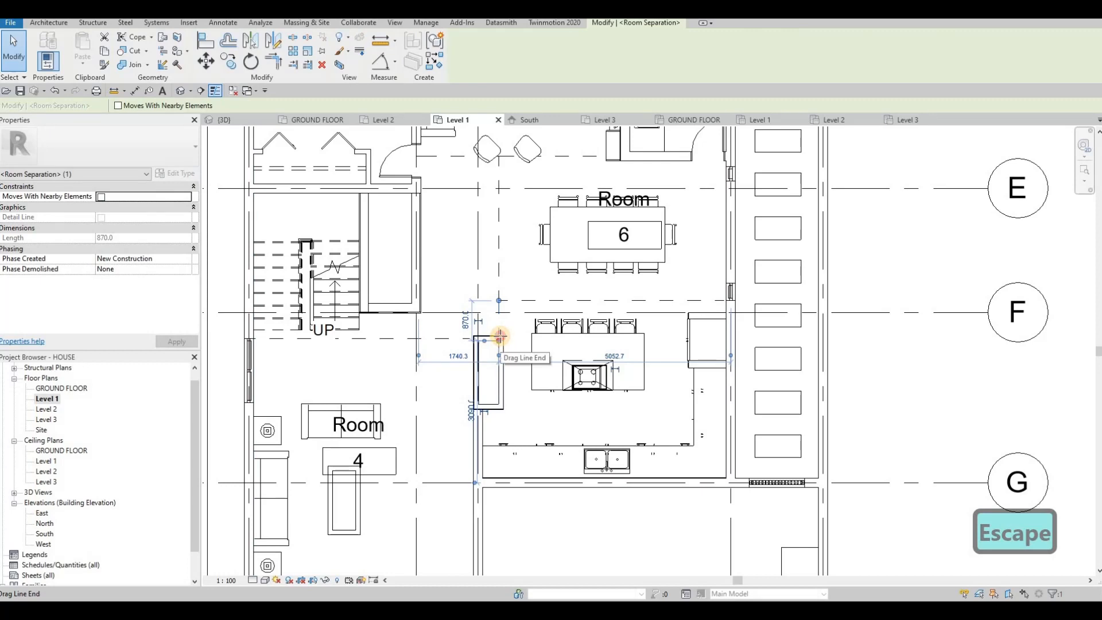
pyautogui.press('Escape')
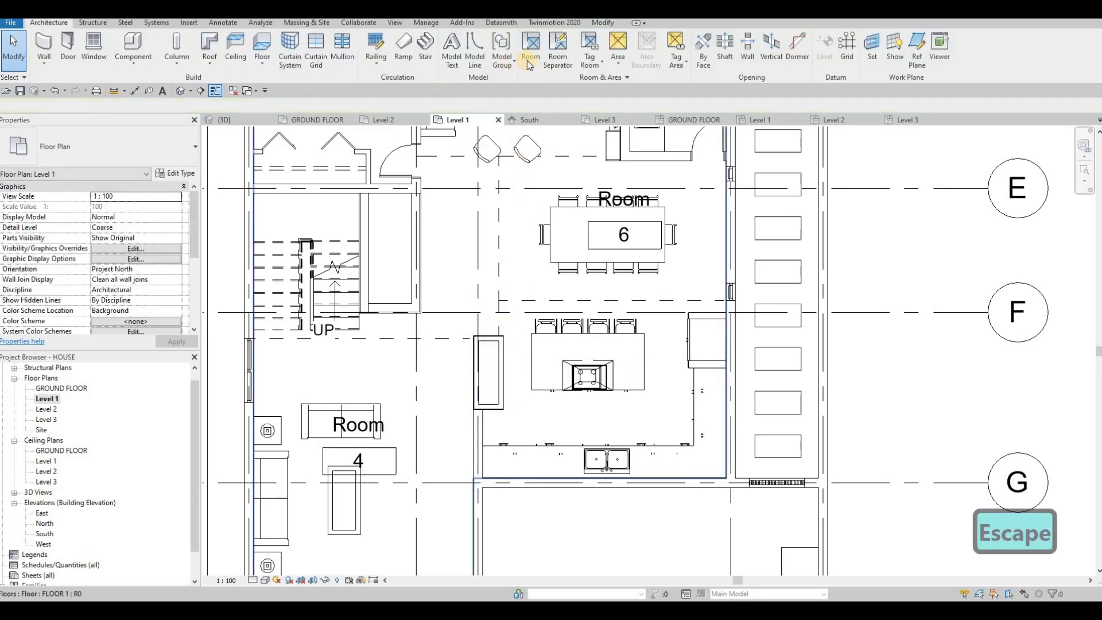
pyautogui.press('Escape')
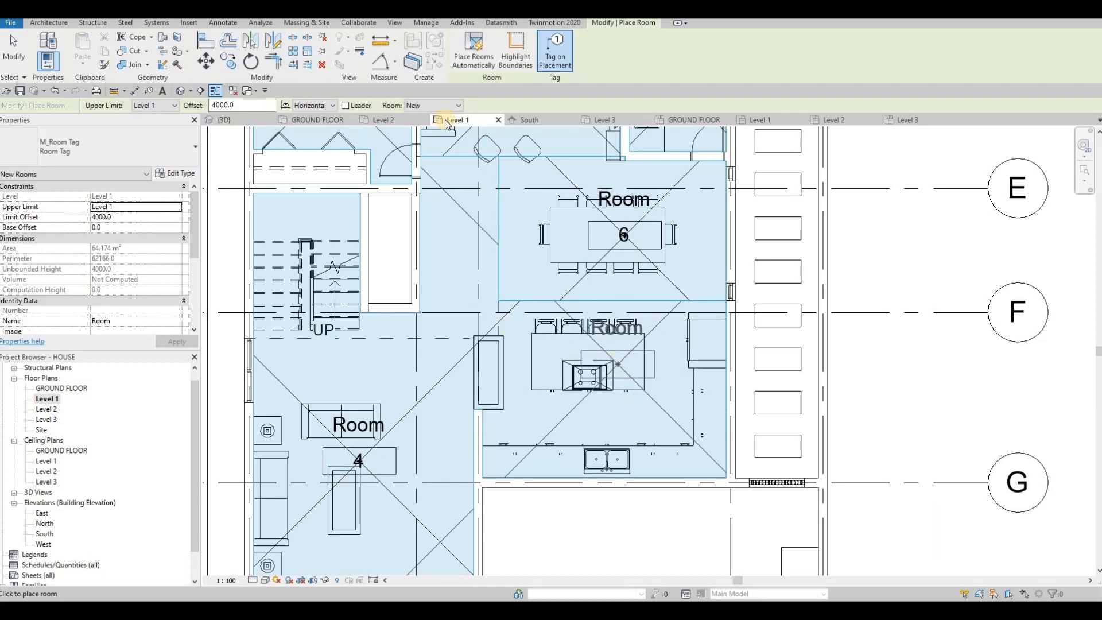
pyautogui.press('Escape')
pyautogui.press('Escape')
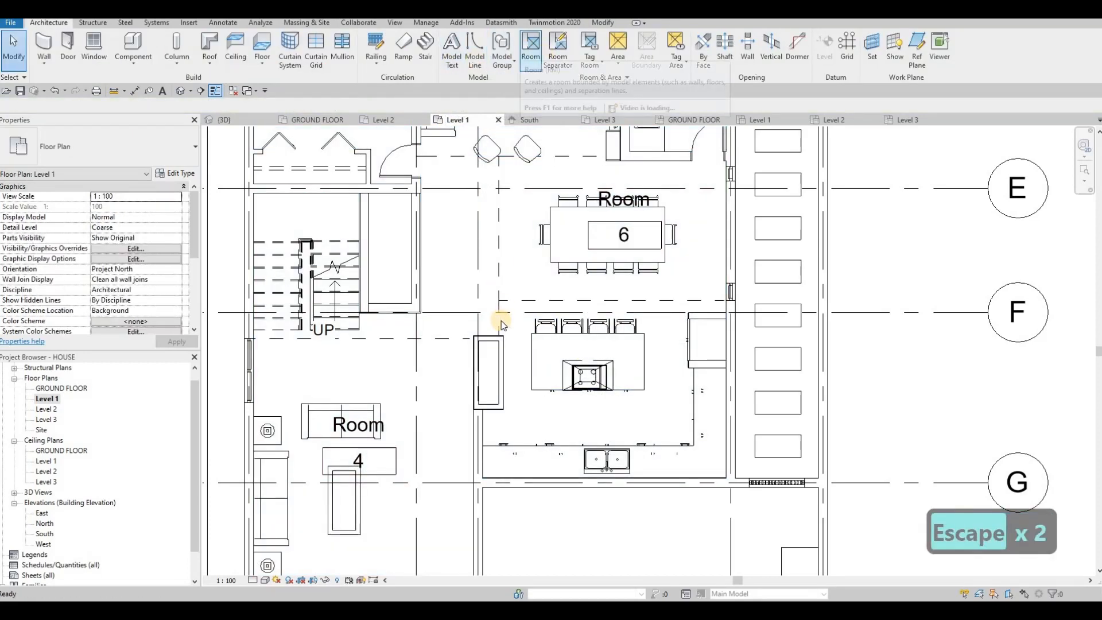
# Move the vertical separation line beside the dining area onto grid 3, in line with the kitchen wall
pyautogui.click(499, 335)
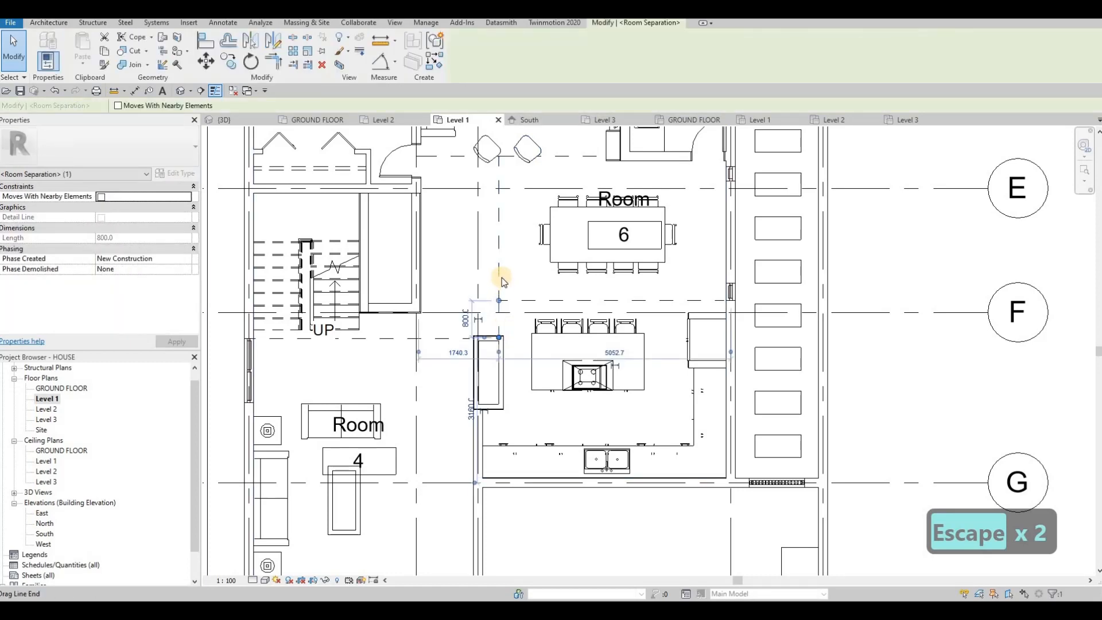
pyautogui.moveTo(472, 281); pyautogui.dragTo(474, 338)
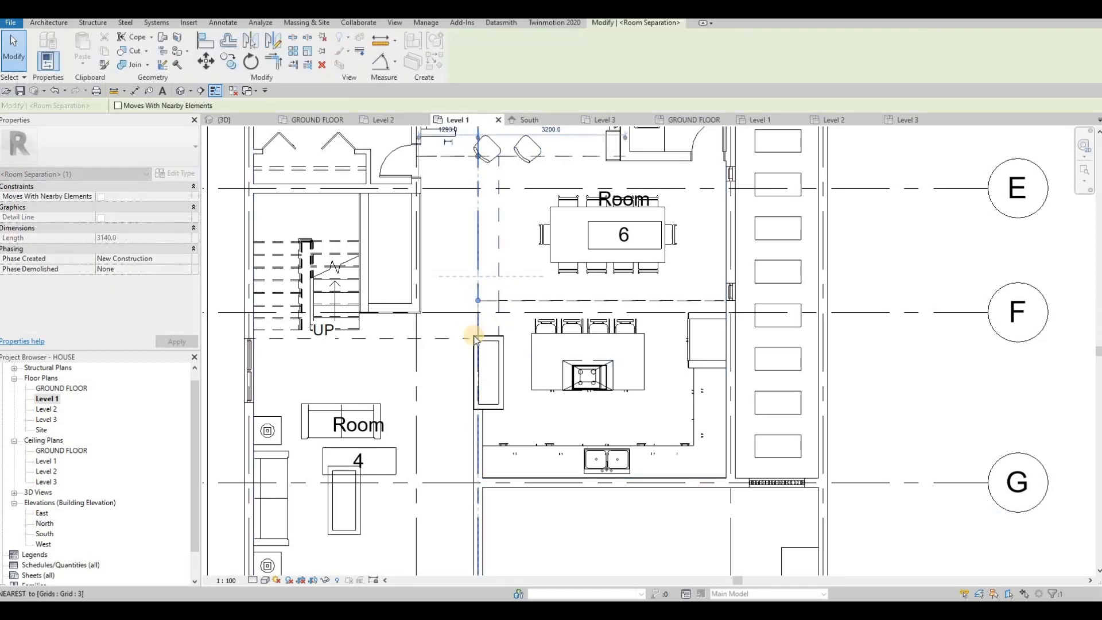
pyautogui.press('Escape')
pyautogui.press('Escape')
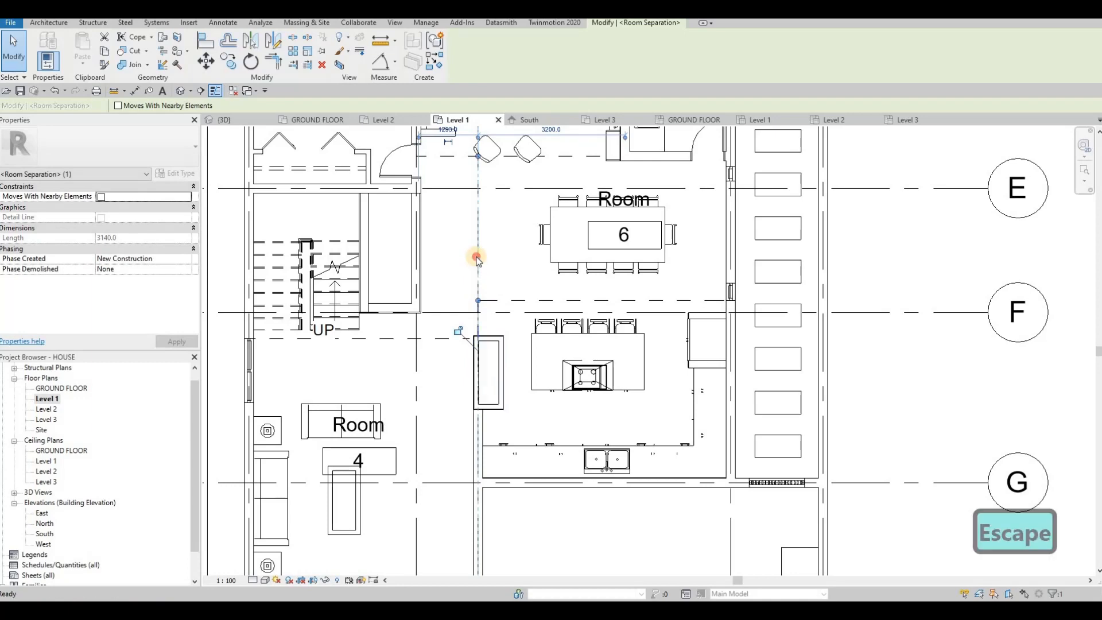
# Extend the lower end of the 800 mm separation line down past the cabinet to the kitchen wall
pyautogui.click(480, 335)
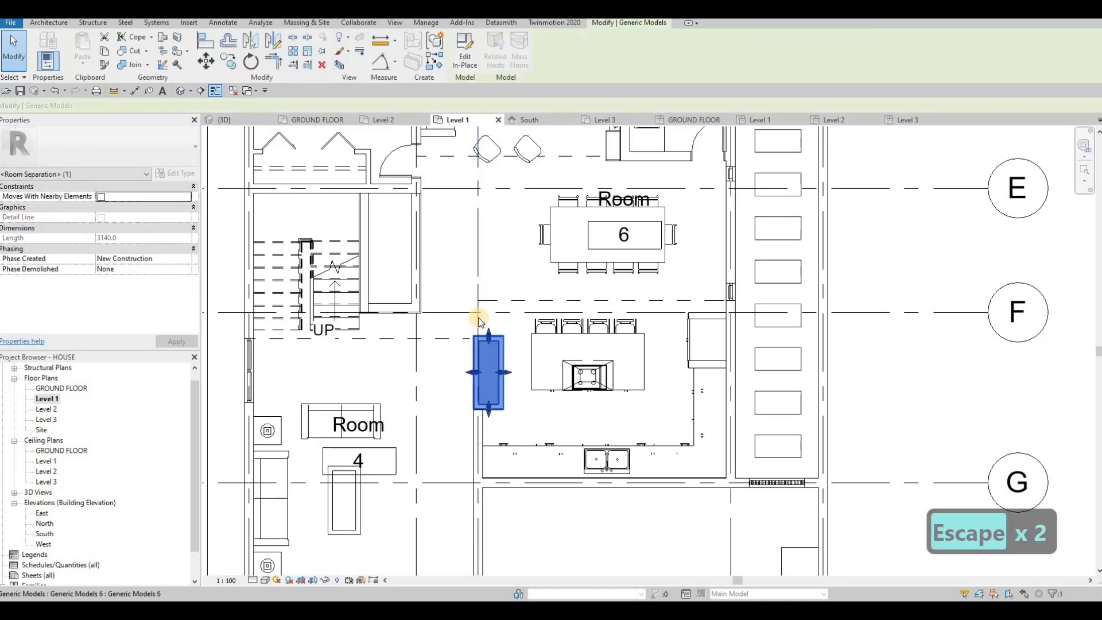
pyautogui.press('Escape')
pyautogui.click(479, 331)
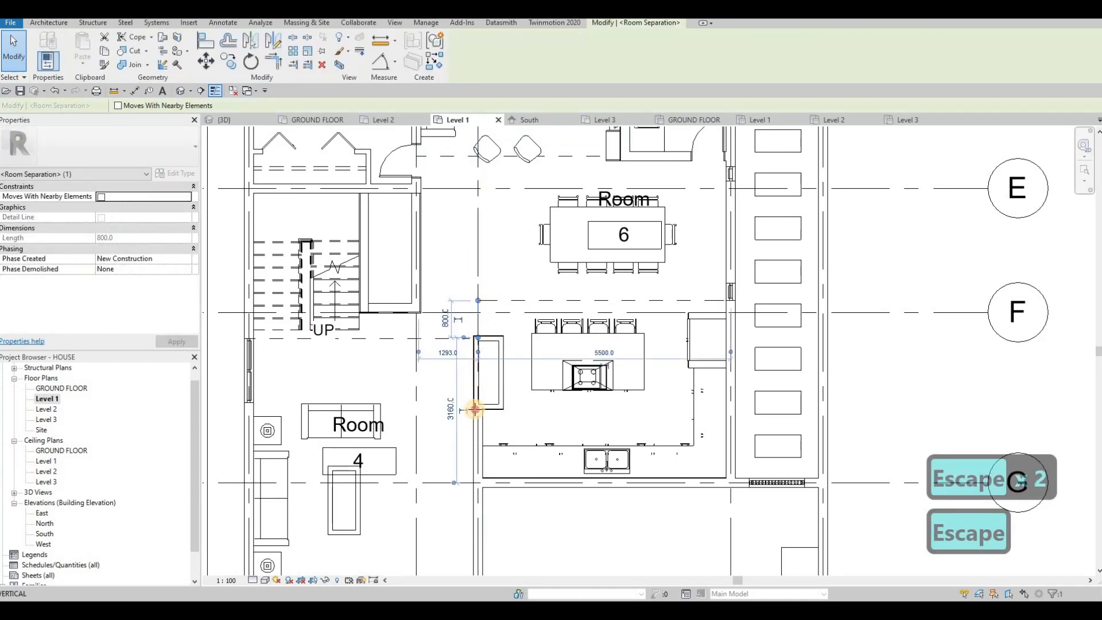
pyautogui.moveTo(475, 410); pyautogui.dragTo(474, 409)
pyautogui.press('Escape')
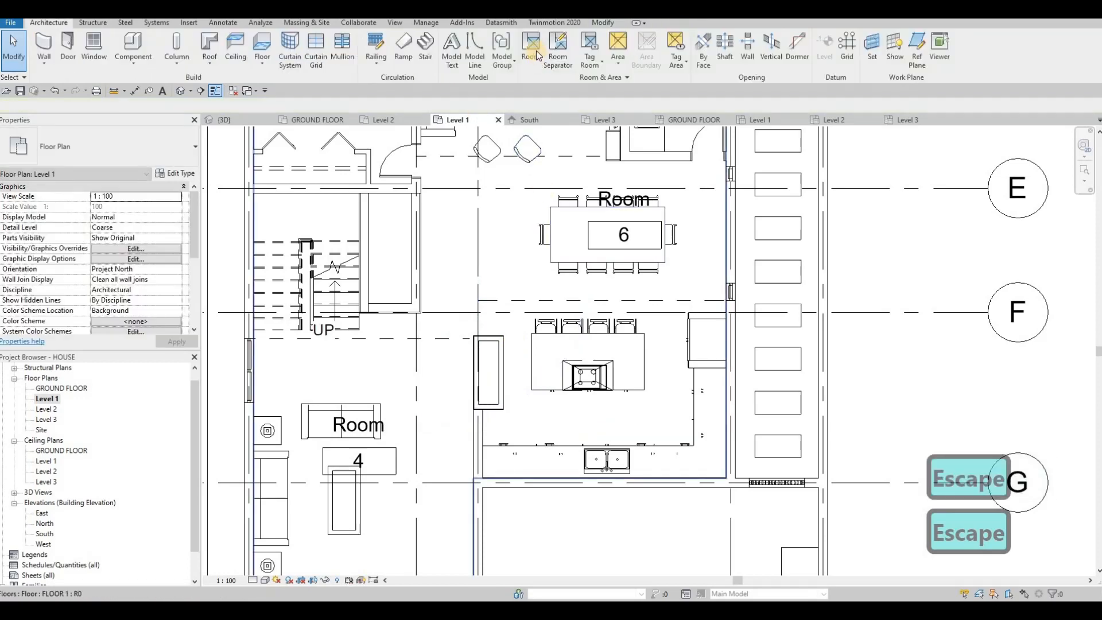
# Place a tagged room in the kitchen around the island
pyautogui.click(538, 55)
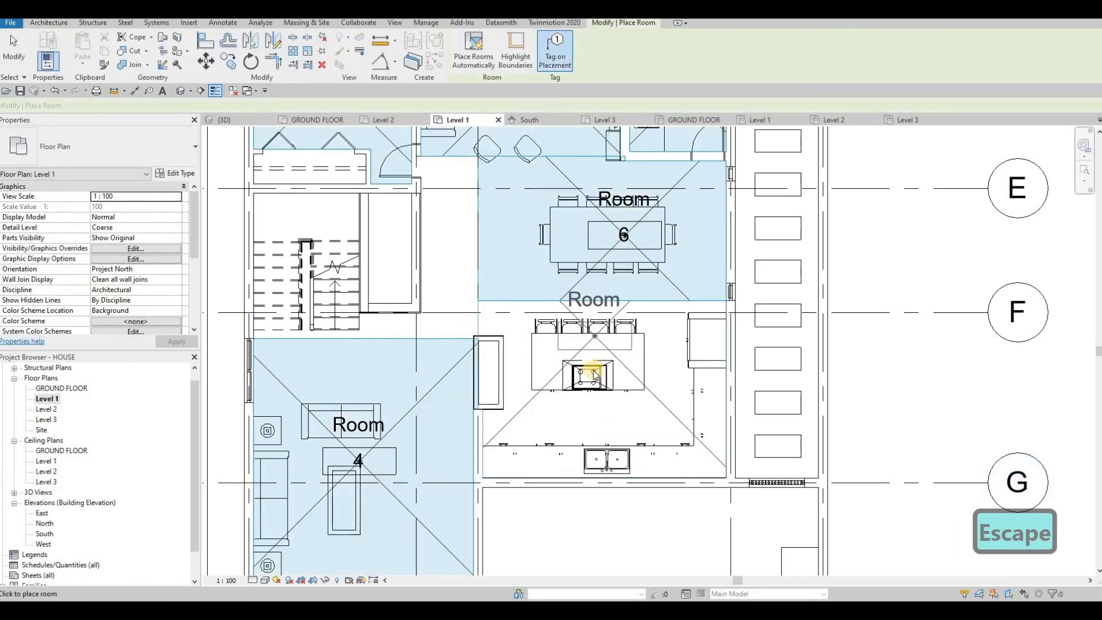
pyautogui.click(594, 374)
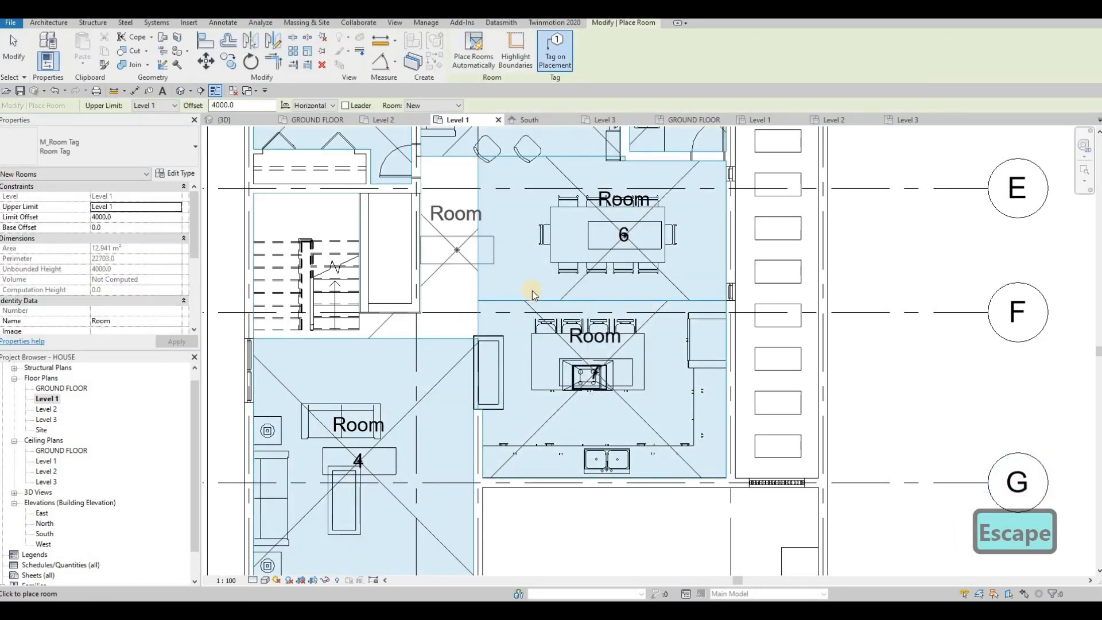
pyautogui.press('Escape')
pyautogui.press('Escape')
# Extend the horizontal separation line between dining and kitchen across to the wall beside the stairs
pyautogui.moveTo(478, 217); pyautogui.dragTo(542, 292, button='middle')
pyautogui.click(541, 238)
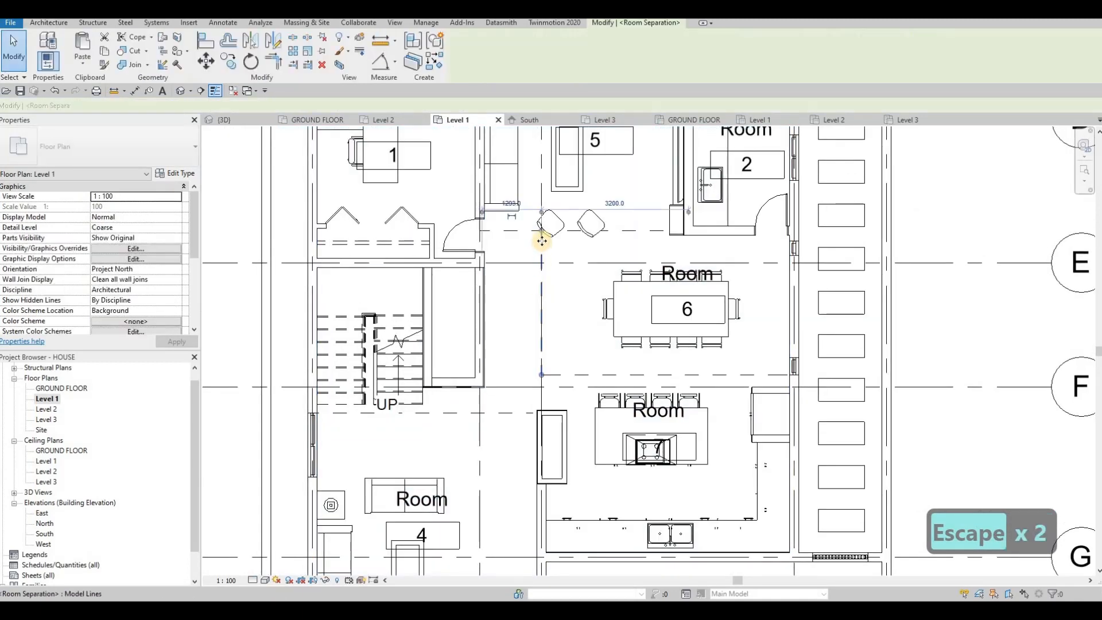
pyautogui.press('Escape')
pyautogui.click(543, 374)
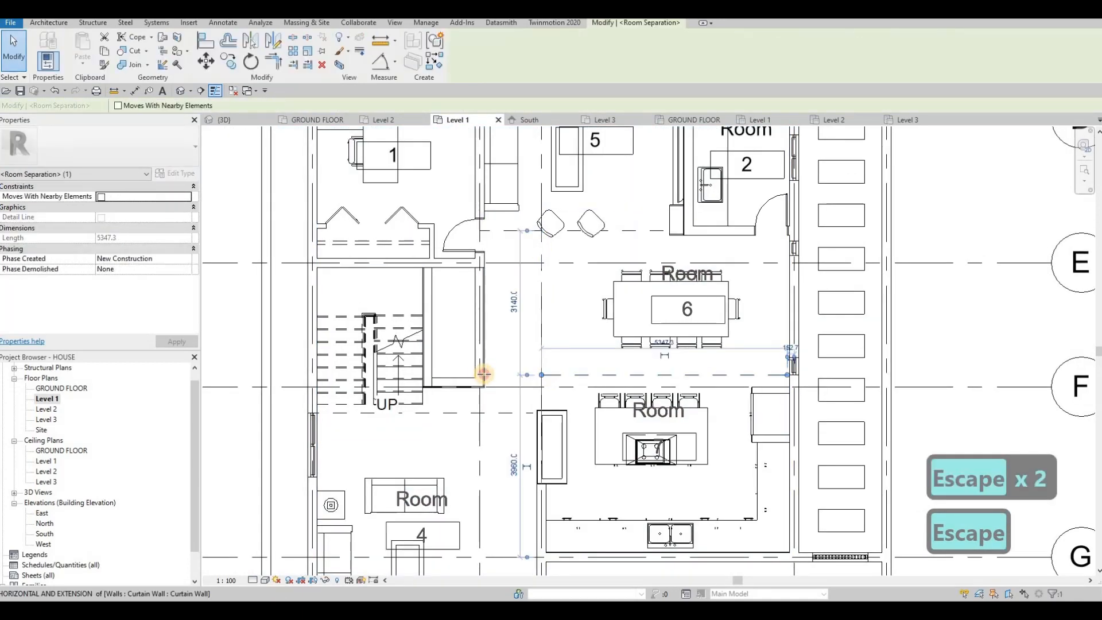
pyautogui.moveTo(484, 374); pyautogui.dragTo(480, 375)
pyautogui.press('Escape')
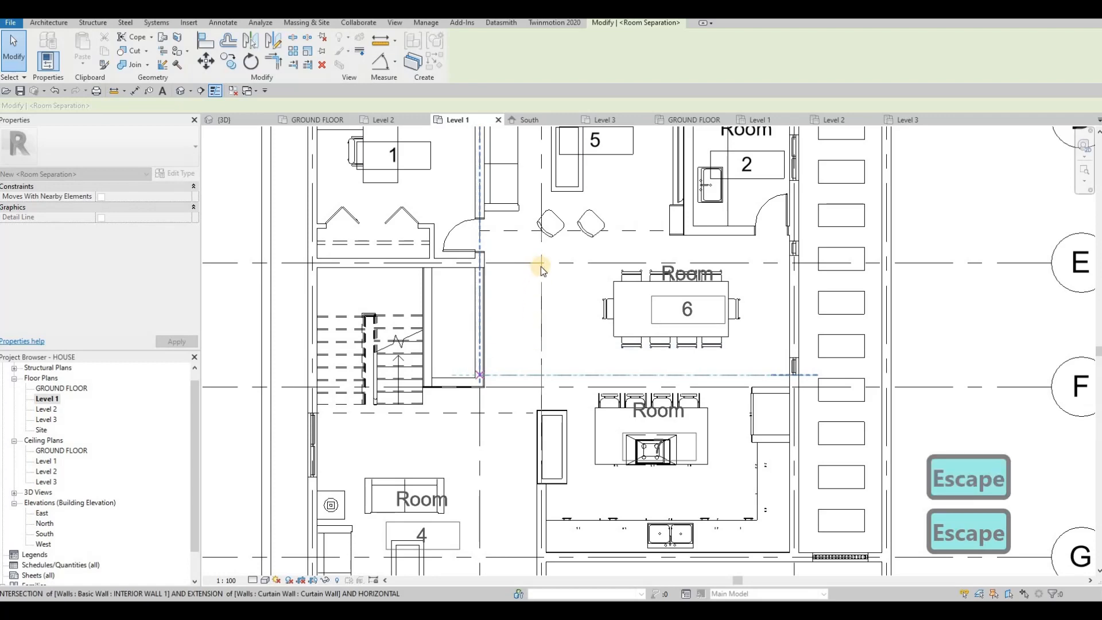
# Delete the vertical room separation line along grid 3 beside the dining area
pyautogui.press('Escape')
pyautogui.click(541, 265)
pyautogui.press('Delete')
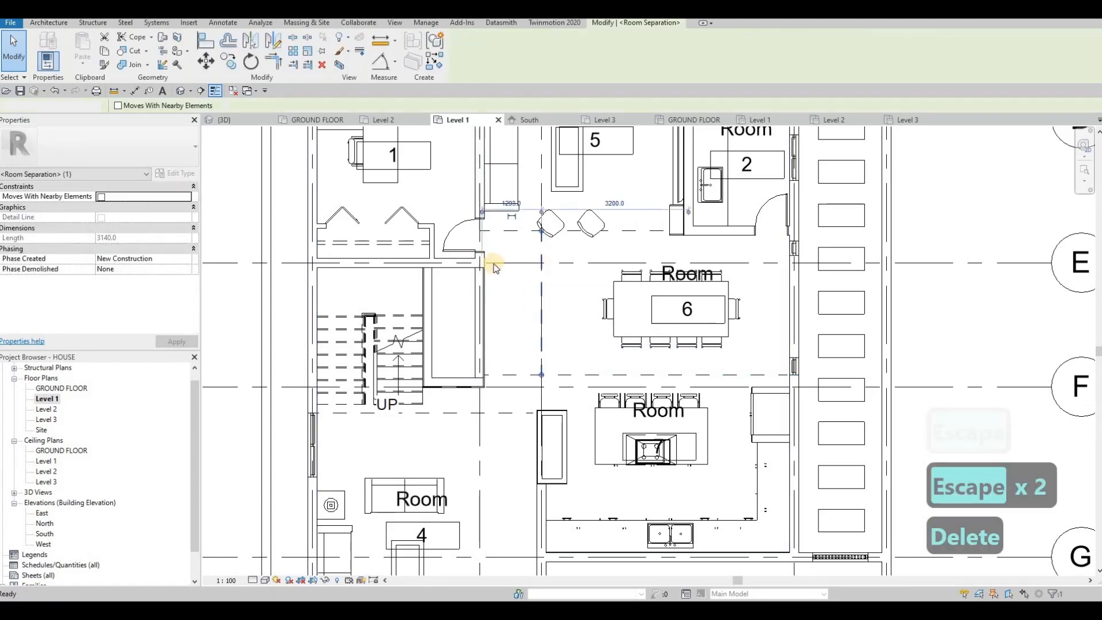
pyautogui.press('Escape')
# Place a tagged room over the stairs and adjoining hallway between the office and living areas
pyautogui.moveTo(613, 346); pyautogui.dragTo(677, 418, button='middle')
pyautogui.scroll(-1, 678, 419)
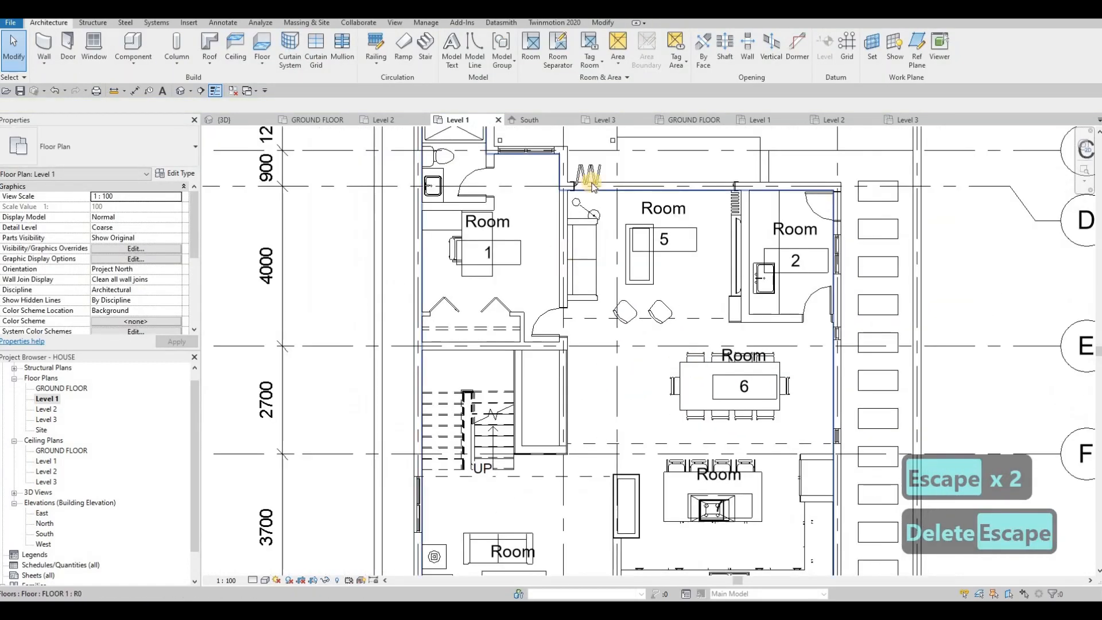
pyautogui.click(531, 46)
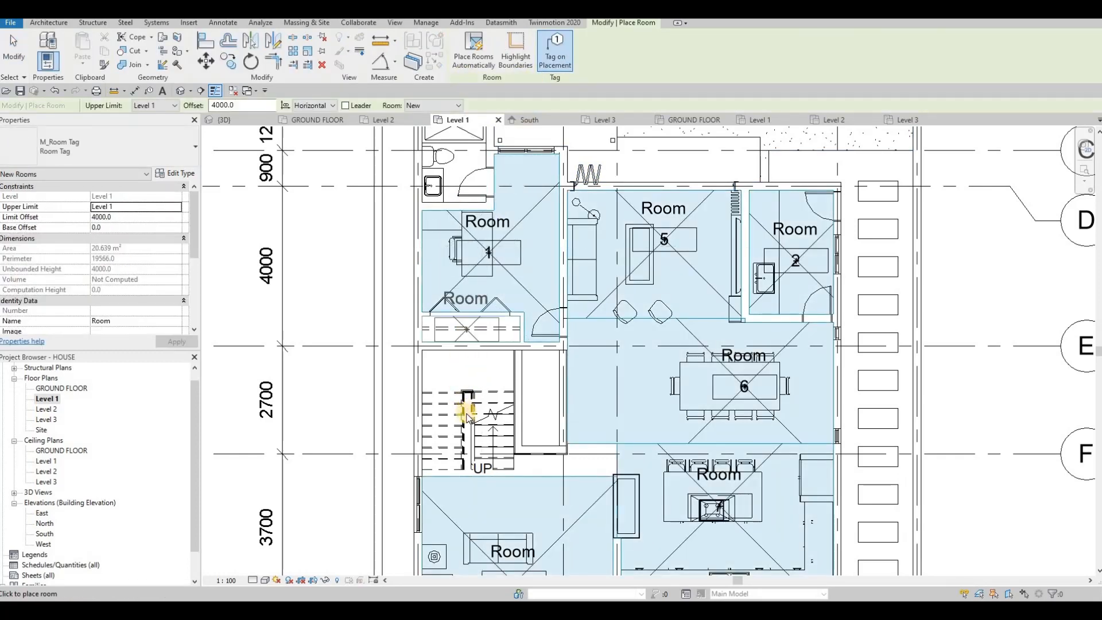
pyautogui.click(460, 386)
pyautogui.press('Escape')
pyautogui.press('Escape')
pyautogui.press('Escape')
pyautogui.press('Escape')
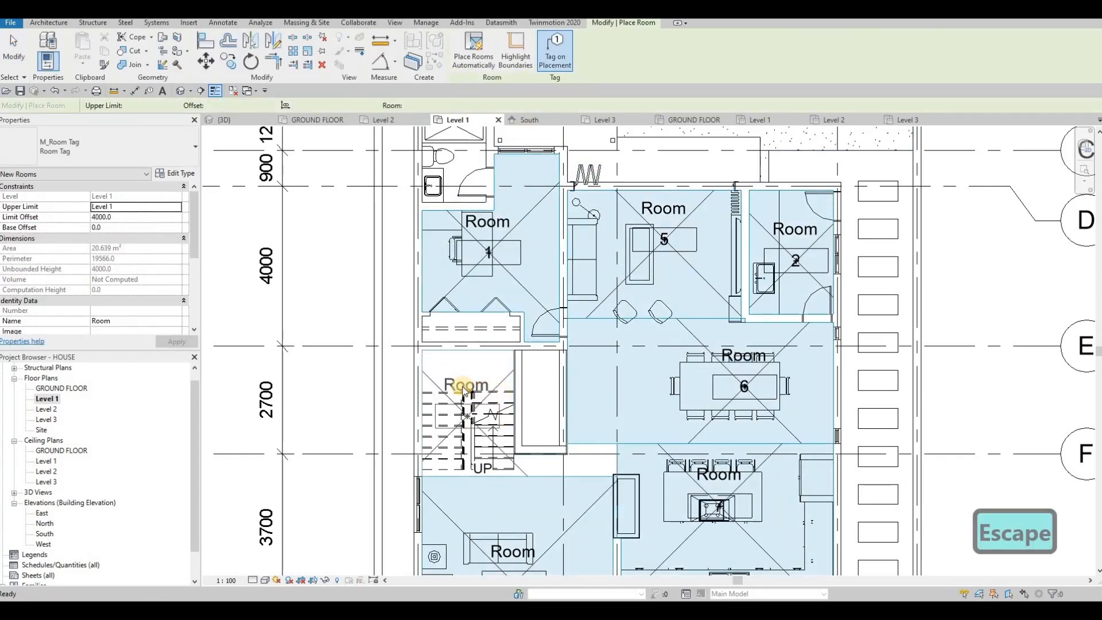
# Rename the room at the stairs as STAIRS in capital letters
pyautogui.click(456, 384)
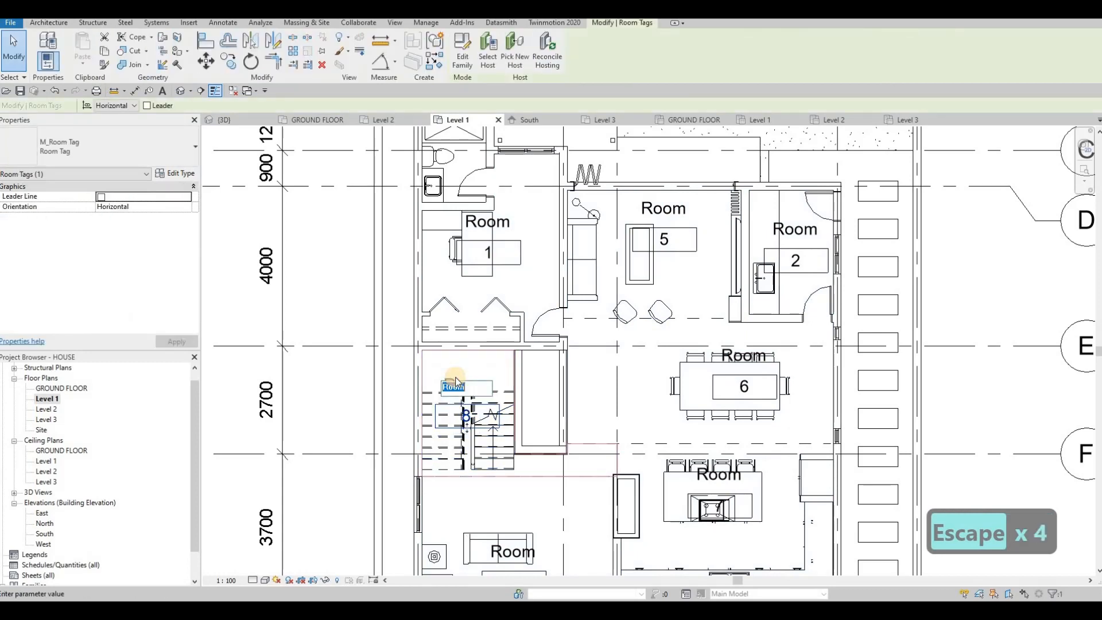
pyautogui.write('stairs')
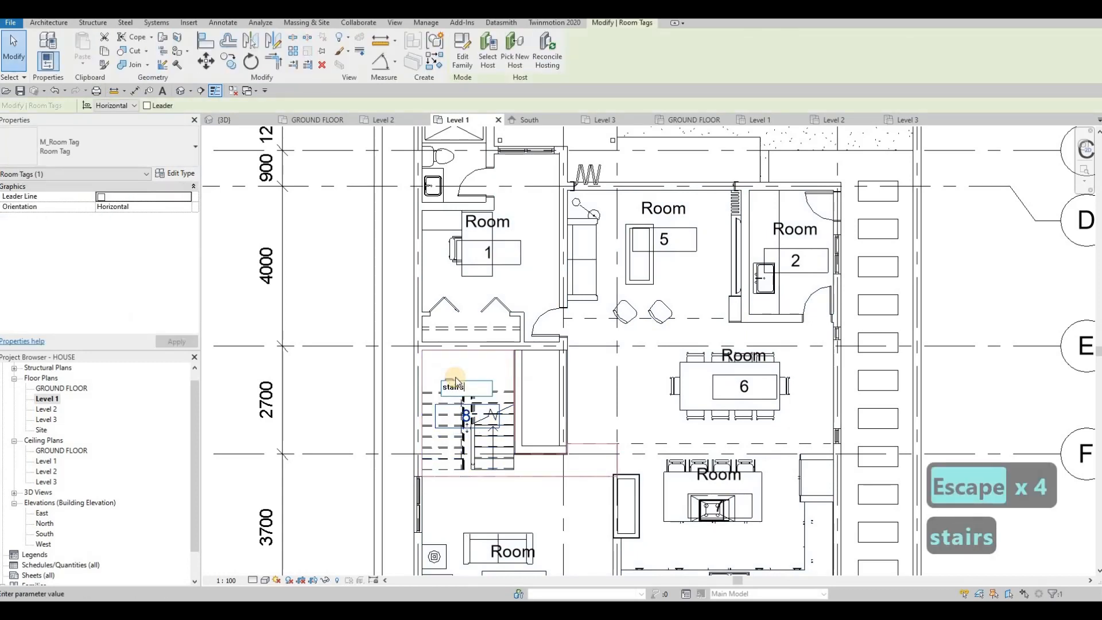
pyautogui.press('BackSpace')
pyautogui.press('BackSpace')
pyautogui.press('BackSpace')
pyautogui.press('BackSpace')
pyautogui.press('BackSpace')
pyautogui.press('BackSpace')
pyautogui.press('BackSpace')
pyautogui.press('BackSpace')
pyautogui.press('BackSpace')
pyautogui.press('BackSpace')
pyautogui.press('BackSpace')
pyautogui.press('BackSpace')
pyautogui.press('BackSpace')
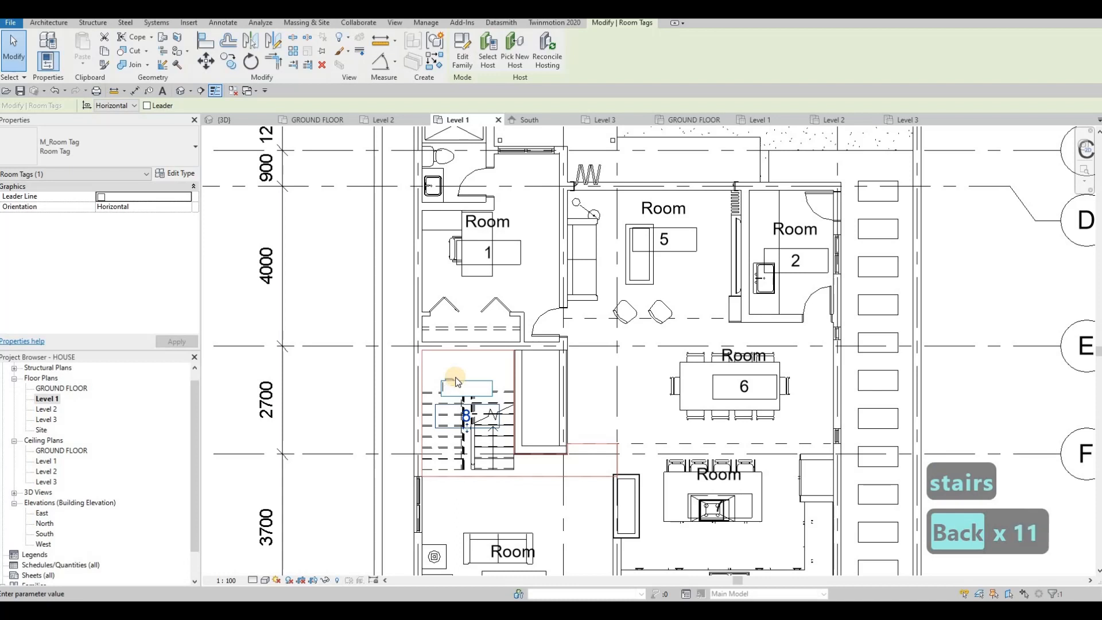
pyautogui.press('capslock')
pyautogui.write('STAR')
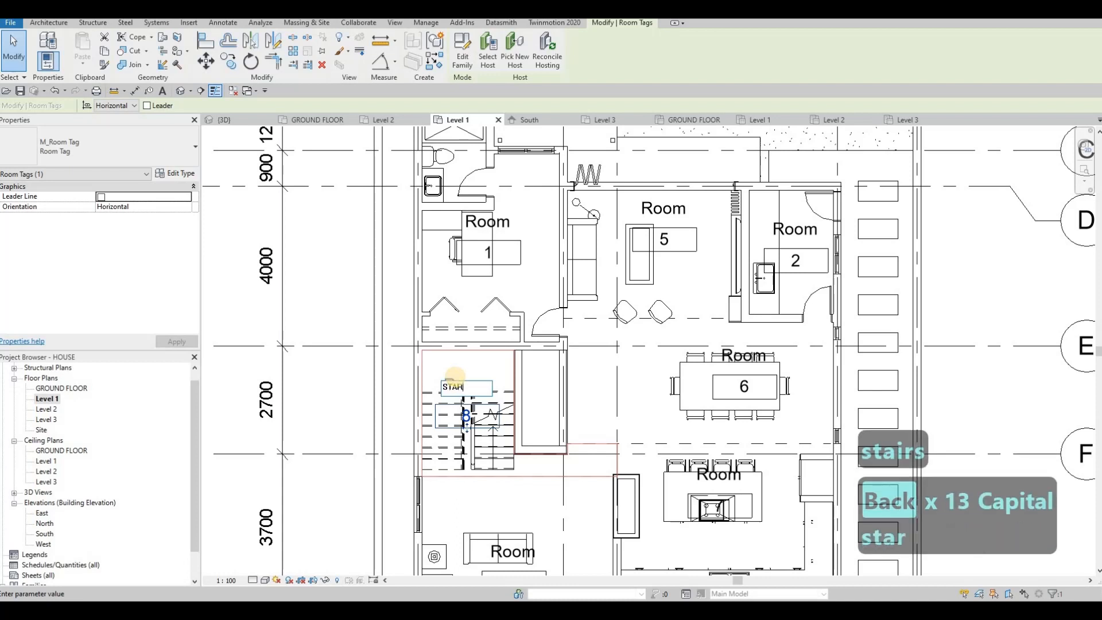
pyautogui.write('IS')
pyautogui.press('BackSpace')
pyautogui.press('BackSpace')
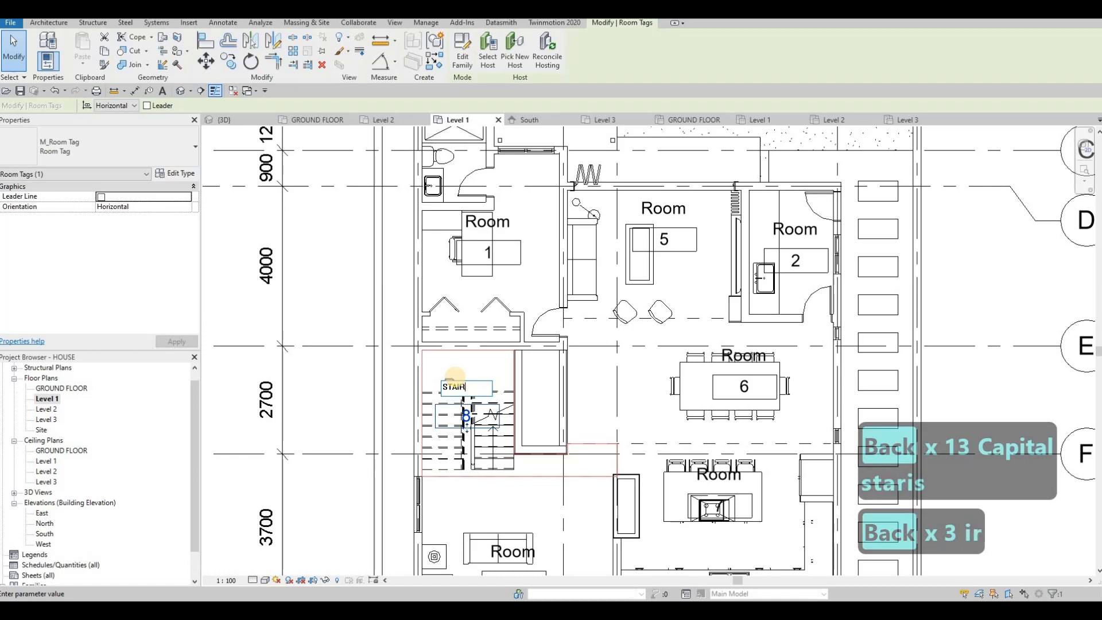
pyautogui.click(595, 430)
pyautogui.press('Escape')
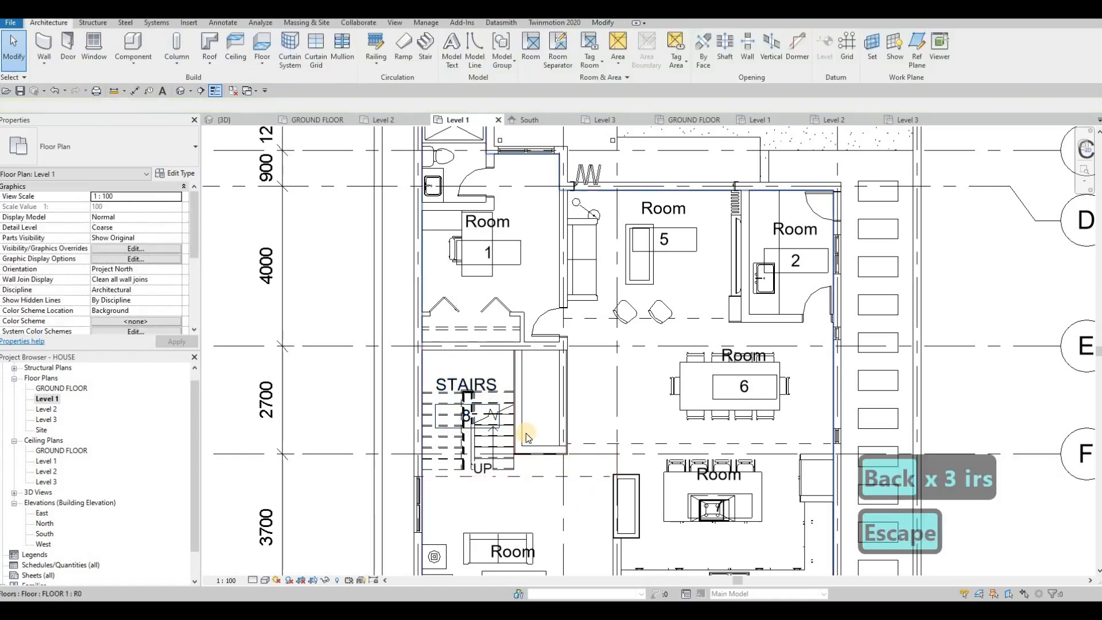
# Rename room 4, the space with the sofas, as LIVING
pyautogui.moveTo(520, 551); pyautogui.dragTo(525, 433, button='middle')
pyautogui.press('Escape')
pyautogui.click(547, 442)
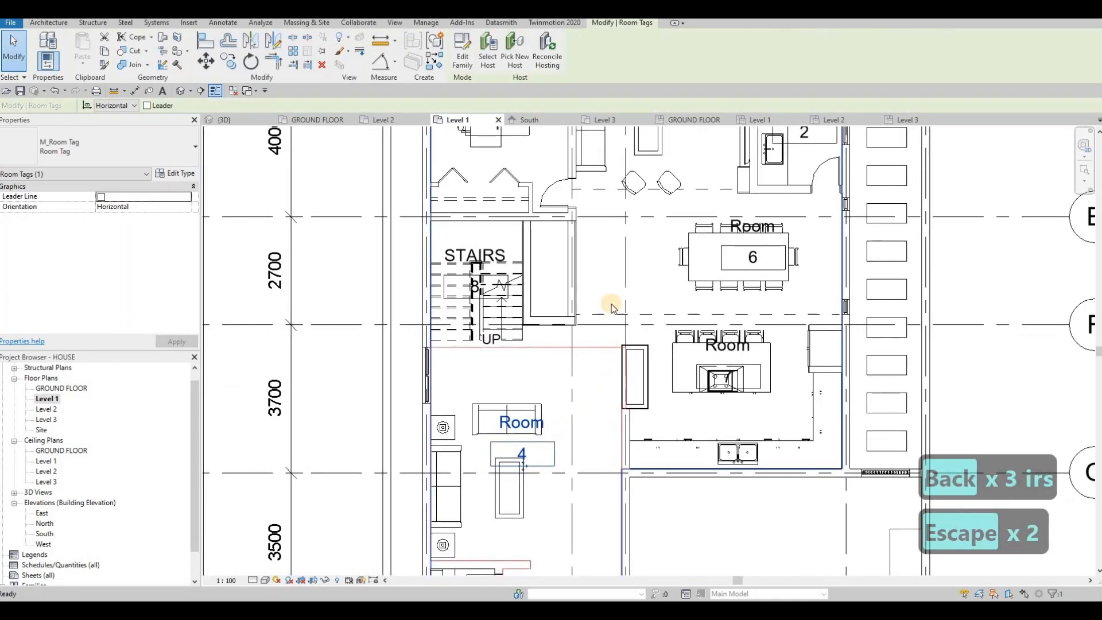
pyautogui.scroll(-3, 533, 425)
pyautogui.click(535, 428)
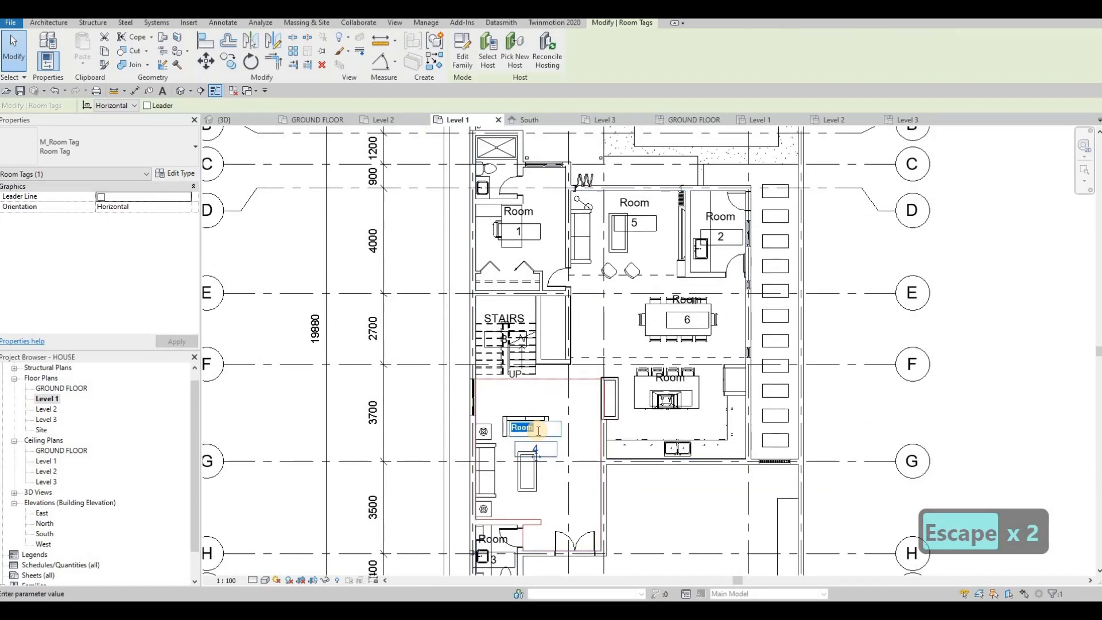
pyautogui.write('LIVING')
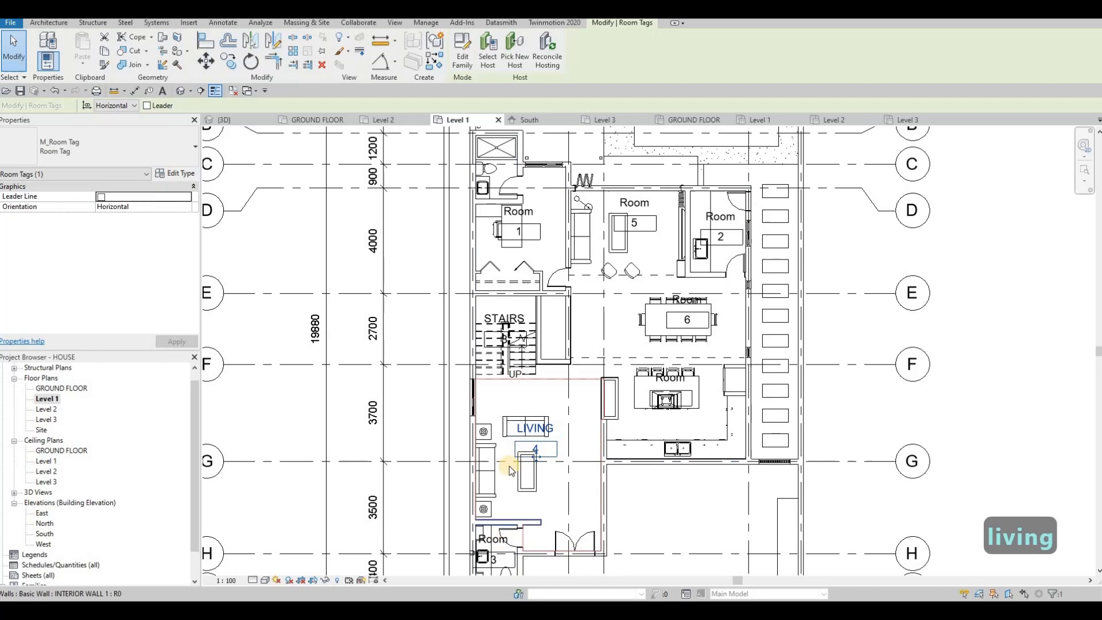
pyautogui.press('Escape')
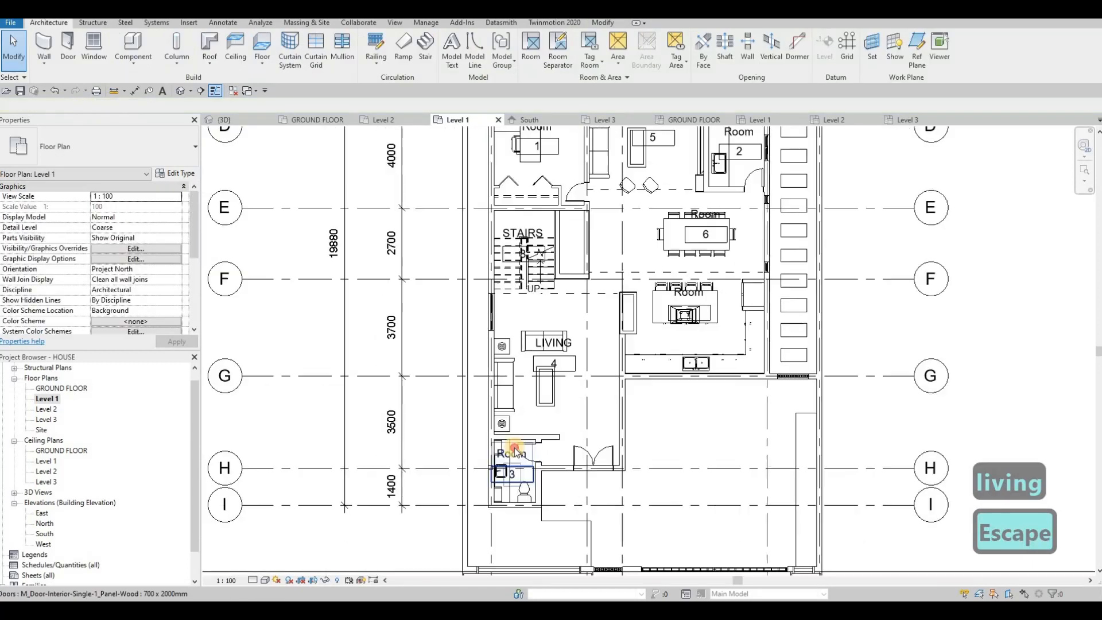
# Rename room 3, the small toilet room next to the living area, as PR
pyautogui.scroll(3, 493, 537)
pyautogui.click(514, 448)
pyautogui.write('P')
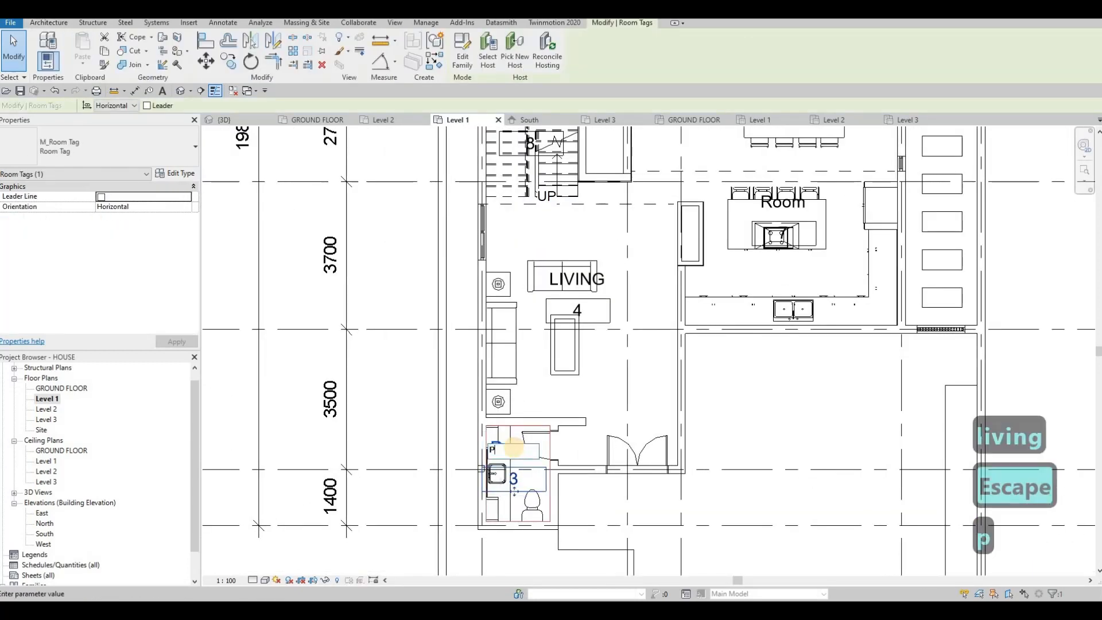
pyautogui.write('R')
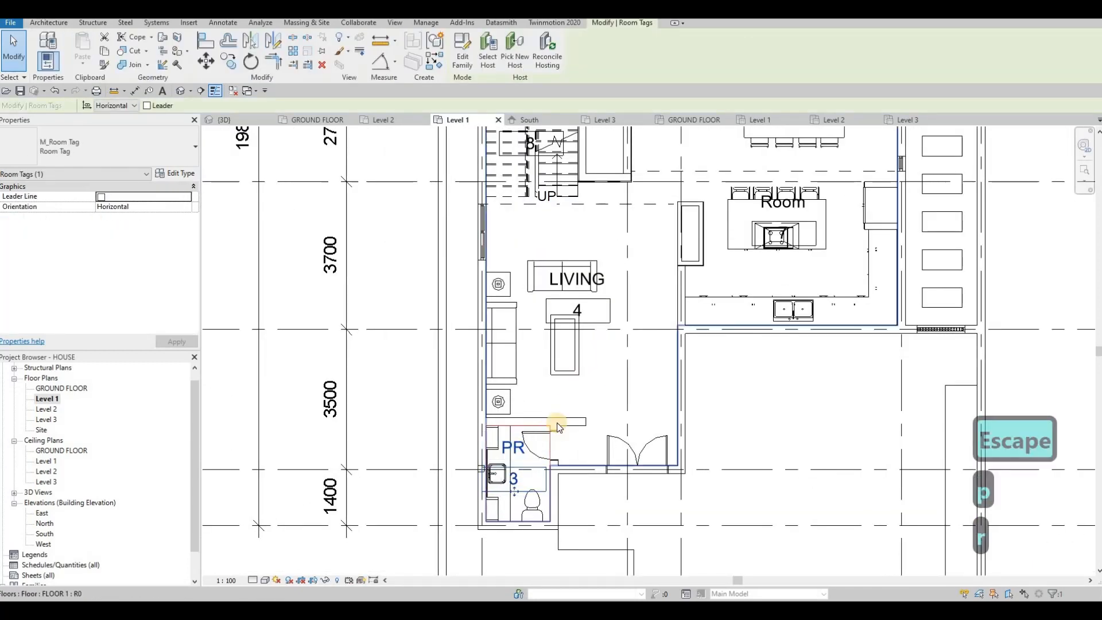
pyautogui.press('Escape')
# Rename the room around the kitchen island as KITCHEN
pyautogui.moveTo(775, 204); pyautogui.dragTo(724, 290, button='middle')
pyautogui.click(726, 289)
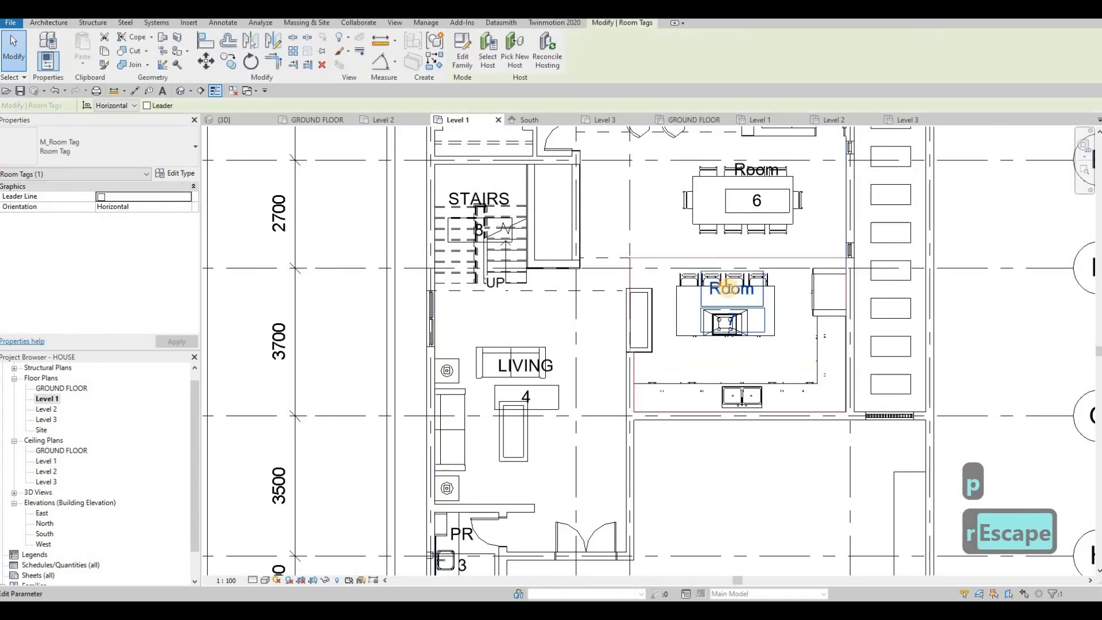
pyautogui.write('KITCH')
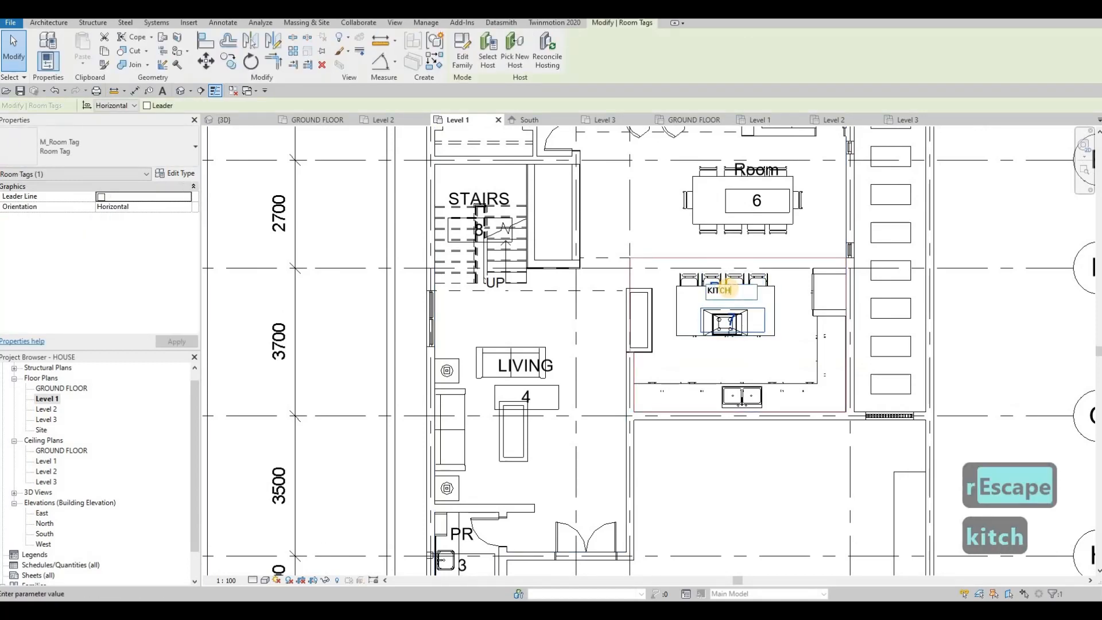
pyautogui.press('Escape')
pyautogui.press('Escape')
# Rename room 6, around the large dining table, as DINING
pyautogui.moveTo(726, 246); pyautogui.dragTo(715, 357, button='middle')
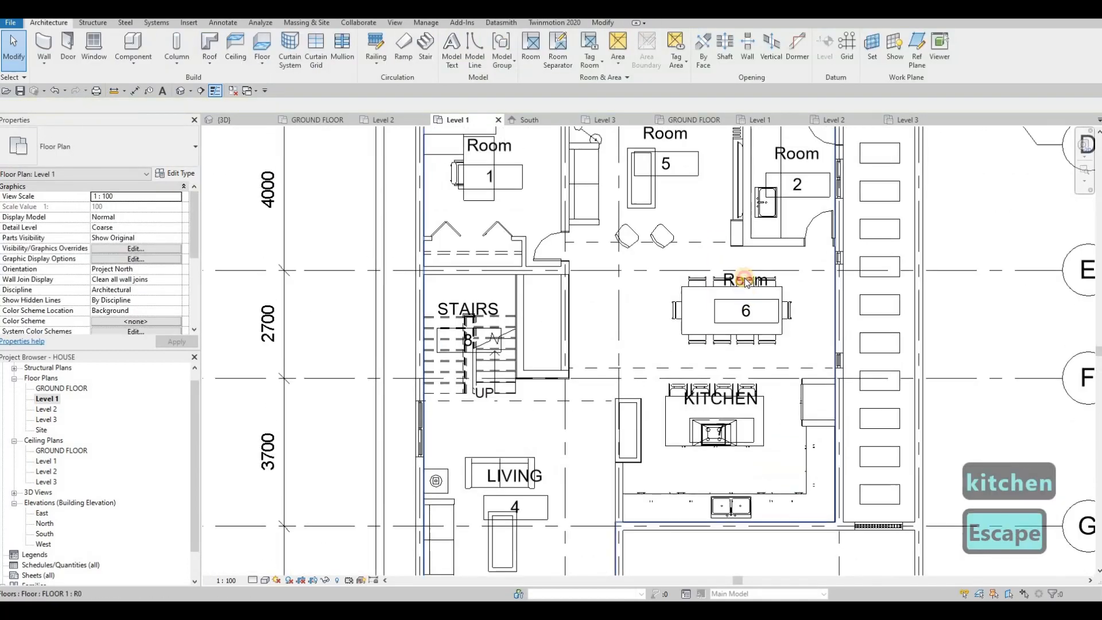
pyautogui.click(743, 280)
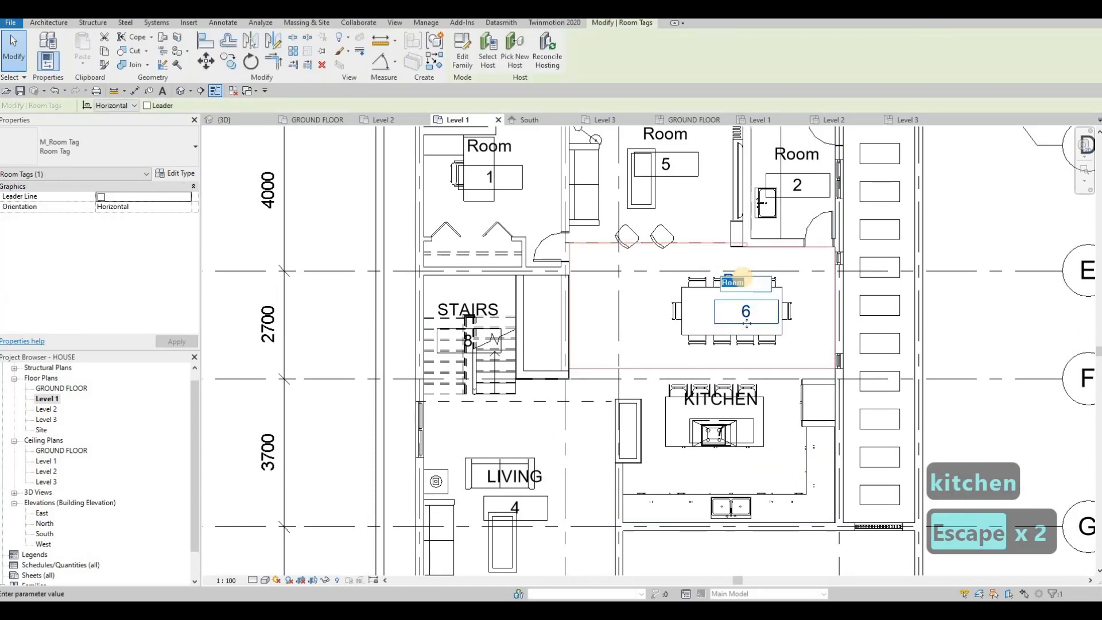
pyautogui.write('DINING')
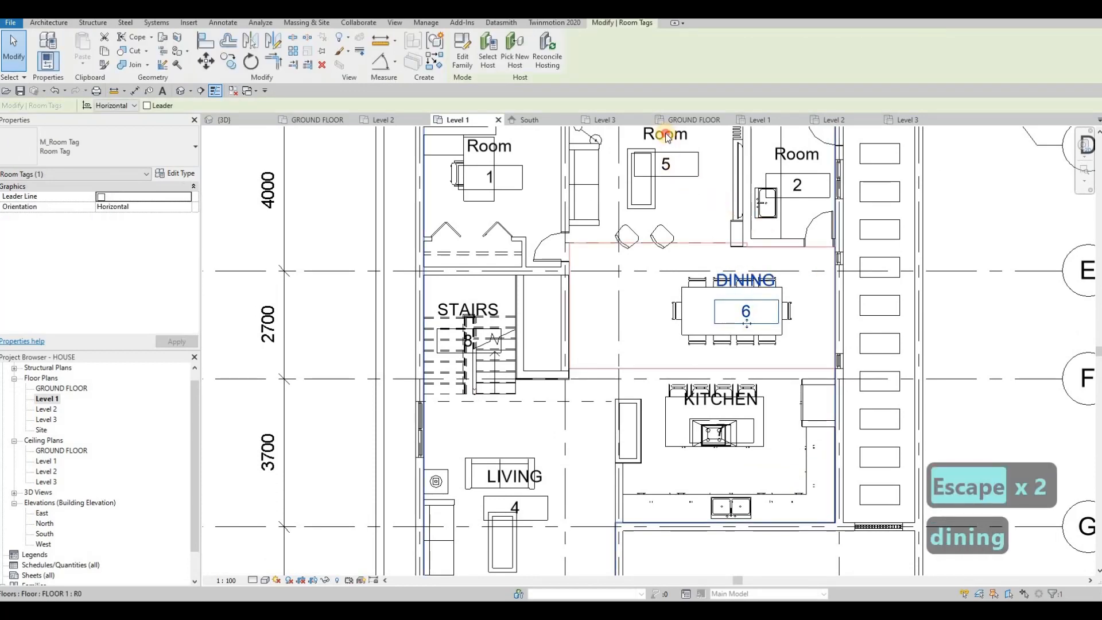
pyautogui.press('Escape')
# Rename room 5, the sitting area above the dining space, as FAMILY
pyautogui.click(661, 134)
pyautogui.click(661, 134)
pyautogui.write('FAMILY')
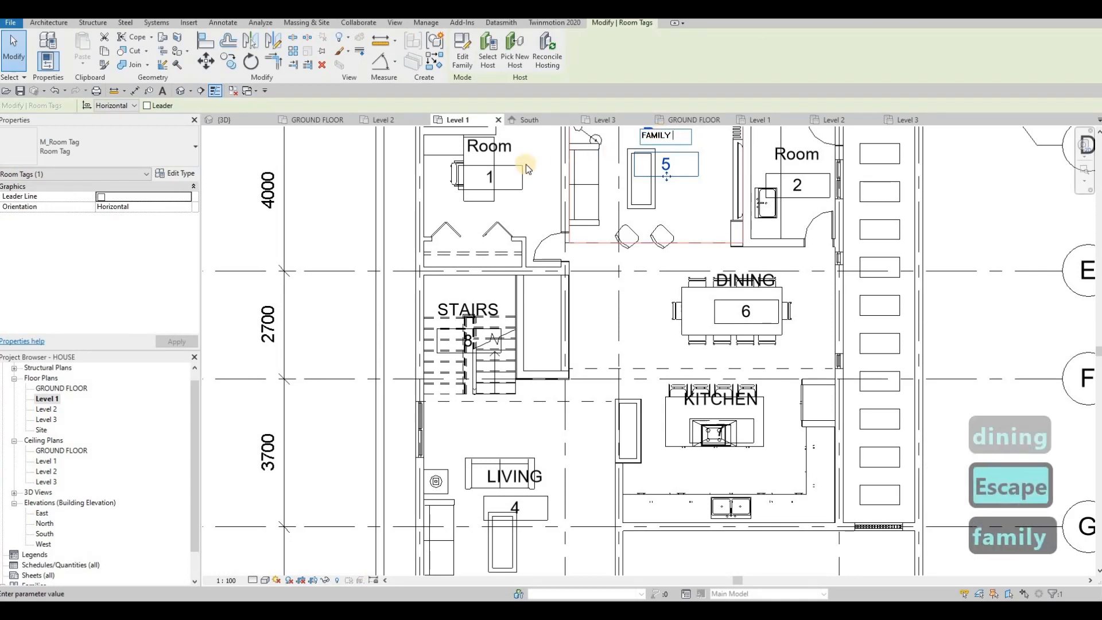
# Rename room 1, the room with the desk and closet, as OFFICE ROOM
pyautogui.click(499, 145)
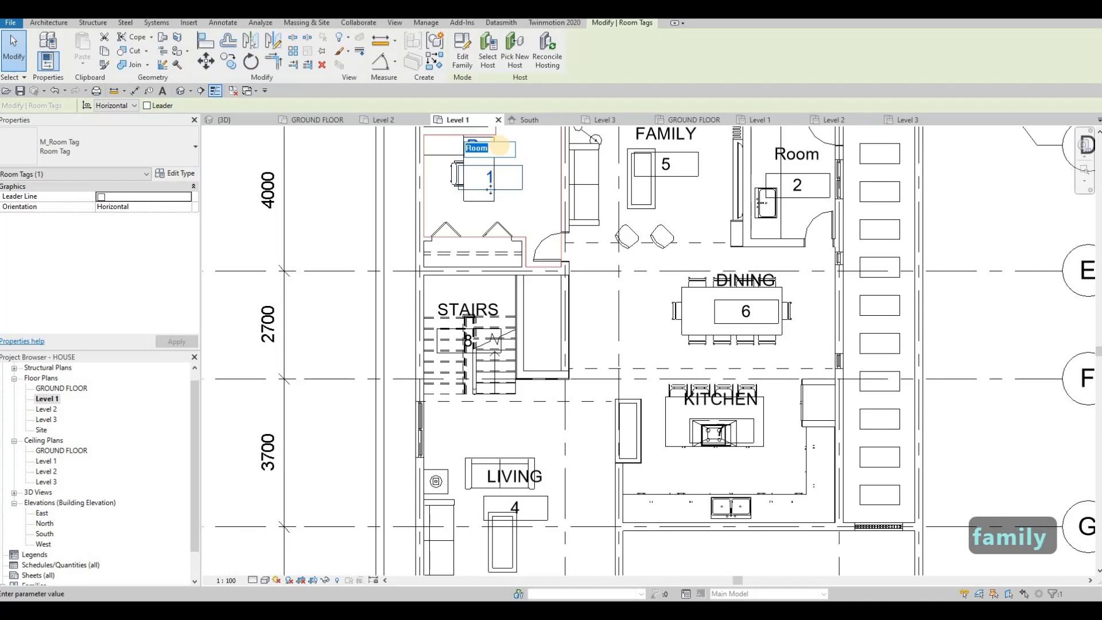
pyautogui.write('OFFICE')
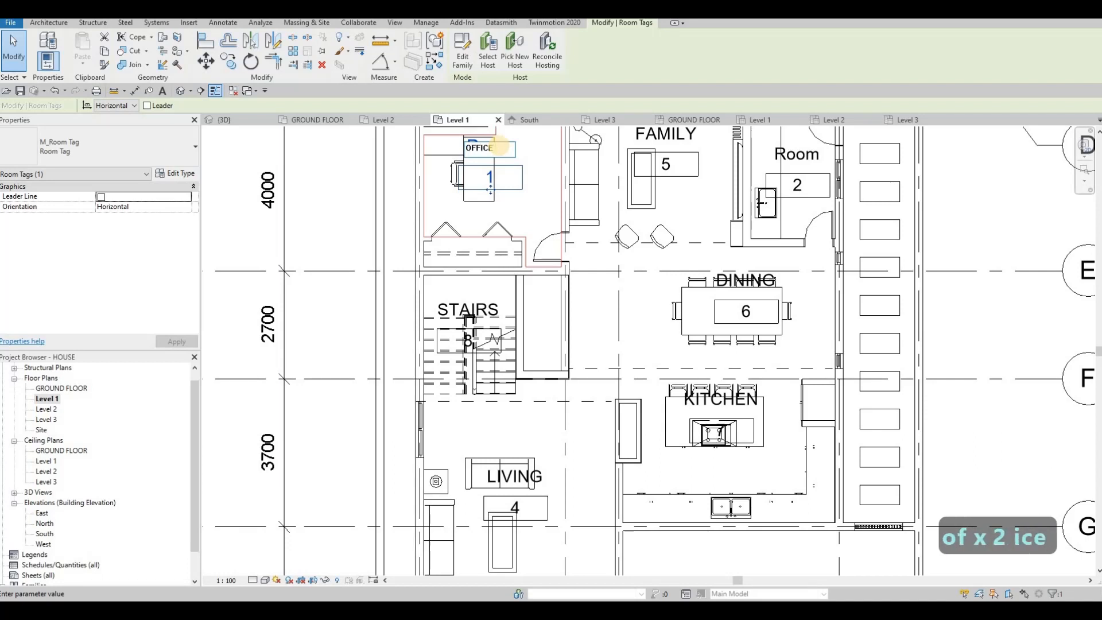
pyautogui.press('BackSpace')
pyautogui.write('ro')
pyautogui.press('BackSpace')
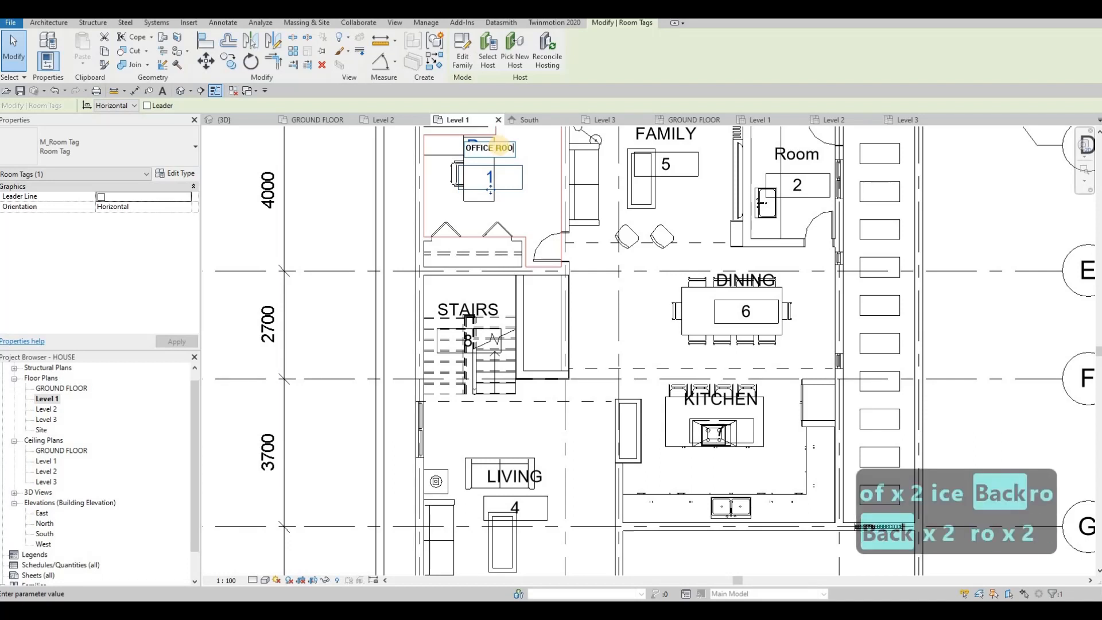
pyautogui.write('m')
pyautogui.click(672, 364)
pyautogui.press('Escape')
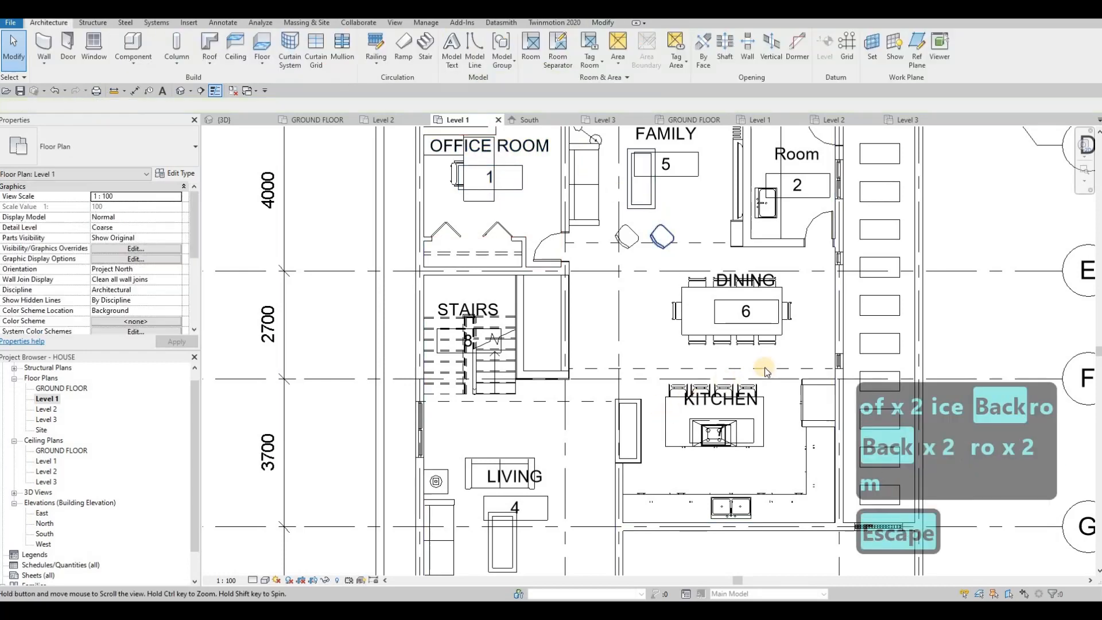
# Rename room 2, the small room with the sink beside the family area, as LAUNDRY ROOM
pyautogui.scroll(-1, 803, 160)
pyautogui.moveTo(803, 158); pyautogui.dragTo(776, 347, button='middle')
pyautogui.click(774, 348)
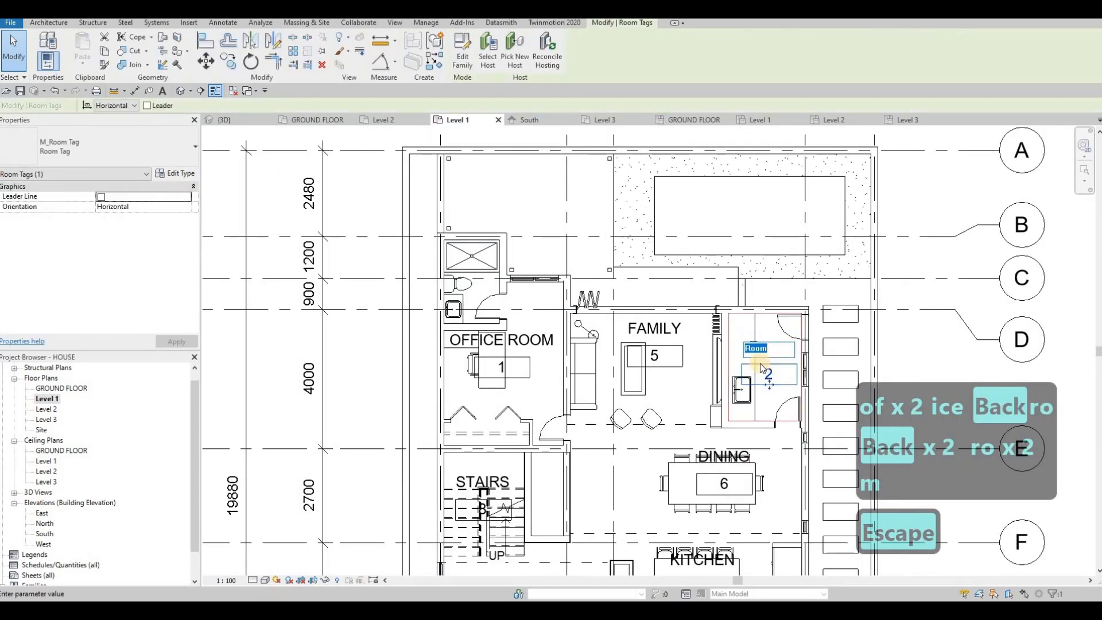
pyautogui.write('LAUNDRY')
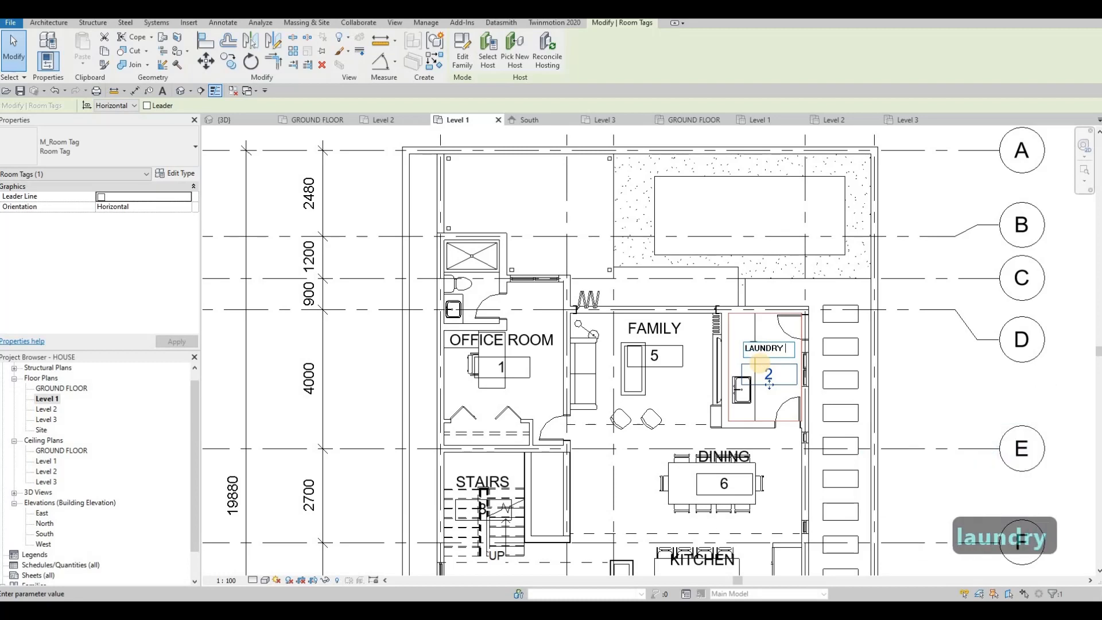
pyautogui.write(' ROOM')
pyautogui.press('Escape')
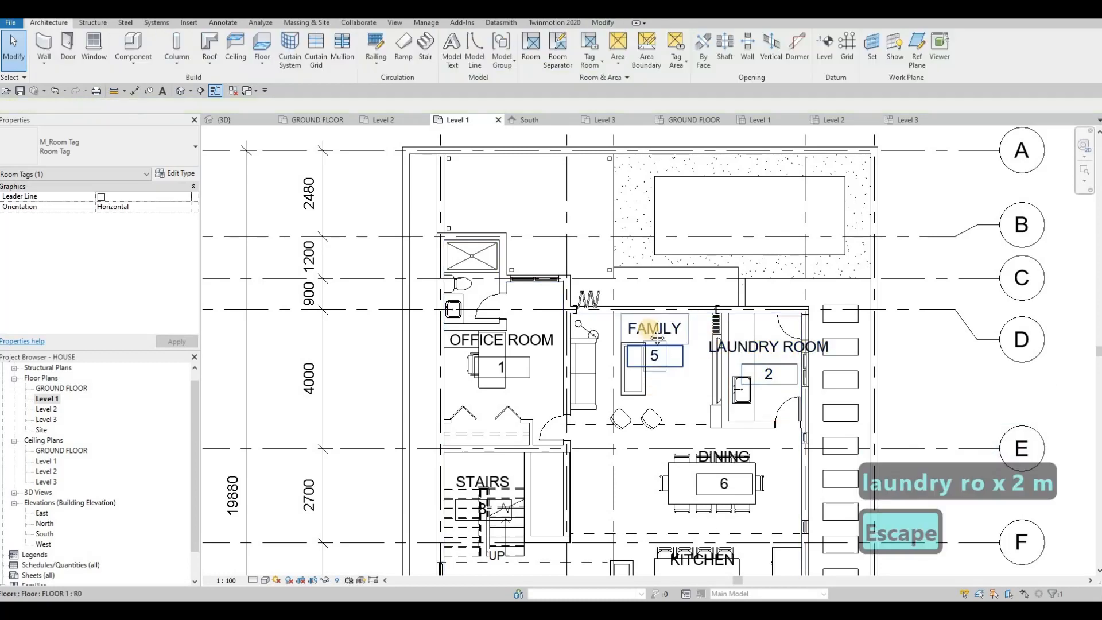
# Open the Level 2 floor plan and bring its bedroom and lounge areas into view
pyautogui.scroll(-3, 652, 333)
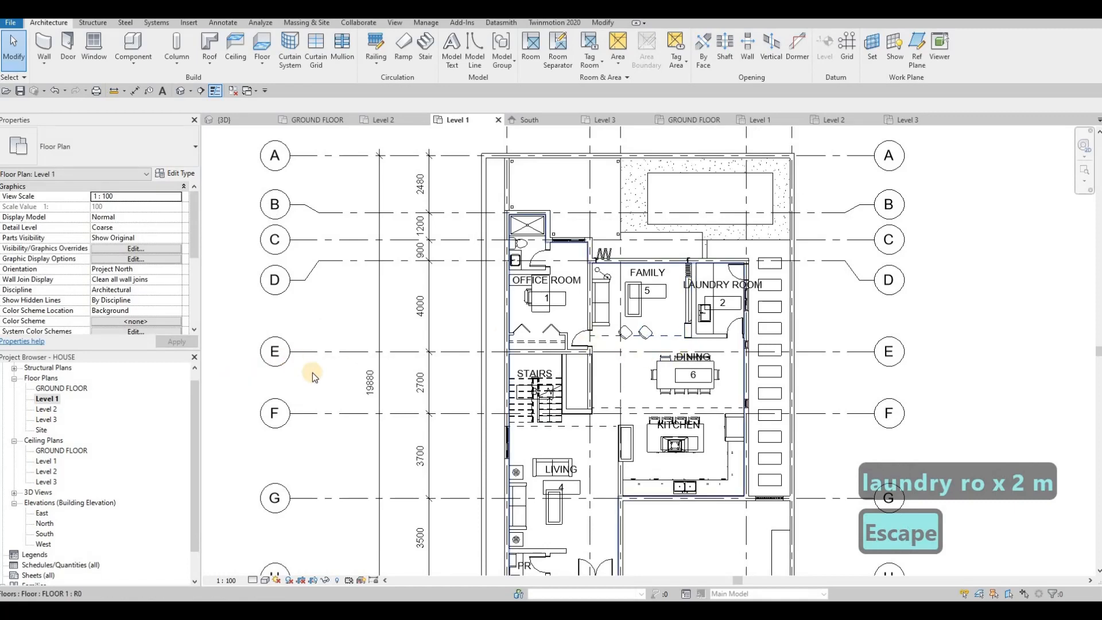
pyautogui.doubleClick(46, 409)
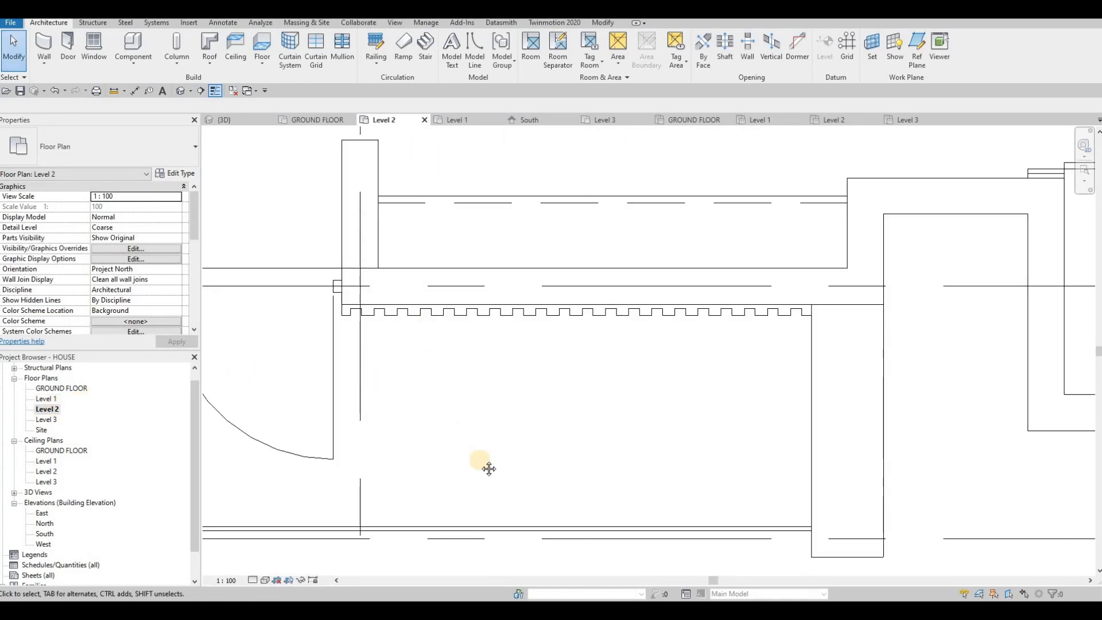
pyautogui.scroll(-8, 489, 469)
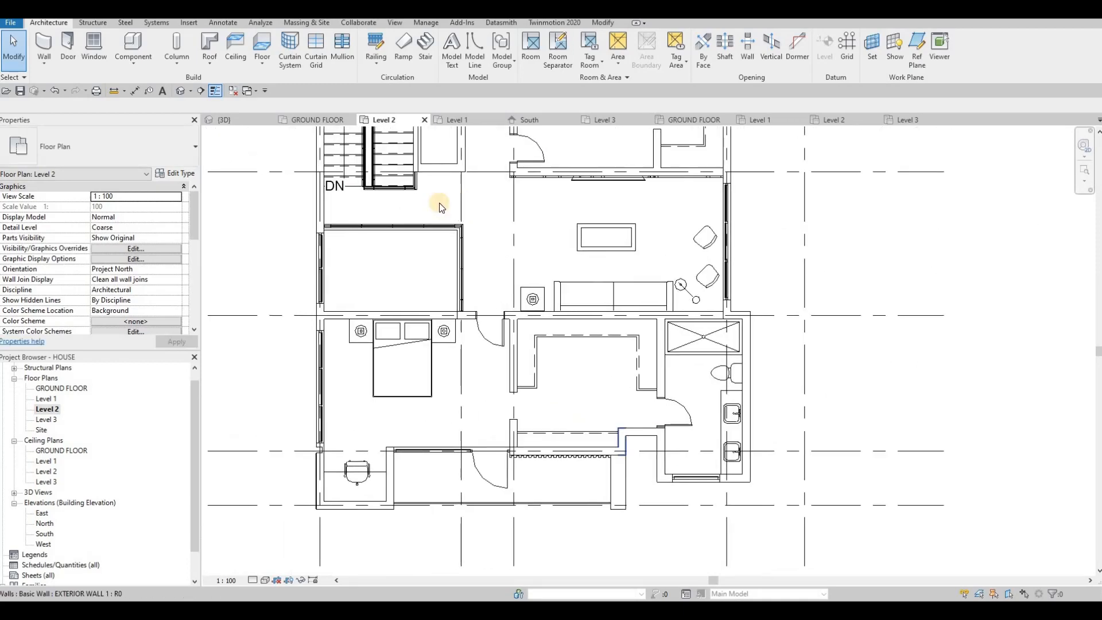
# Place tagged rooms in the large bedroom beside the desk nook and in the bathroom with two sinks
pyautogui.click(397, 409)
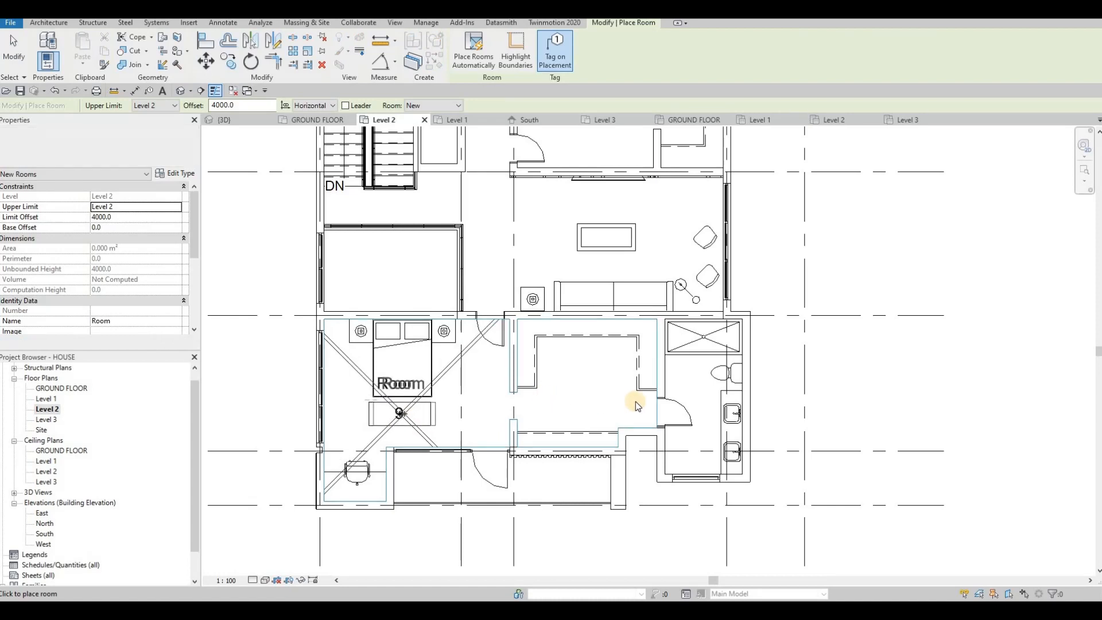
pyautogui.click(704, 402)
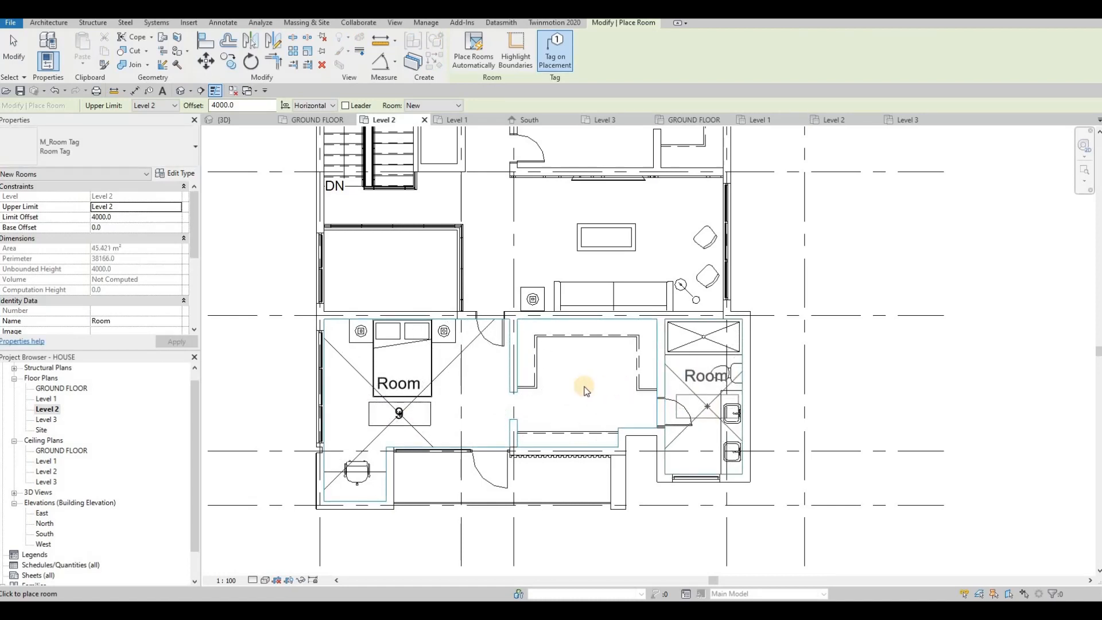
pyautogui.press('Escape')
pyautogui.press('Escape')
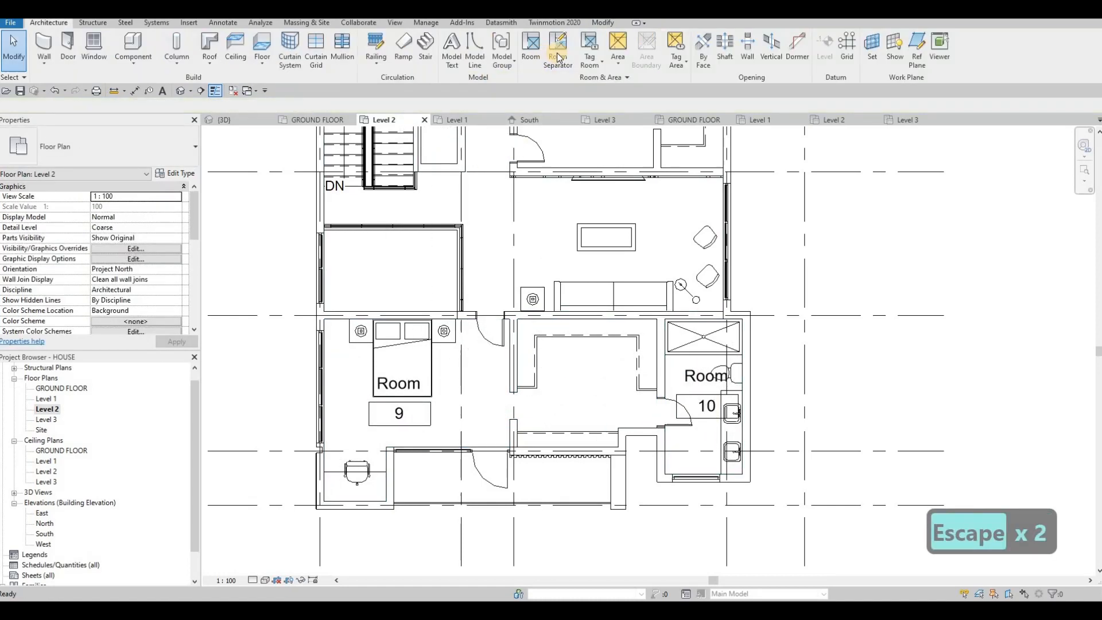
# Draw a room separation line across the wall opening between the large bedroom and its walk-in closet
pyautogui.click(558, 47)
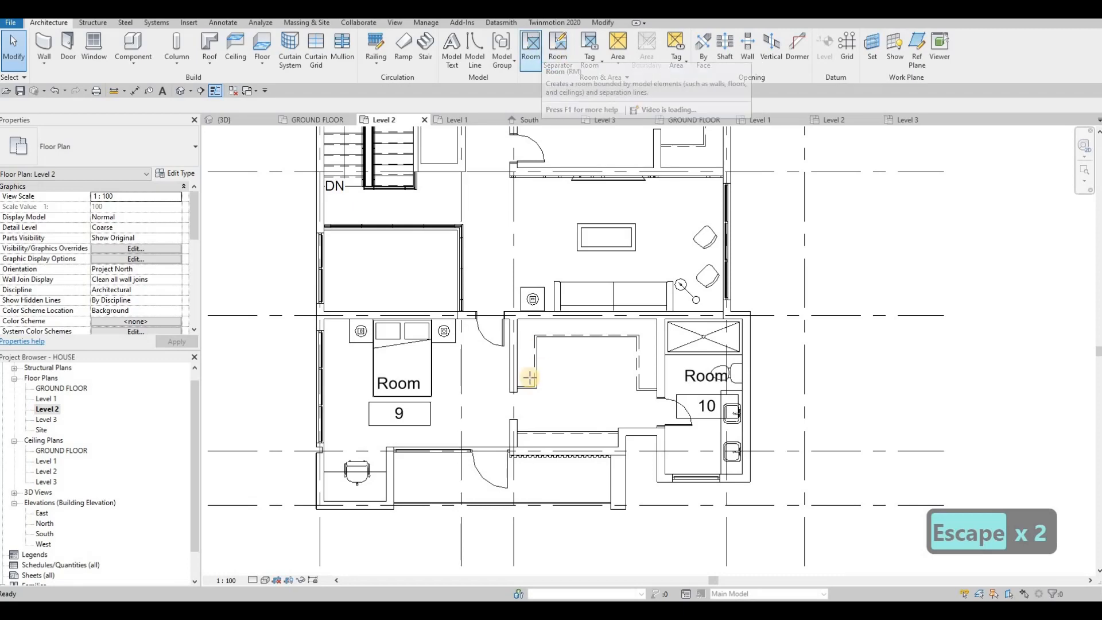
pyautogui.click(513, 392)
pyautogui.click(512, 419)
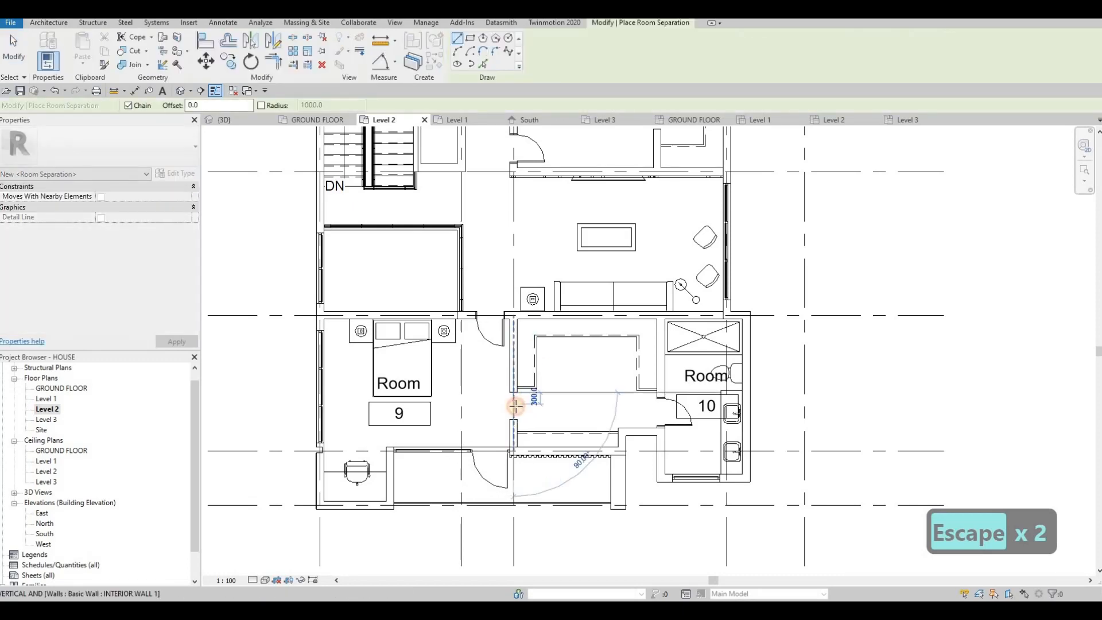
pyautogui.press('Escape')
pyautogui.press('Escape')
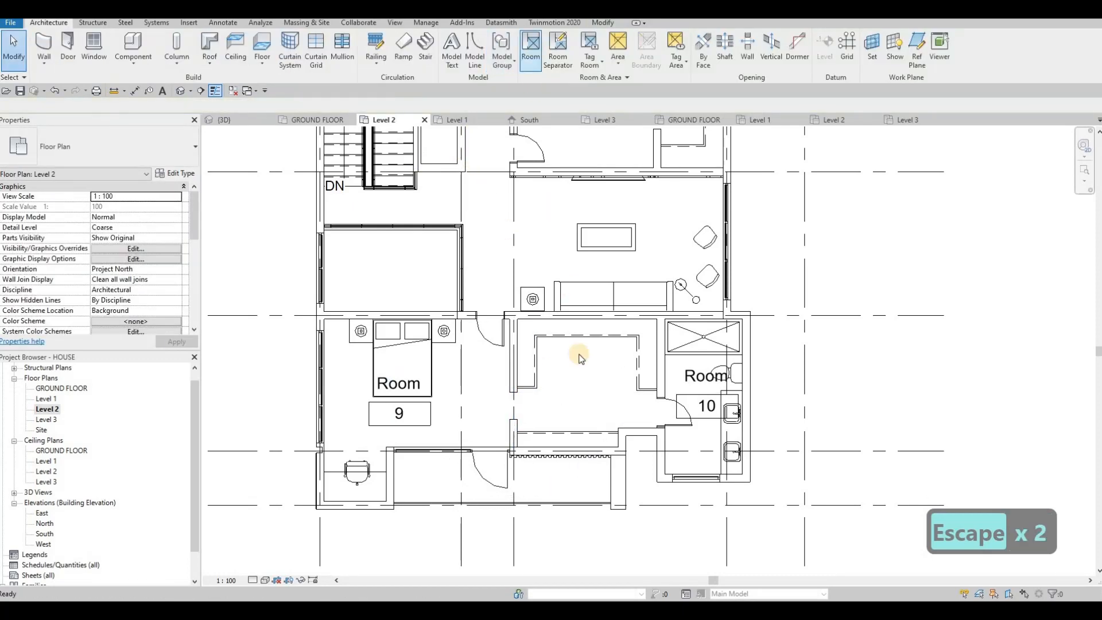
# Place tagged rooms in the walk-in closet and in the open lounge with the sofa above it
pyautogui.press('r')
pyautogui.press('m')
pyautogui.click(581, 384)
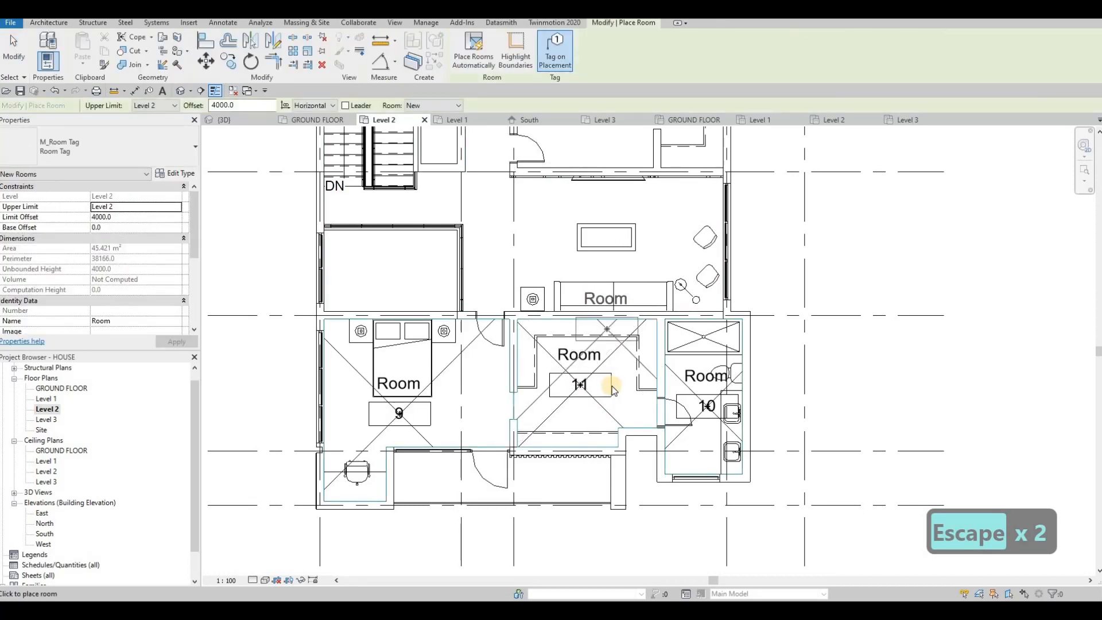
pyautogui.moveTo(626, 284); pyautogui.dragTo(617, 412, button='middle')
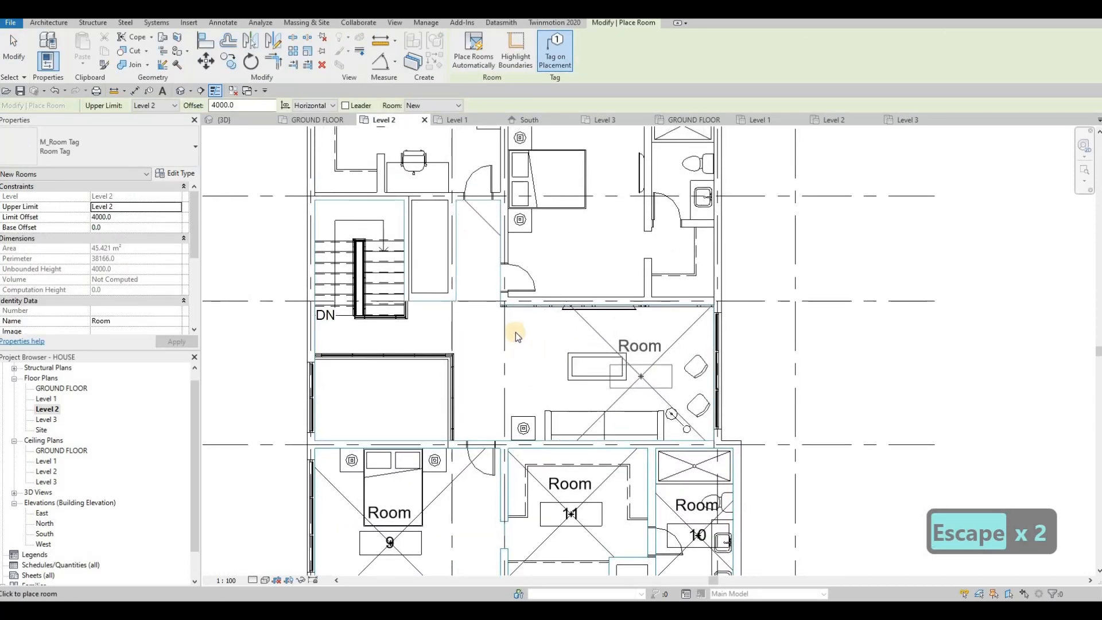
pyautogui.click(564, 420)
# Place tagged rooms in the two bedrooms above the lounge and the staircase
pyautogui.moveTo(523, 215); pyautogui.dragTo(566, 299, button='middle')
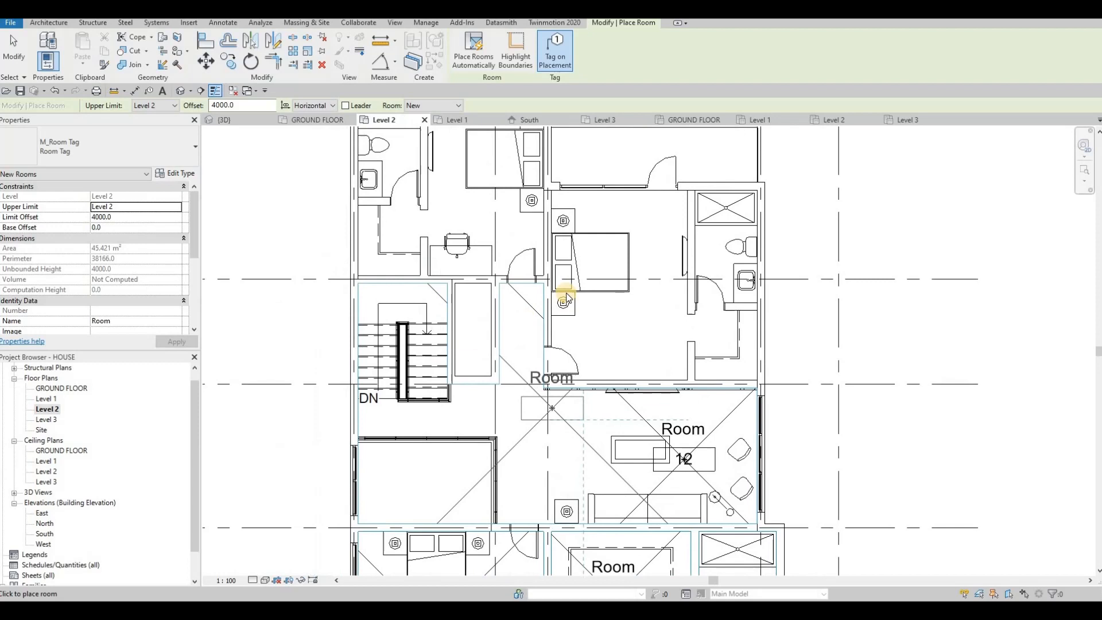
pyautogui.click(630, 288)
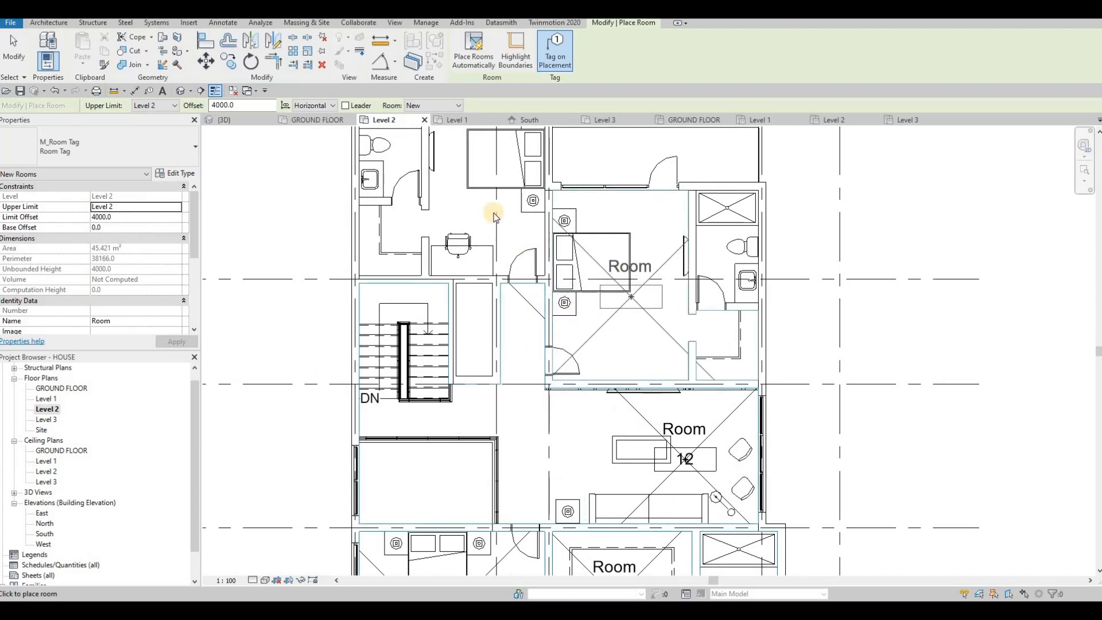
pyautogui.click(466, 183)
pyautogui.click(456, 240)
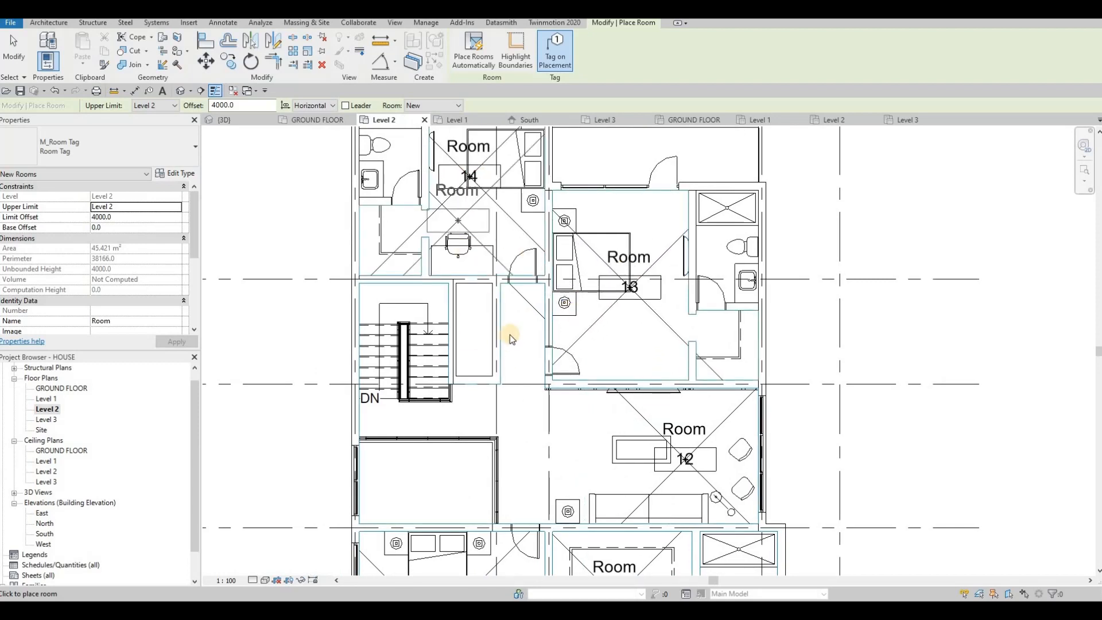
# Place tagged rooms in the bathrooms attached to the two upper bedrooms and finish room placement
pyautogui.moveTo(419, 188); pyautogui.dragTo(472, 302, button='middle')
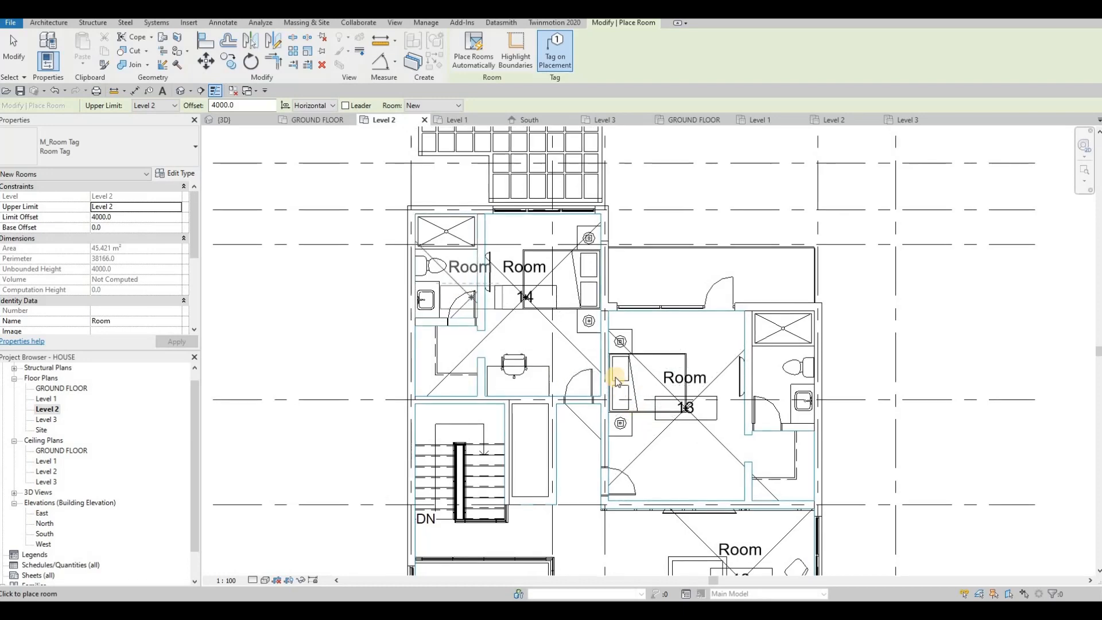
pyautogui.moveTo(780, 366); pyautogui.dragTo(722, 299, button='middle')
pyautogui.click(722, 297)
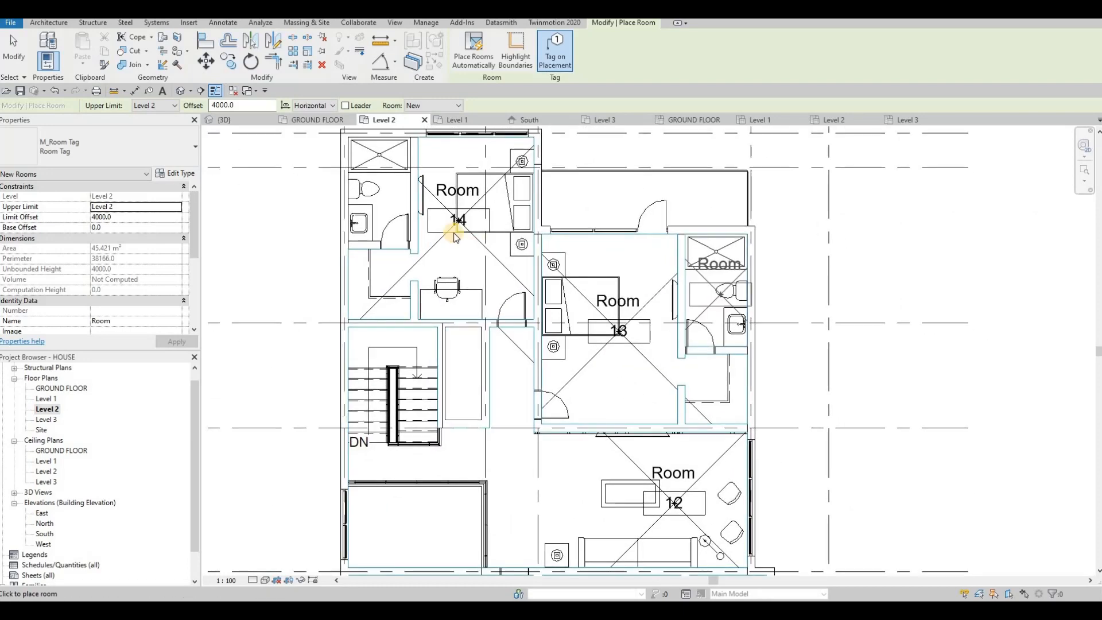
pyautogui.click(379, 189)
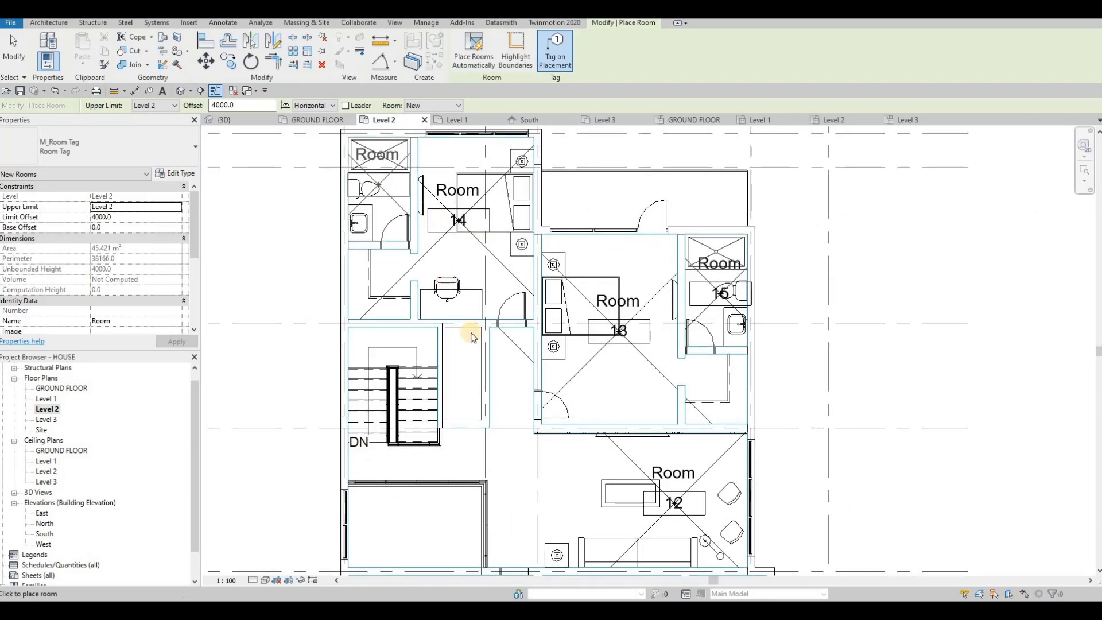
pyautogui.scroll(-2, 533, 310)
pyautogui.moveTo(500, 505); pyautogui.dragTo(468, 364, button='middle')
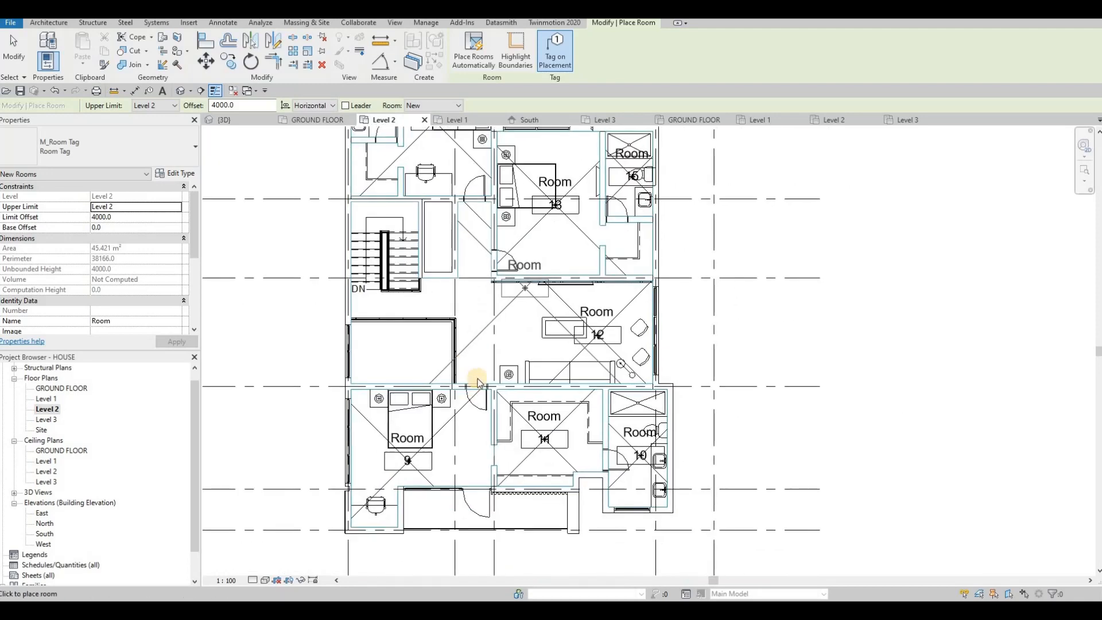
pyautogui.press('Escape')
pyautogui.press('Escape')
pyautogui.press('Escape')
# Rename room 11, the walk-in closet, as W.I.C
pyautogui.scroll(3, 541, 417)
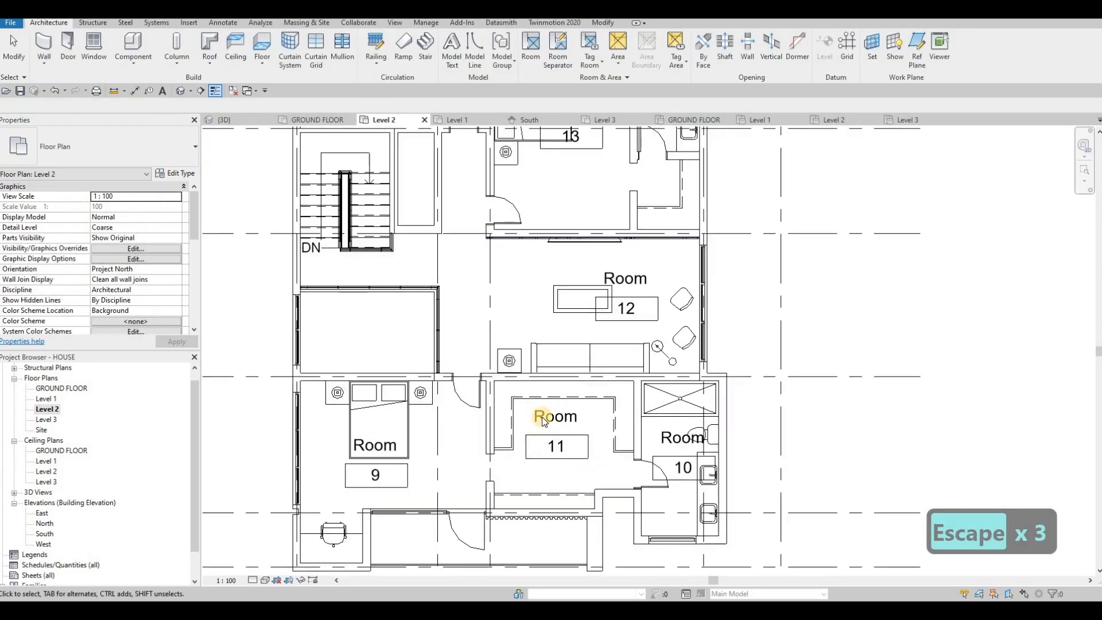
pyautogui.click(551, 418)
pyautogui.click(551, 416)
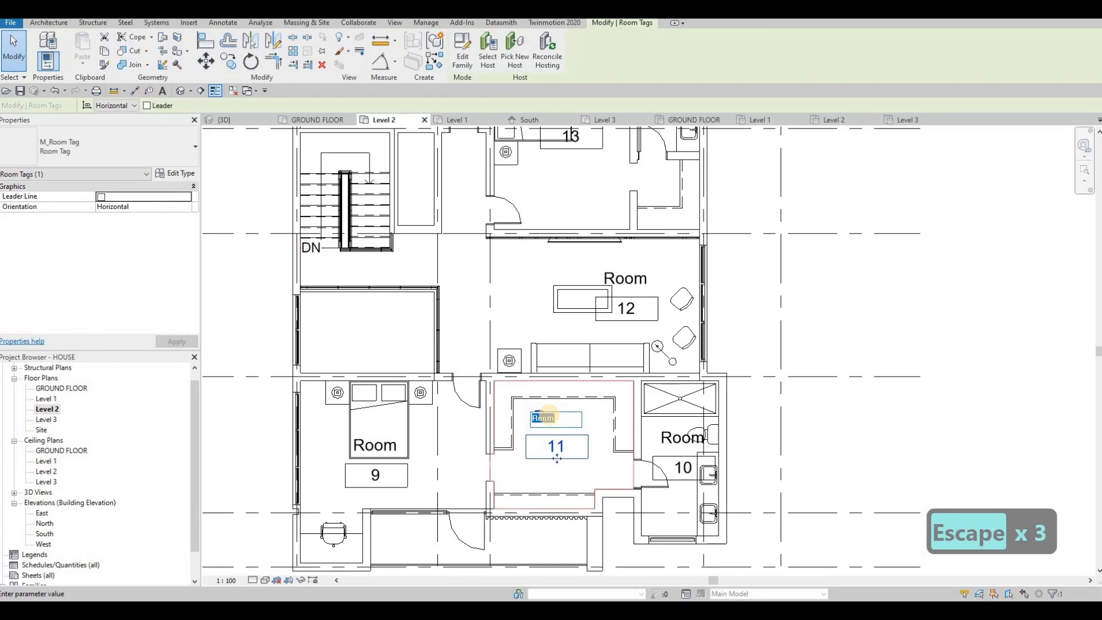
pyautogui.write('W.I')
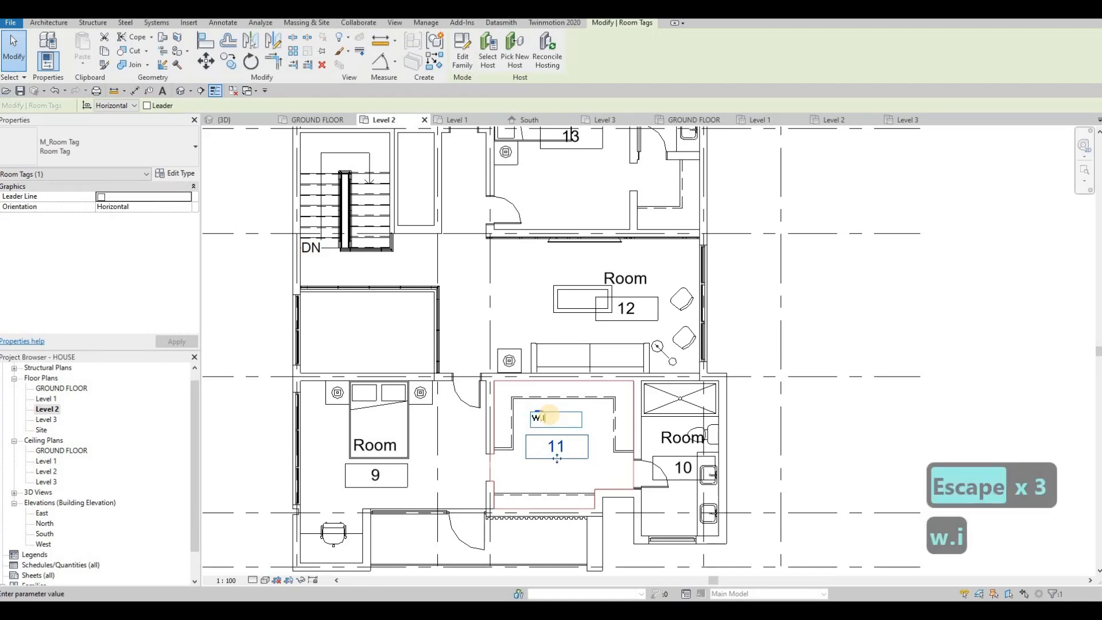
pyautogui.write('.CV')
pyautogui.press('BackSpace')
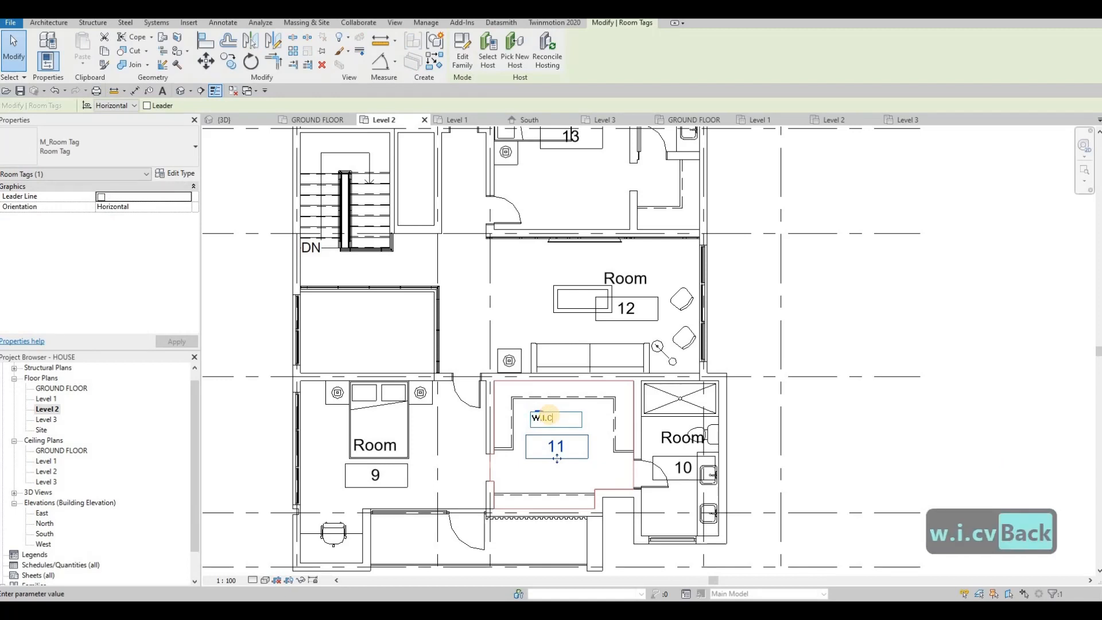
pyautogui.write('.')
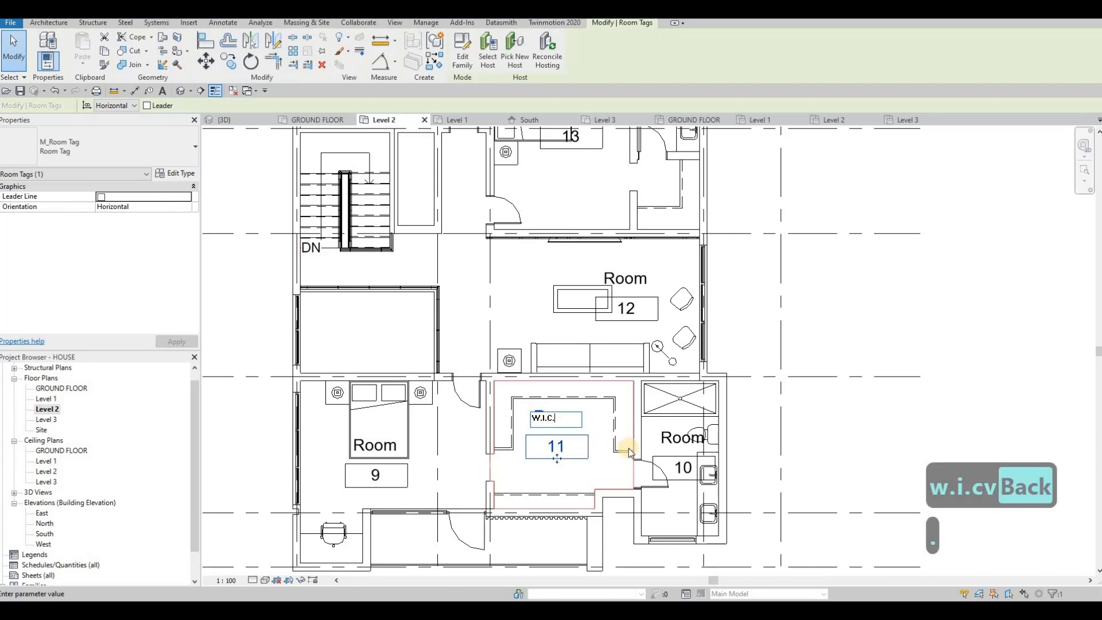
pyautogui.press('Escape')
# Rename room 10, the bathroom with two sinks, as ENSUITE 1
pyautogui.click(677, 439)
pyautogui.click(676, 439)
pyautogui.write('E')
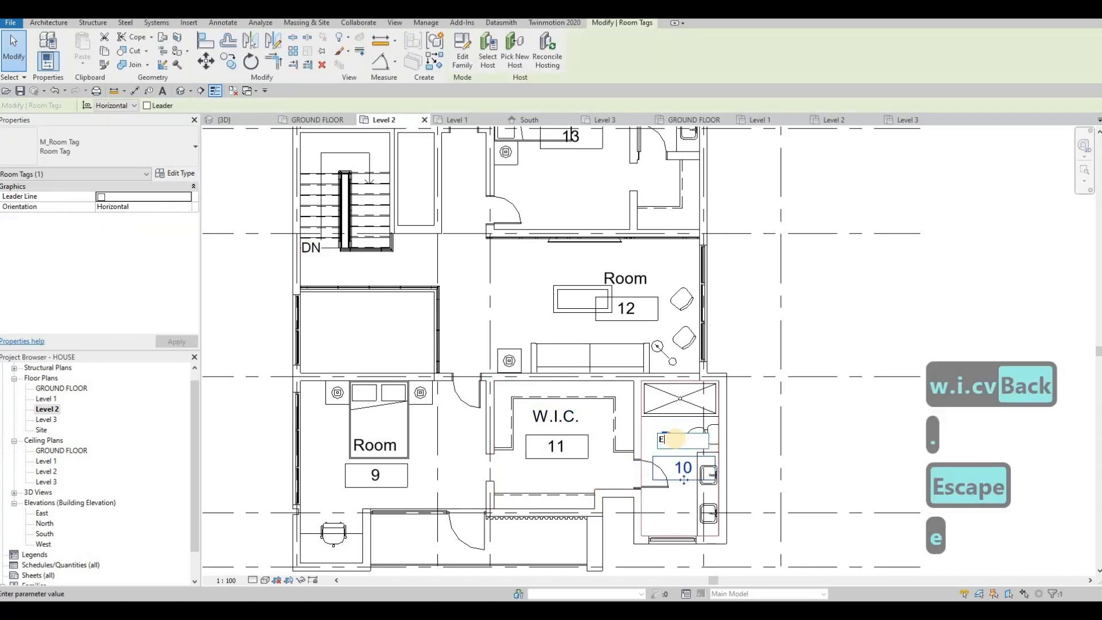
pyautogui.write('NSUITE 1')
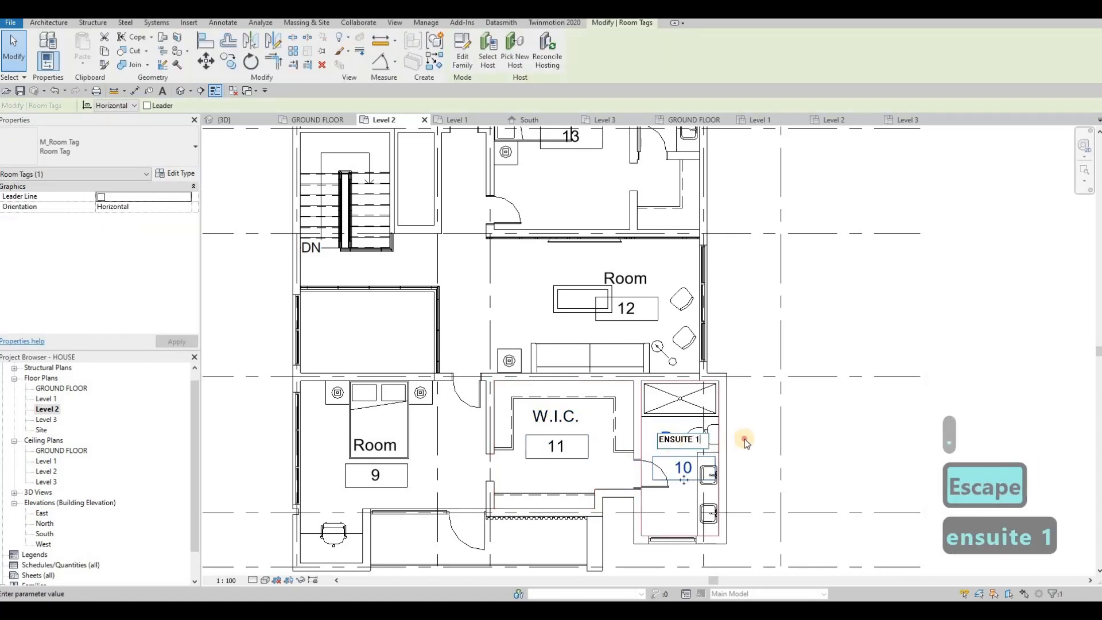
pyautogui.press('Escape')
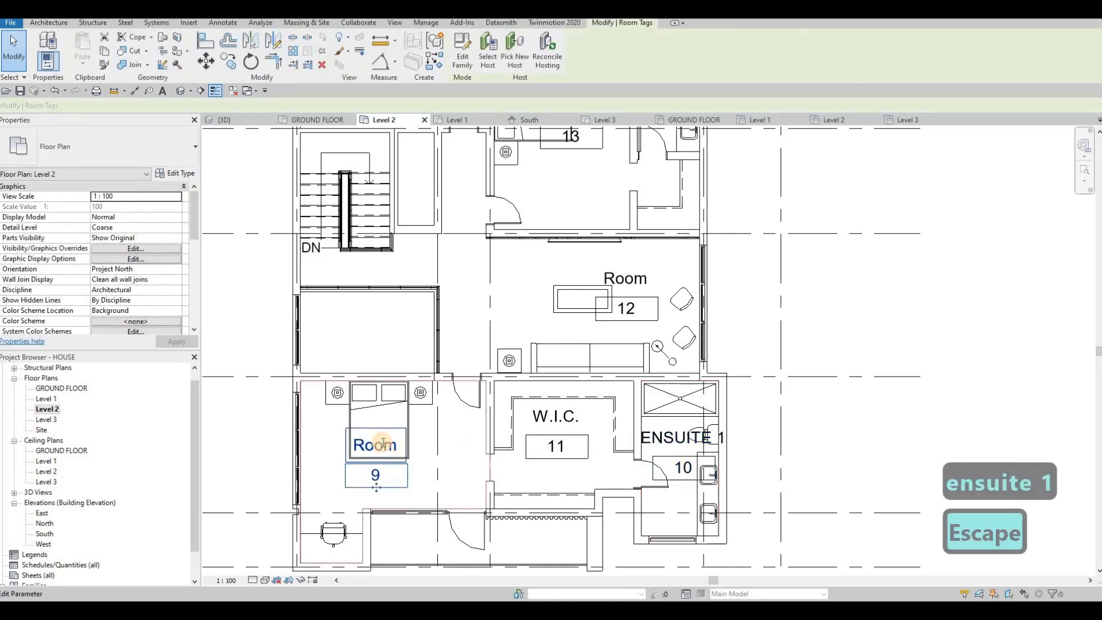
# Rename room 9, the large bedroom with the desk nook, as MASTERS BEDROOM
pyautogui.click(376, 446)
pyautogui.click(383, 446)
pyautogui.write('MAST')
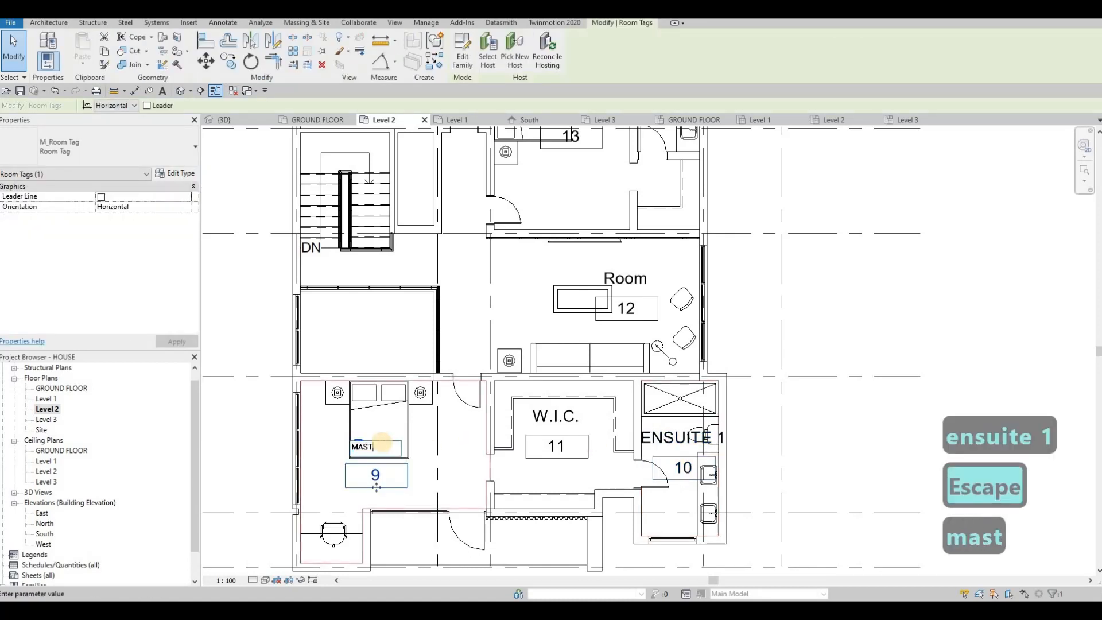
pyautogui.write('ERS BEDROOM')
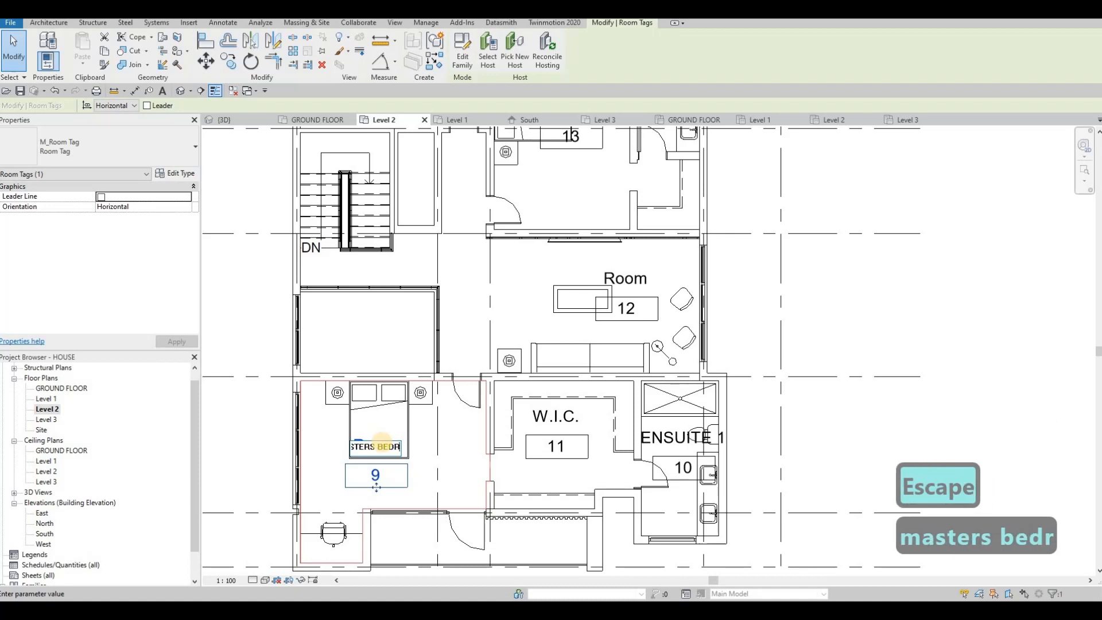
pyautogui.press('Escape')
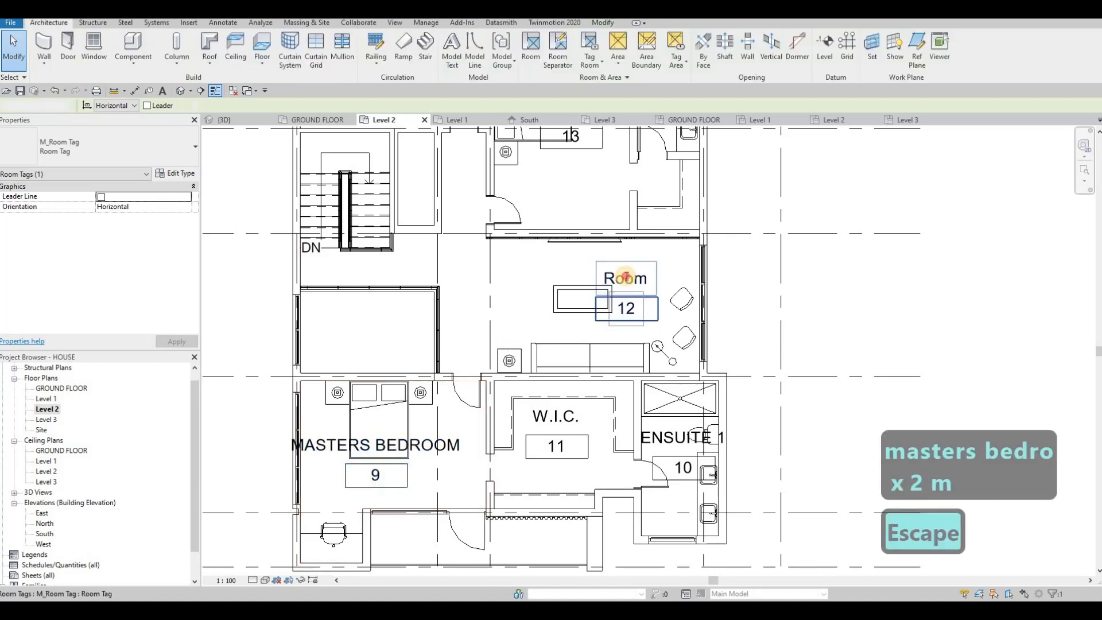
# Rename room 12, the lounge with the sofa, as ENTERTAINMENT
pyautogui.click(614, 279)
pyautogui.click(624, 279)
pyautogui.write('ENTER')
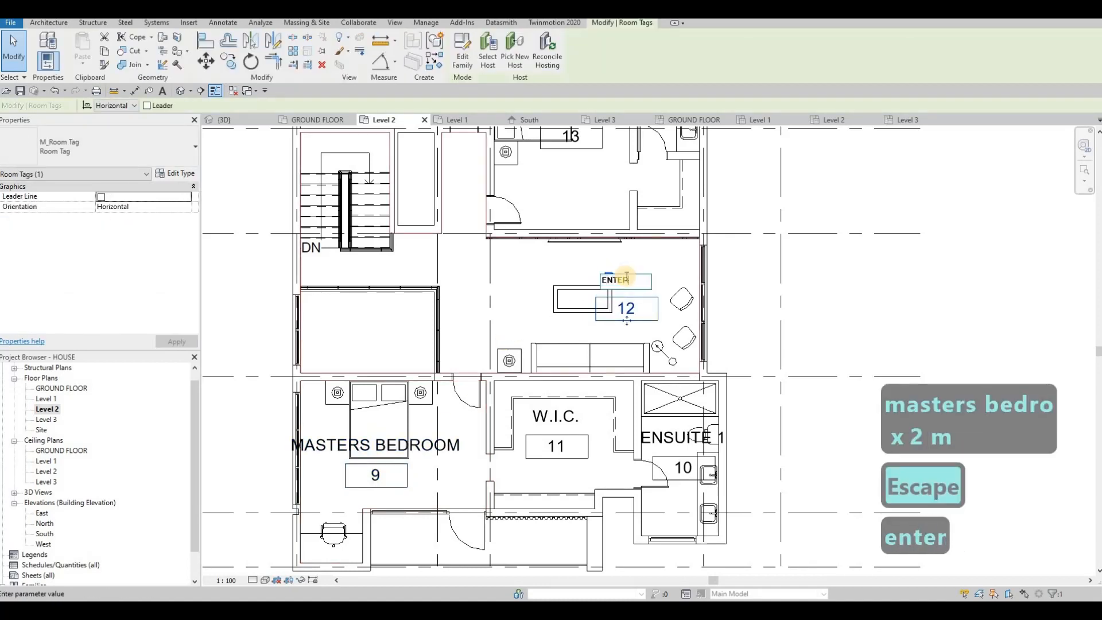
pyautogui.write('TAINME')
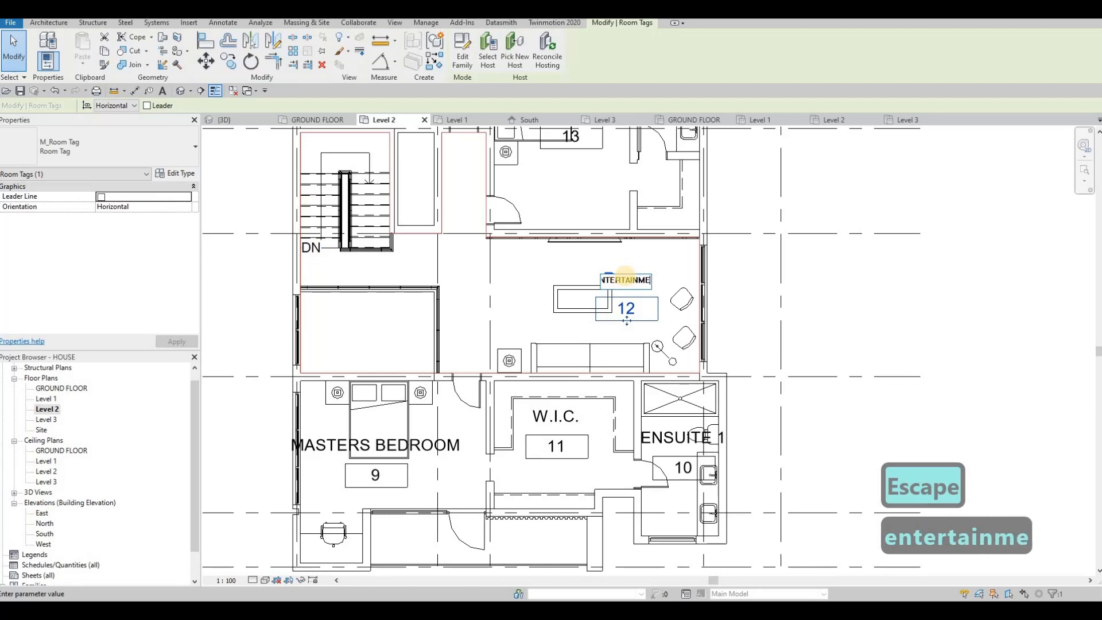
pyautogui.write('NT')
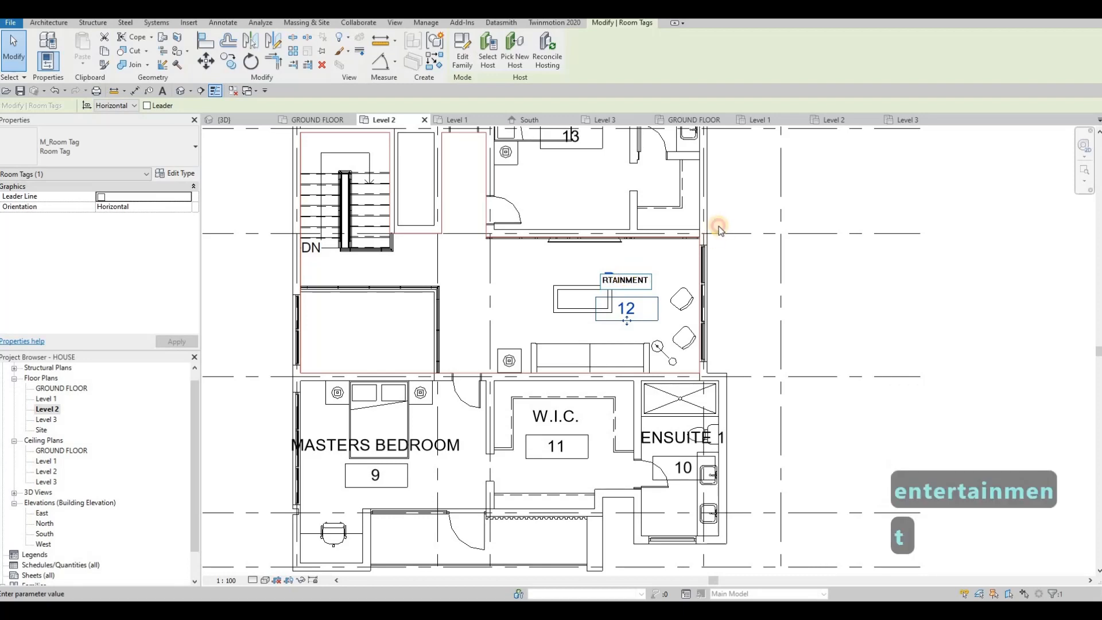
pyautogui.press('Escape')
pyautogui.press('Escape')
# Rename room 13, the bedroom directly above the entertainment area, as BEDROOM 1
pyautogui.moveTo(632, 189); pyautogui.dragTo(630, 392, button='middle')
pyautogui.click(610, 340)
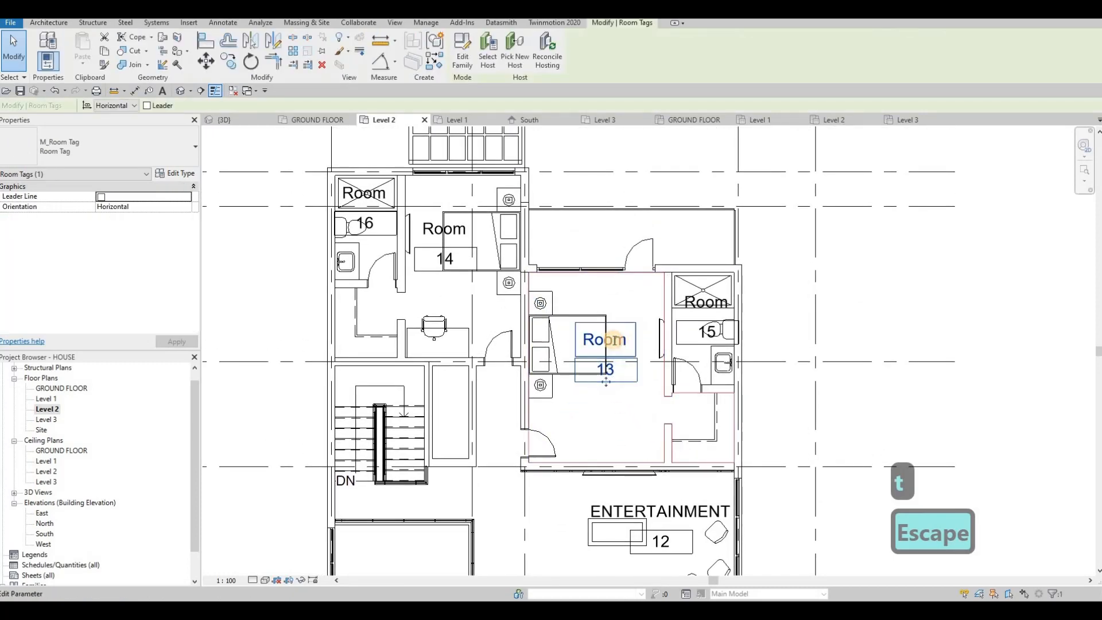
pyautogui.click(612, 339)
pyautogui.write('ben')
pyautogui.press('BackSpace')
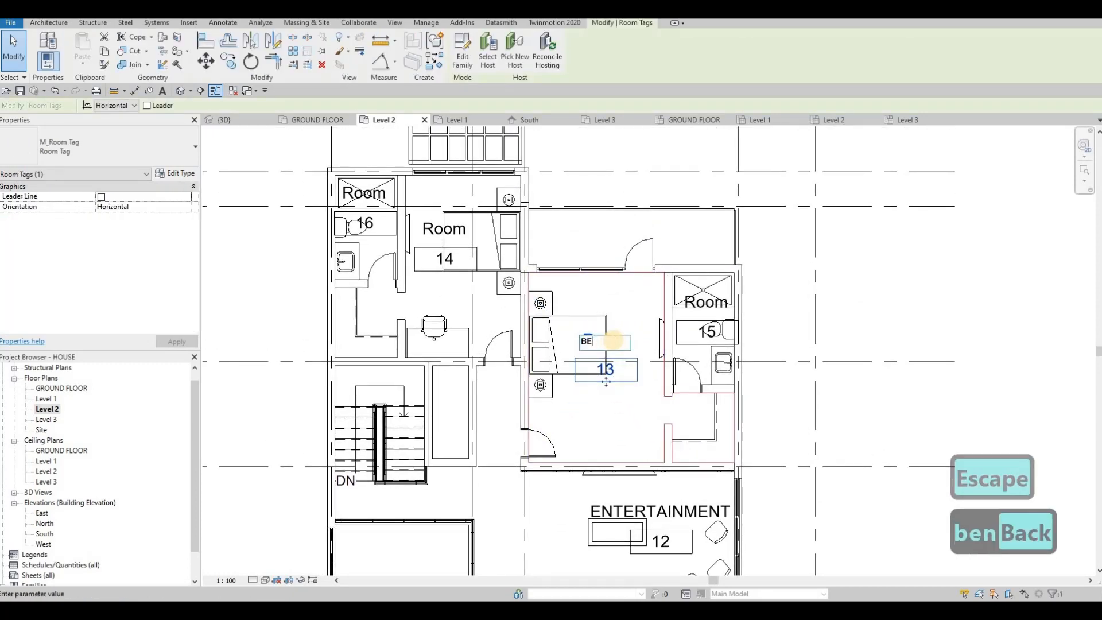
pyautogui.write('droom')
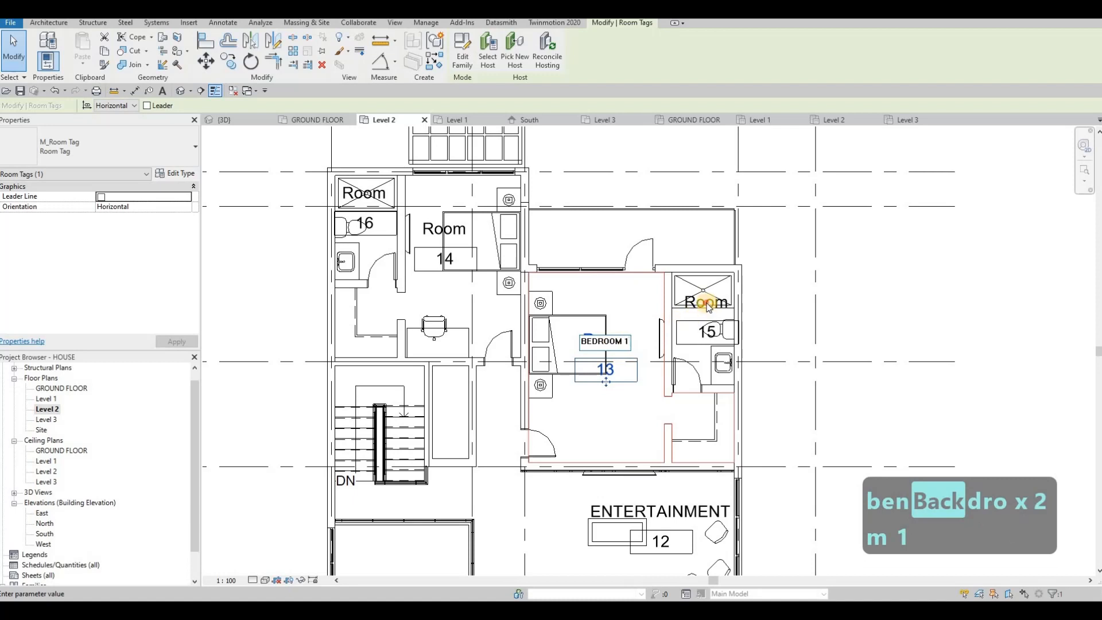
# Rename room 15, the bathroom attached to BEDROOM 1, as ENSUITE 2
pyautogui.click(707, 303)
pyautogui.click(706, 303)
pyautogui.write('e')
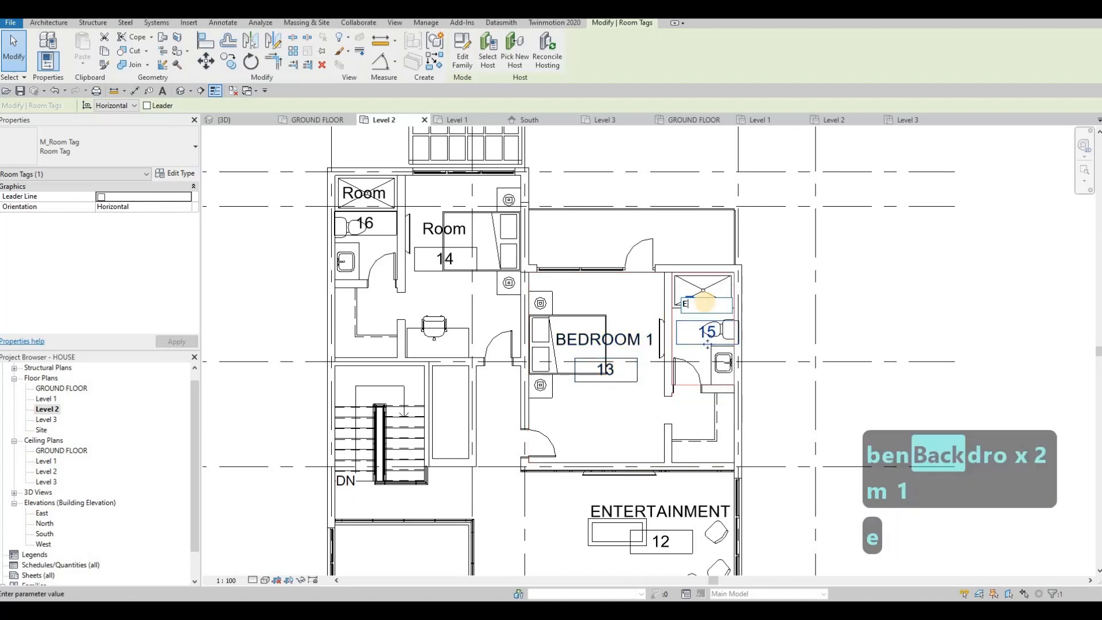
pyautogui.write('nsuite 2')
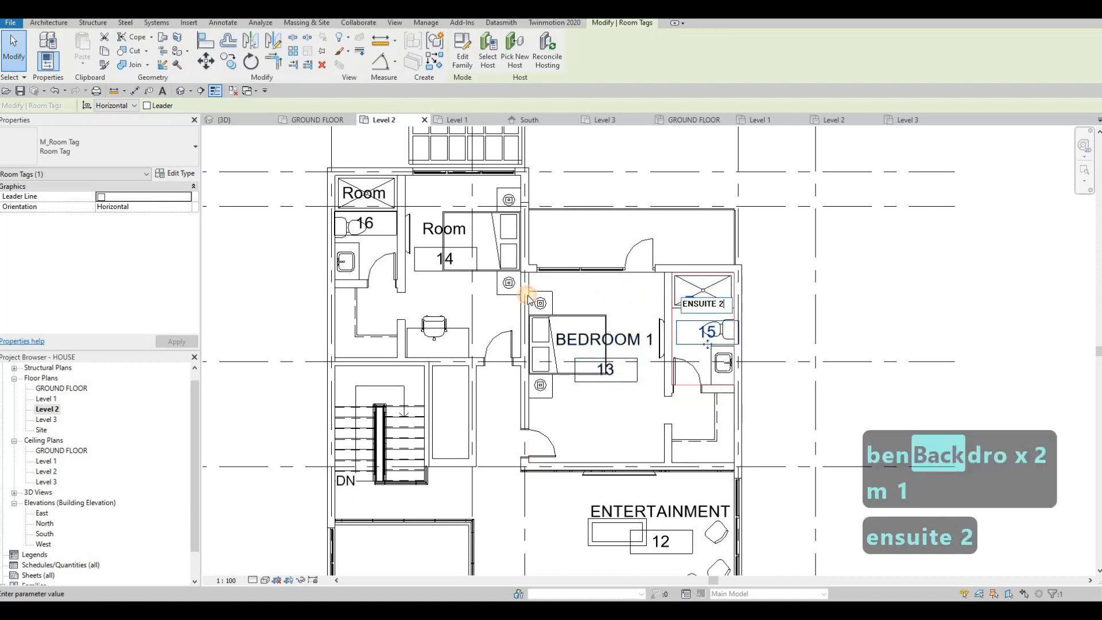
pyautogui.click(601, 344)
pyautogui.press('Escape')
# Rename room 16, the bathroom in the upper-left corner of the Level 2 plan, as ENSUITE 3
pyautogui.moveTo(365, 196); pyautogui.dragTo(459, 247, button='middle')
pyautogui.click(459, 247)
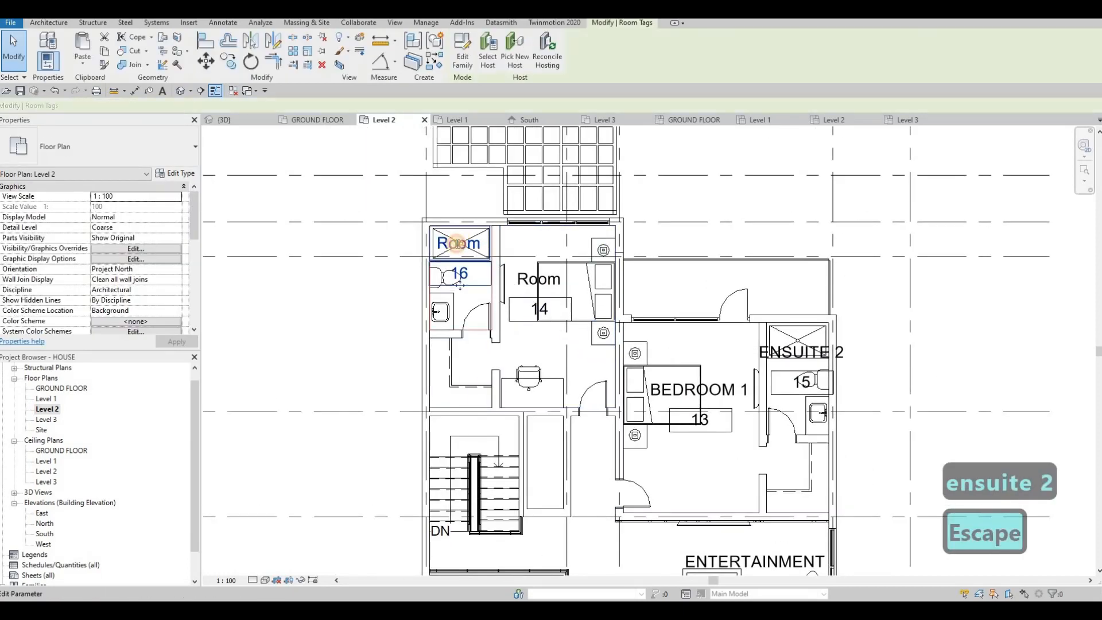
pyautogui.click(459, 246)
pyautogui.write('en')
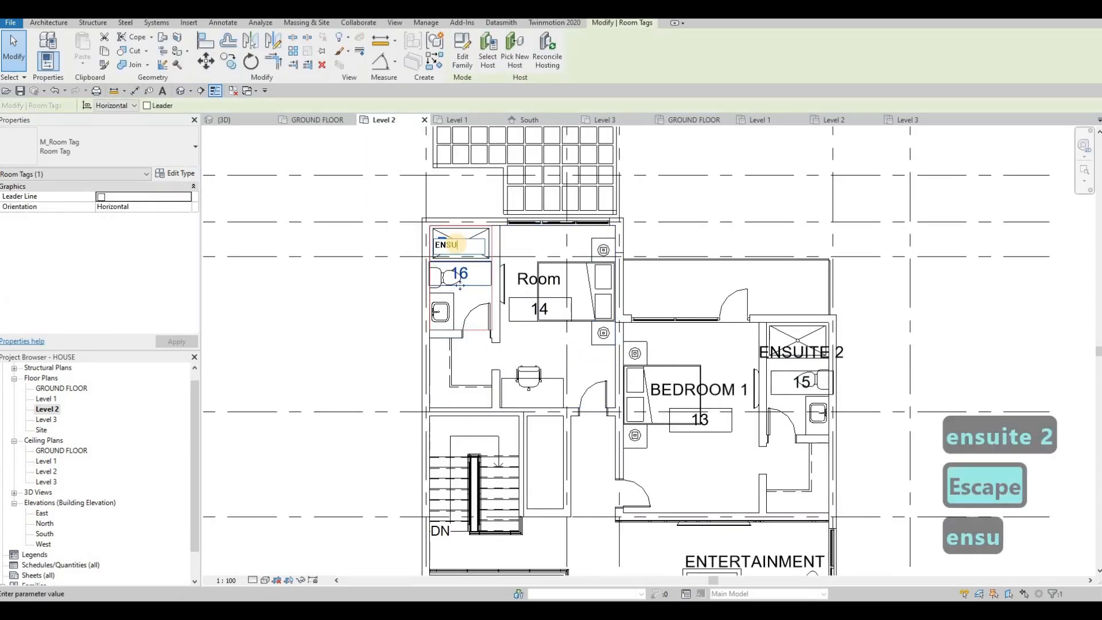
pyautogui.write('suit')
pyautogui.press('BackSpace')
pyautogui.write('e 3')
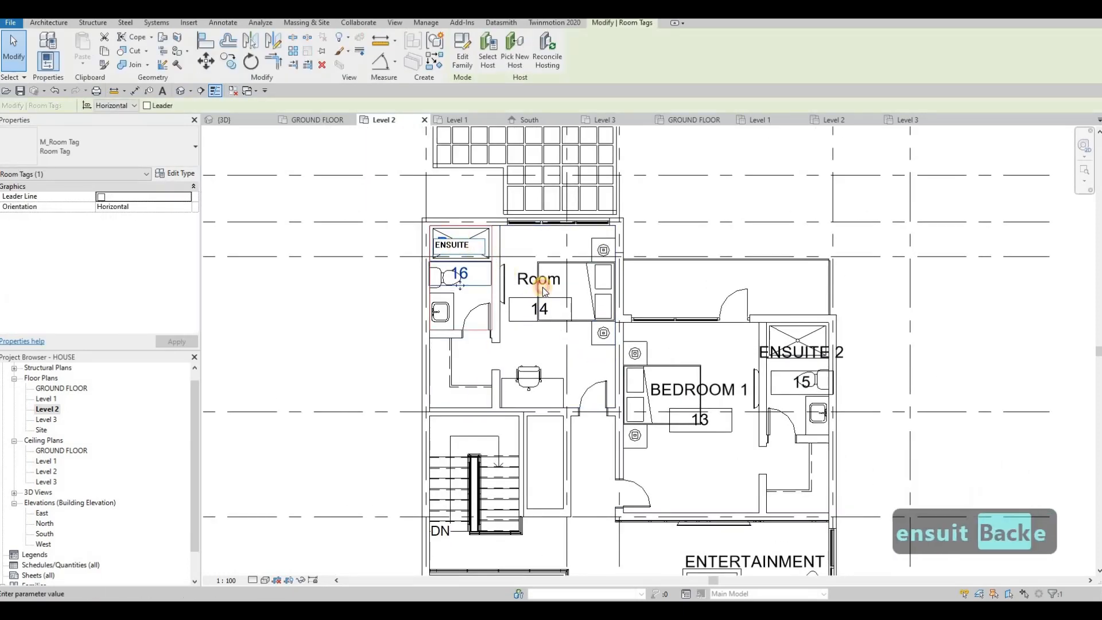
# Rename room 14, the bedroom with the desk beside ENSUITE 3, as BEDROOM 2
pyautogui.click(542, 282)
pyautogui.click(545, 280)
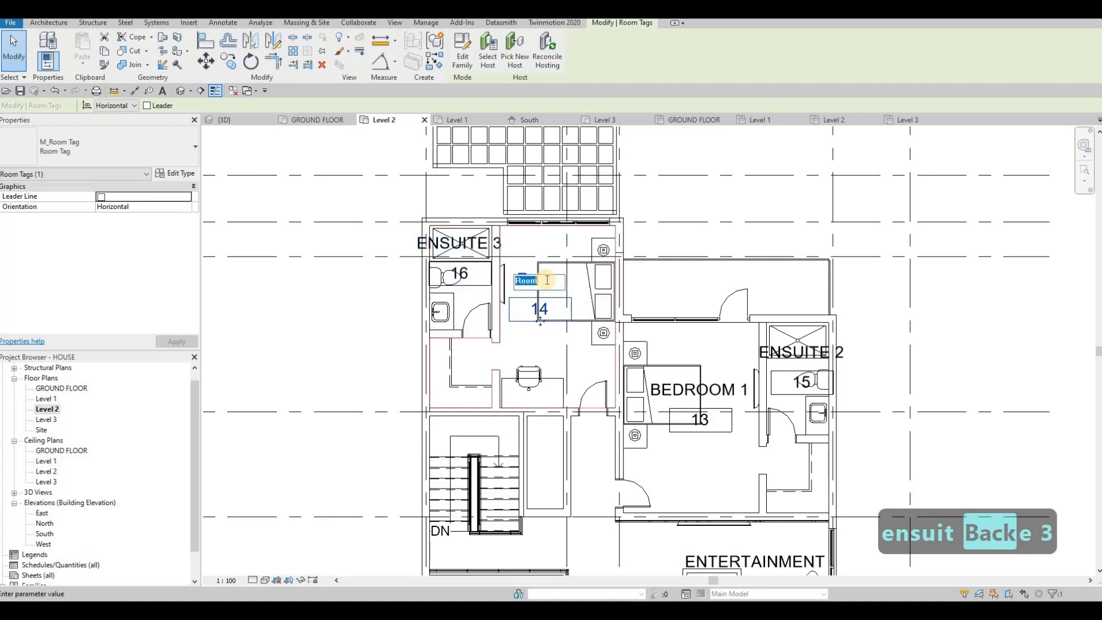
pyautogui.write('bedro')
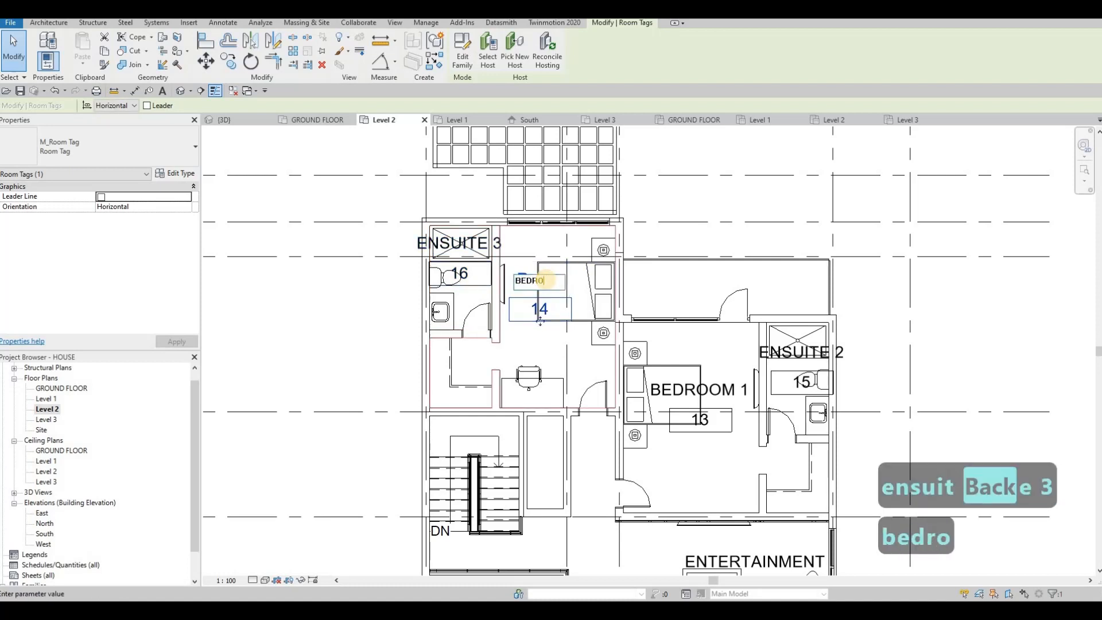
pyautogui.write('om 2')
pyautogui.click(423, 172)
pyautogui.press('Escape')
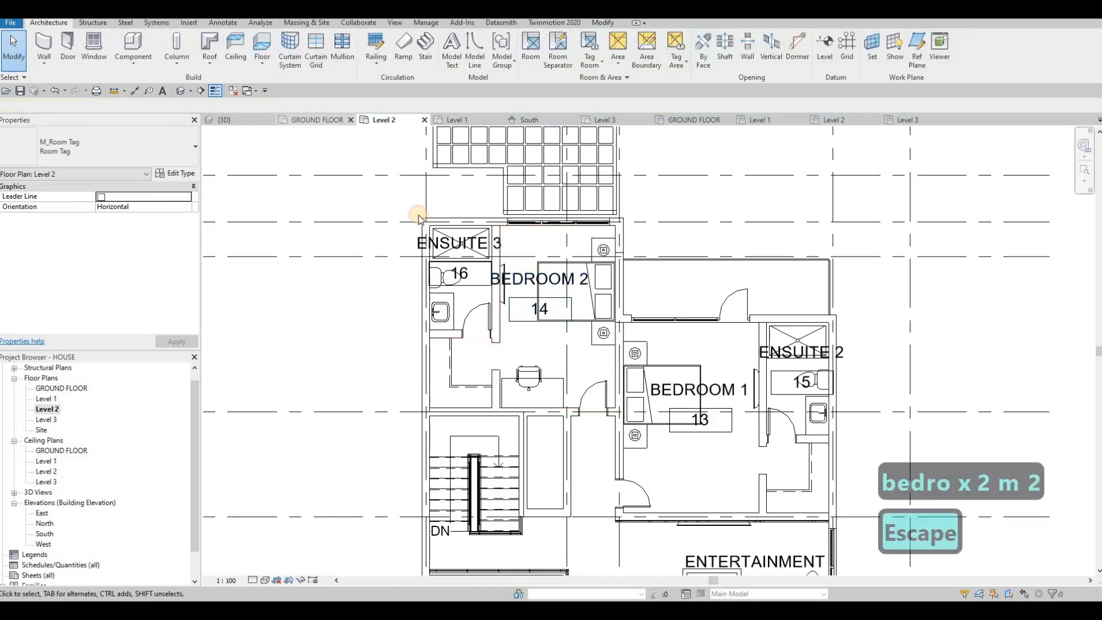
# Switch to the Level 1 floor plan and place a tagged room in the bathroom above OFFICE ROOM
pyautogui.moveTo(459, 211); pyautogui.dragTo(522, 475, button='middle')
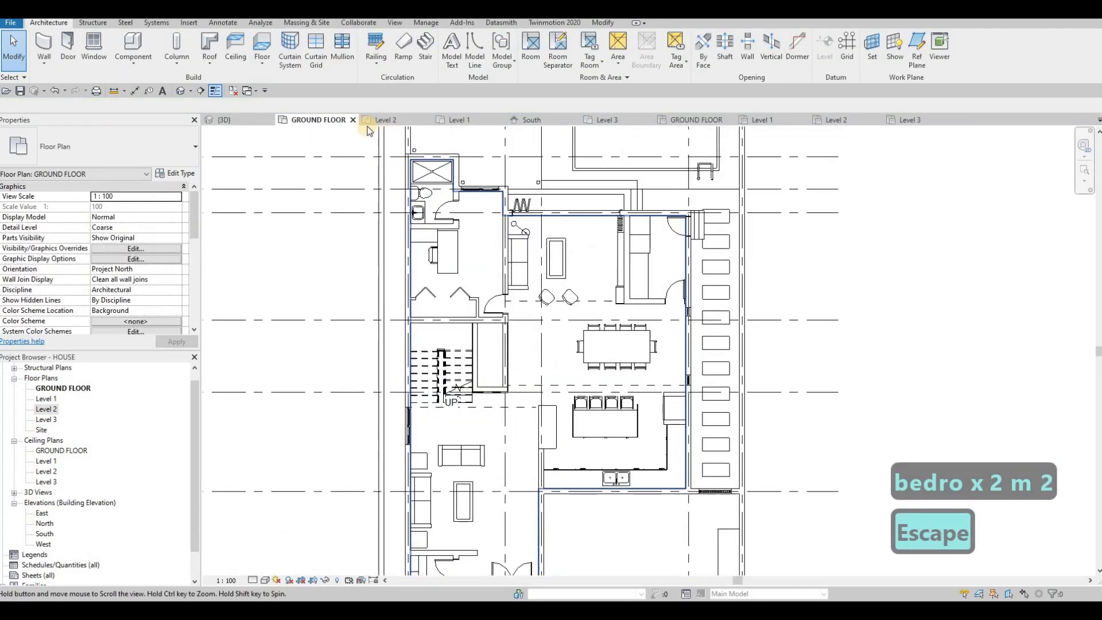
pyautogui.click(442, 119)
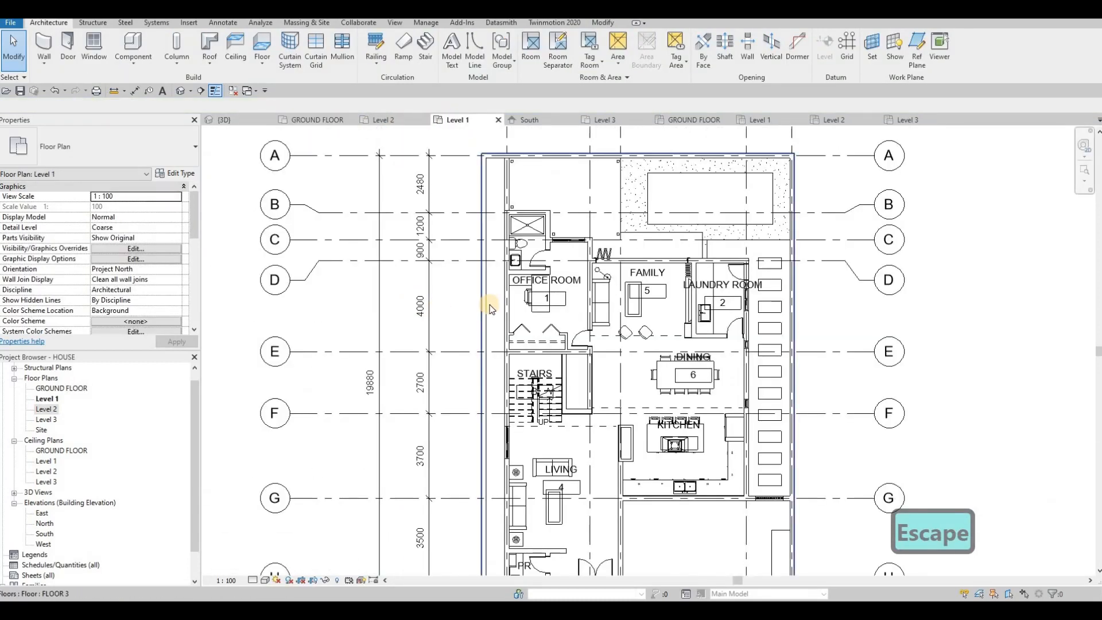
pyautogui.scroll(4, 582, 226)
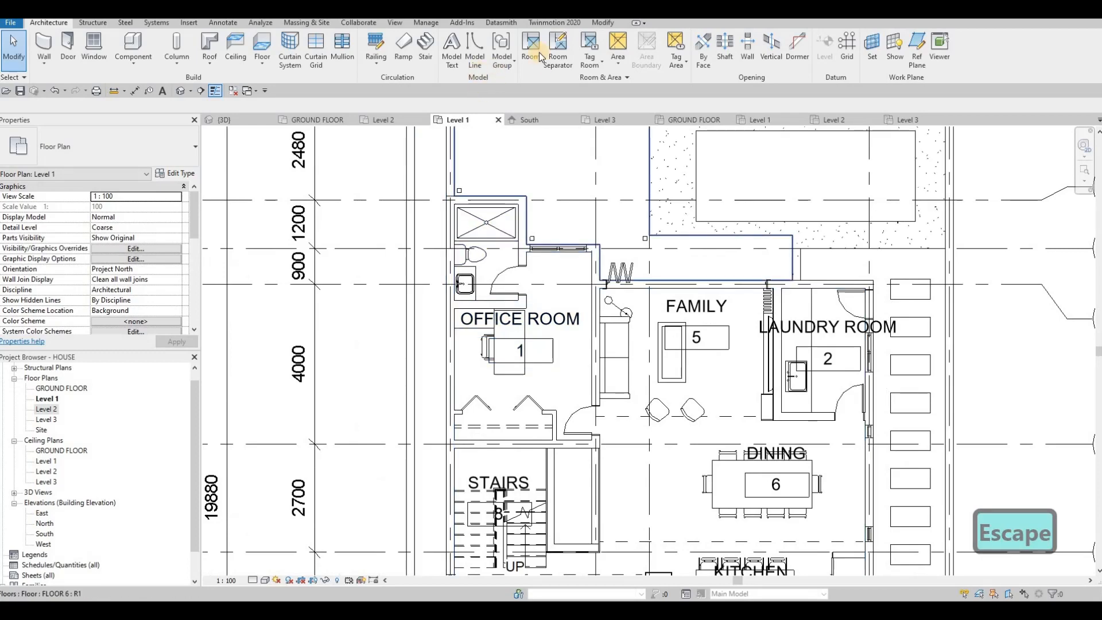
pyautogui.click(529, 58)
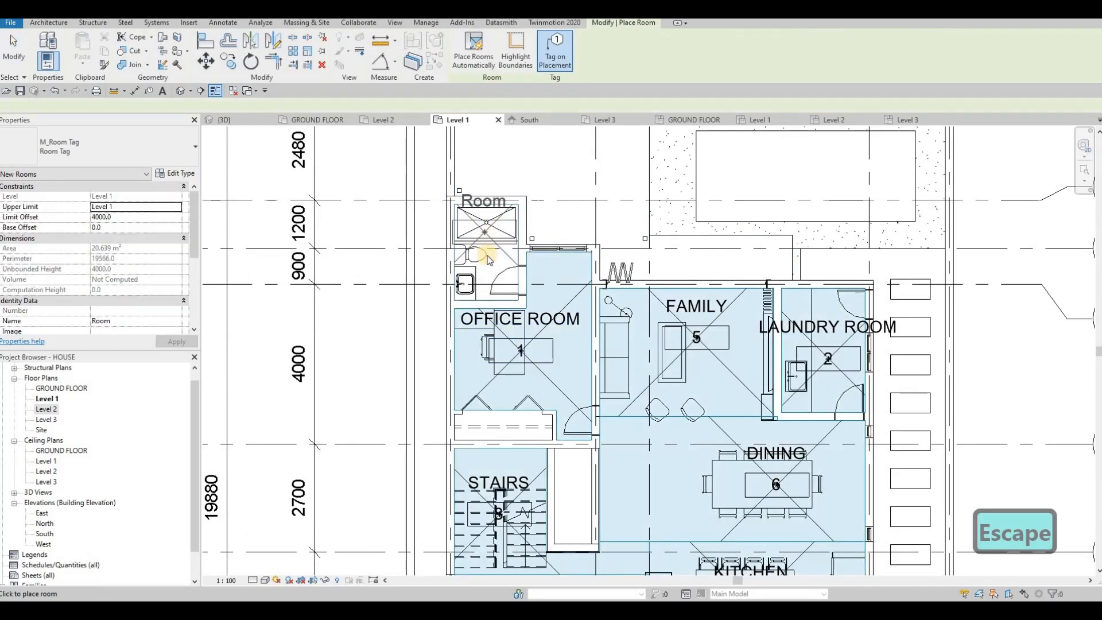
pyautogui.click(486, 238)
pyautogui.press('Escape')
pyautogui.press('Escape')
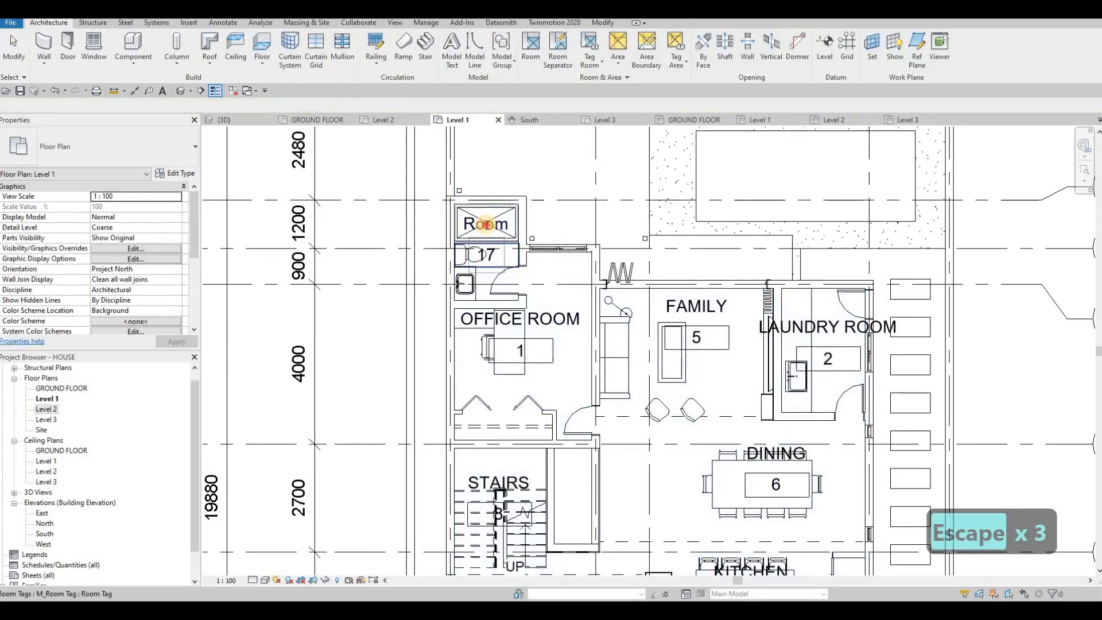
# Rename room 17, the bathroom above OFFICE ROOM, as ENSUITE 4
pyautogui.click(486, 224)
pyautogui.click(486, 224)
pyautogui.write('ENS')
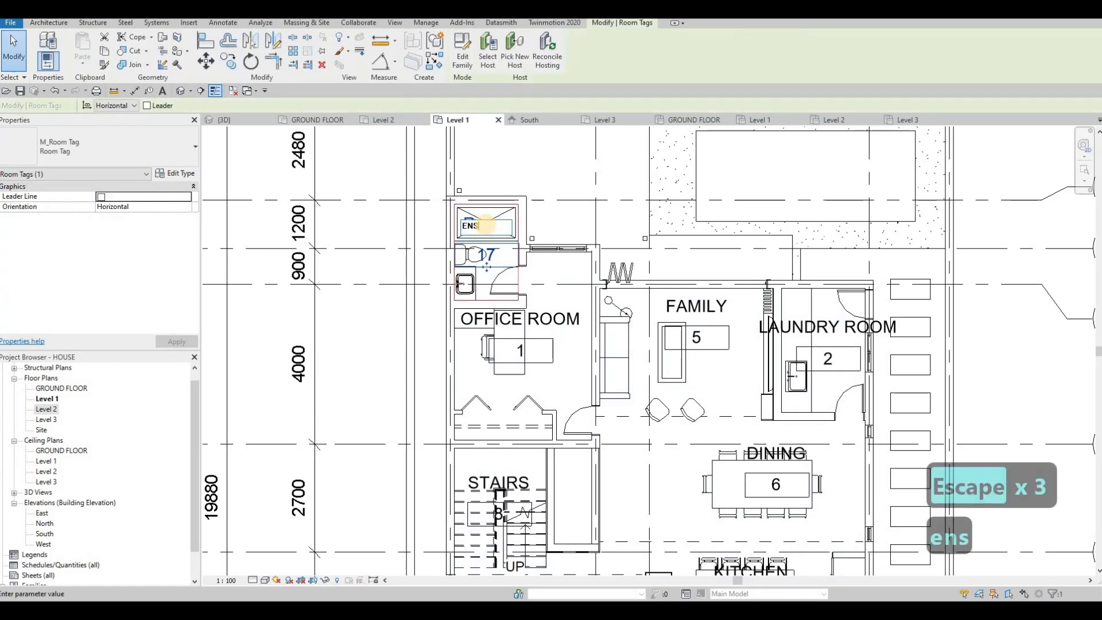
pyautogui.write('UITE')
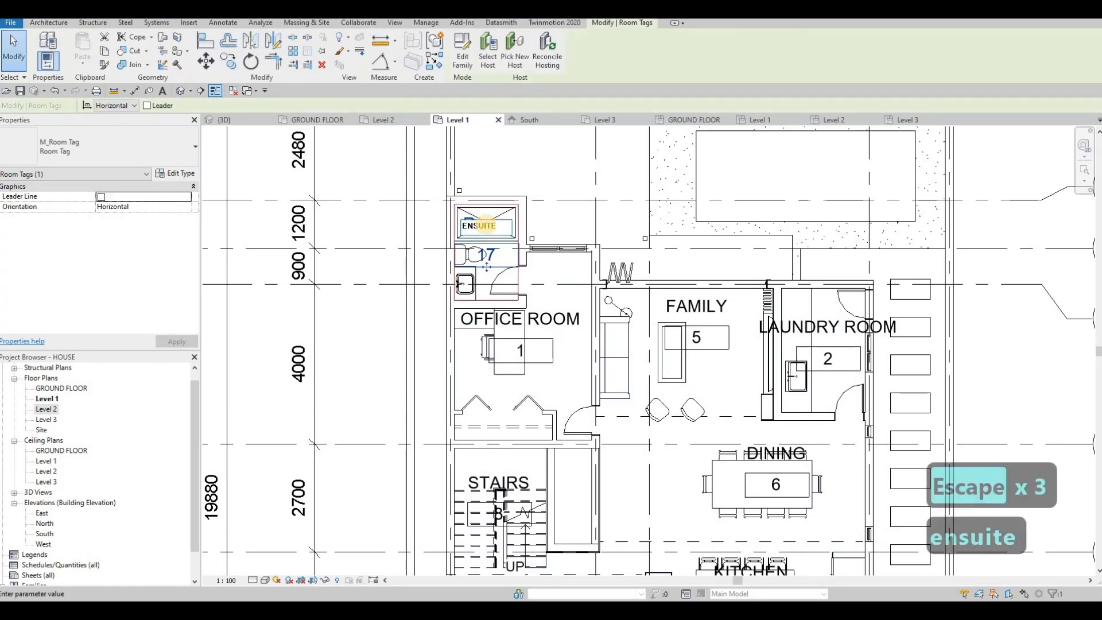
pyautogui.write(' 4')
pyautogui.press('Return')
pyautogui.press('Escape')
pyautogui.scroll(-1, 614, 264)
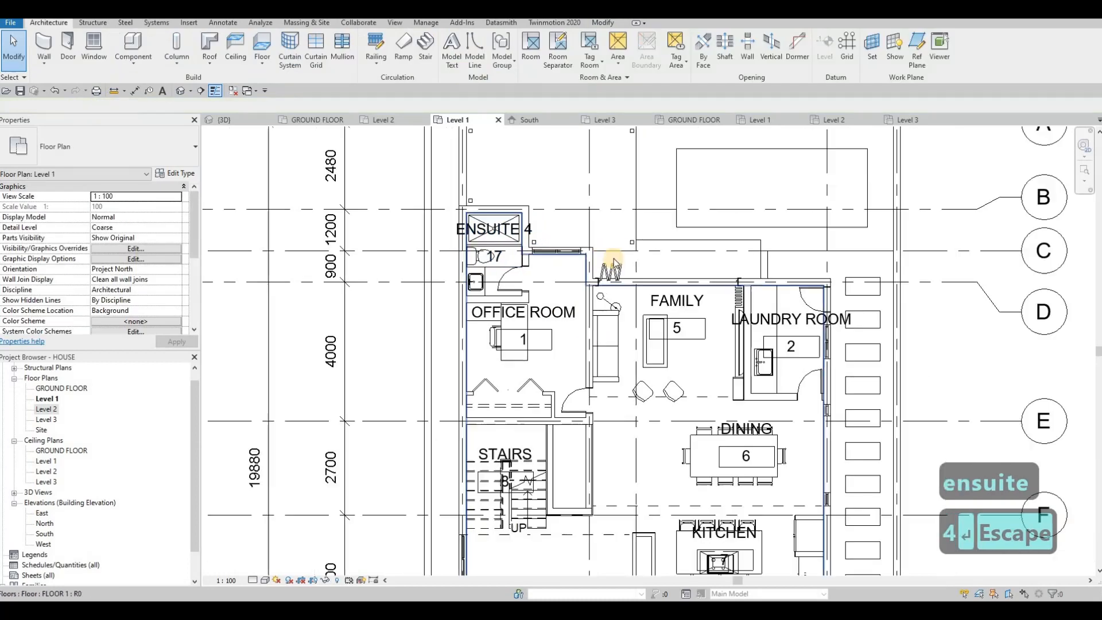
# Move the LIVING room tag off the furniture onto the open floor beside the coffee table
pyautogui.scroll(-2, 615, 265)
pyautogui.moveTo(627, 330); pyautogui.dragTo(620, 207, button='middle')
pyautogui.scroll(-1, 580, 350)
pyautogui.moveTo(580, 350); pyautogui.dragTo(590, 305, button='middle')
pyautogui.scroll(4, 555, 339)
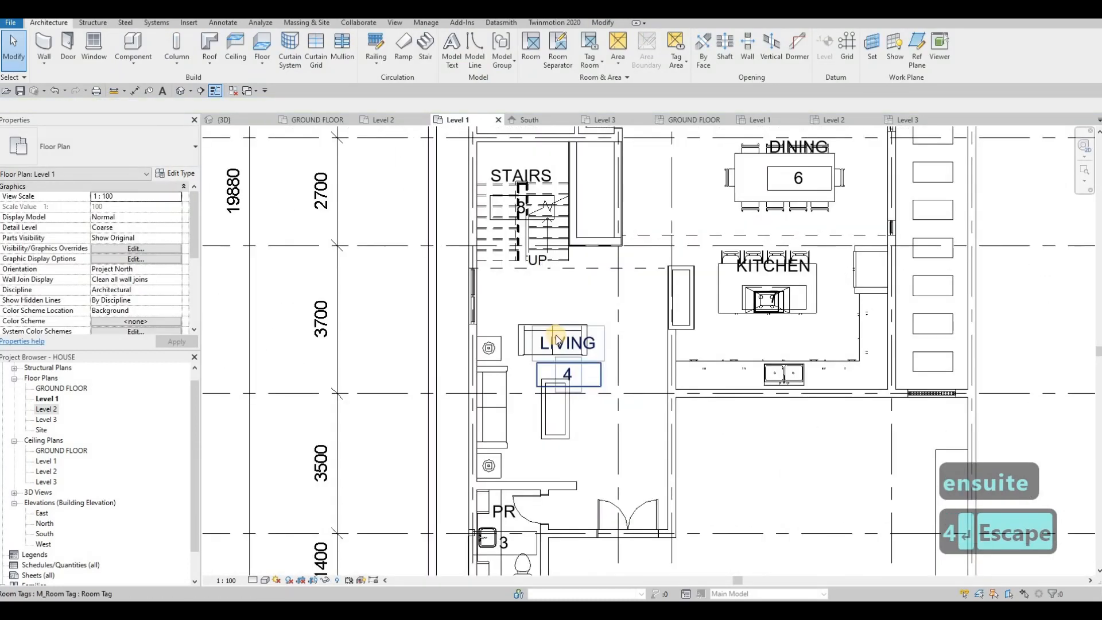
pyautogui.moveTo(557, 339); pyautogui.dragTo(521, 329, button='middle')
pyautogui.click(540, 359)
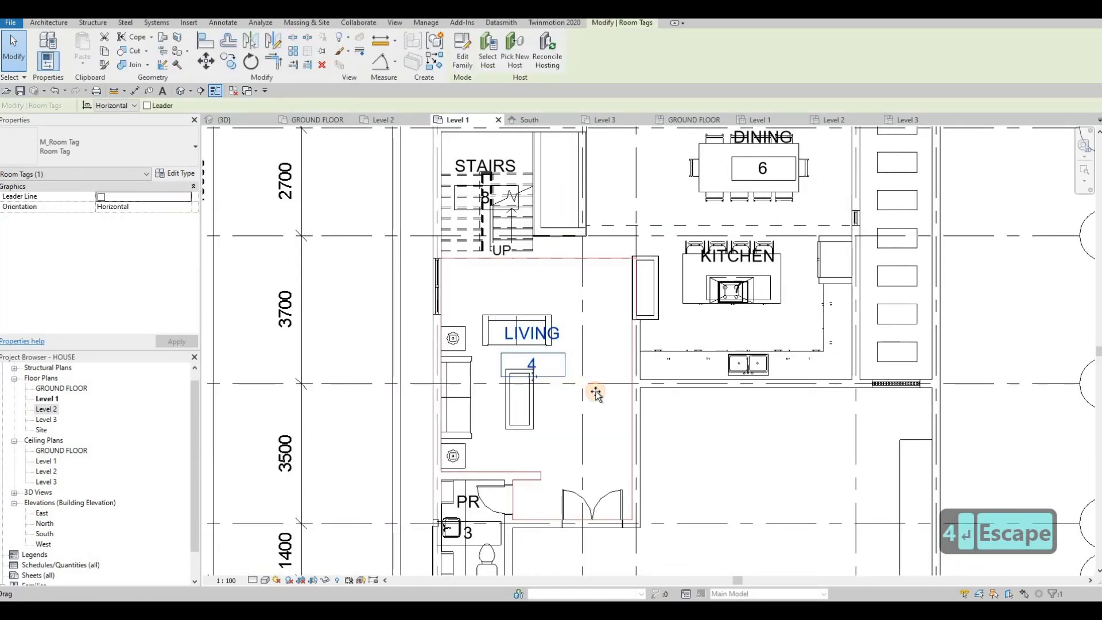
pyautogui.moveTo(596, 393); pyautogui.dragTo(595, 393)
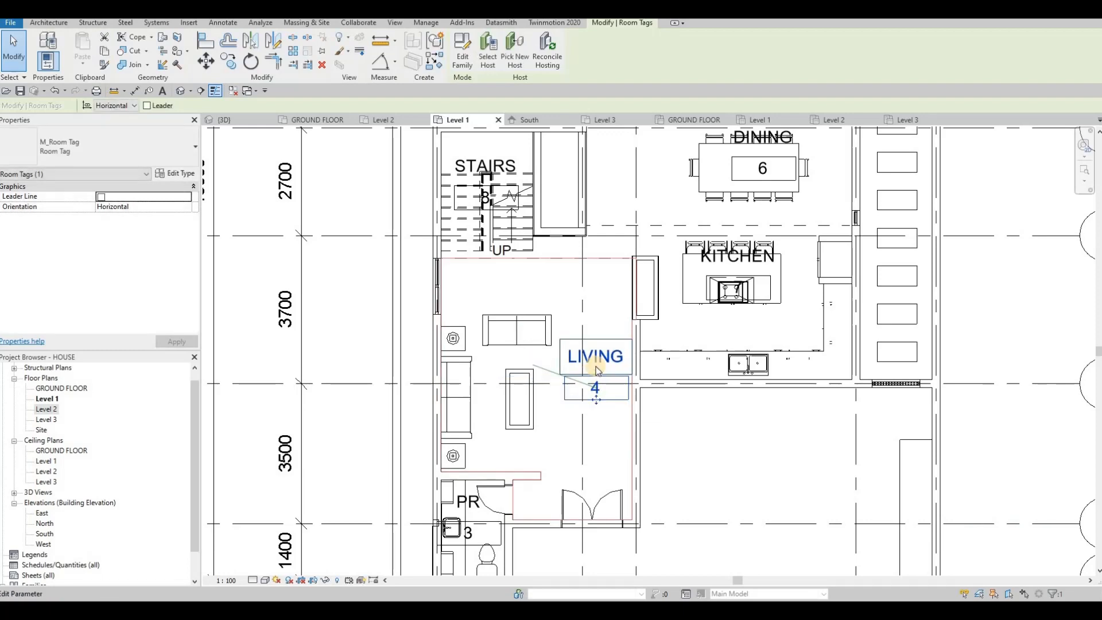
pyautogui.press('Escape')
# Move the KITCHEN room tag down from the island into the space in front of the sink counter
pyautogui.moveTo(526, 446); pyautogui.dragTo(570, 382, button='middle')
pyautogui.scroll(-1, 570, 381)
pyautogui.moveTo(531, 481); pyautogui.dragTo(572, 420, button='middle')
pyautogui.scroll(-1, 573, 420)
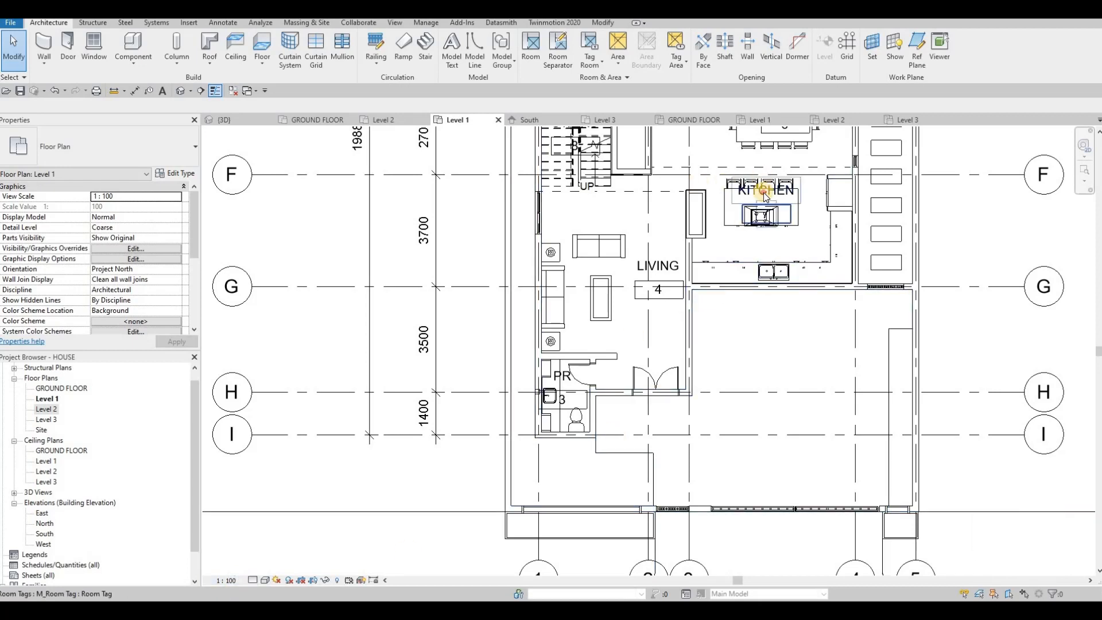
pyautogui.click(764, 221)
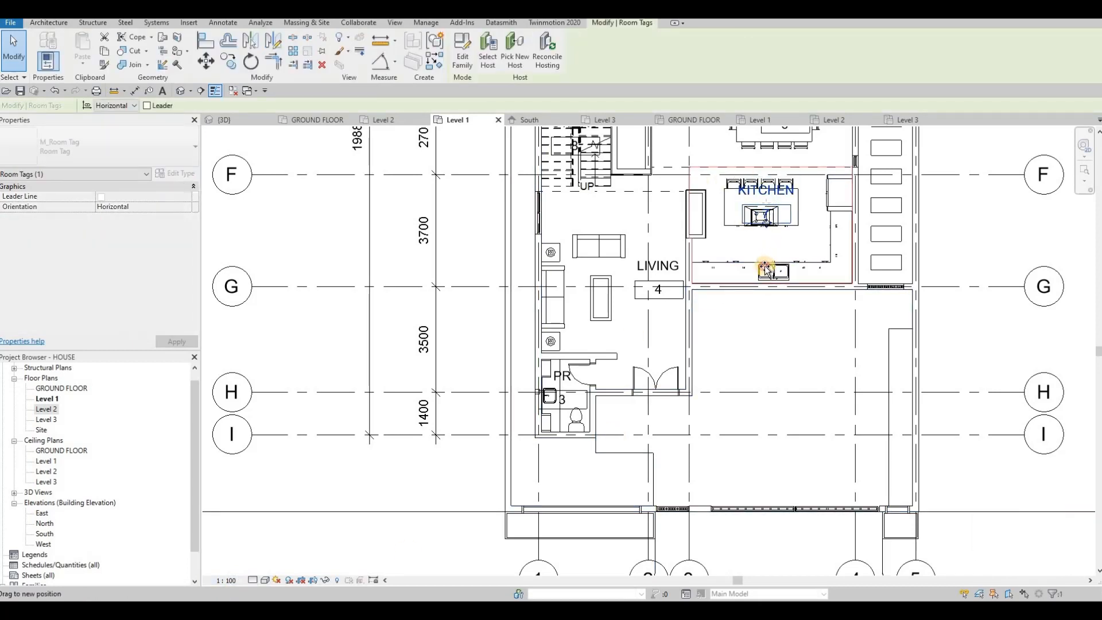
pyautogui.moveTo(765, 266); pyautogui.dragTo(764, 258)
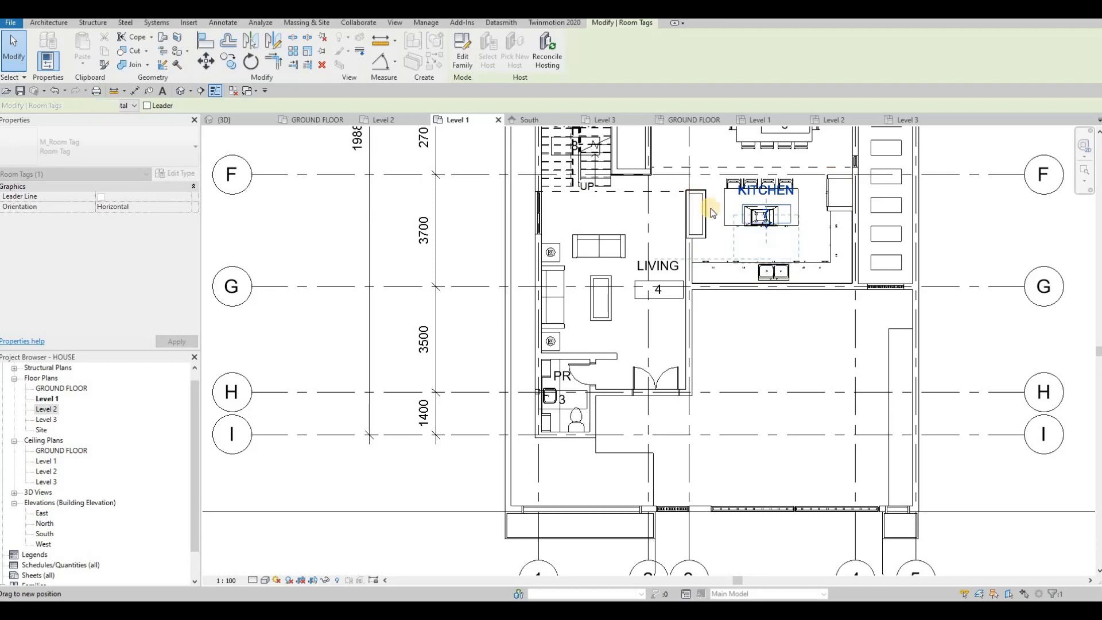
pyautogui.moveTo(716, 289); pyautogui.dragTo(673, 345, button='middle')
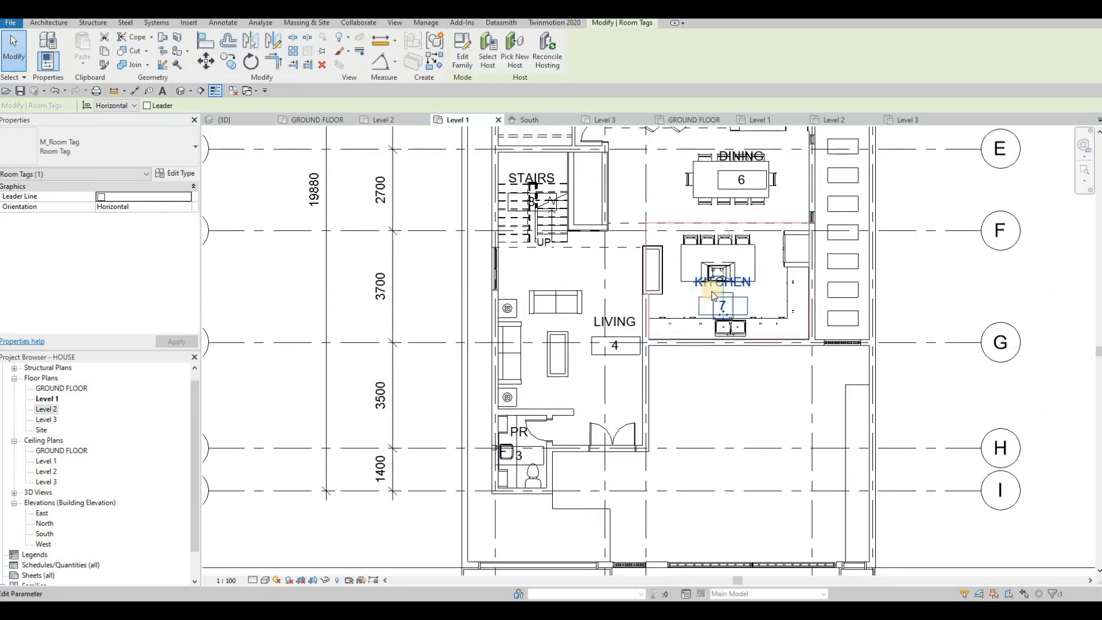
# Try a 1:50 view scale on the Level 1 plan and return it to 1:100
pyautogui.scroll(3, 716, 292)
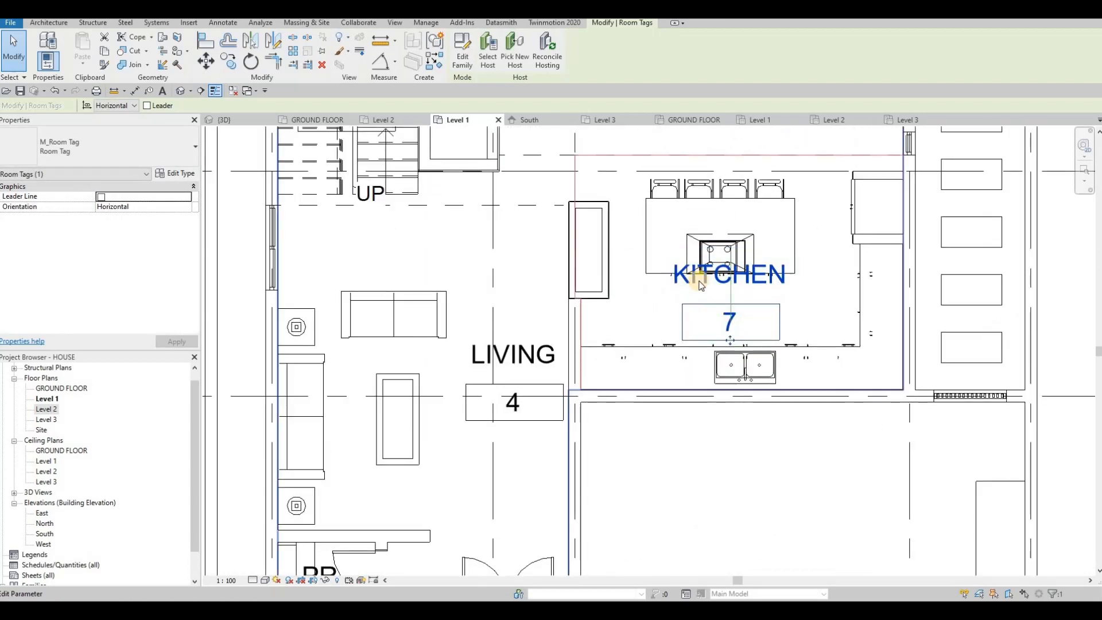
pyautogui.click(227, 581)
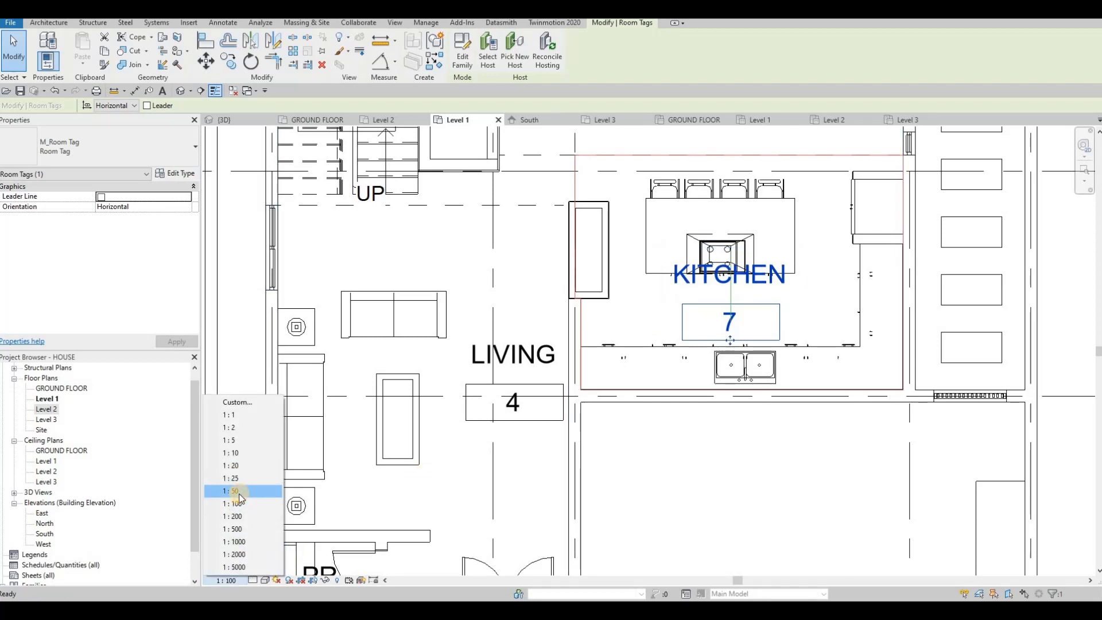
pyautogui.click(235, 491)
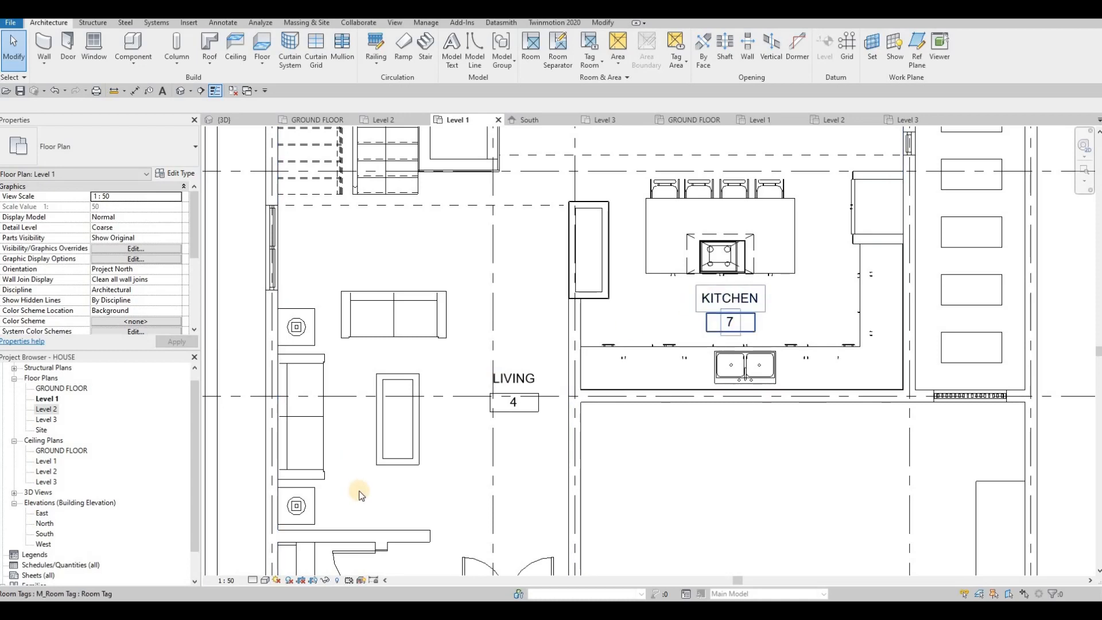
pyautogui.click(226, 581)
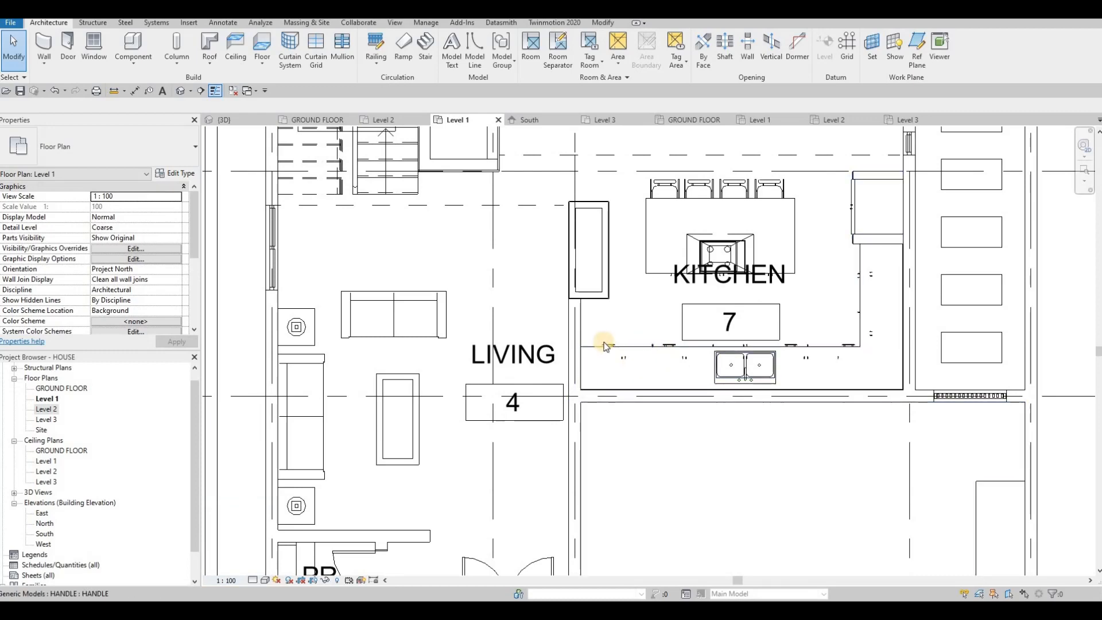
# Draw a rectangular room separation across the open yard behind the house, from the rear boundary wall down to about grid C
pyautogui.scroll(-2, 606, 343)
pyautogui.moveTo(610, 310); pyautogui.dragTo(593, 367, button='middle')
pyautogui.scroll(-3, 593, 371)
pyautogui.press('Escape')
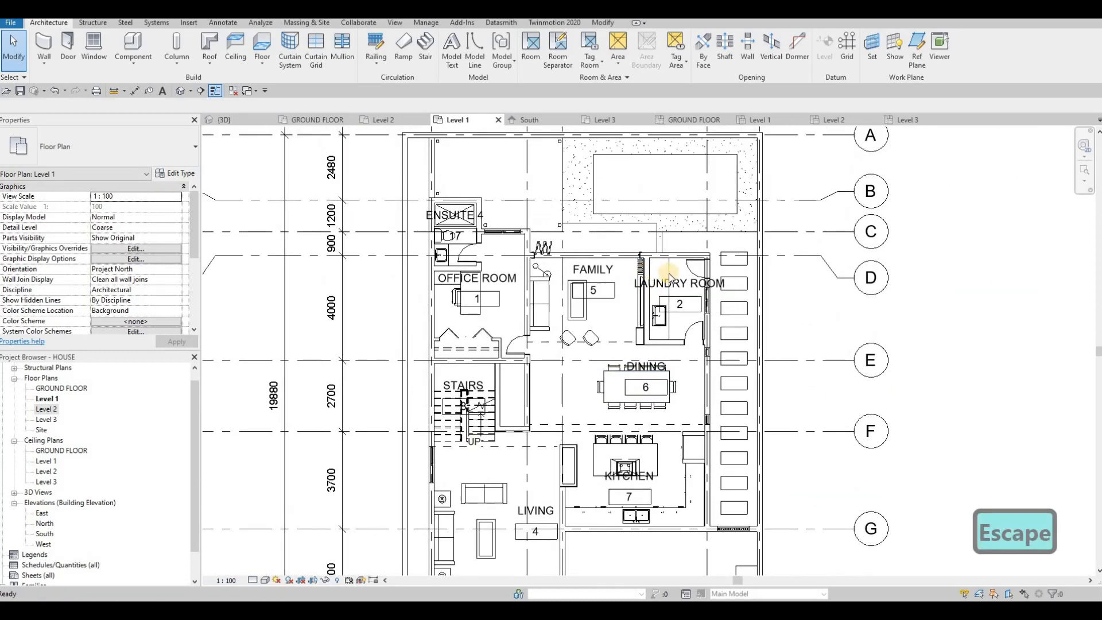
pyautogui.scroll(5, 576, 272)
pyautogui.scroll(-5, 569, 264)
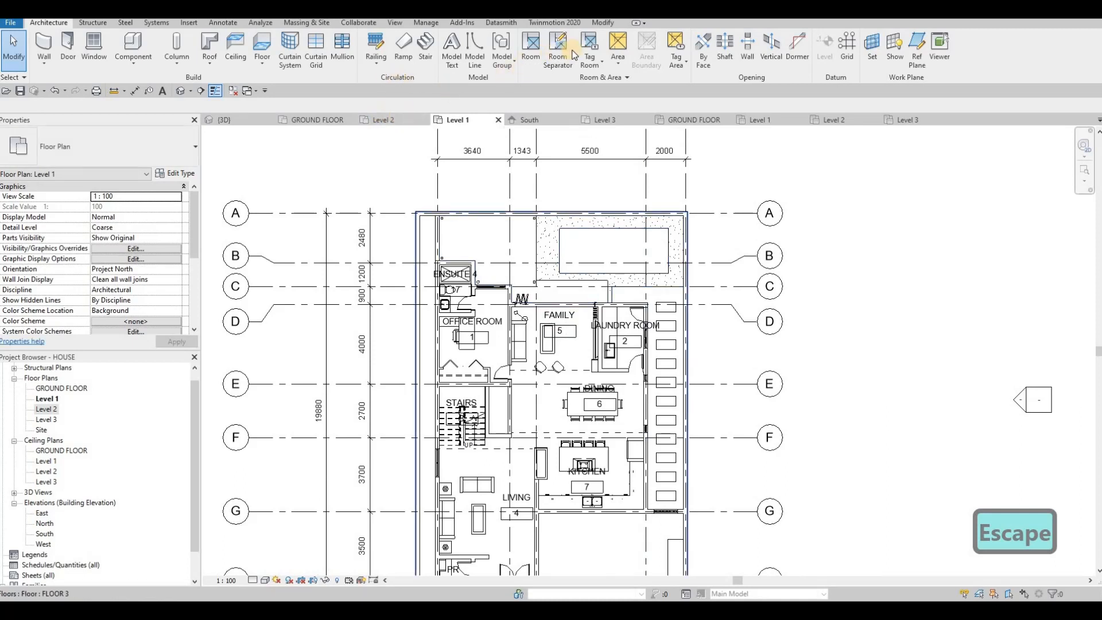
pyautogui.click(562, 50)
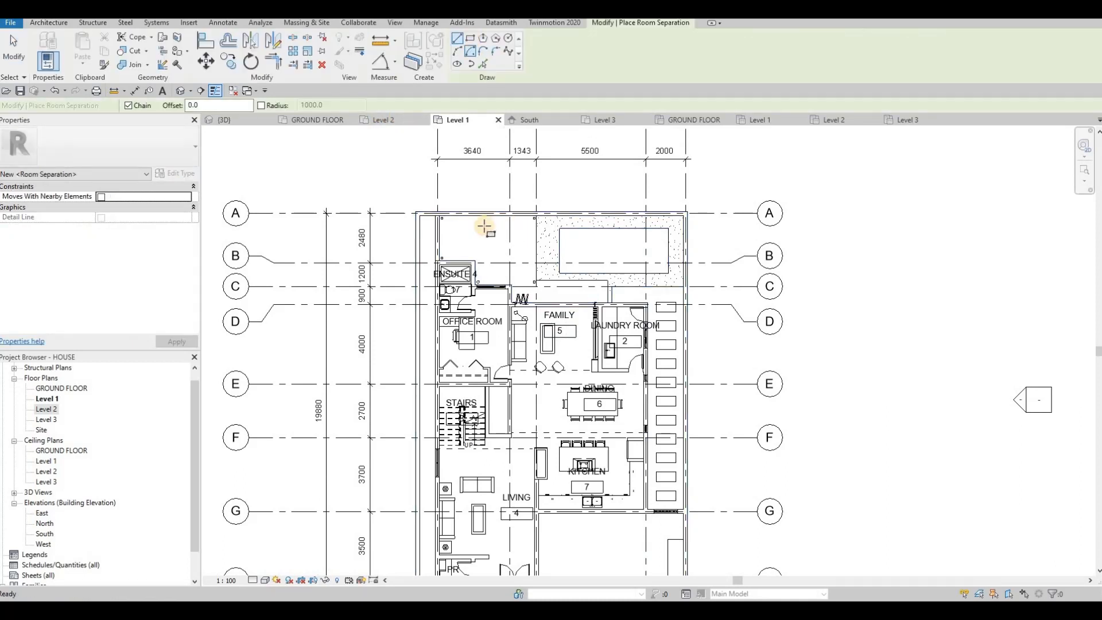
pyautogui.click(454, 218)
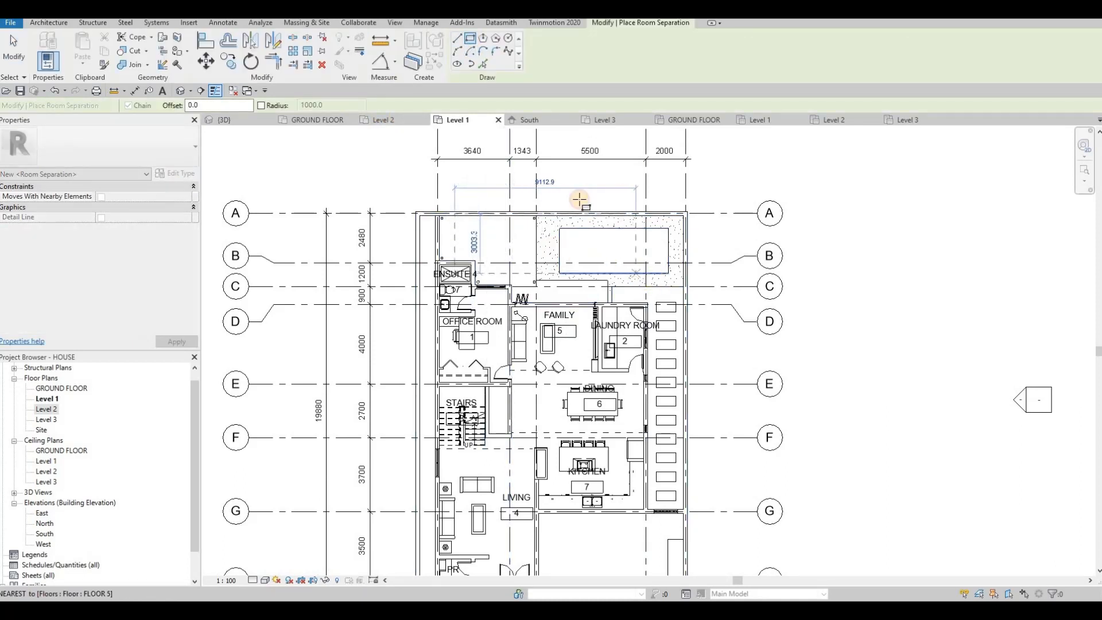
pyautogui.press('Escape')
pyautogui.press('Escape')
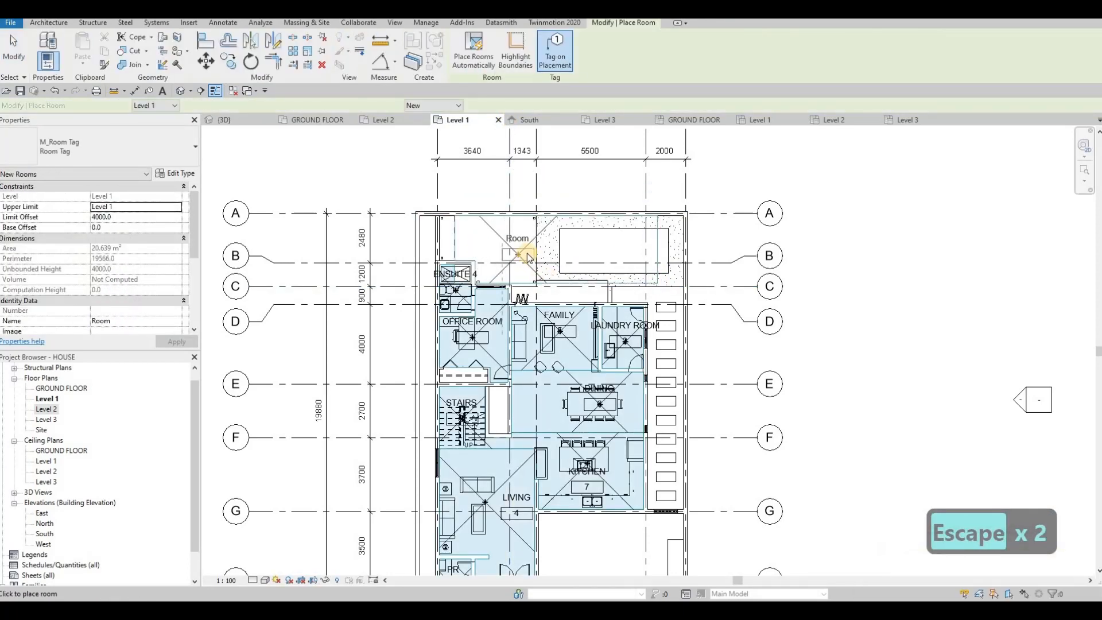
# Place a tagged room in the separated yard beside the pool and rename it BACKYARD
pyautogui.click(523, 255)
pyautogui.press('Escape')
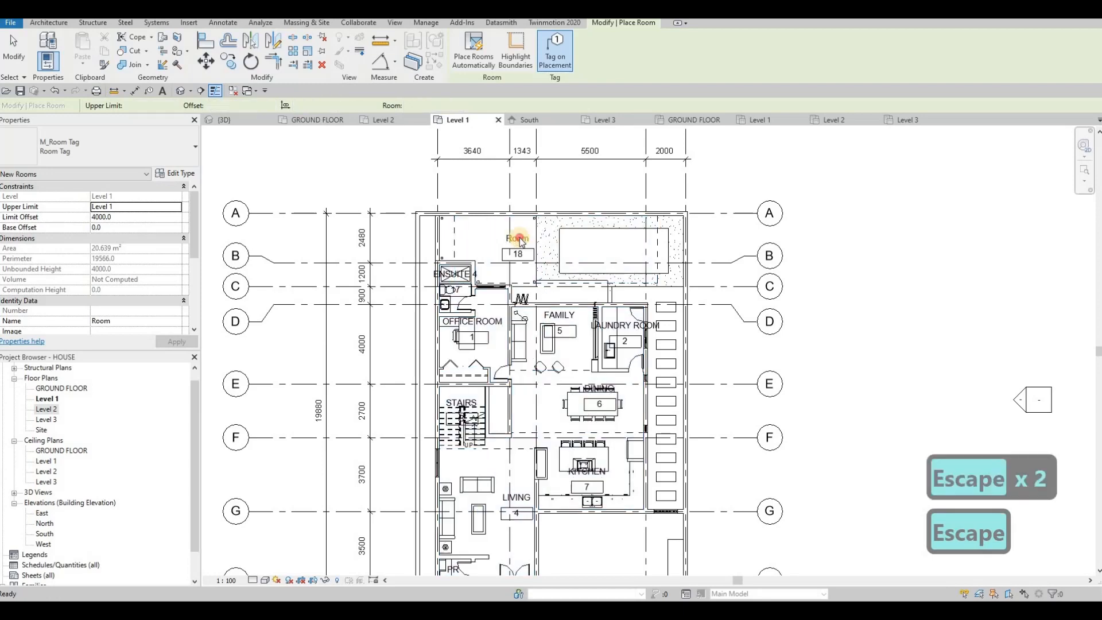
pyautogui.click(519, 238)
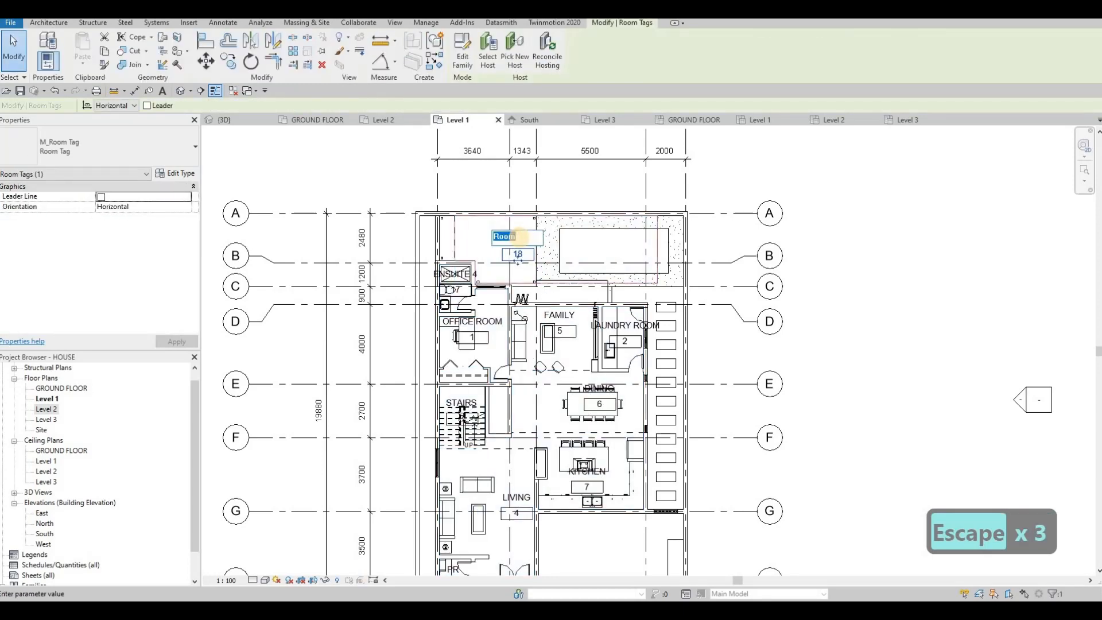
pyautogui.write('back')
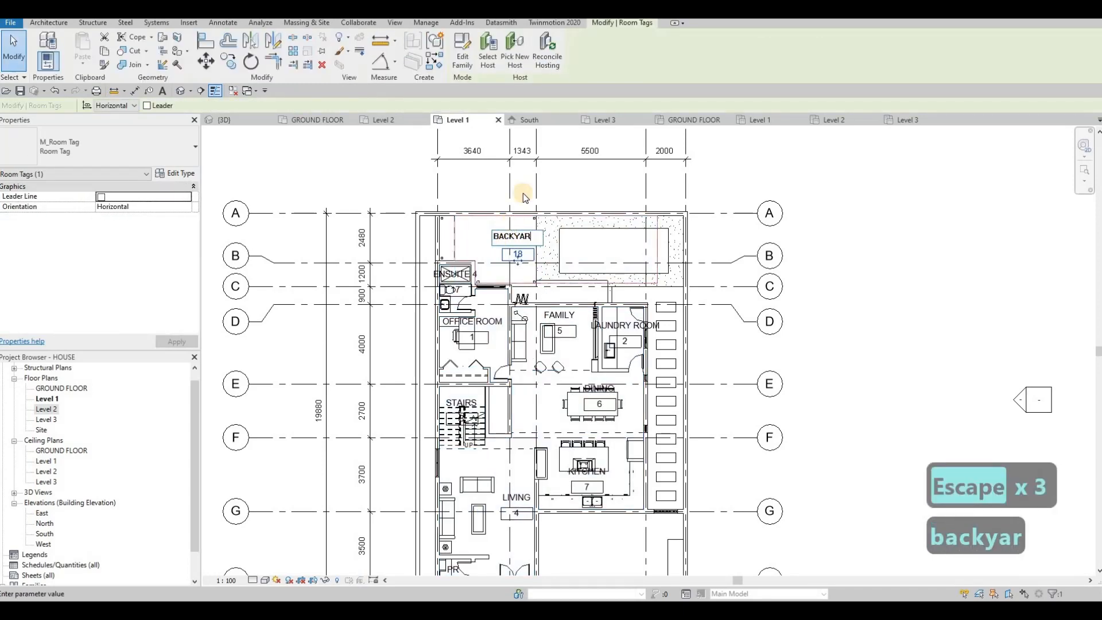
pyautogui.click(522, 187)
pyautogui.press('Escape')
# Draw a rectangular room separation over the open area in front of the kitchen, from grid G down near the front gate
pyautogui.scroll(-2, 514, 250)
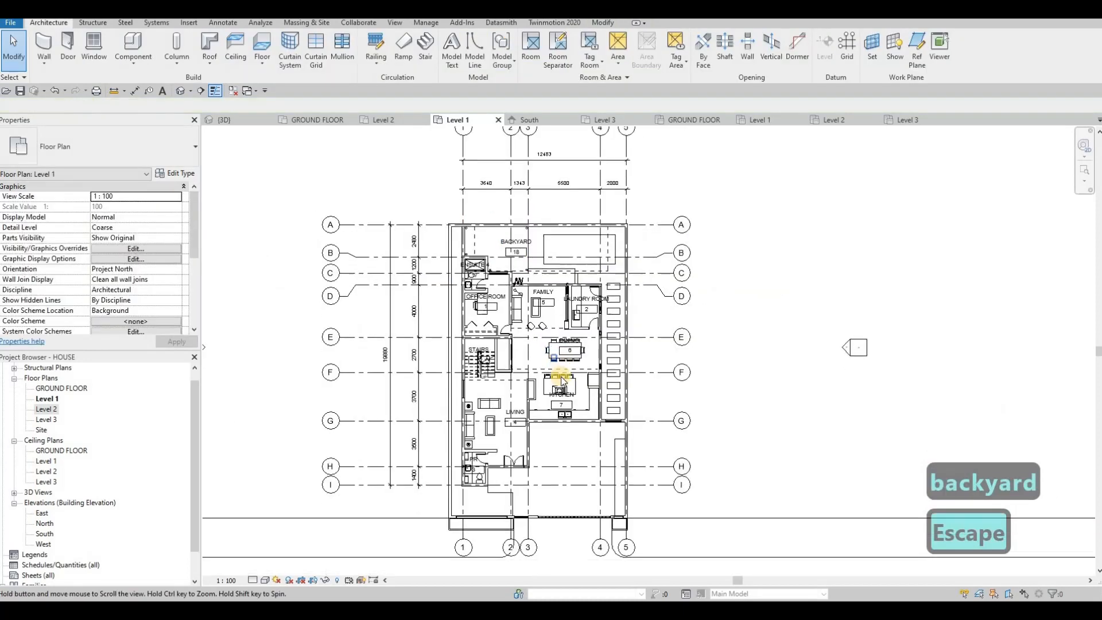
pyautogui.moveTo(560, 378); pyautogui.dragTo(557, 285, button='middle')
pyautogui.scroll(2, 562, 379)
pyautogui.click(551, 53)
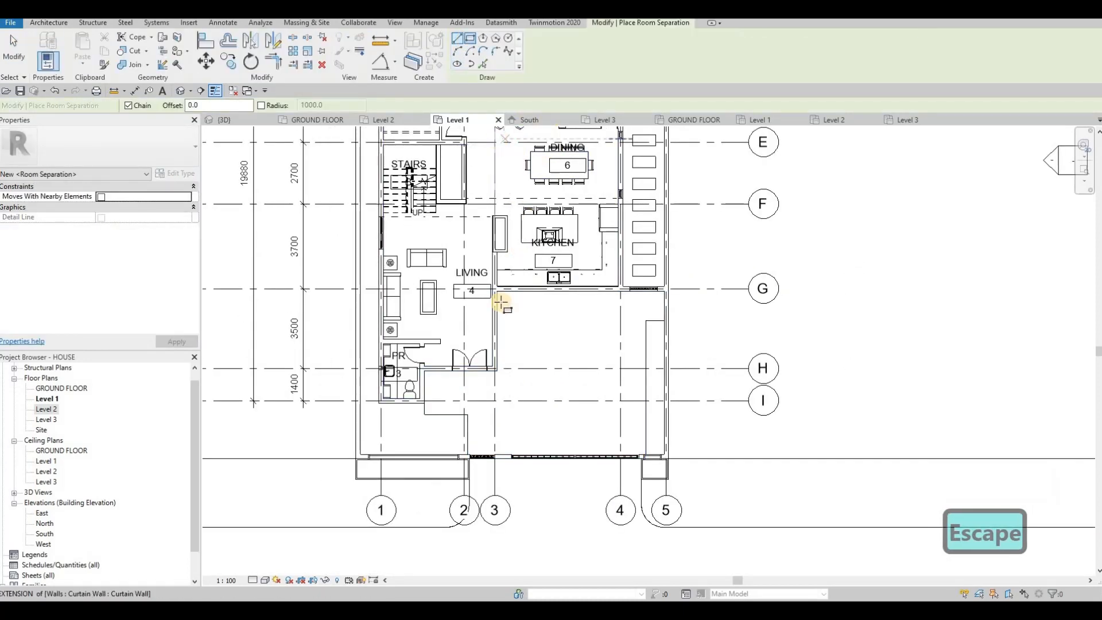
pyautogui.click(635, 443)
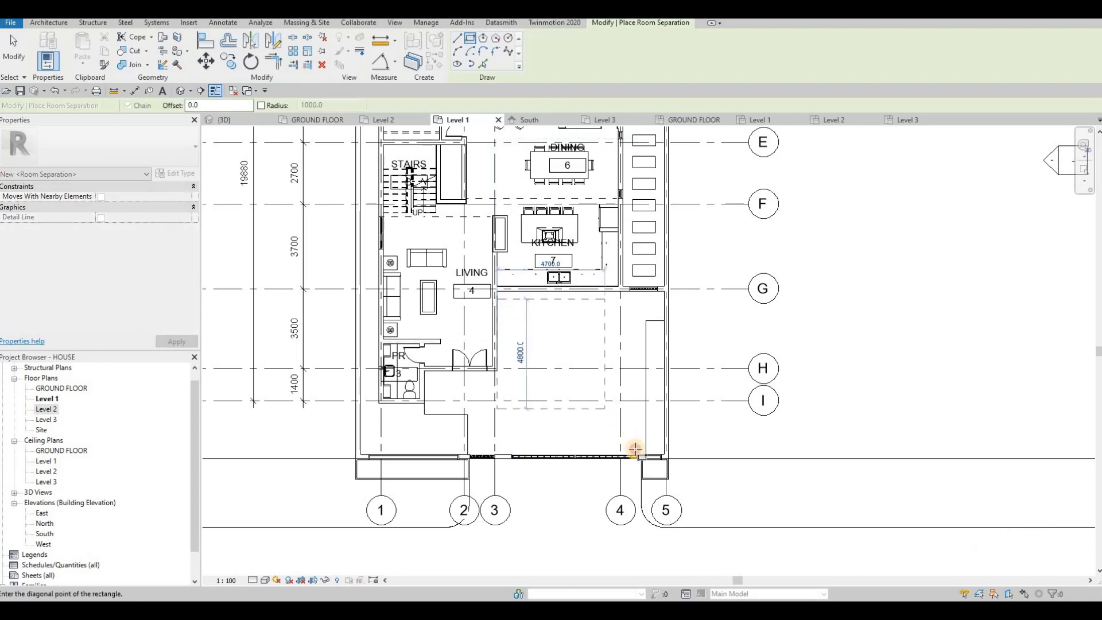
pyautogui.click(530, 274)
pyautogui.press('Escape')
pyautogui.press('Escape')
pyautogui.press('Escape')
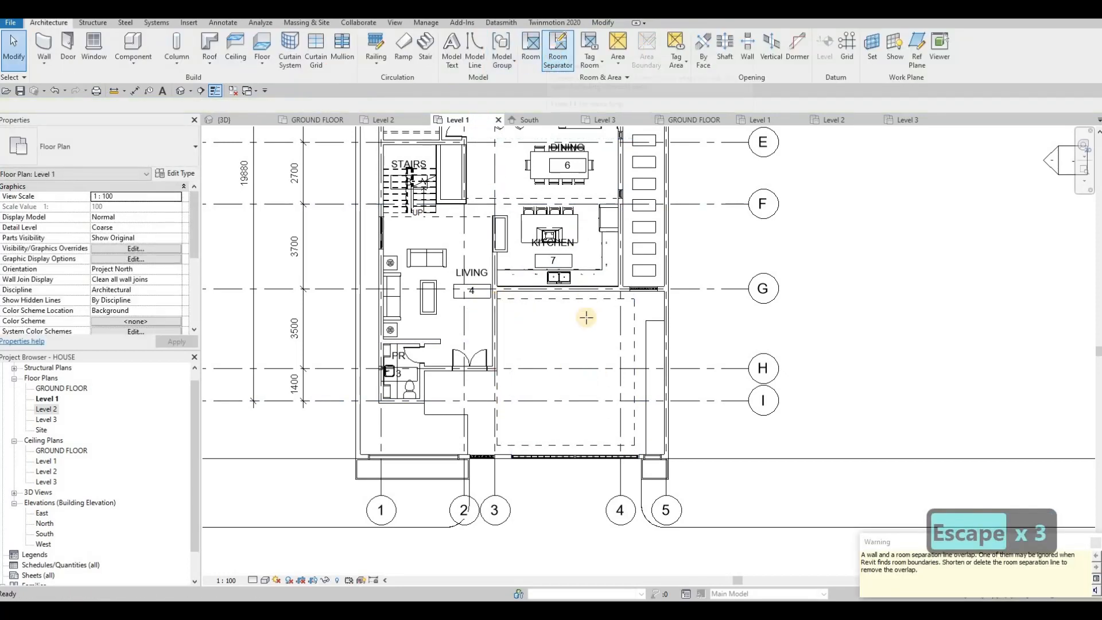
pyautogui.press('Escape')
pyautogui.press('Escape')
# Place a tagged room in the separated area in front of the kitchen and rename it CARPORT
pyautogui.click(533, 47)
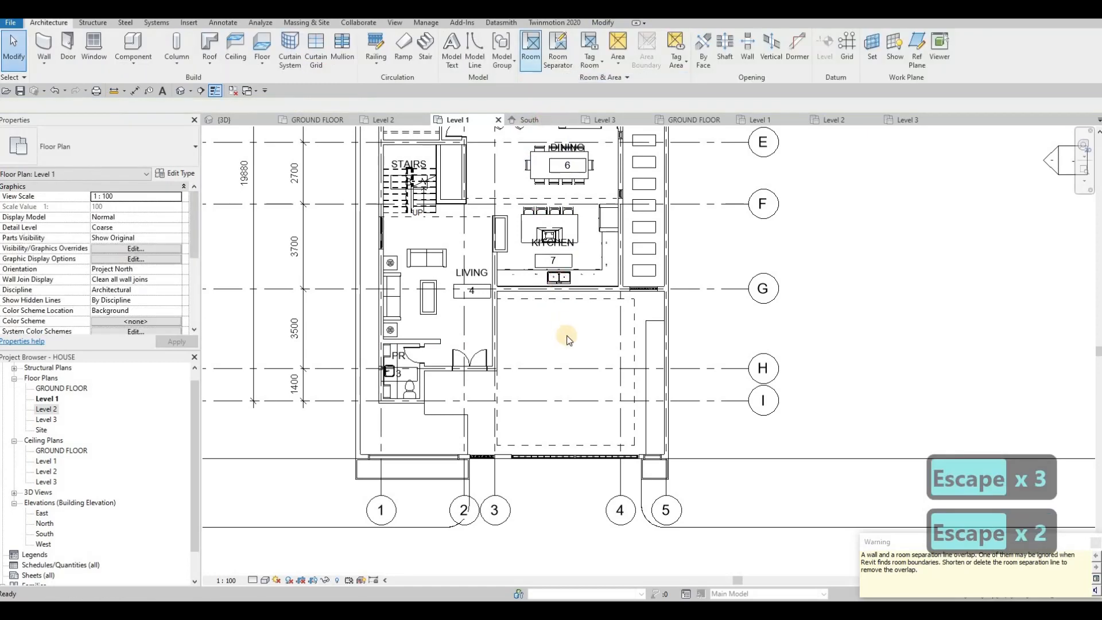
pyautogui.click(555, 344)
pyautogui.press('Escape')
pyautogui.press('Escape')
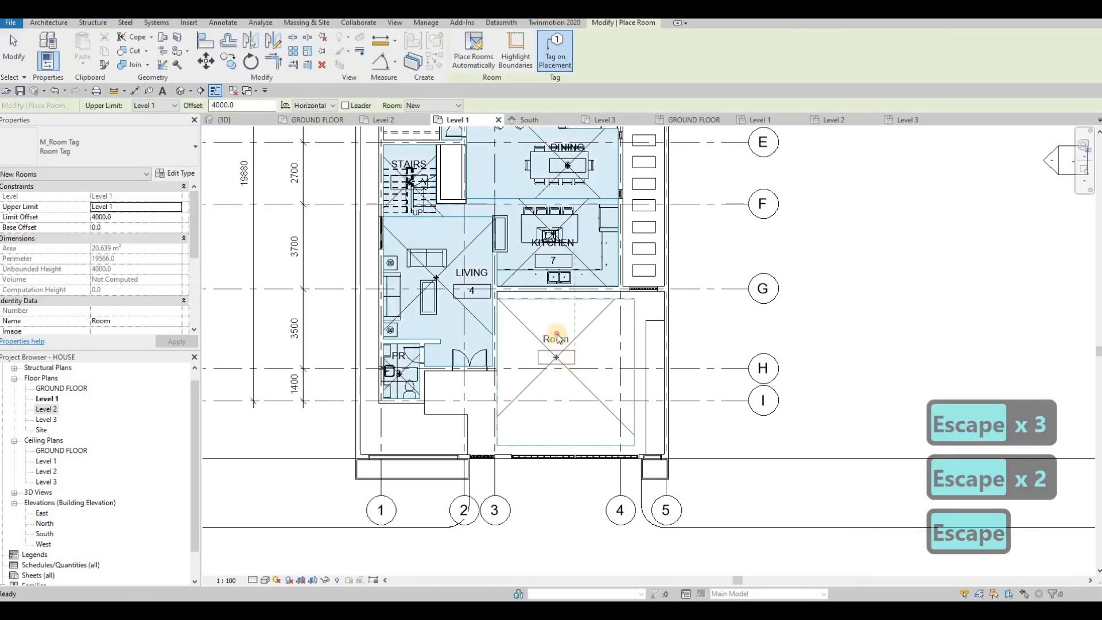
pyautogui.press('Escape')
pyautogui.click(556, 338)
pyautogui.click(556, 338)
pyautogui.write('CAS')
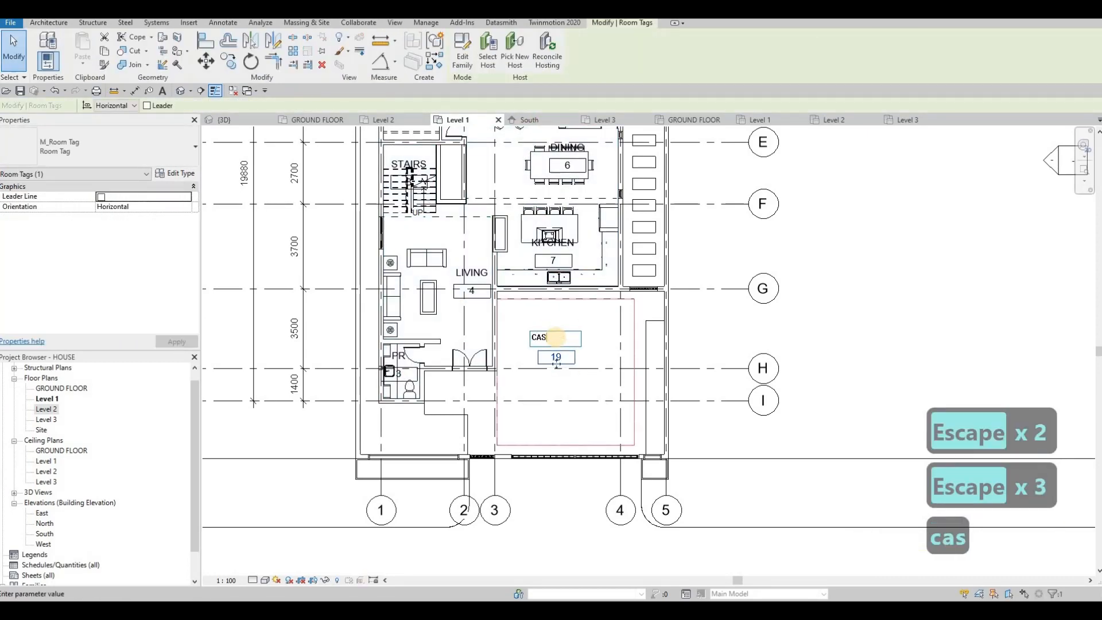
pyautogui.press('BackSpace')
pyautogui.write('RP')
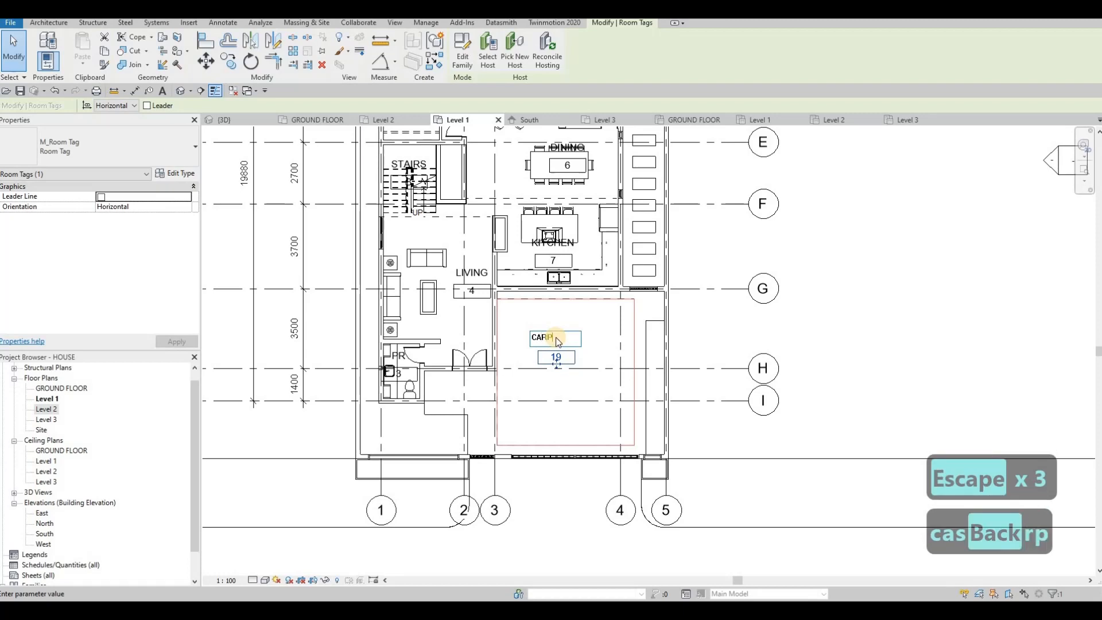
pyautogui.write('ORT')
pyautogui.press('Return')
pyautogui.press('Escape')
pyautogui.press('Escape')
# Close all inactive views, keeping only the Level 1 plan open
pyautogui.scroll(-1, 589, 291)
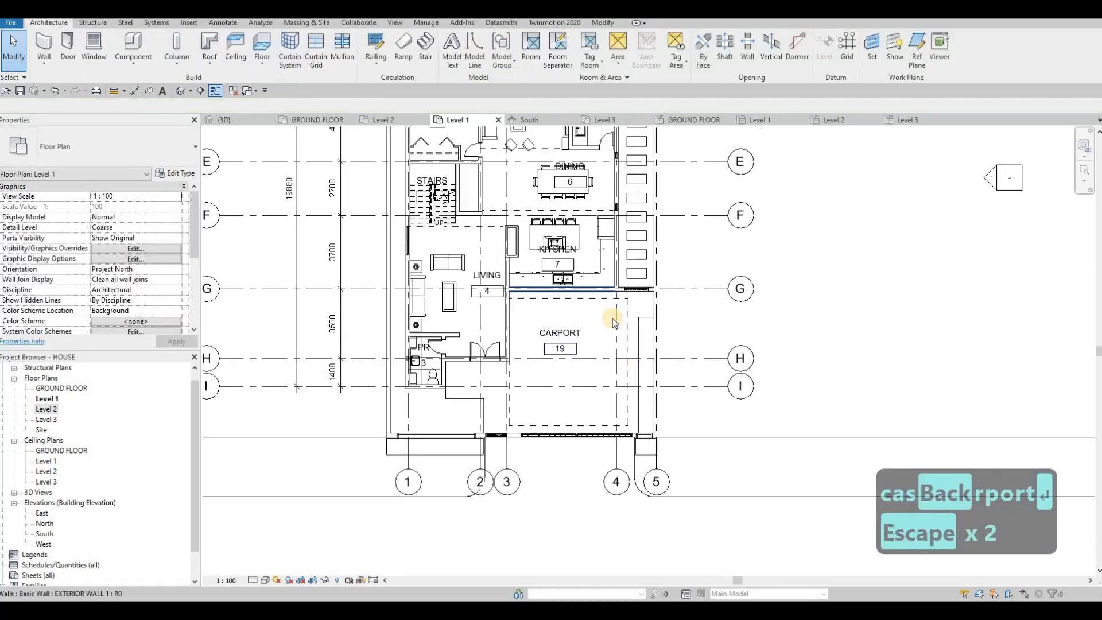
pyautogui.scroll(-2, 613, 323)
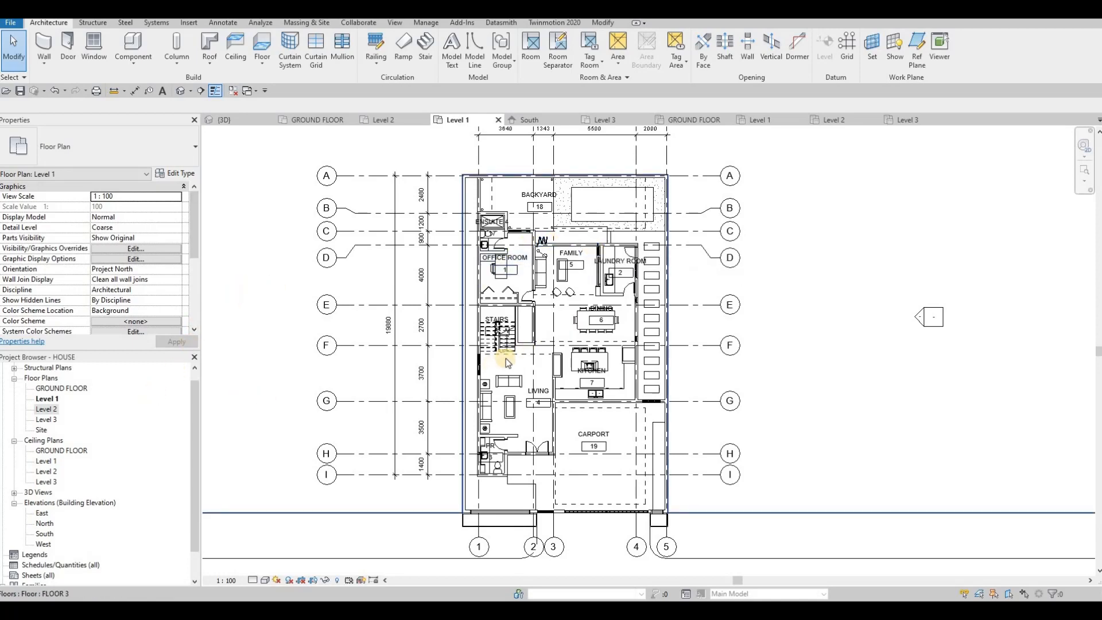
pyautogui.scroll(-2, 505, 358)
pyautogui.click(232, 92)
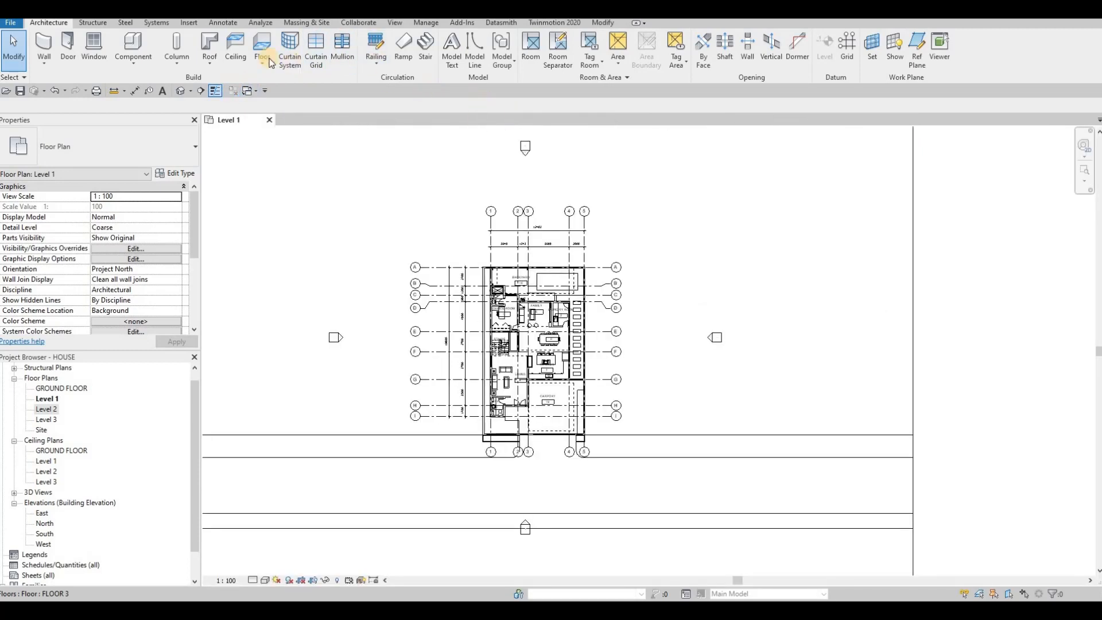
# Look through the titleblock families in the library's Titleblocks folder without loading any
pyautogui.click(189, 22)
pyautogui.click(471, 51)
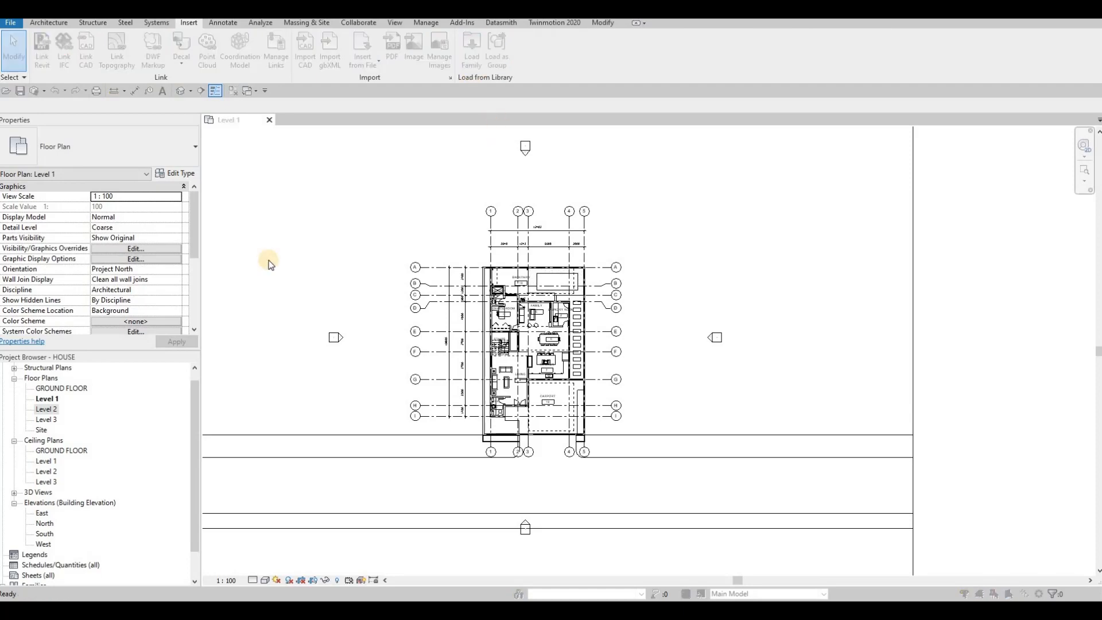
pyautogui.scroll(-5, 295, 305)
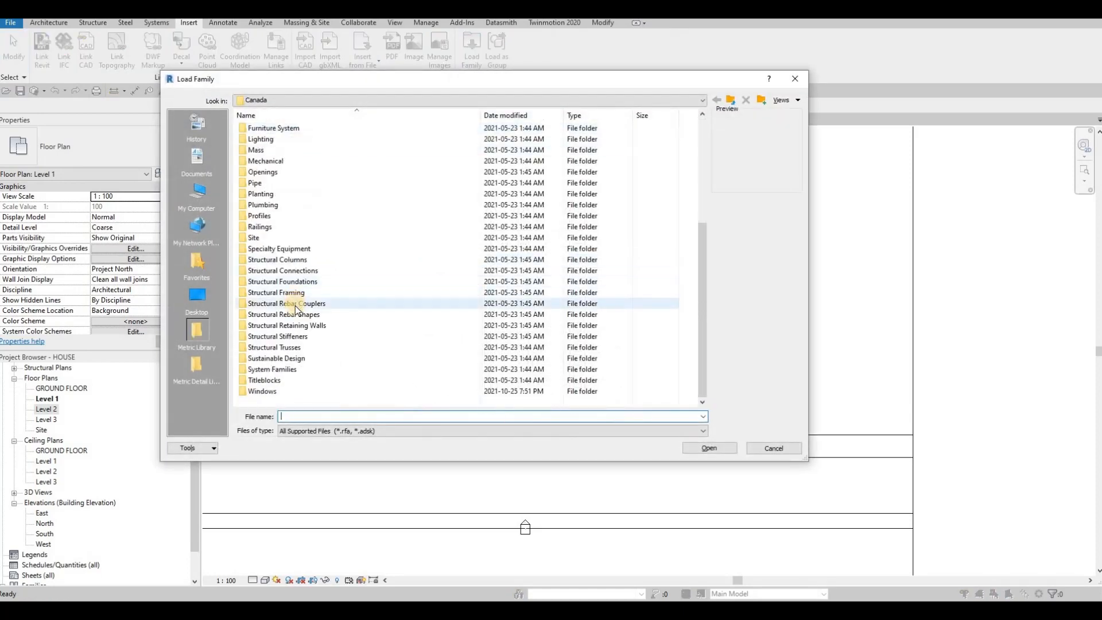
pyautogui.doubleClick(270, 380)
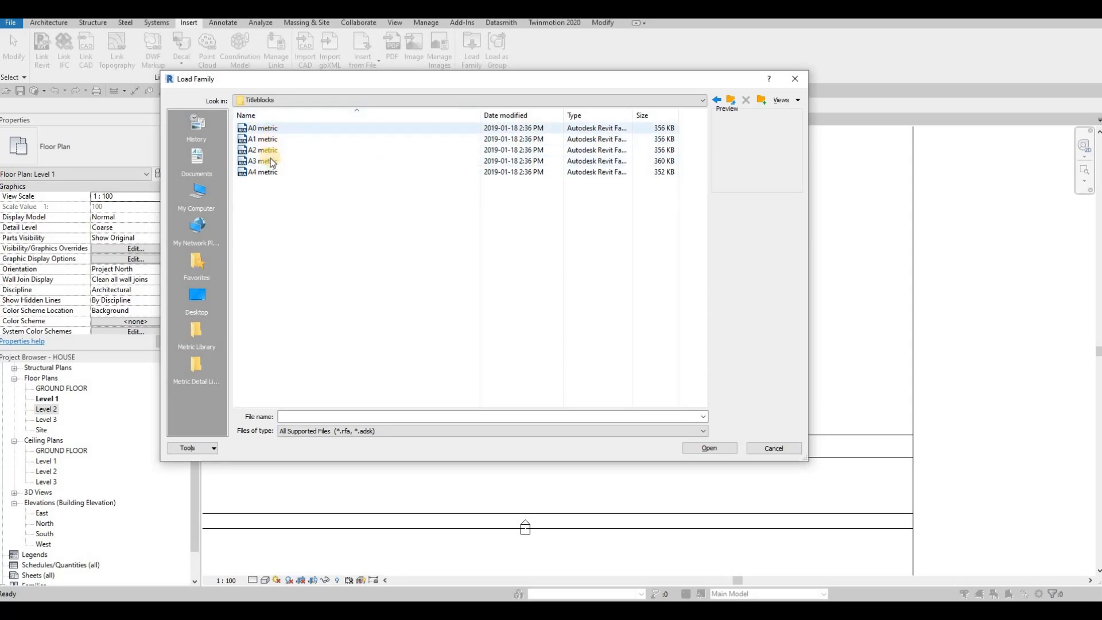
pyautogui.press('Escape')
pyautogui.press('Escape')
pyautogui.press('Escape')
# Create a new sheet with the A0 metric titleblock and list it under the project's sheets
pyautogui.scroll(-1, 21, 541)
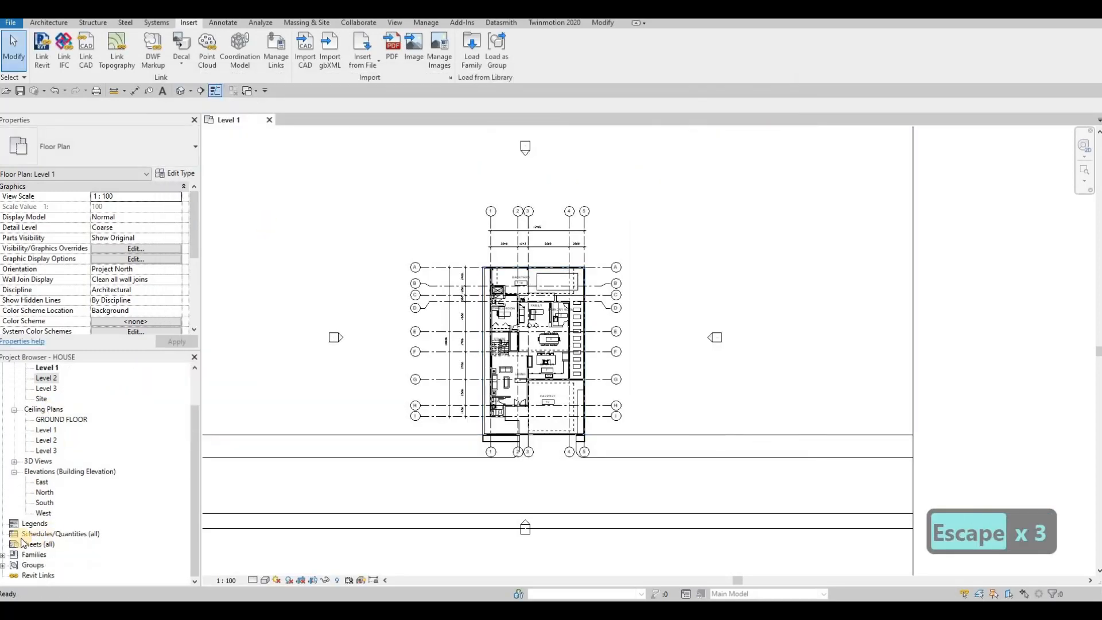
pyautogui.click(29, 546)
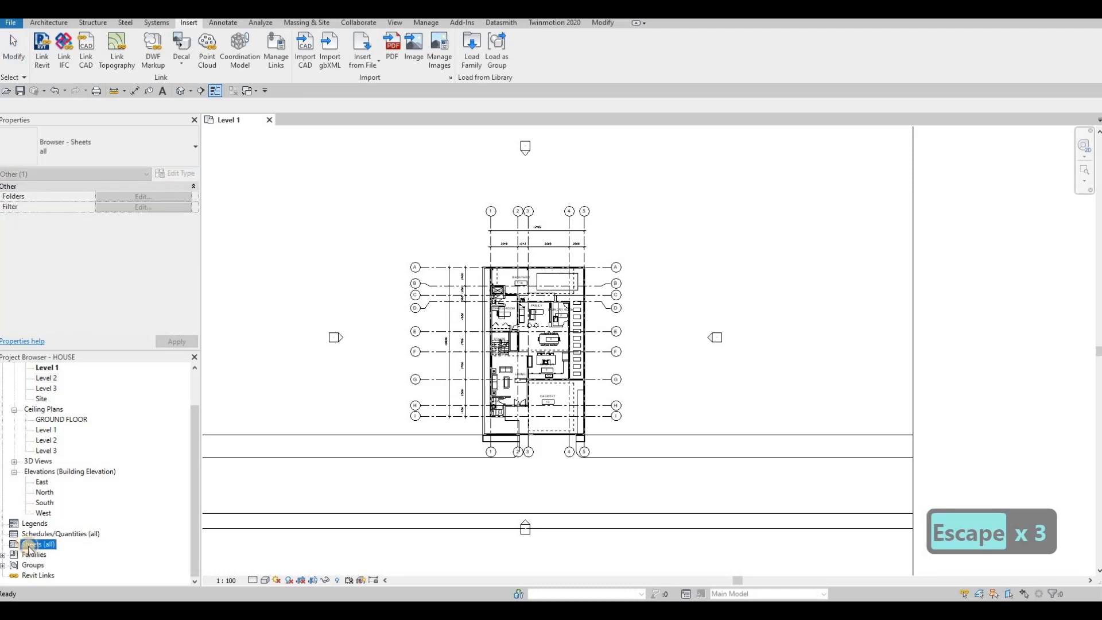
pyautogui.rightClick(32, 544)
pyautogui.click(67, 478)
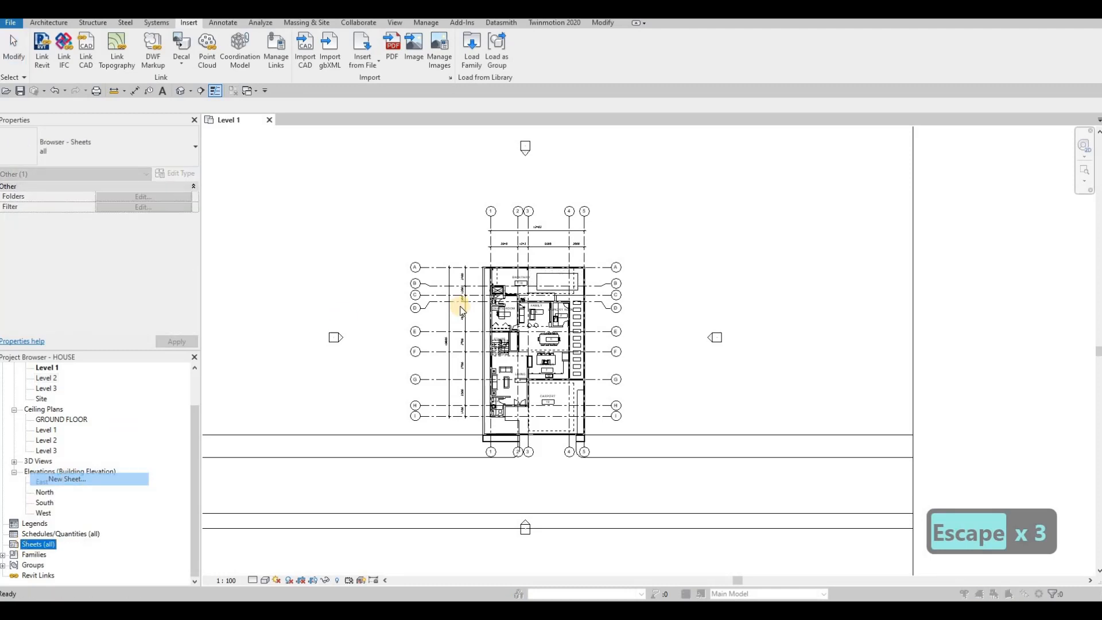
pyautogui.click(629, 176)
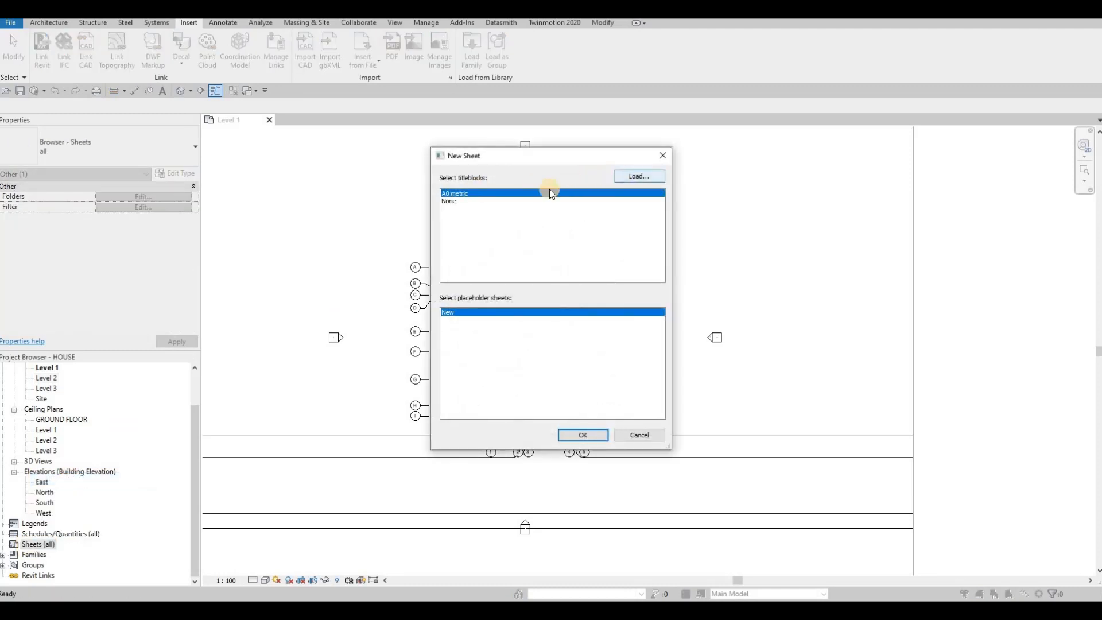
pyautogui.scroll(-6, 278, 372)
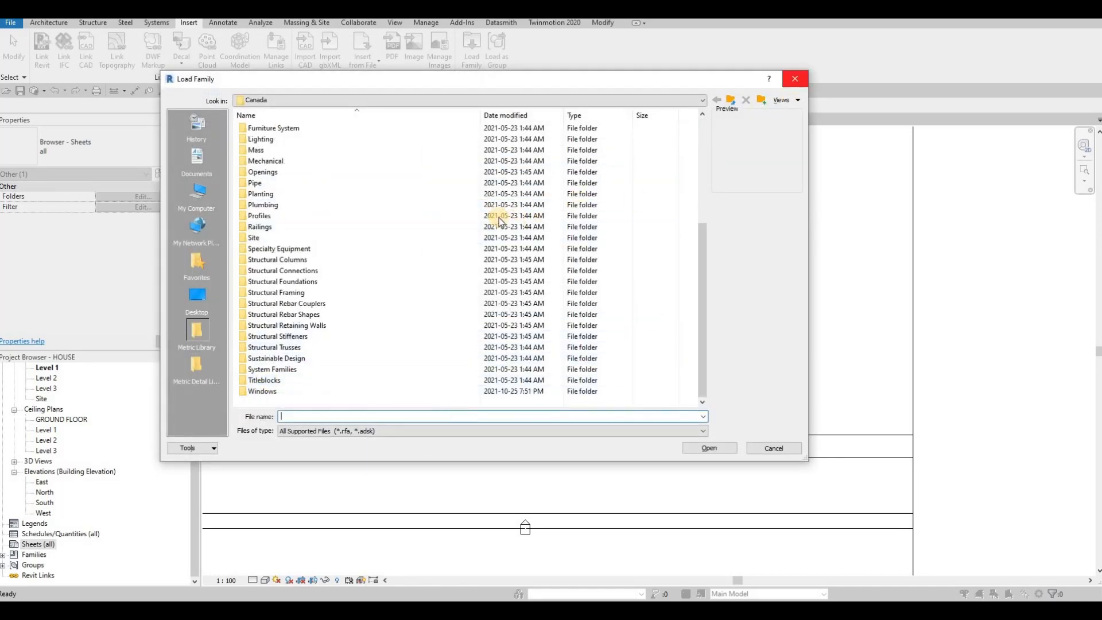
pyautogui.press('Escape')
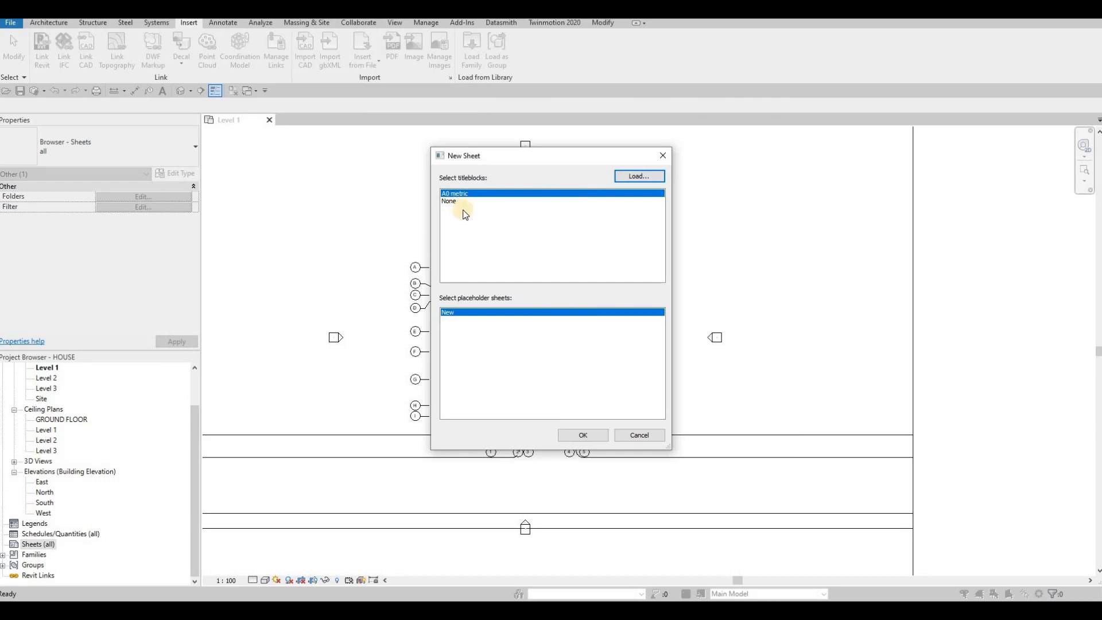
pyautogui.click(573, 435)
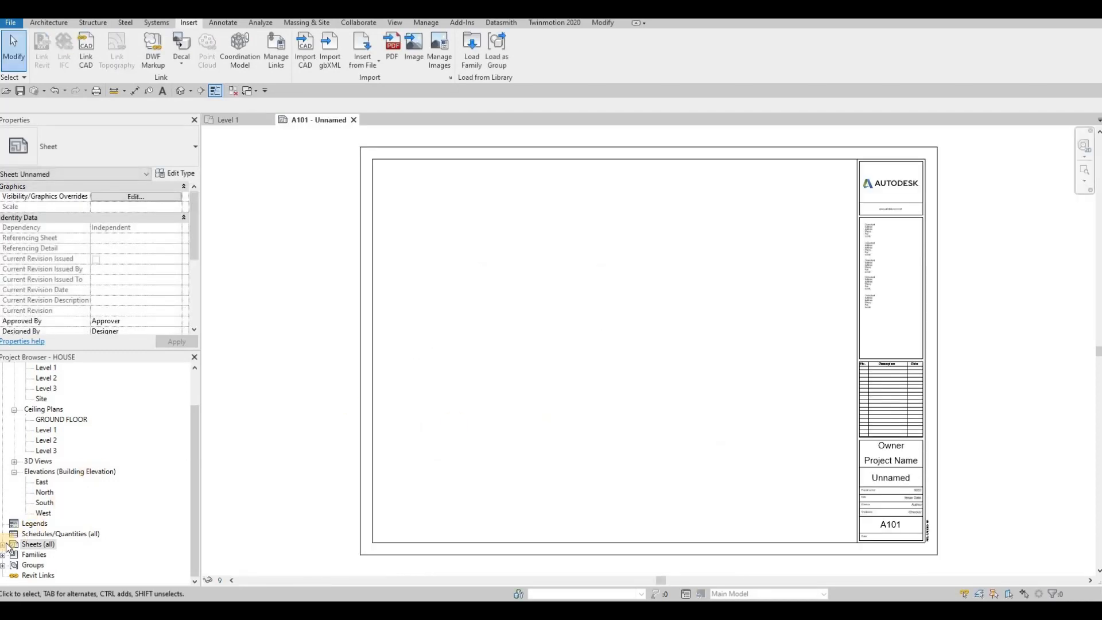
pyautogui.doubleClick(40, 544)
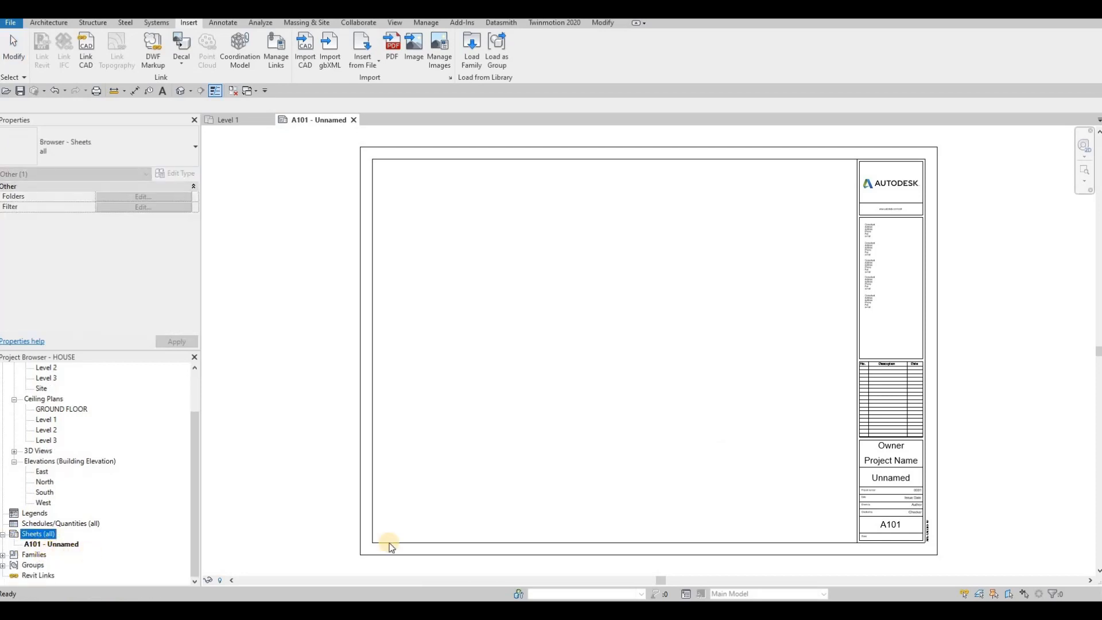
# Set the owner in the new sheet's titleblock to ACD
pyautogui.click(891, 528)
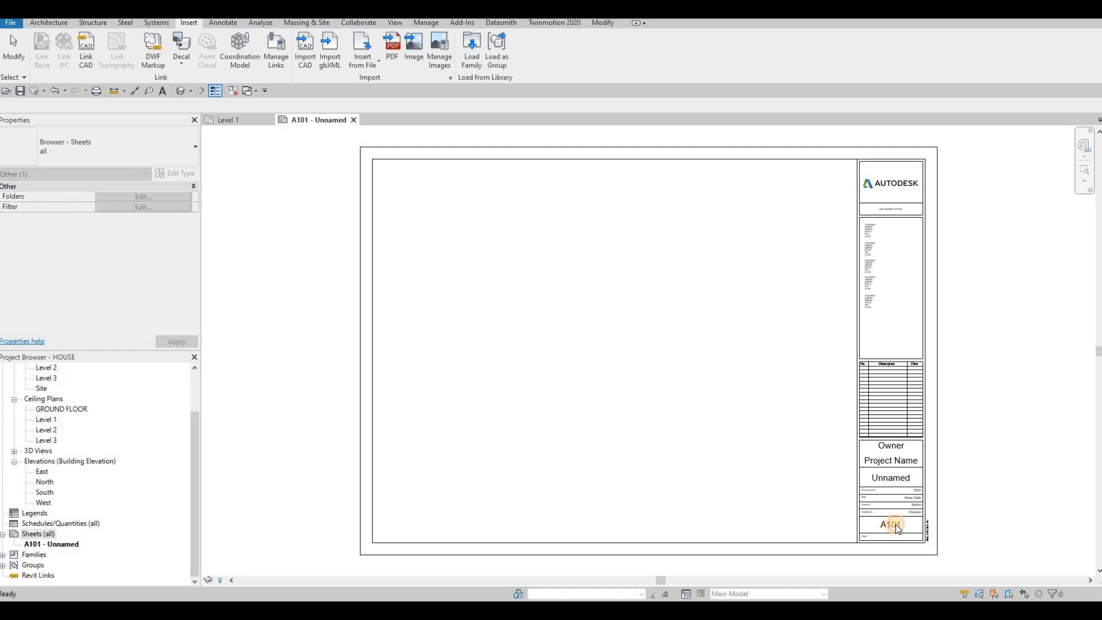
pyautogui.click(890, 528)
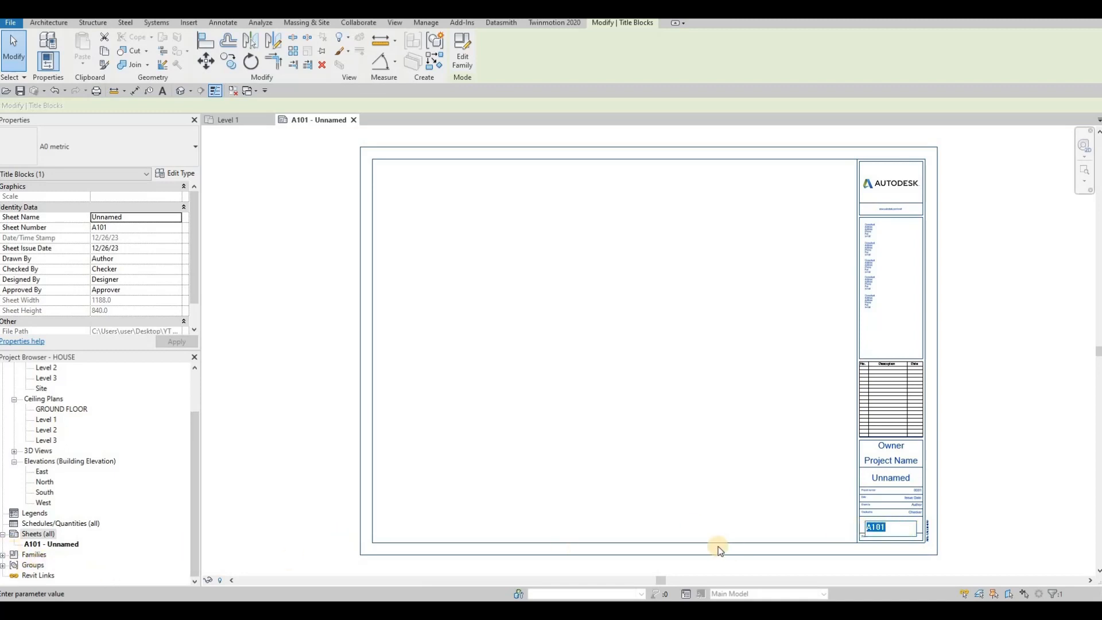
pyautogui.click(891, 453)
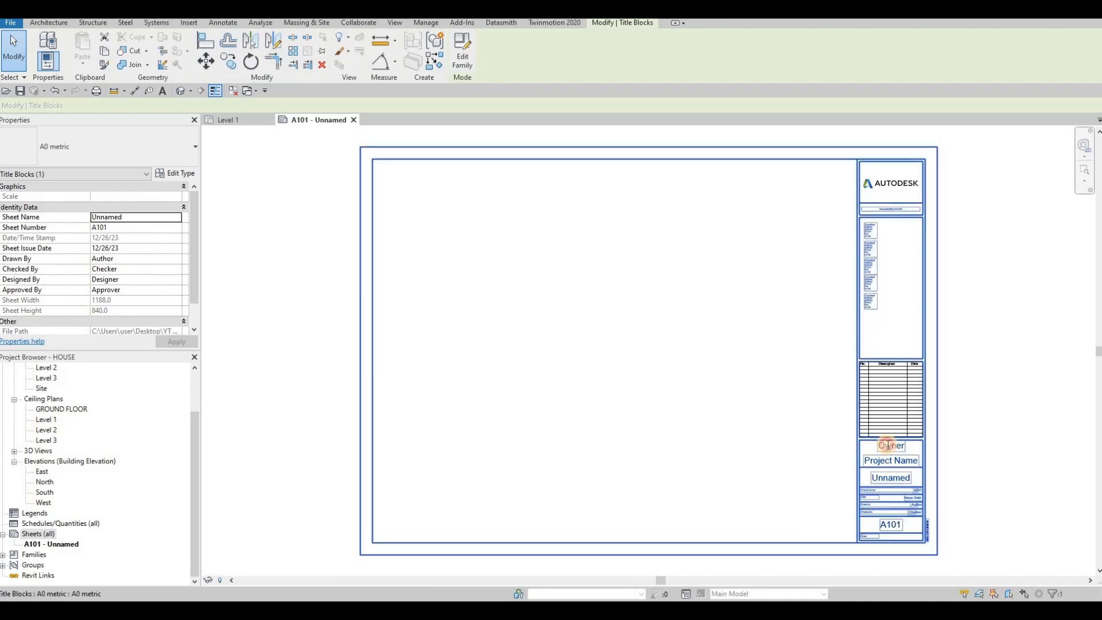
pyautogui.click(889, 450)
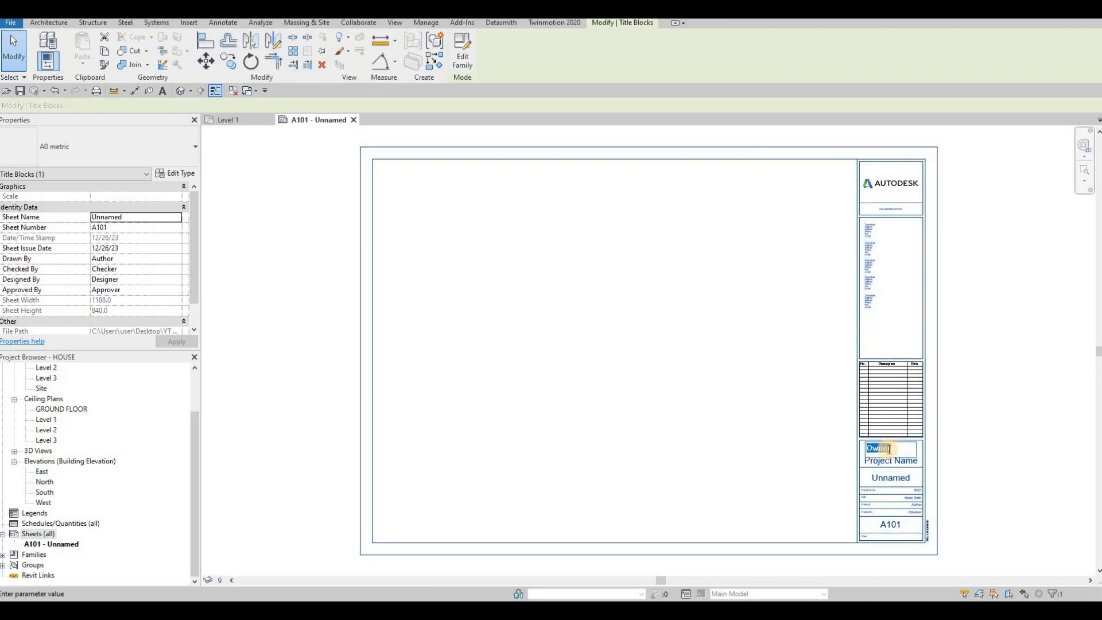
pyautogui.write('ACD')
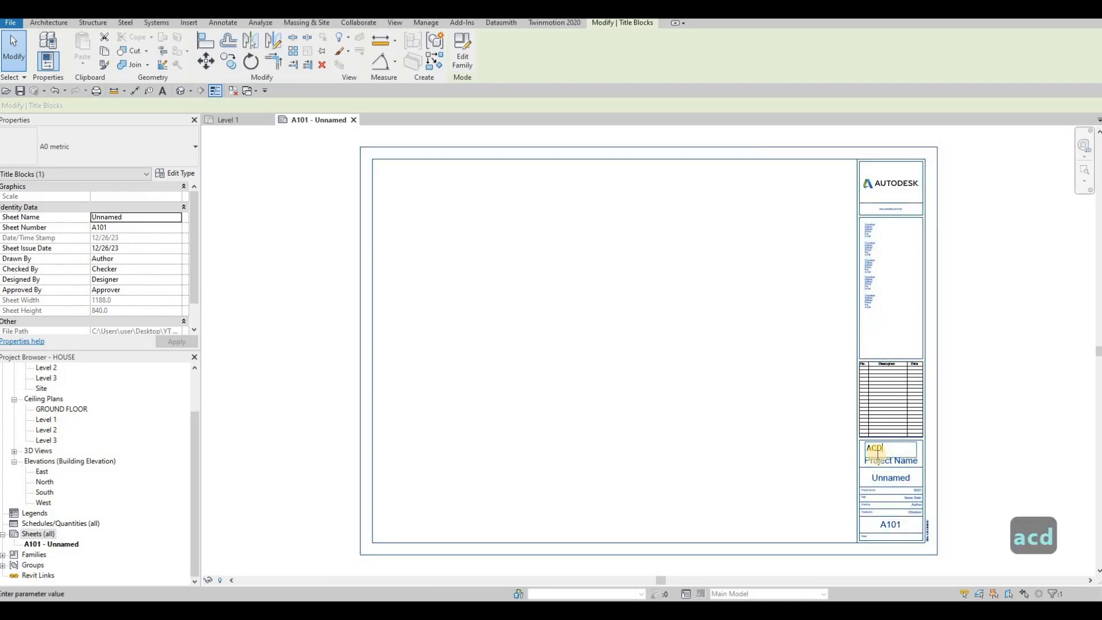
pyautogui.click(907, 456)
# Set the project name in the sheet's titleblock to JACLJD HOUSE
pyautogui.click(899, 459)
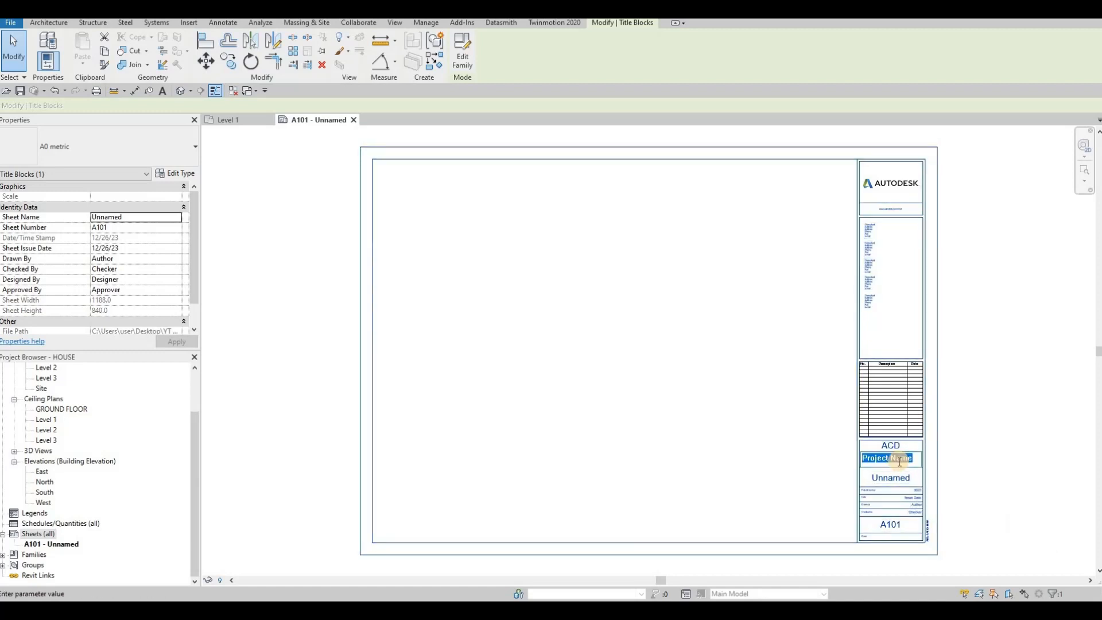
pyautogui.write('JA')
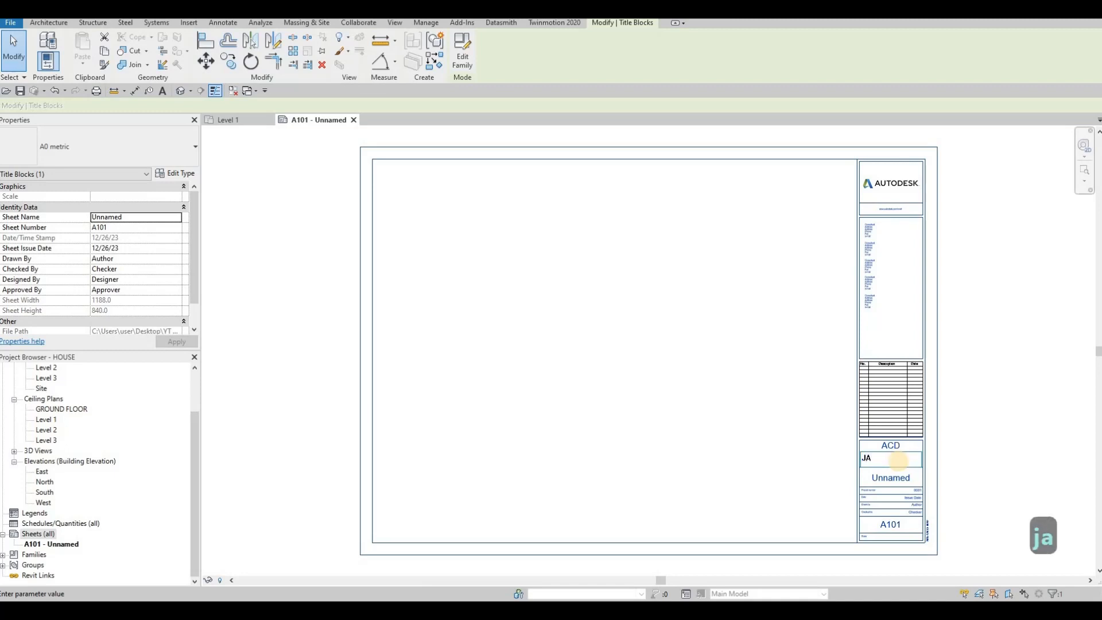
pyautogui.write('XC')
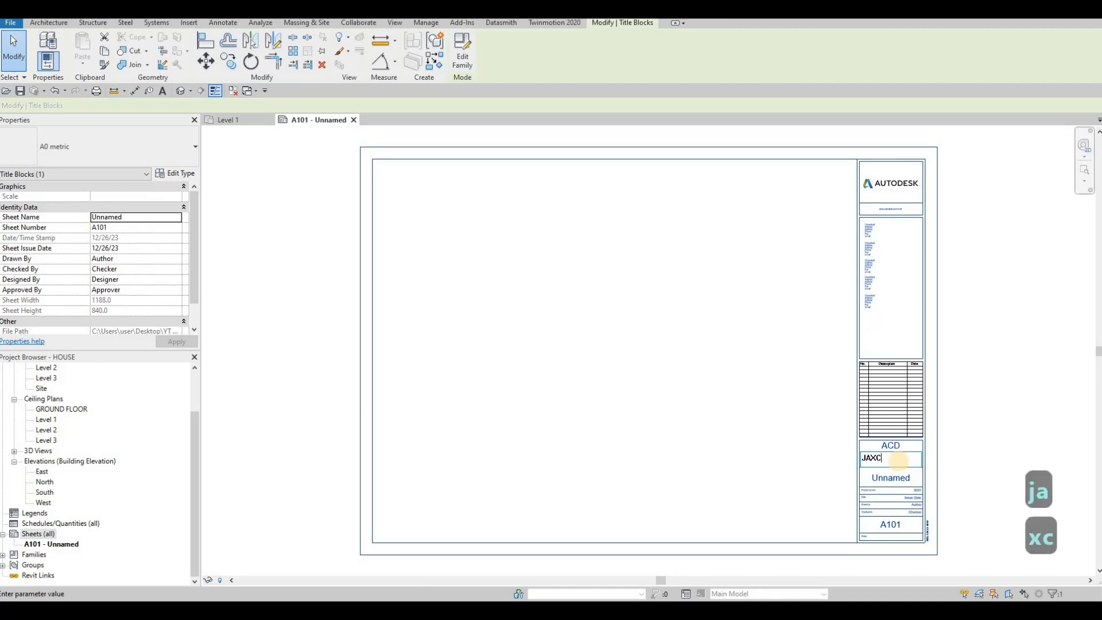
pyautogui.press('BackSpace')
pyautogui.press('BackSpace')
pyautogui.write('C')
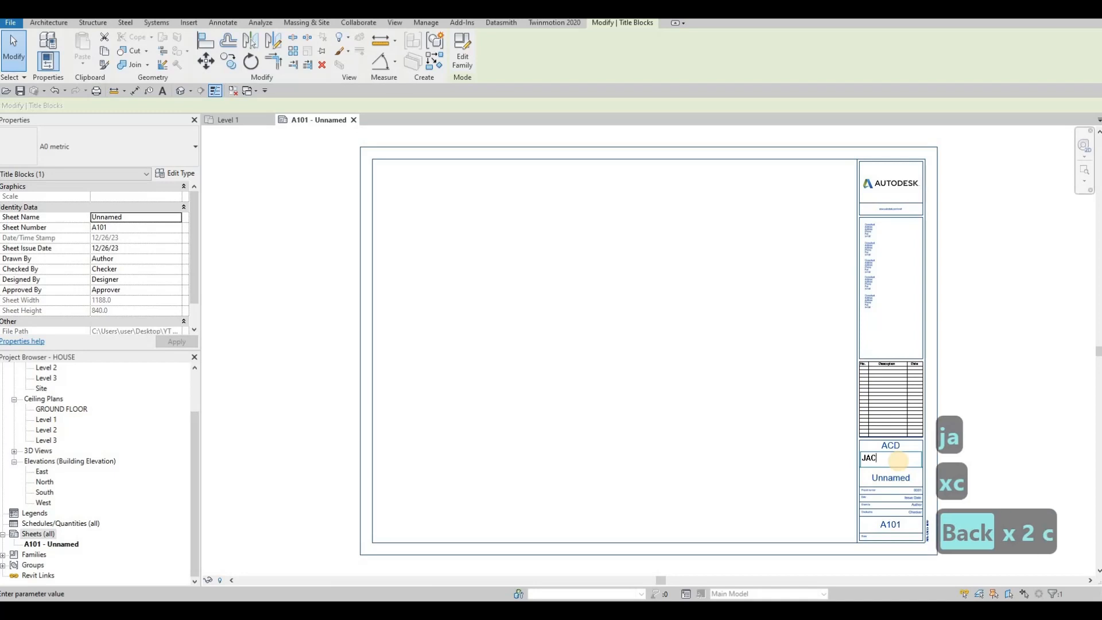
pyautogui.write('L')
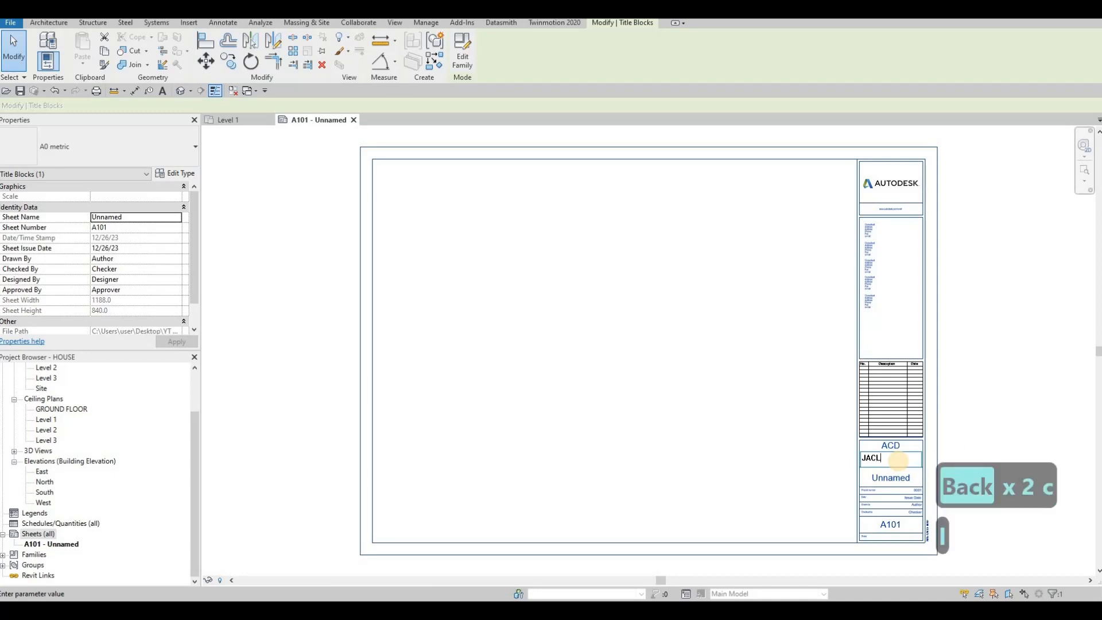
pyautogui.write('JD')
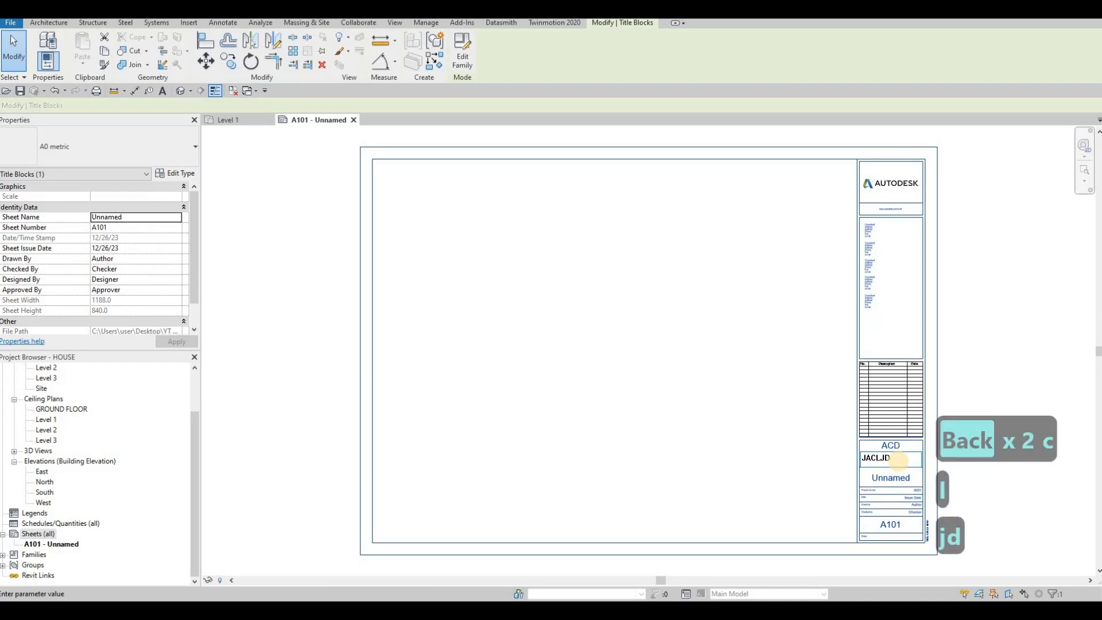
pyautogui.write(' HOUSE')
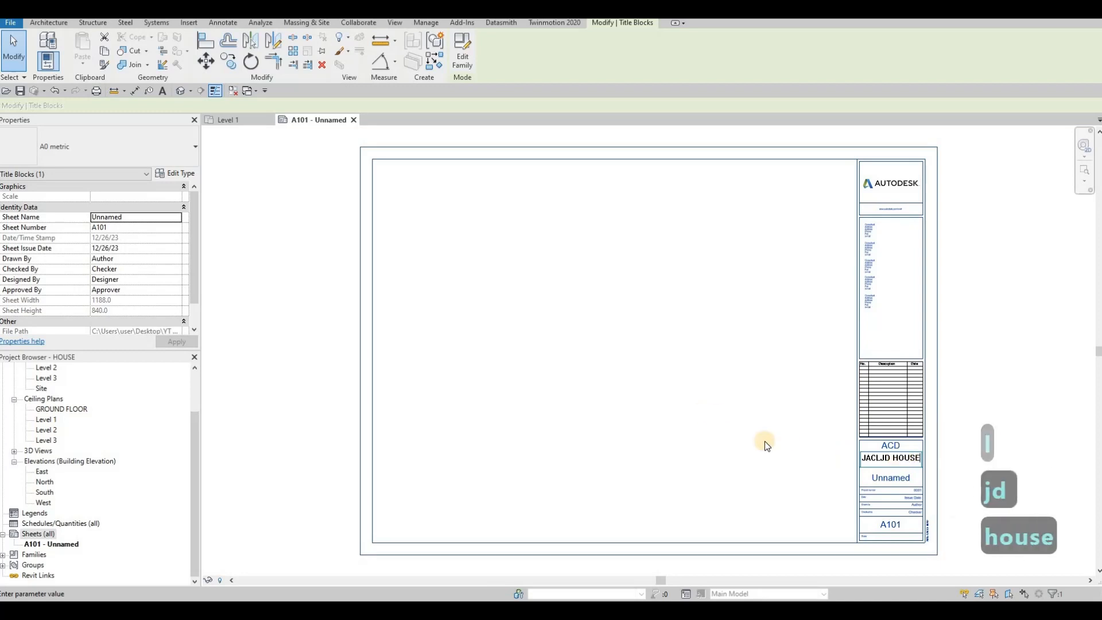
pyautogui.click(899, 480)
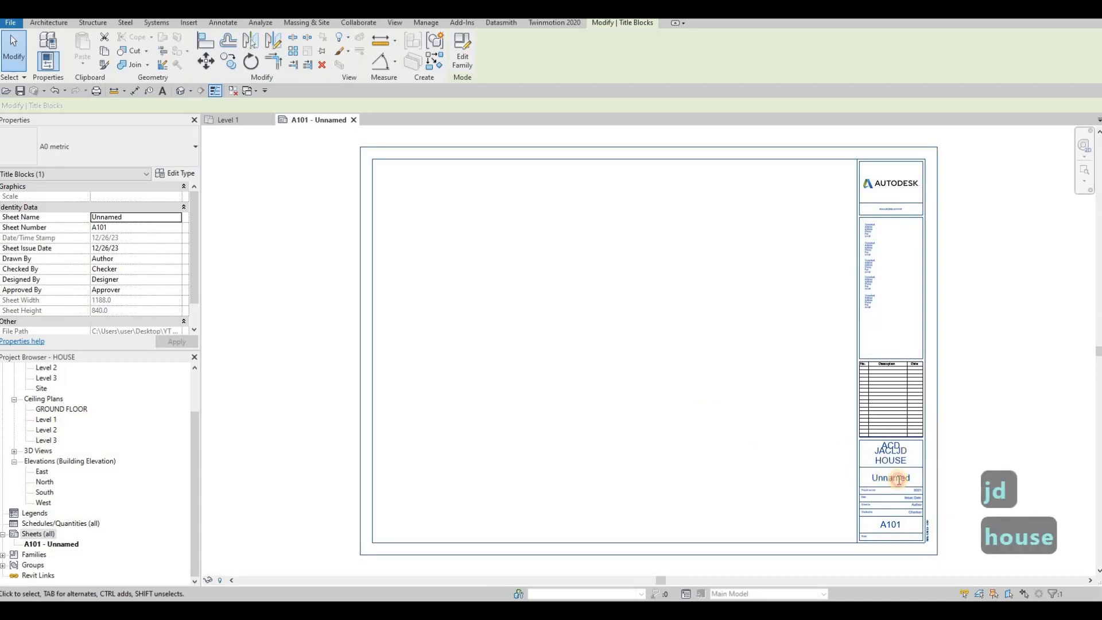
# Set the sheet name in sheet A101's titleblock to COVER SHEET
pyautogui.click(895, 480)
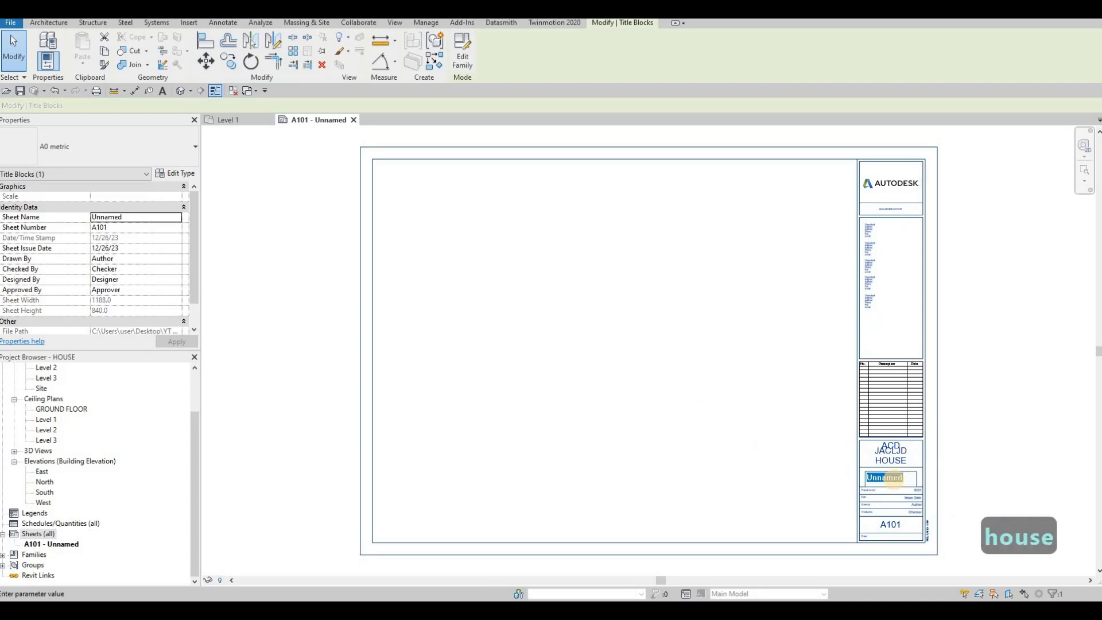
pyautogui.write('cover')
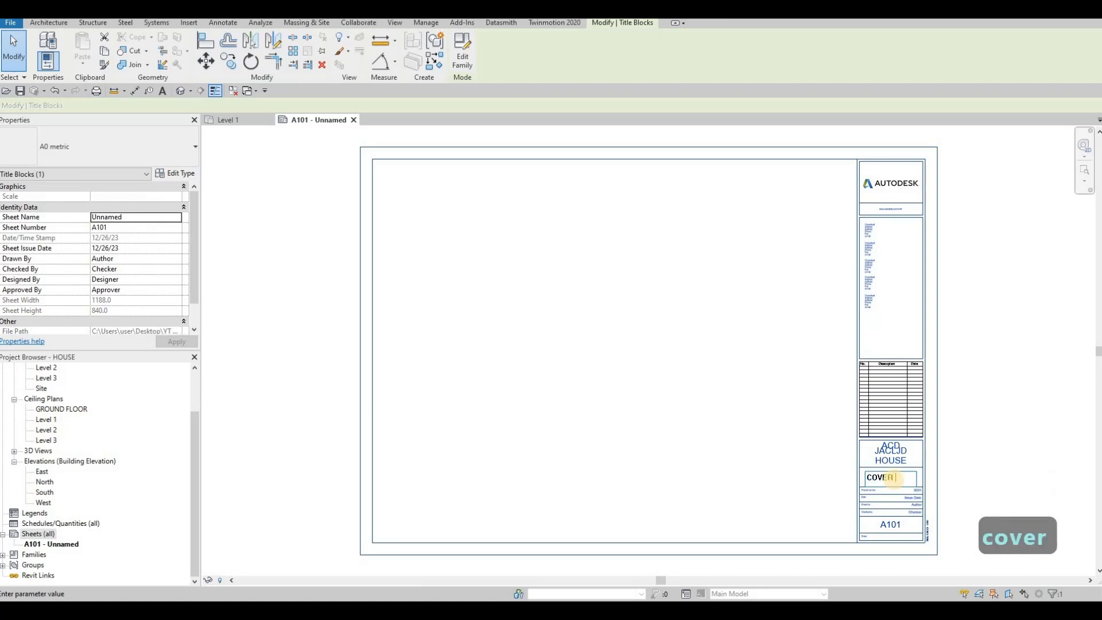
pyautogui.write(' sheet')
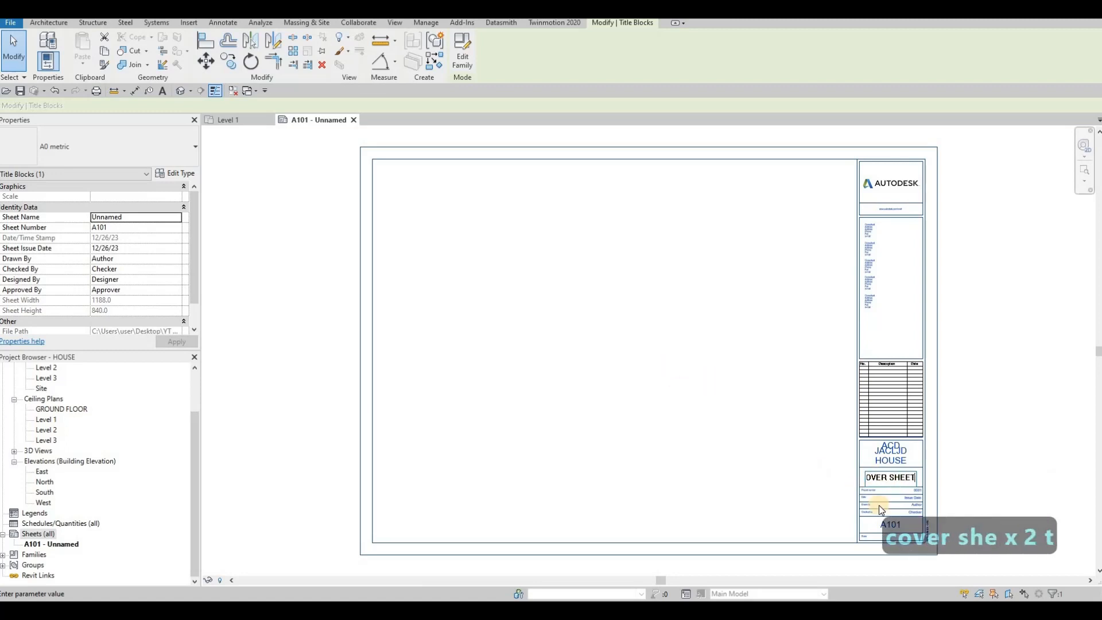
pyautogui.press('Escape')
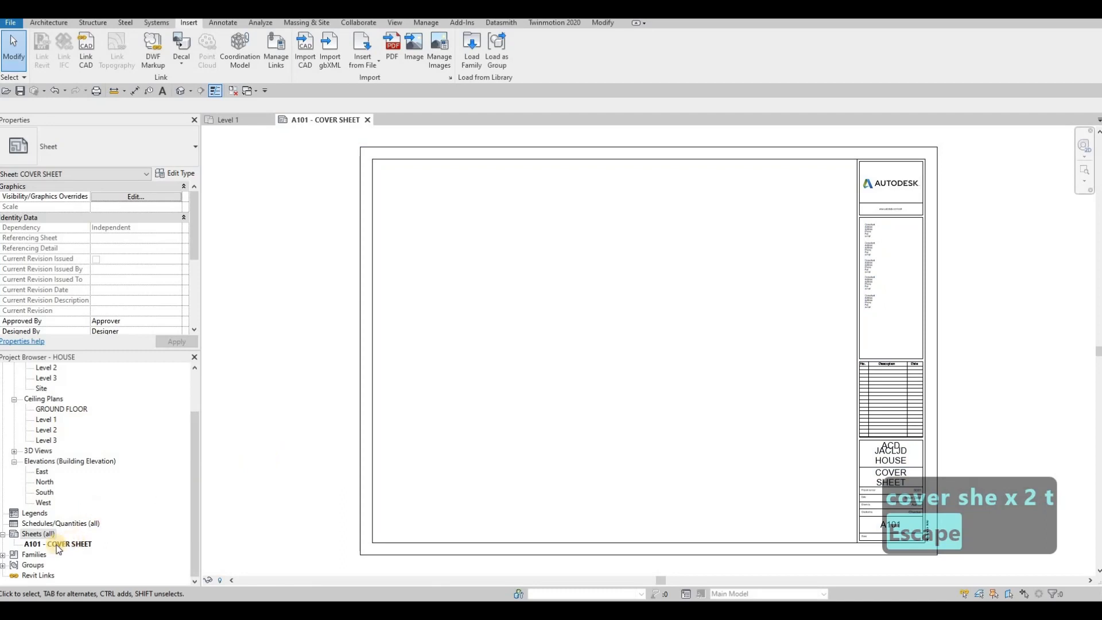
# Create four more sheets, A102 to A105, each with the A0 metric titleblock
pyautogui.rightClick(37, 544)
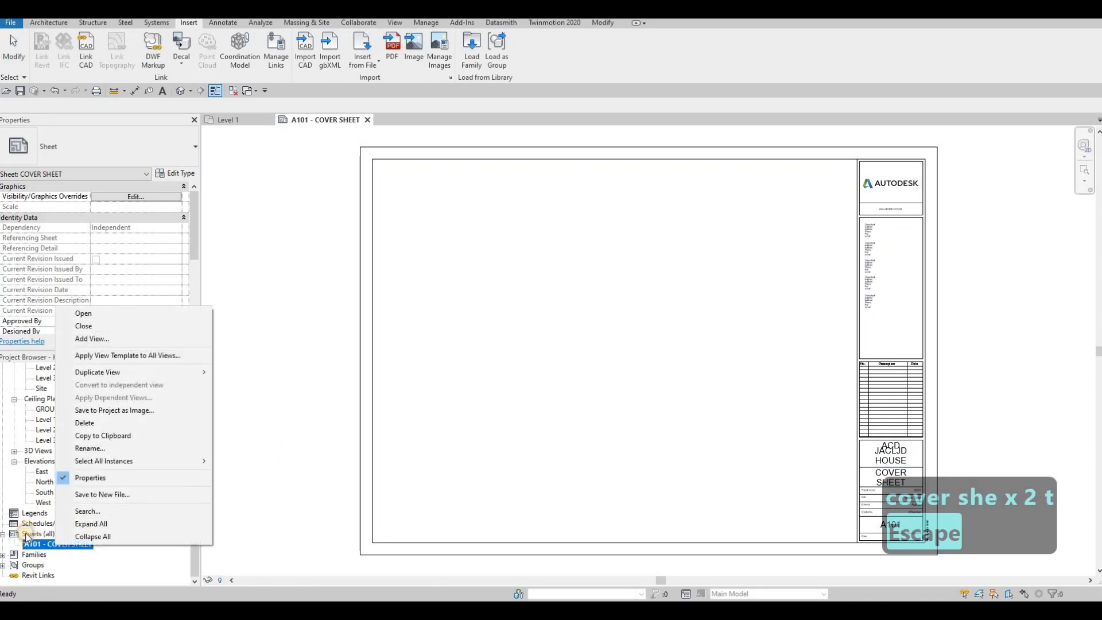
pyautogui.rightClick(26, 533)
pyautogui.click(63, 453)
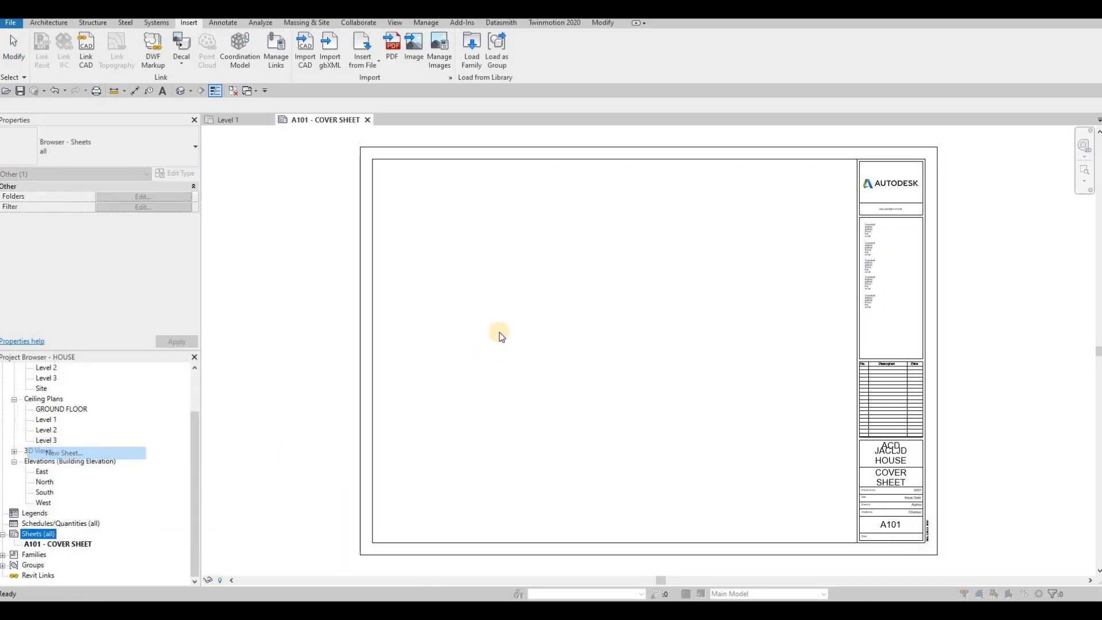
pyautogui.click(568, 434)
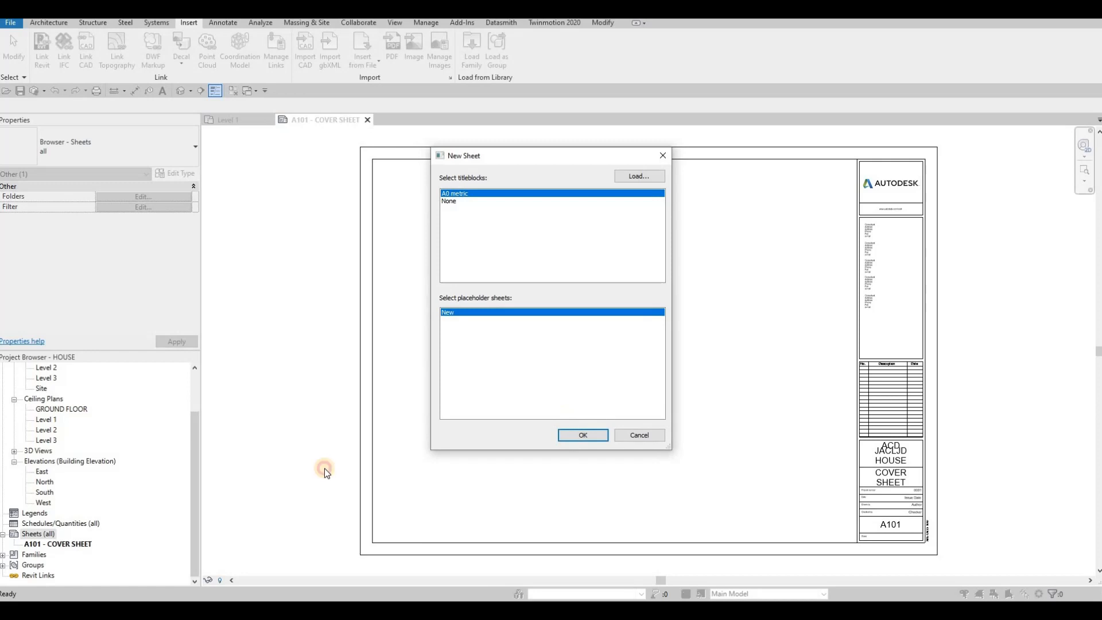
pyautogui.rightClick(38, 534)
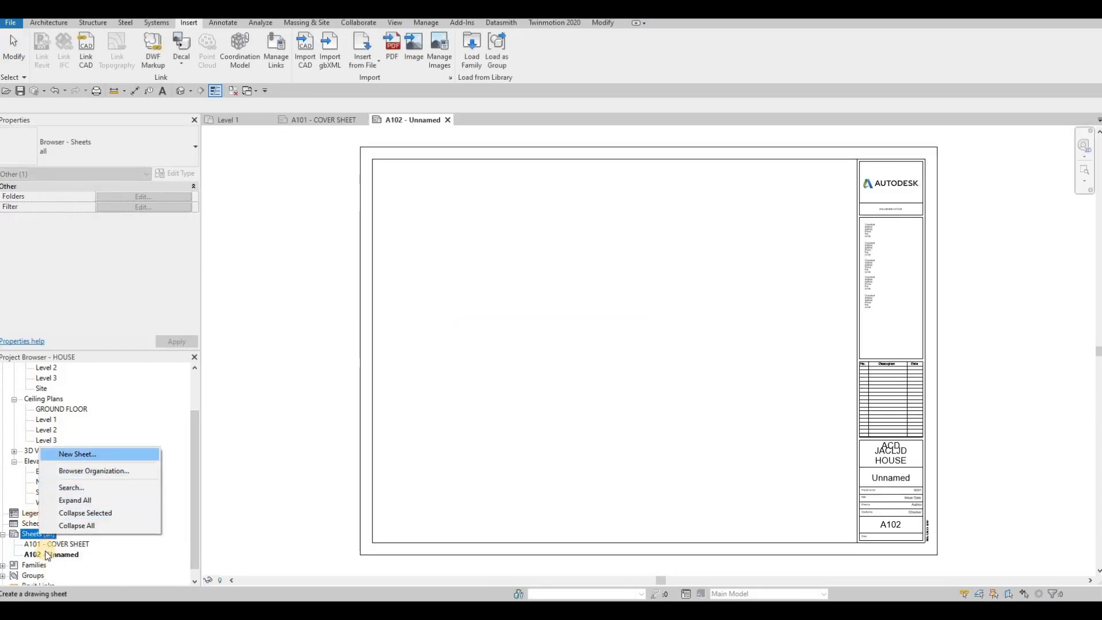
pyautogui.press('Return')
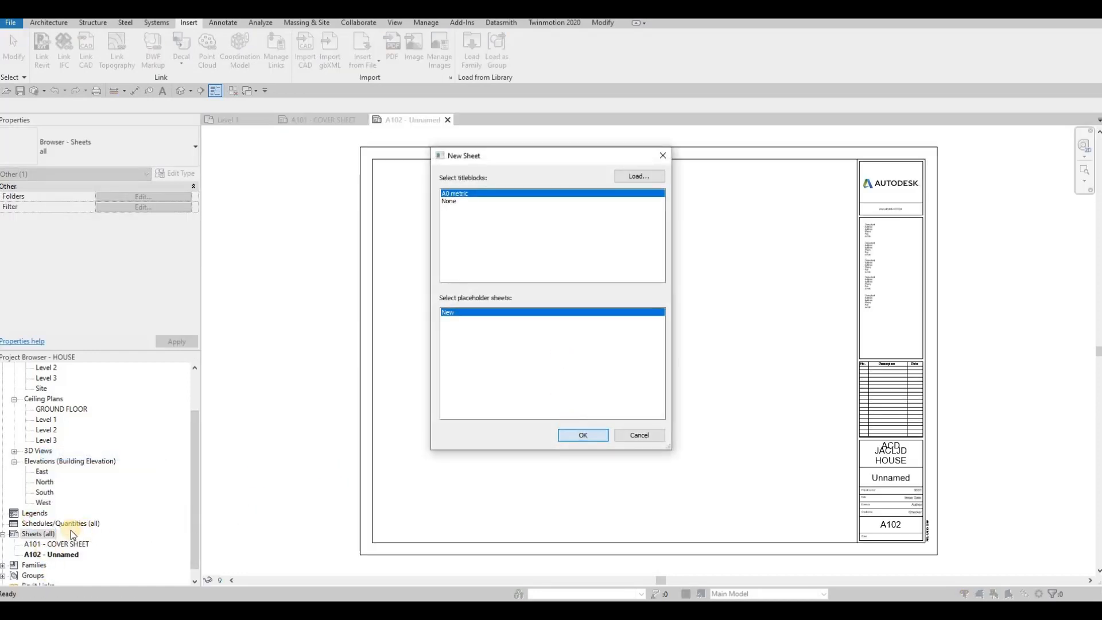
pyautogui.press('Return')
pyautogui.rightClick(38, 534)
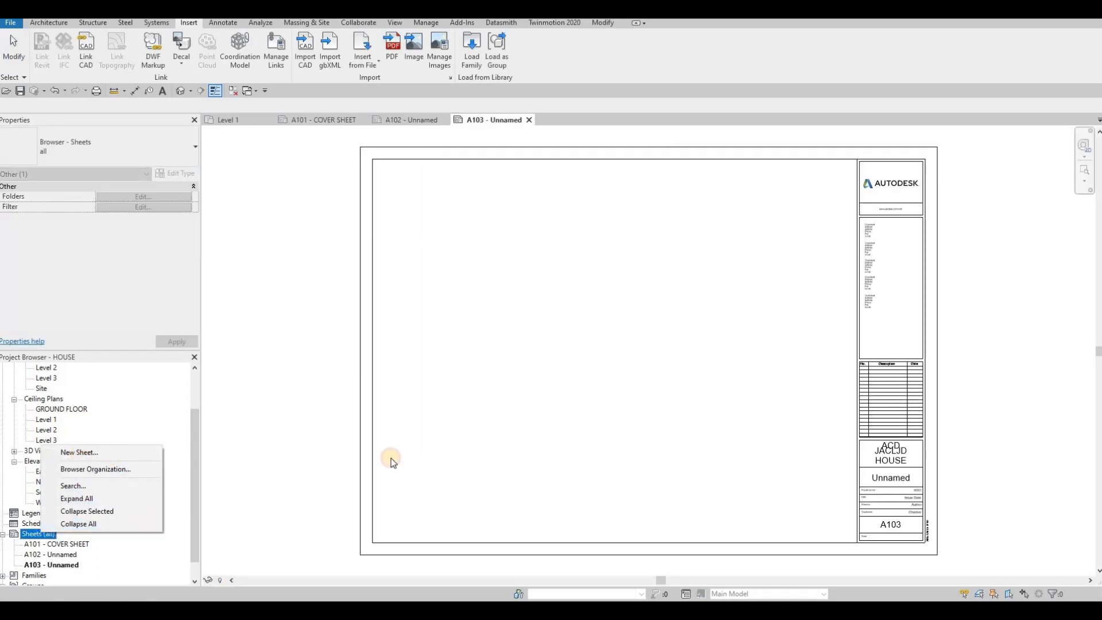
pyautogui.press('Return')
pyautogui.press('Return')
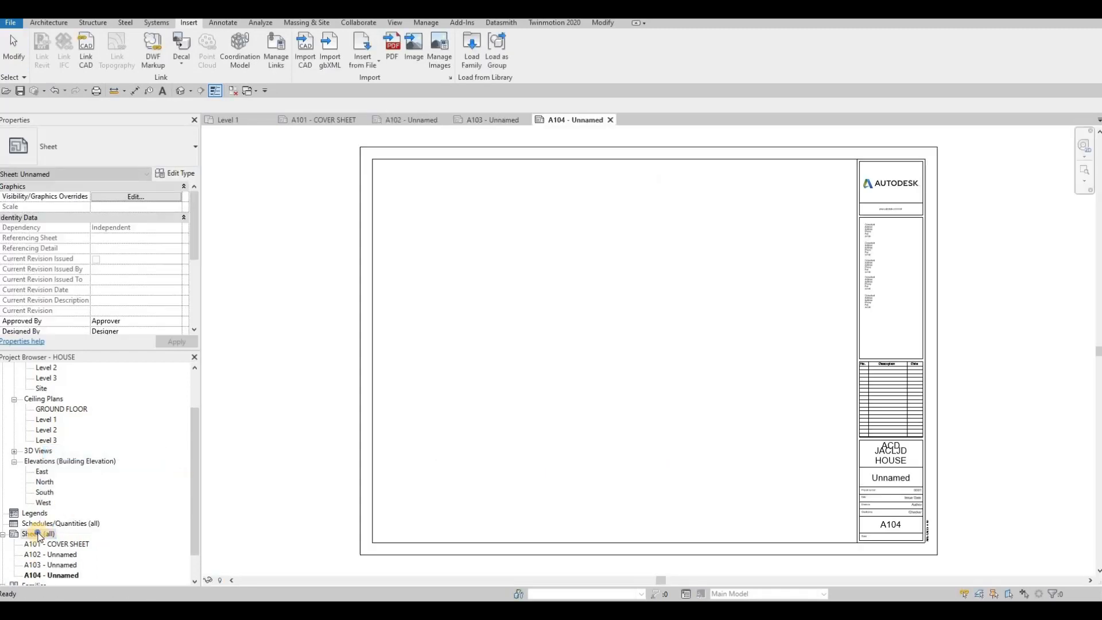
pyautogui.rightClick(37, 534)
pyautogui.press('Return')
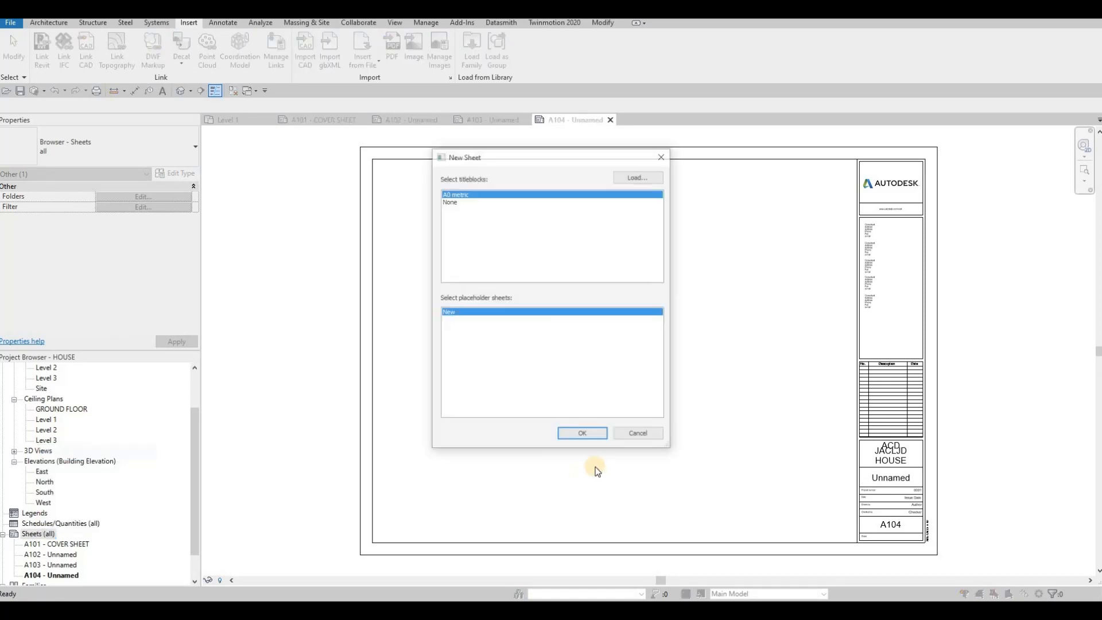
pyautogui.click(583, 431)
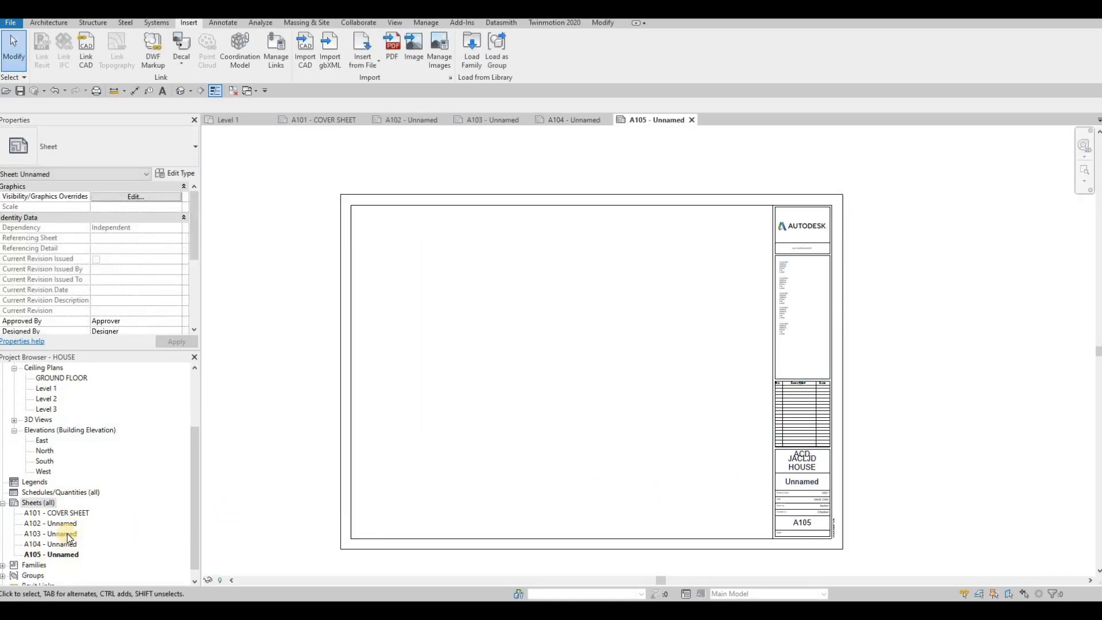
# Rename sheet A102 as FIRST FLOOR, keeping its sheet number
pyautogui.scroll(-1, 61, 515)
pyautogui.click(63, 513)
pyautogui.click(63, 513)
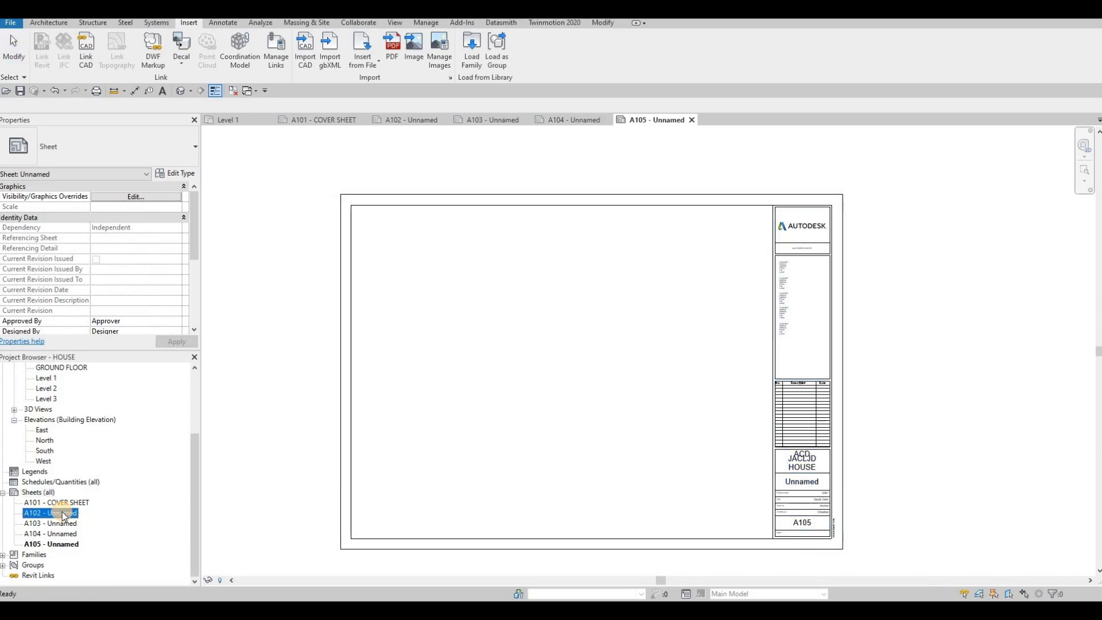
pyautogui.press('Tab')
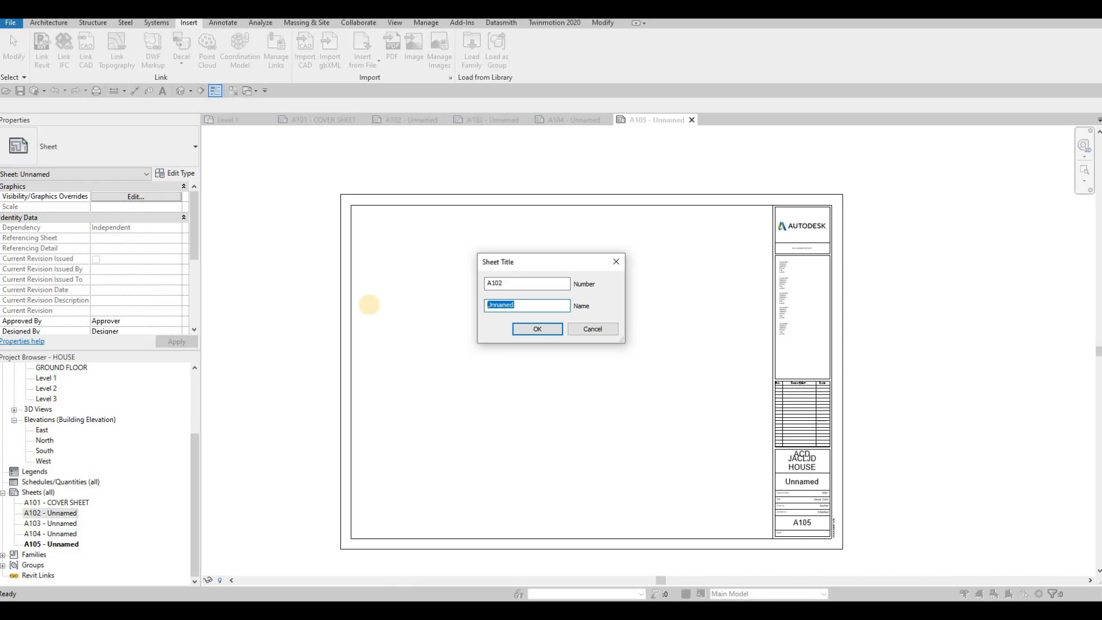
pyautogui.write('FIRST FL')
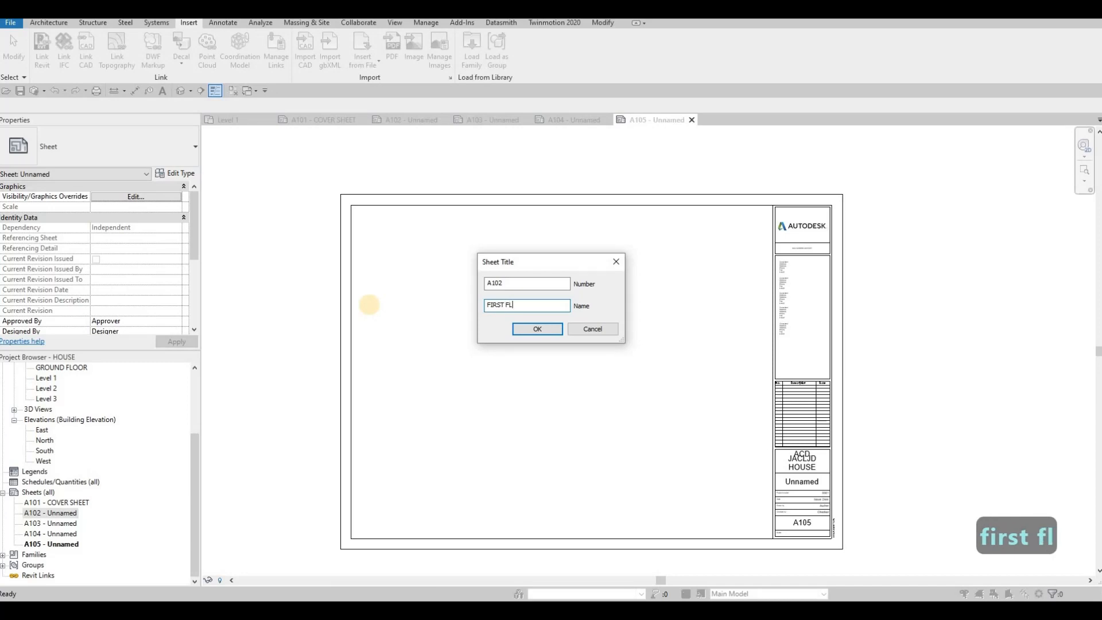
pyautogui.write('OOR')
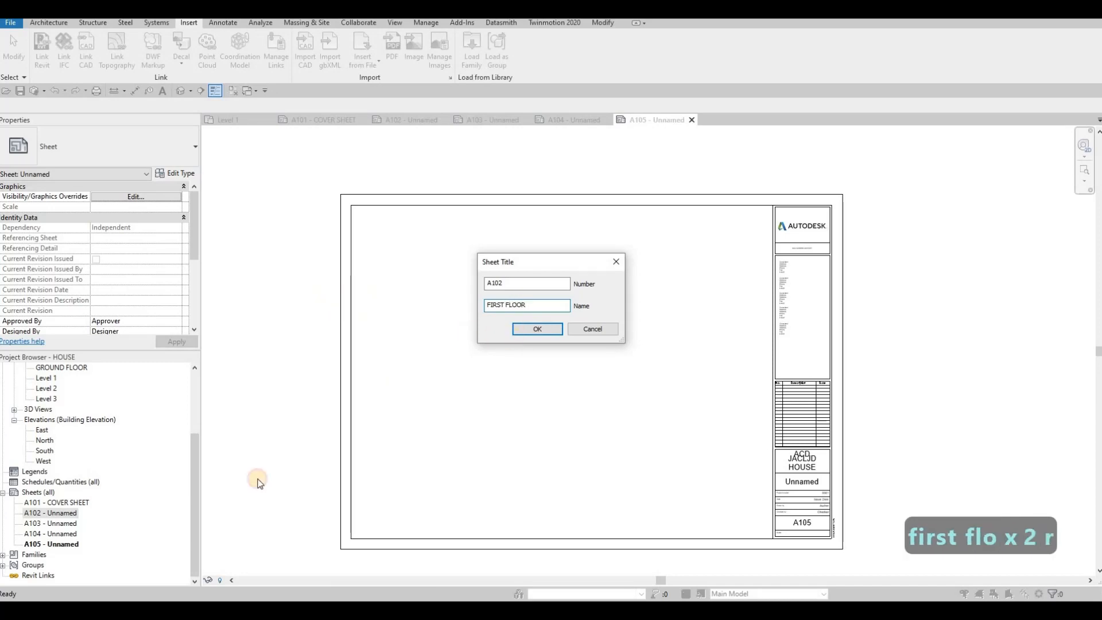
# Rename sheet A103 as SECOND FLOOR, keeping its sheet number
pyautogui.click(62, 524)
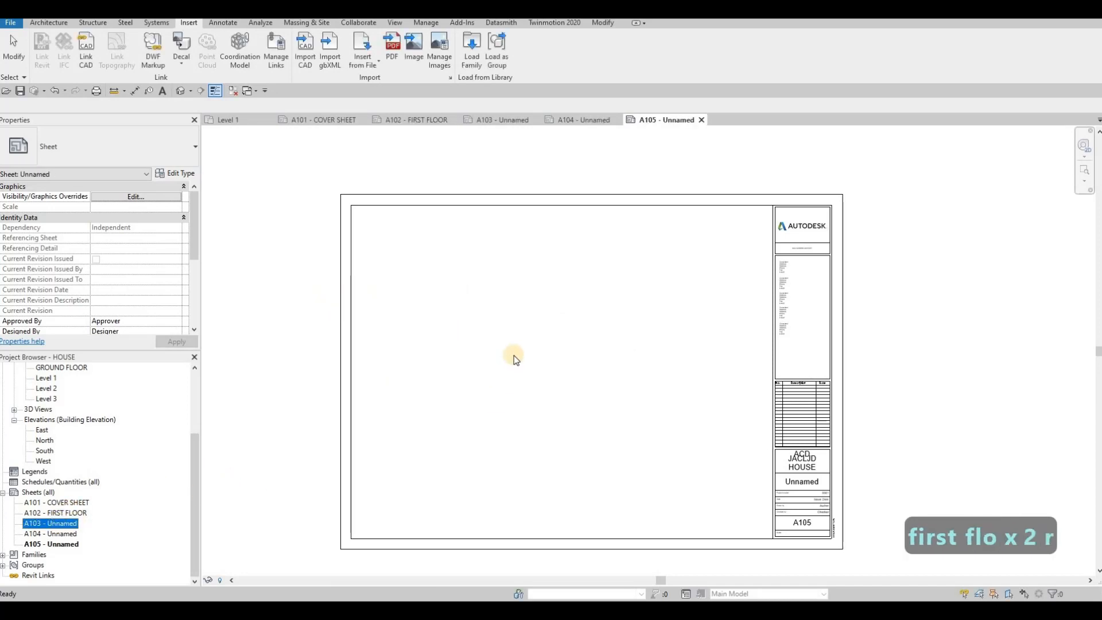
pyautogui.press('F2')
pyautogui.press('Tab')
pyautogui.write('SE')
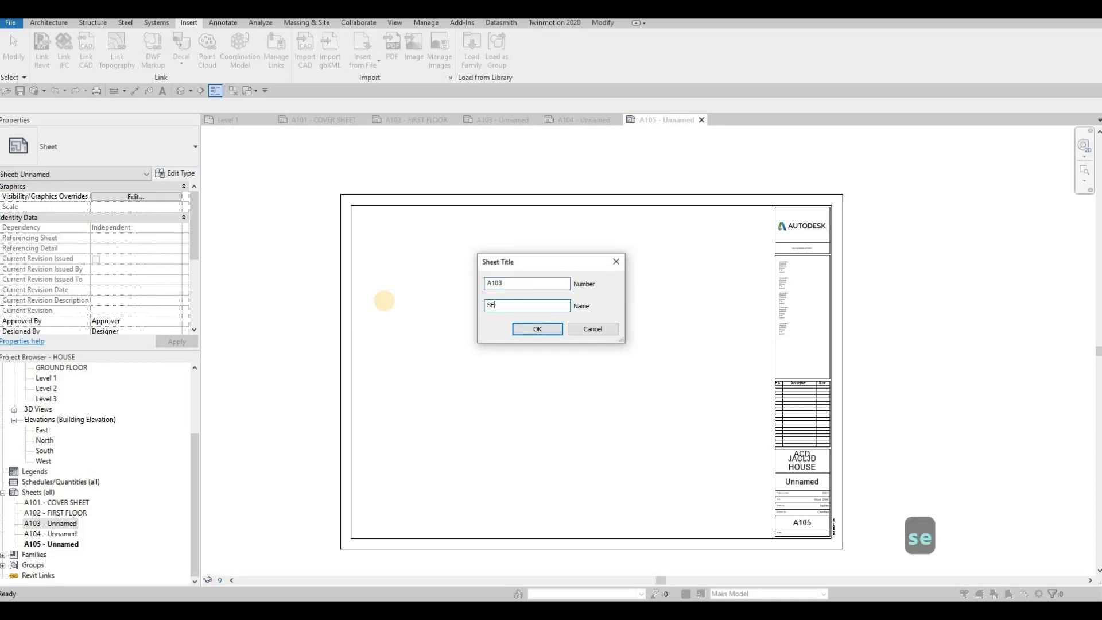
pyautogui.write('COND FLOOR')
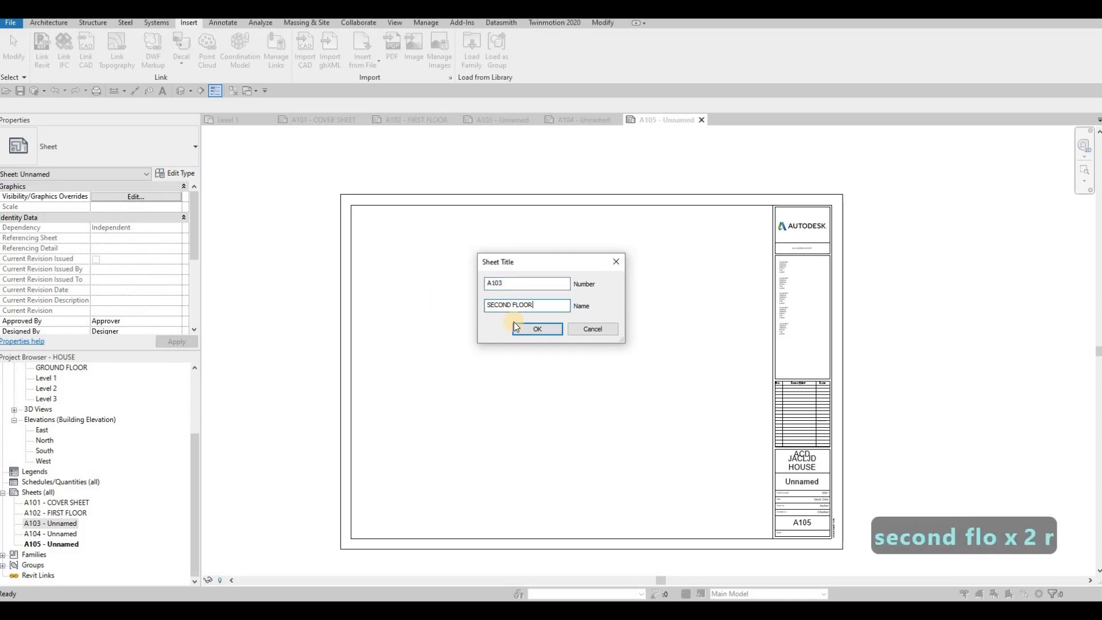
pyautogui.click(536, 328)
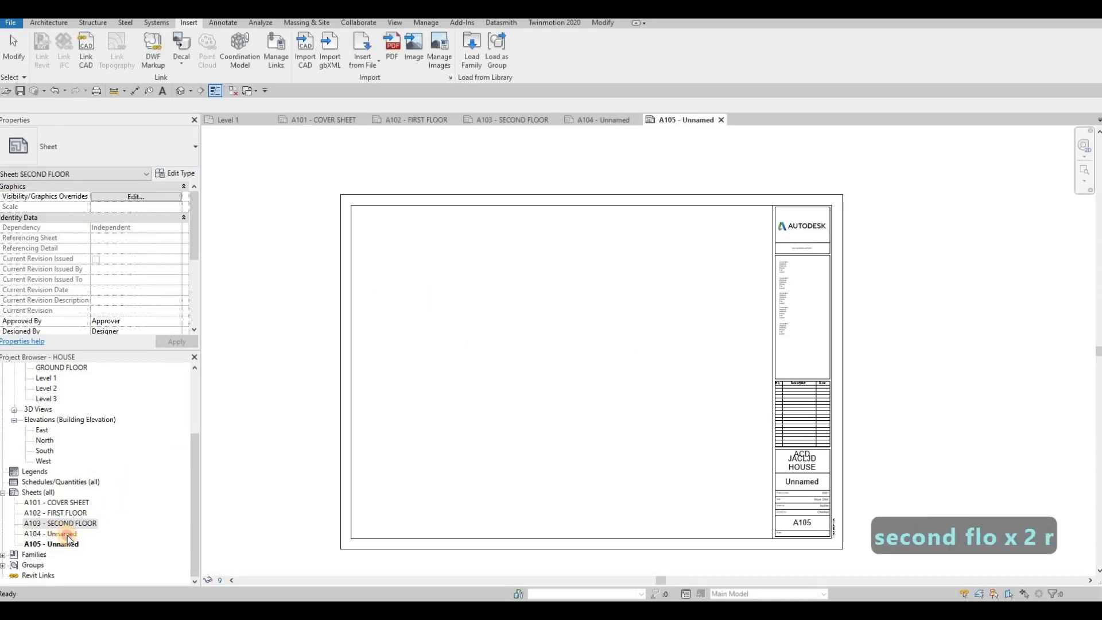
# Rename sheet A104 as ELEVATIONS, keeping its sheet number
pyautogui.click(68, 534)
pyautogui.press('F2')
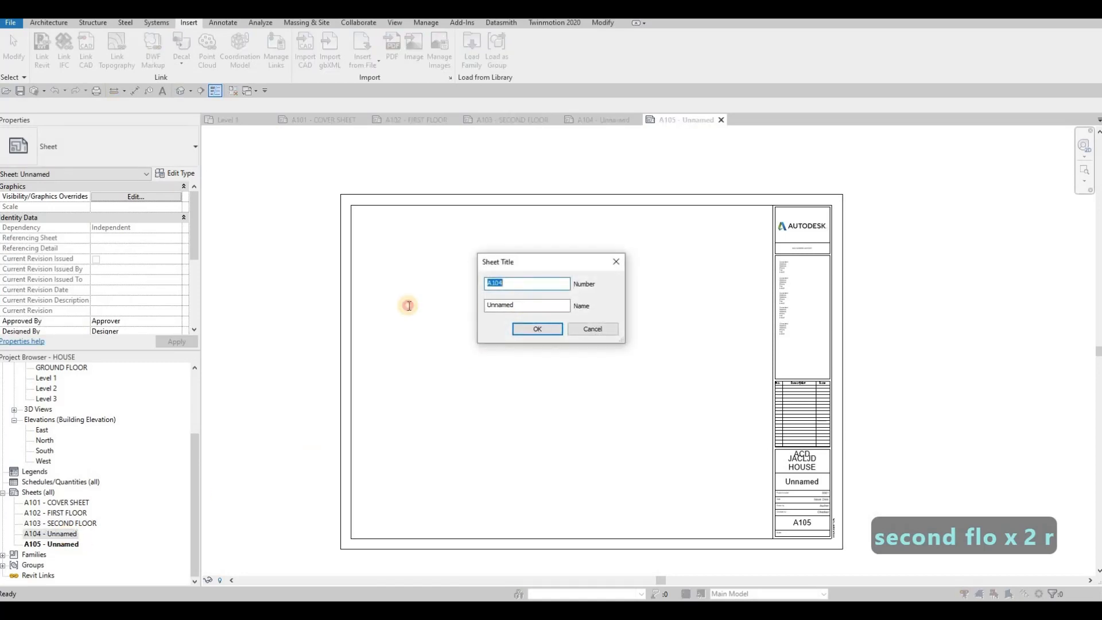
pyautogui.press('Tab')
pyautogui.write('ELEV')
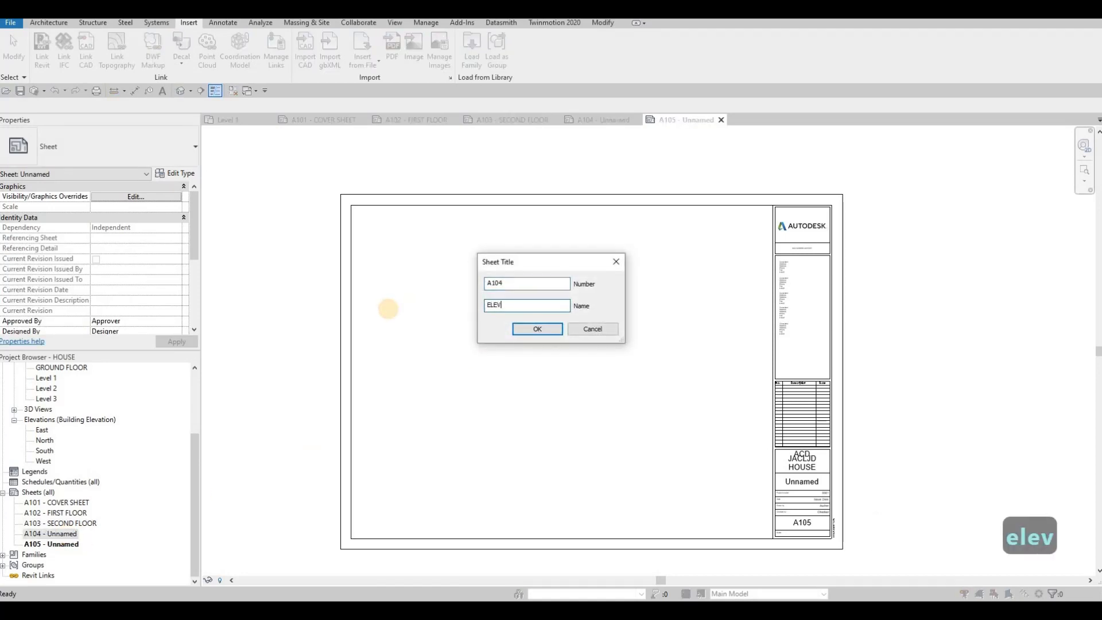
pyautogui.write('ATIONS')
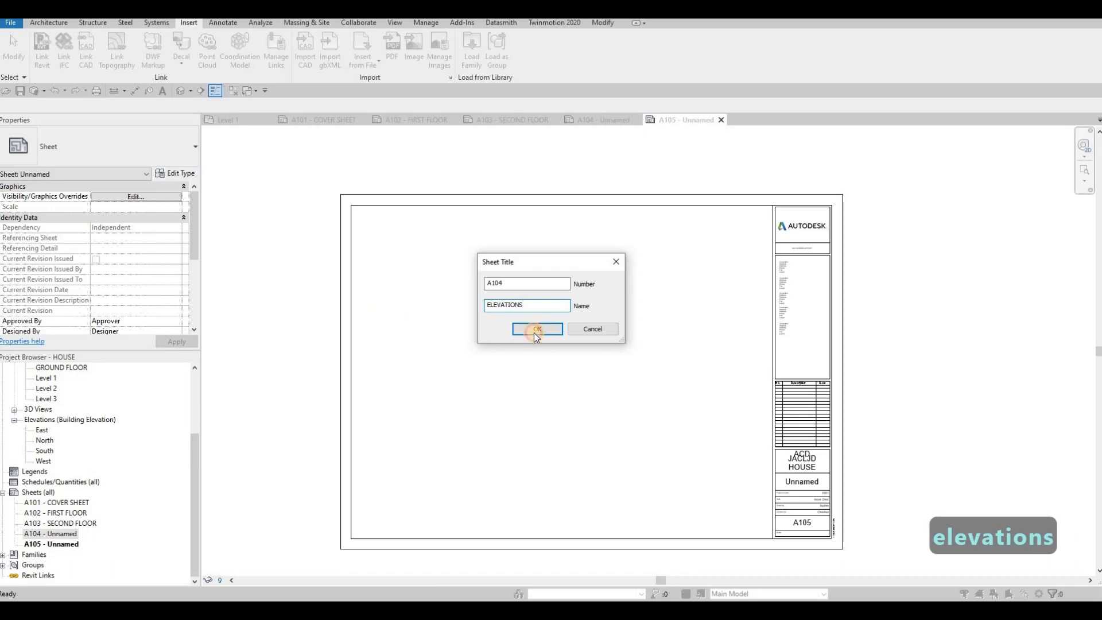
pyautogui.press('Return')
# Rename sheet A105 as ELEVATION, keeping its sheet number
pyautogui.click(69, 545)
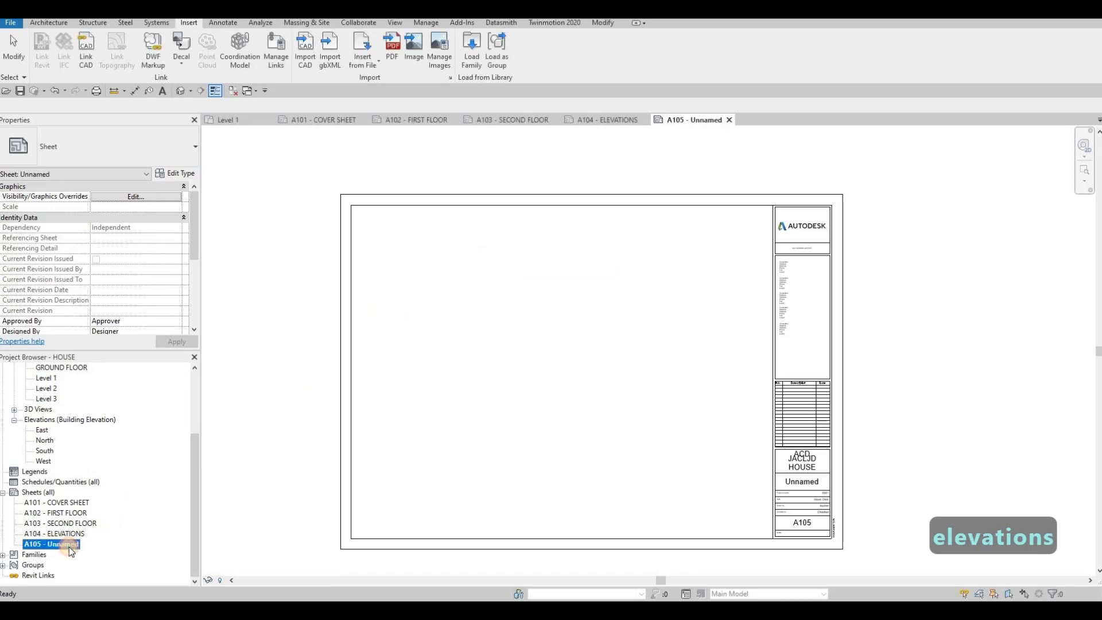
pyautogui.press('F2')
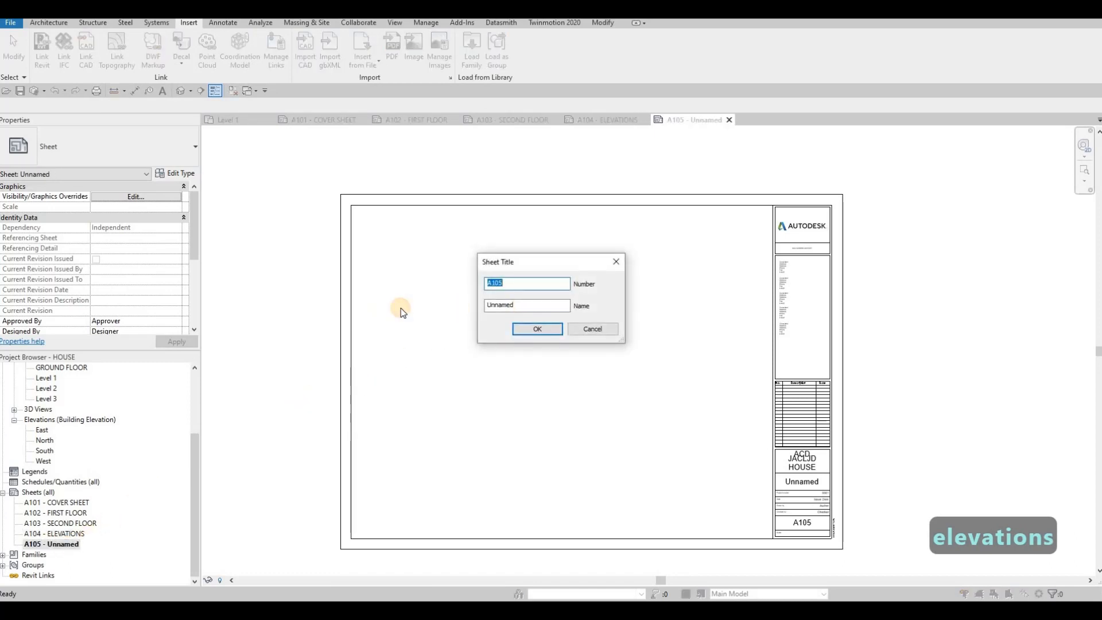
pyautogui.press('Tab')
pyautogui.write('ELEVA')
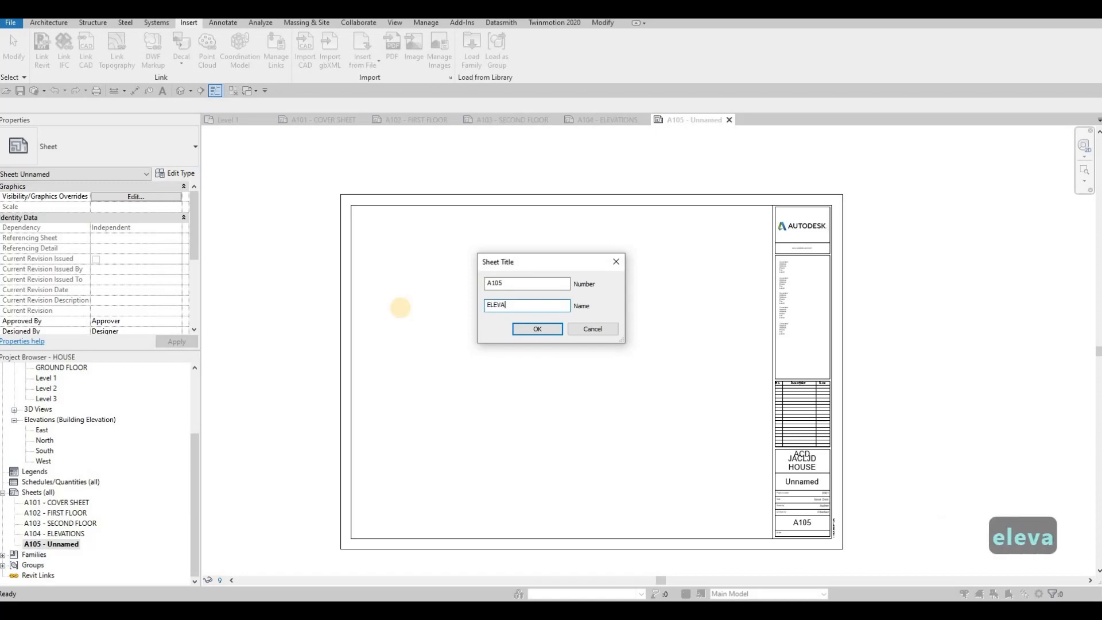
pyautogui.write('TION')
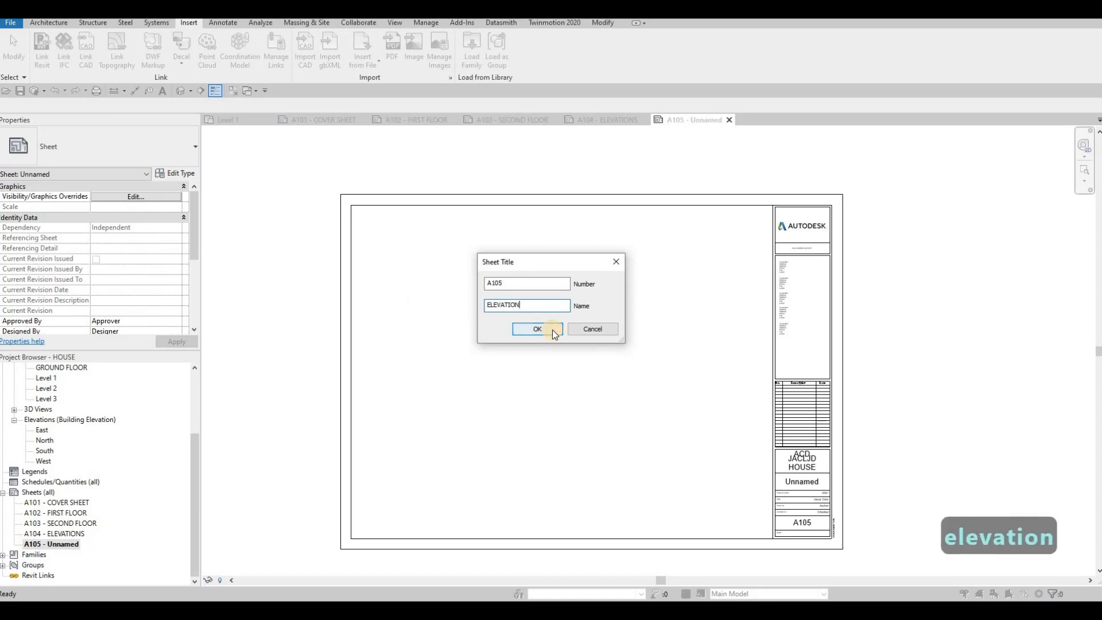
pyautogui.click(552, 329)
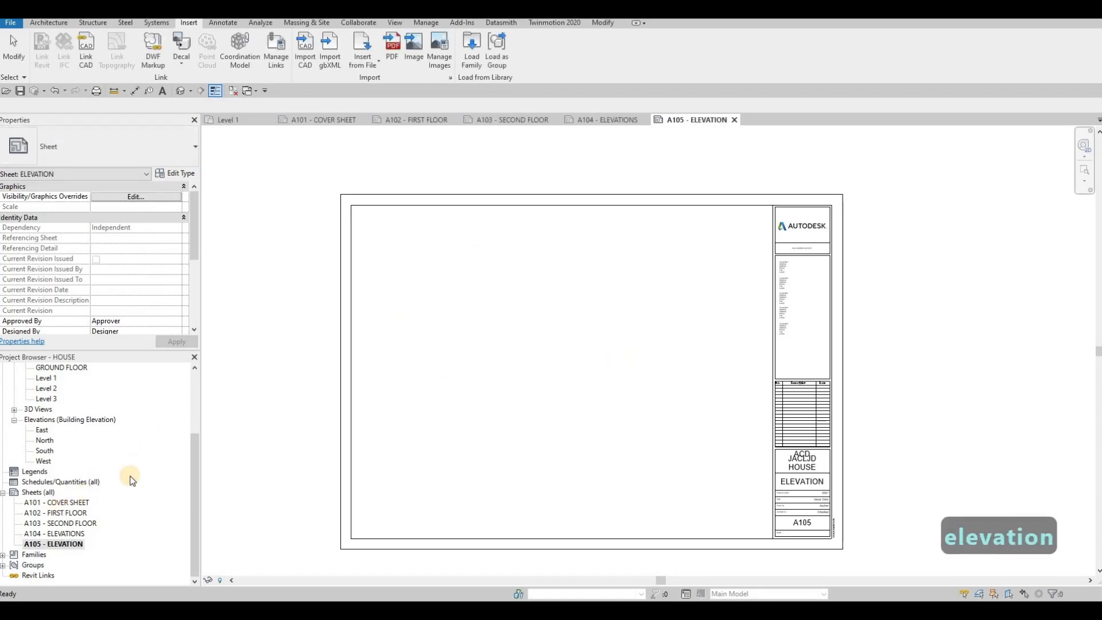
# On the GROUND FLOOR plan, place a perspective camera on the road southwest of the house, aimed diagonally across it to a target beyond its northeast corner
pyautogui.scroll(3, 88, 449)
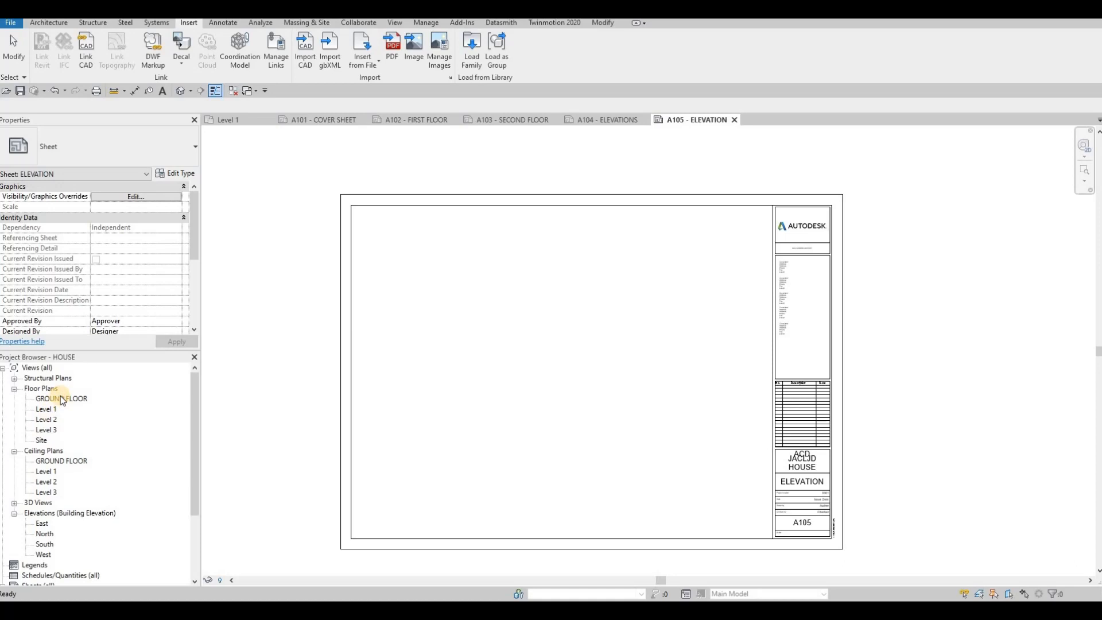
pyautogui.doubleClick(62, 398)
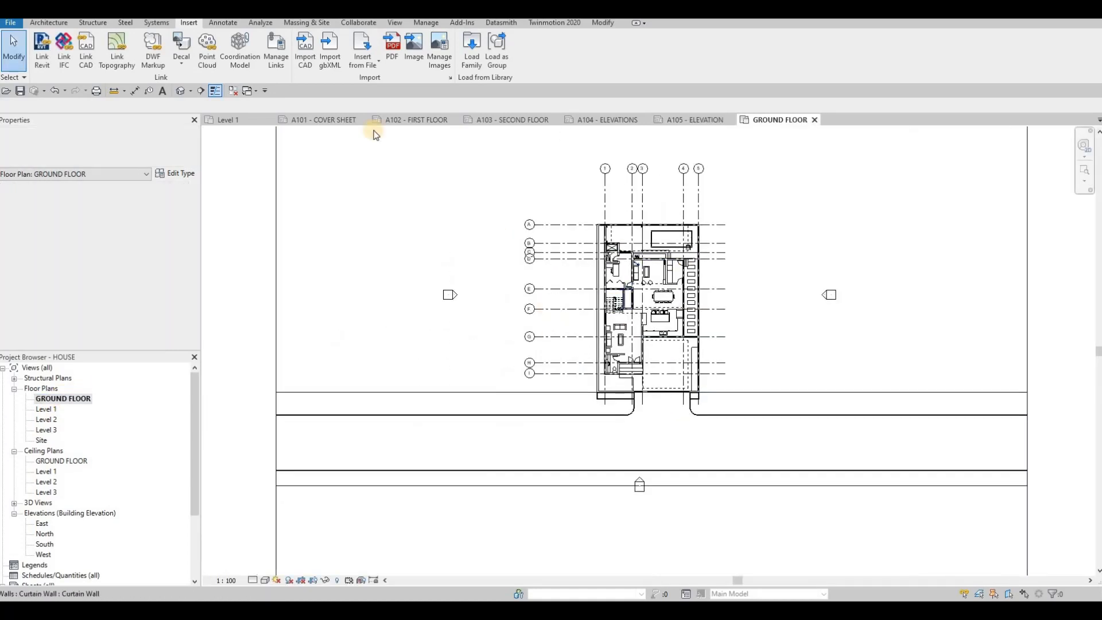
pyautogui.click(191, 95)
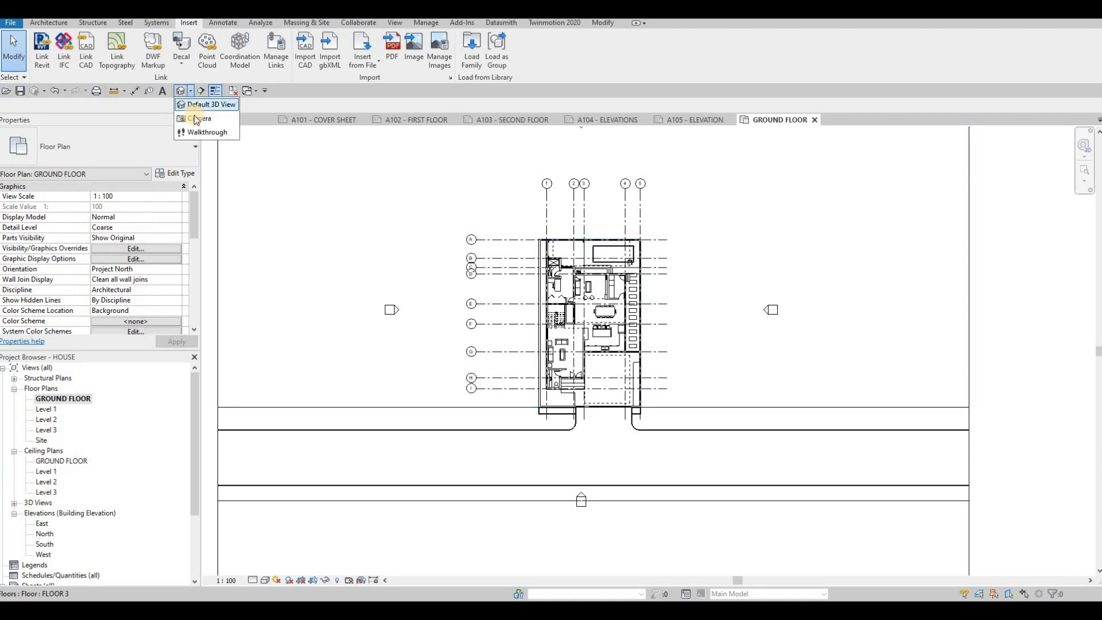
pyautogui.click(196, 119)
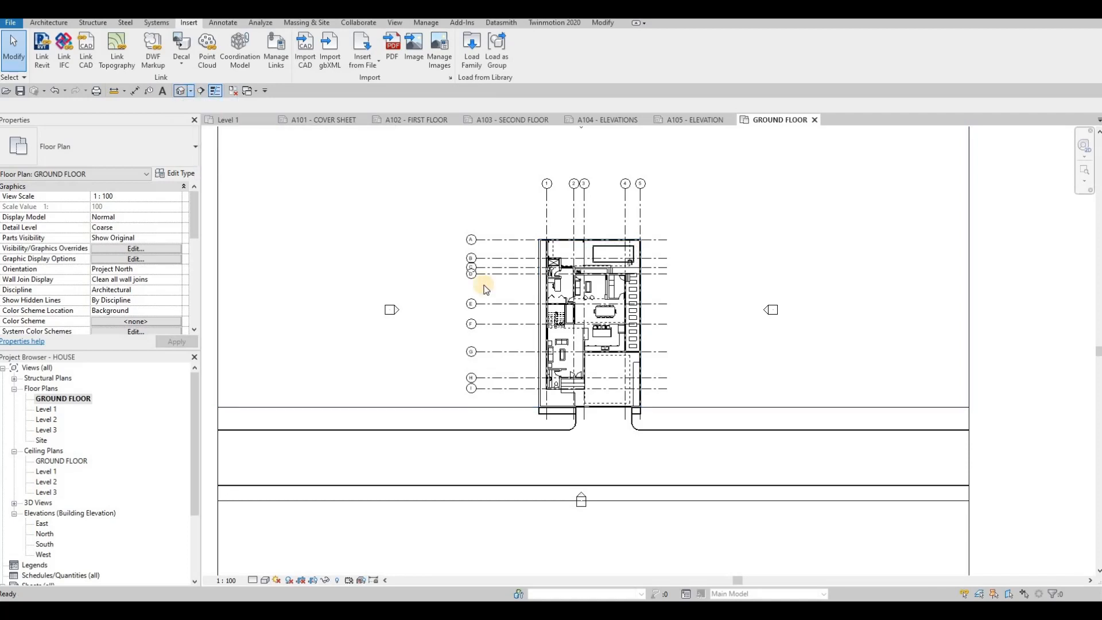
pyautogui.click(488, 476)
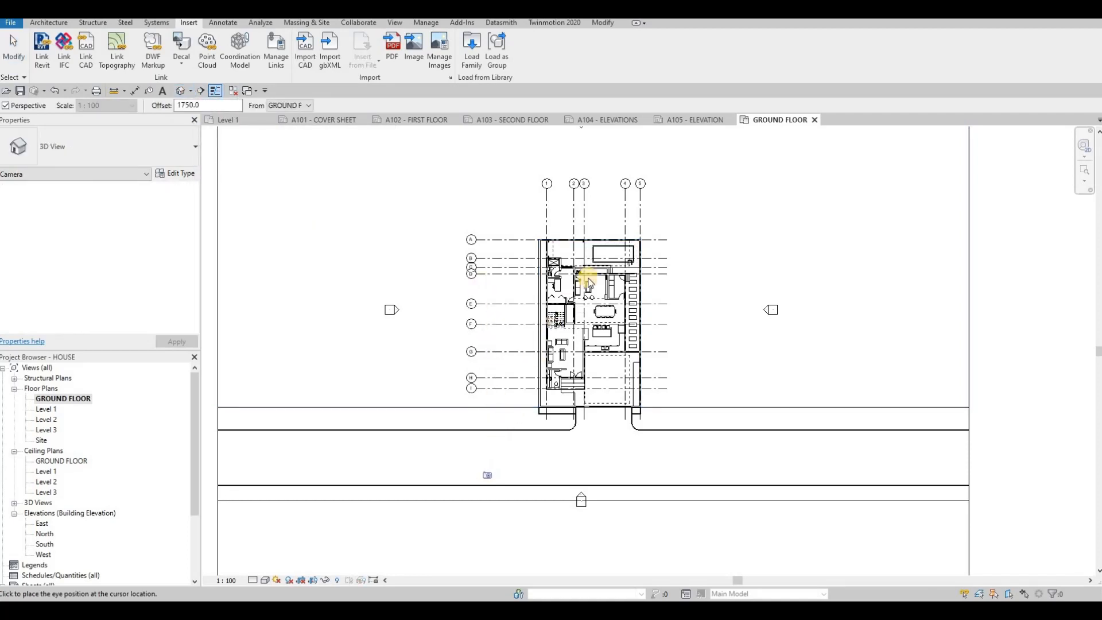
pyautogui.click(672, 144)
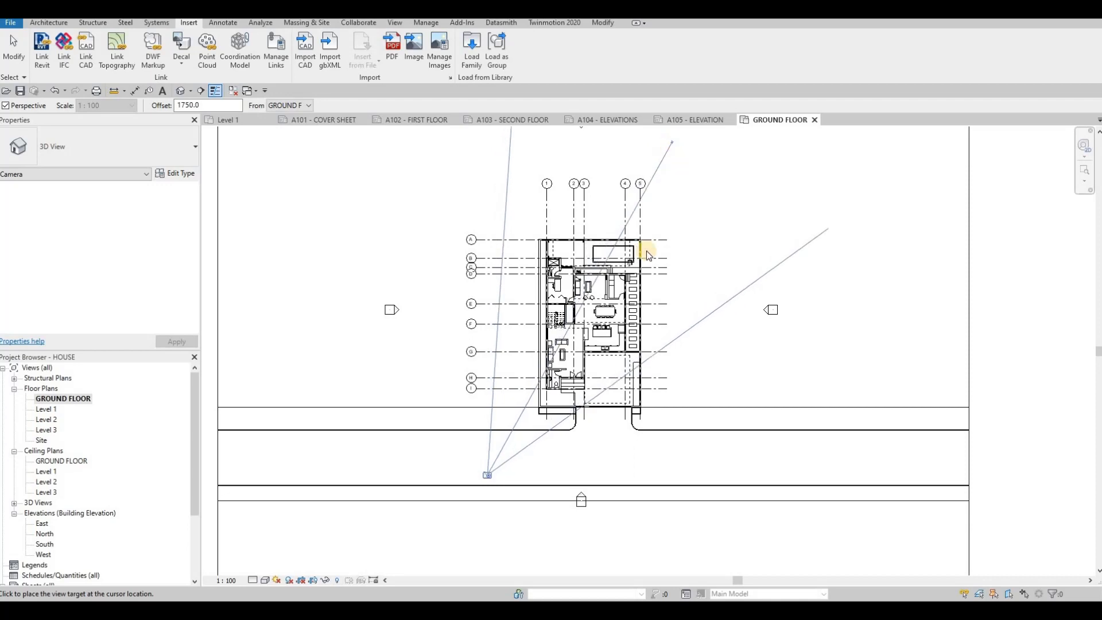
# Enlarge the perspective view's crop region to frame the whole house and gate, trimming its lower edge slightly
pyautogui.moveTo(608, 432); pyautogui.dragTo(519, 413, button='middle')
pyautogui.scroll(-4, 519, 414)
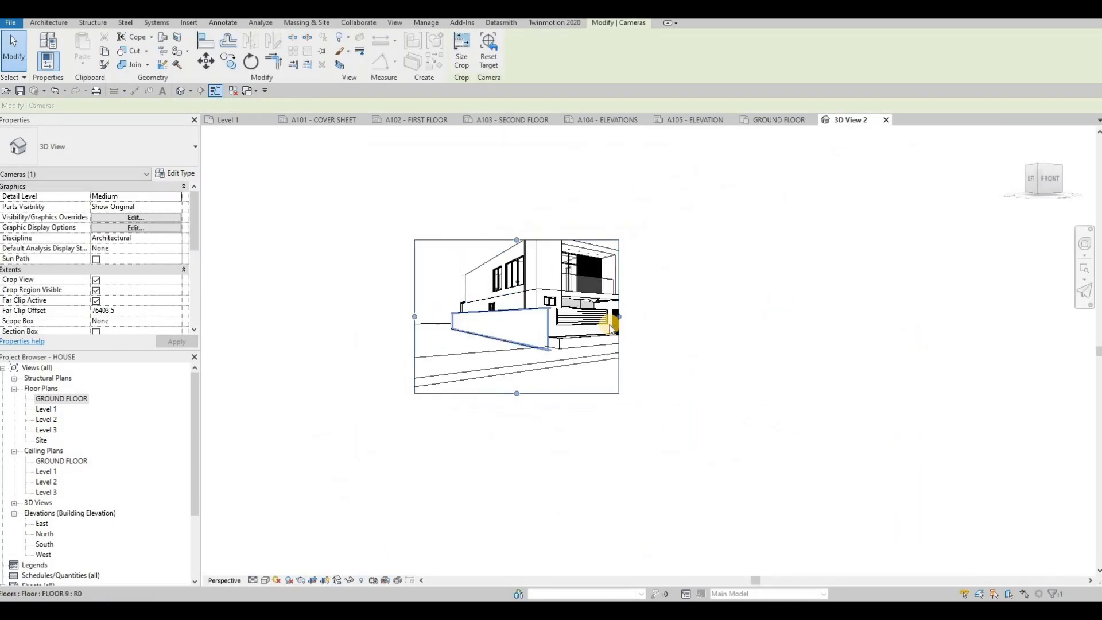
pyautogui.moveTo(618, 317); pyautogui.dragTo(728, 287)
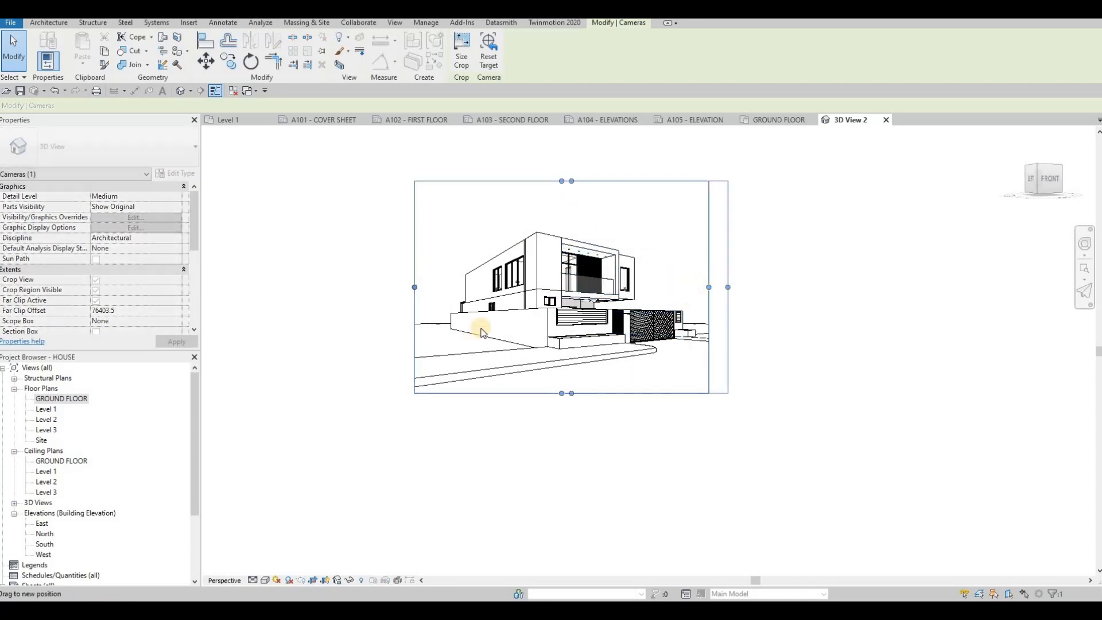
pyautogui.moveTo(571, 393); pyautogui.dragTo(572, 383)
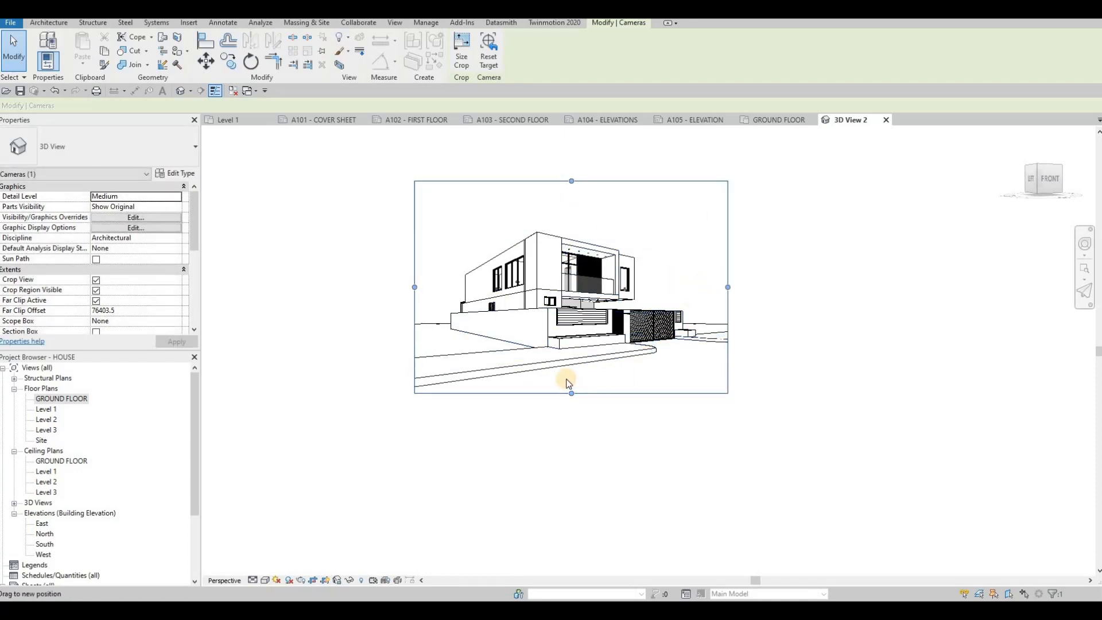
pyautogui.moveTo(738, 284); pyautogui.dragTo(742, 285)
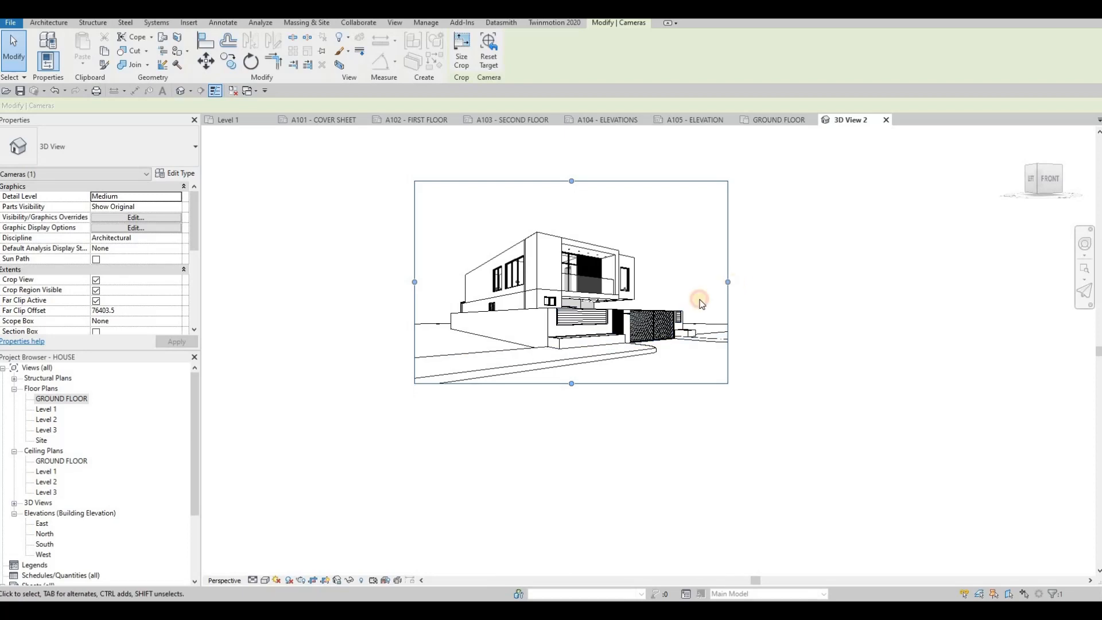
# Try Consistent Colors, set the camera view's visual style to Realistic, and extend its crop region slightly at the sides and upper edge
pyautogui.click(276, 579)
pyautogui.click(287, 558)
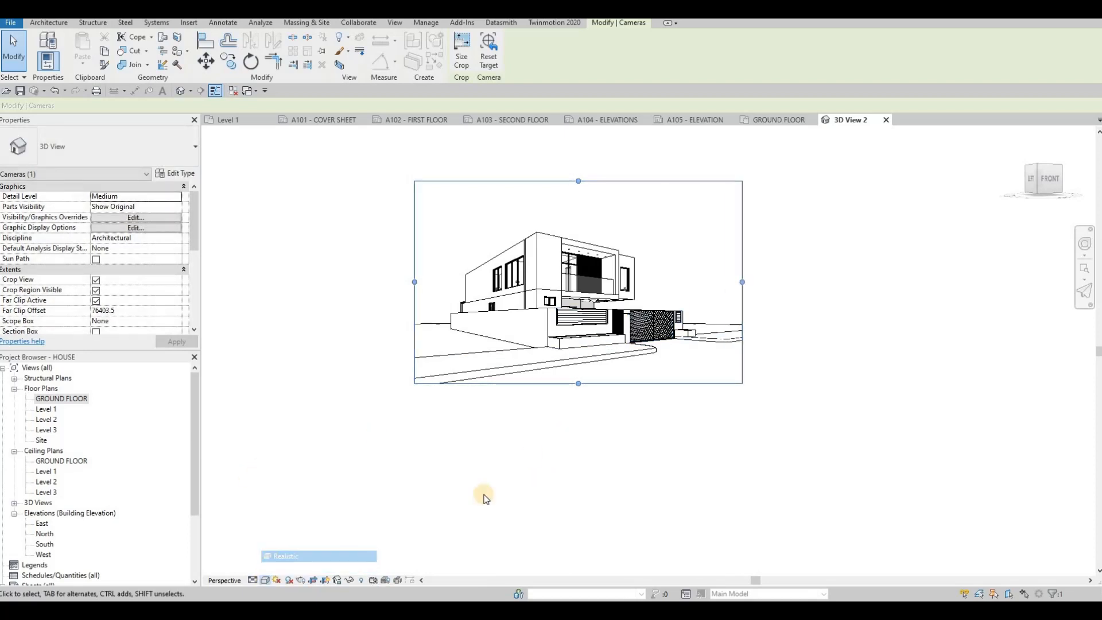
pyautogui.click(266, 580)
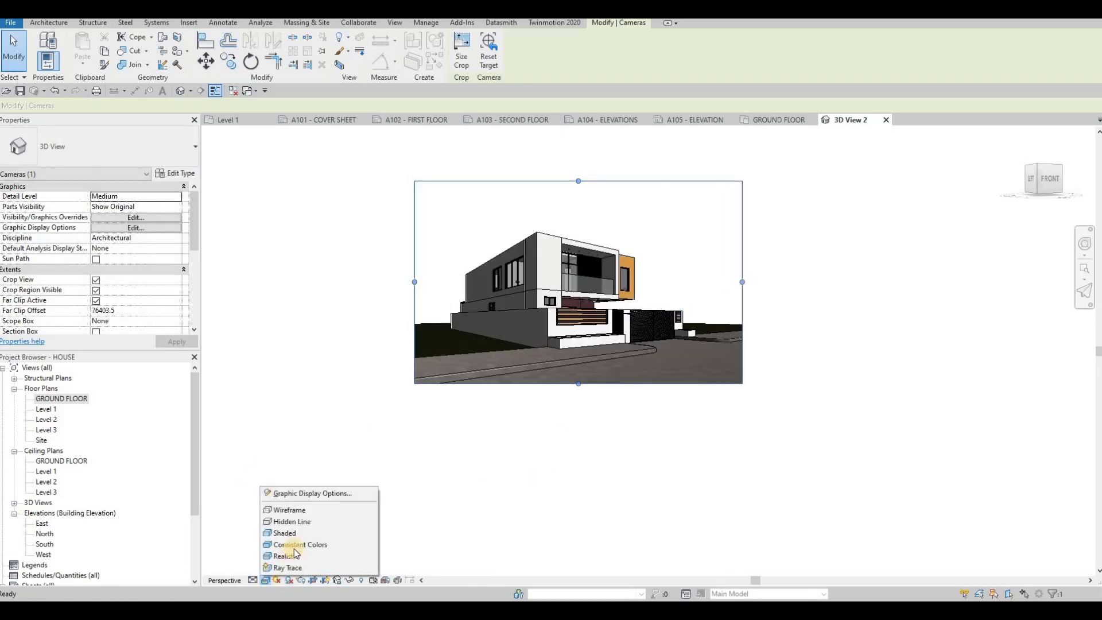
pyautogui.click(297, 545)
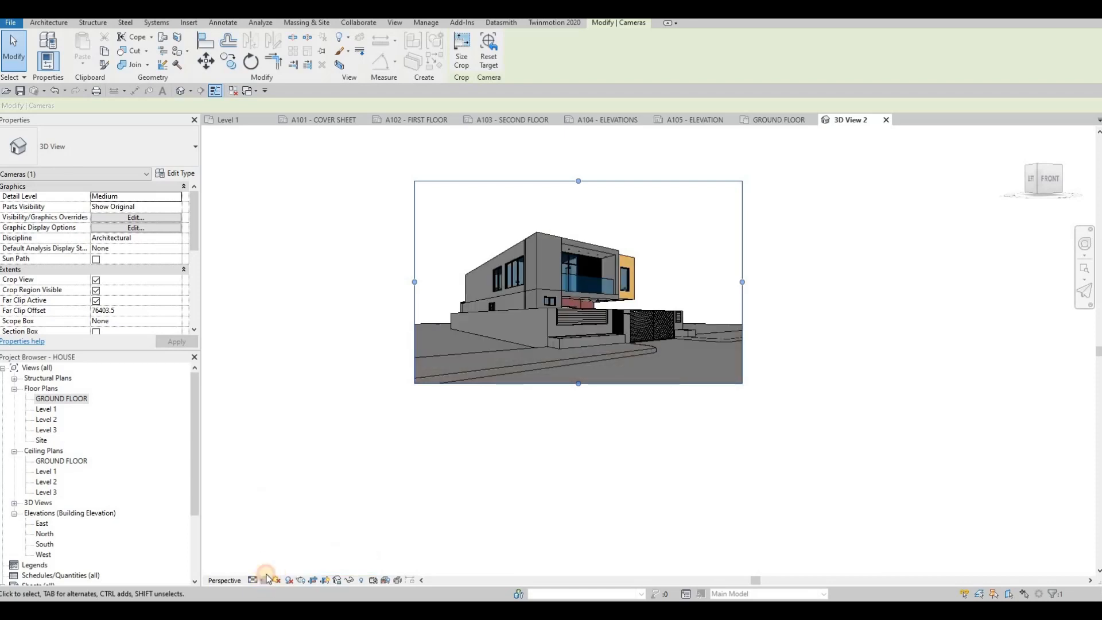
pyautogui.click(266, 579)
pyautogui.click(282, 557)
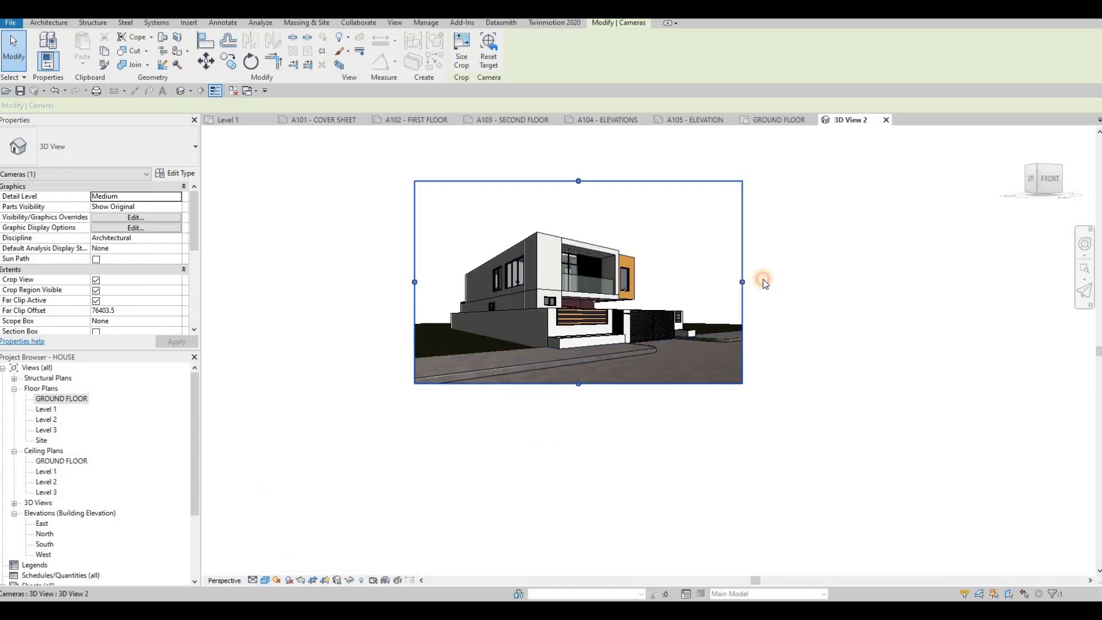
pyautogui.moveTo(763, 281); pyautogui.dragTo(767, 281)
pyautogui.moveTo(589, 181); pyautogui.dragTo(590, 178)
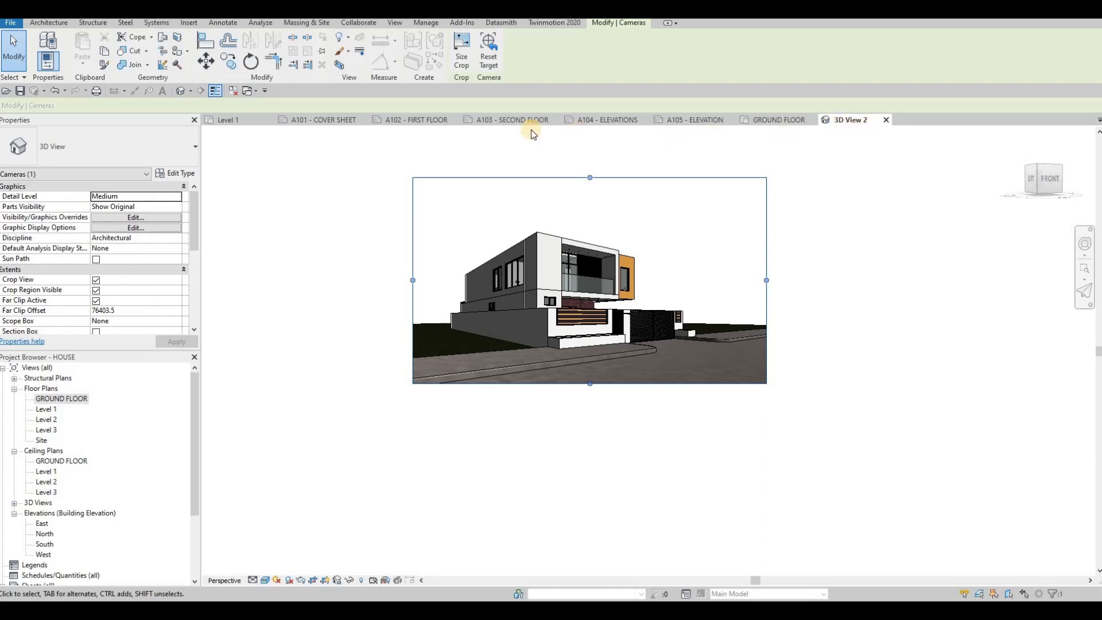
# Set the project's starting view to 3D View: 3D View 2 and deselect the camera
pyautogui.click(395, 23)
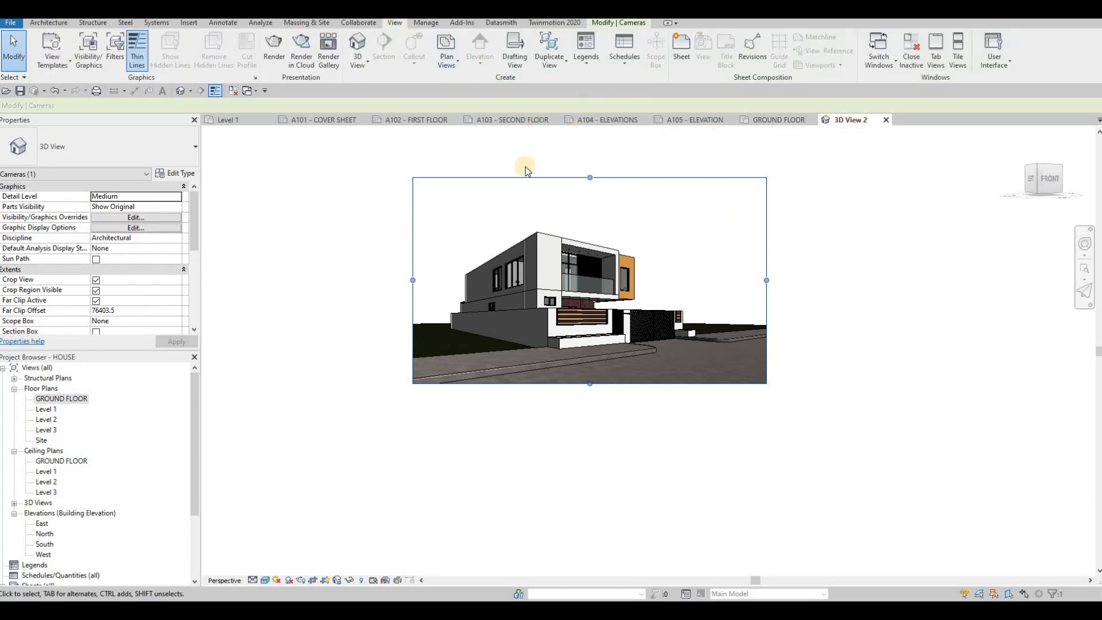
pyautogui.click(426, 24)
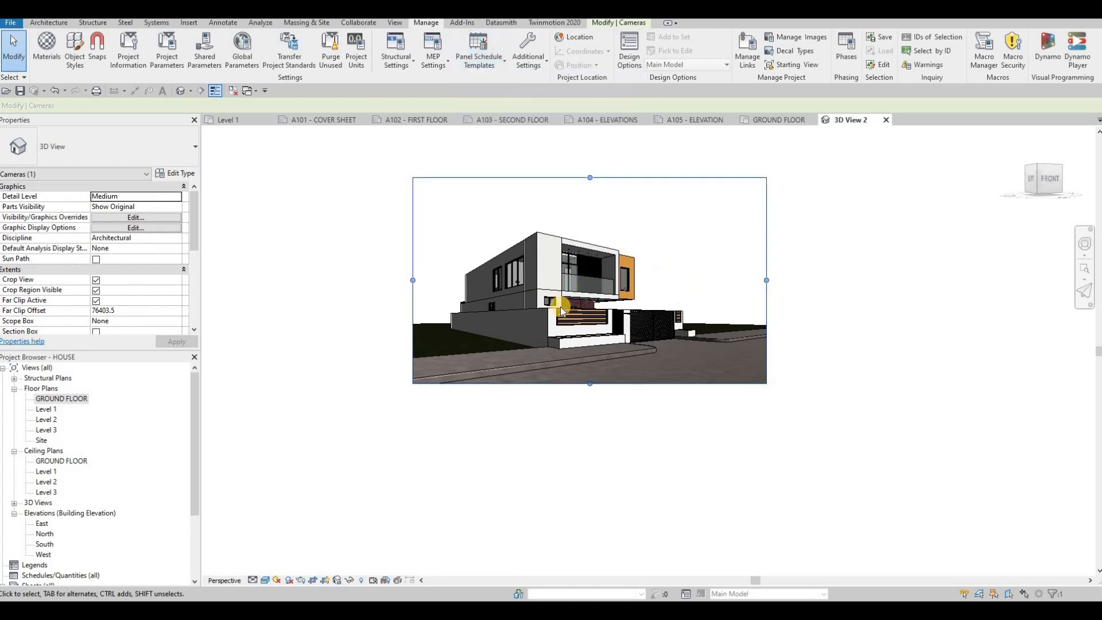
pyautogui.click(786, 73)
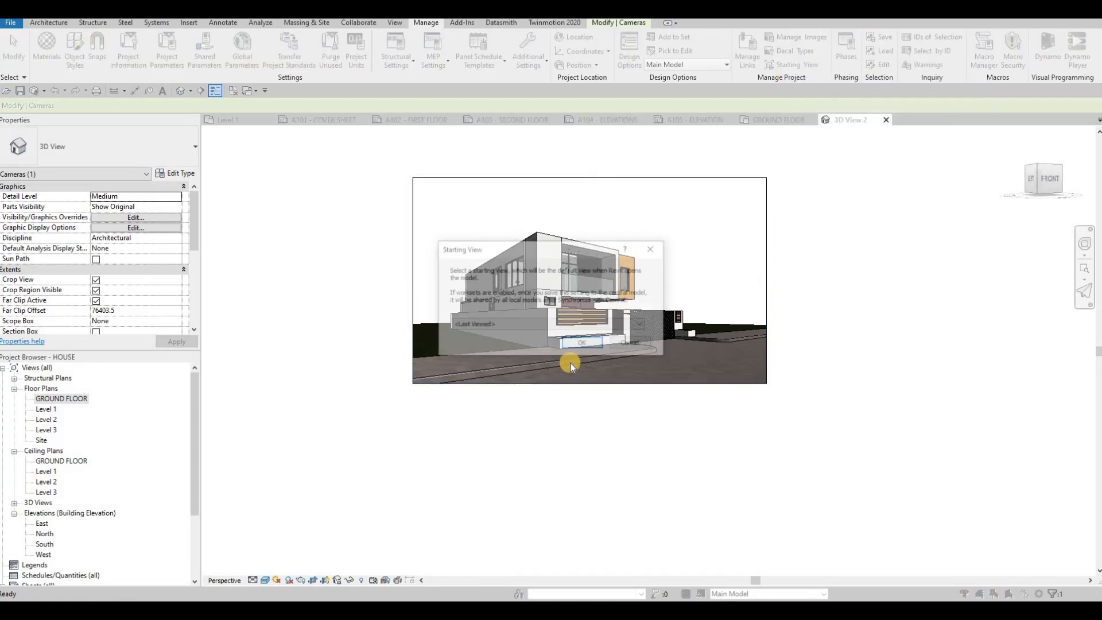
pyautogui.click(554, 325)
pyautogui.click(501, 349)
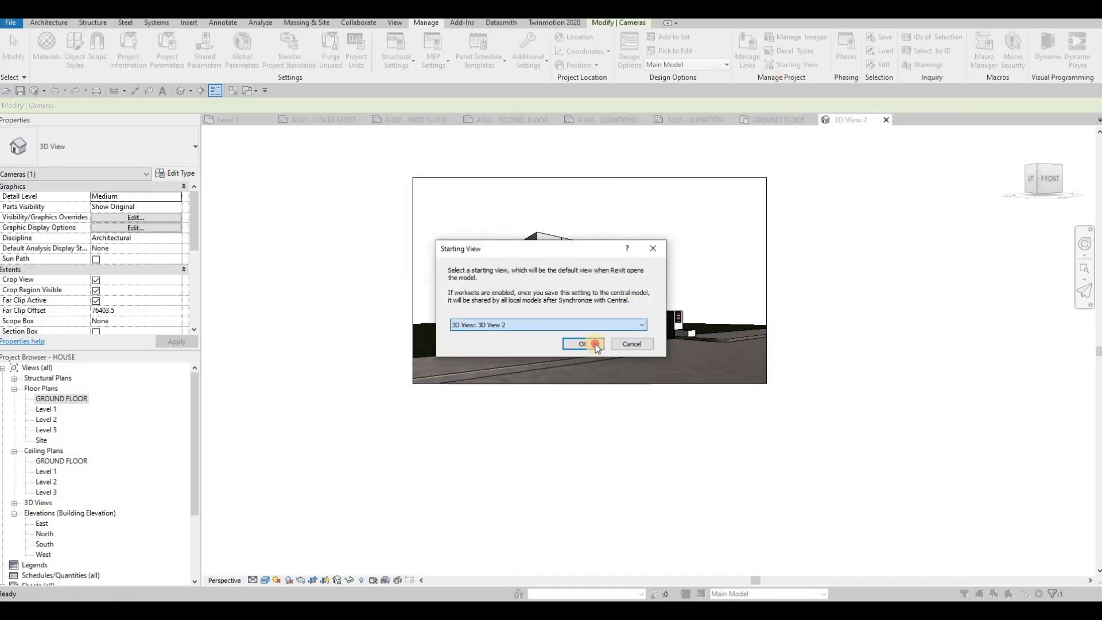
pyautogui.click(593, 344)
pyautogui.press('Escape')
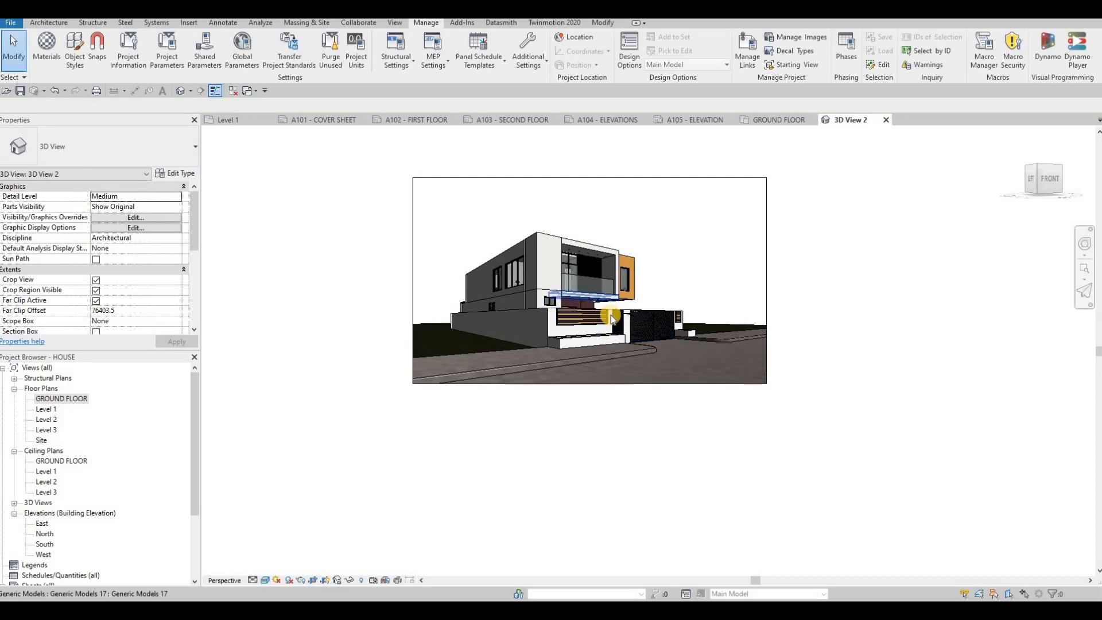
# Render 3D View 2 with the quality setting at Draft
pyautogui.scroll(2, 610, 315)
pyautogui.scroll(-2, 609, 367)
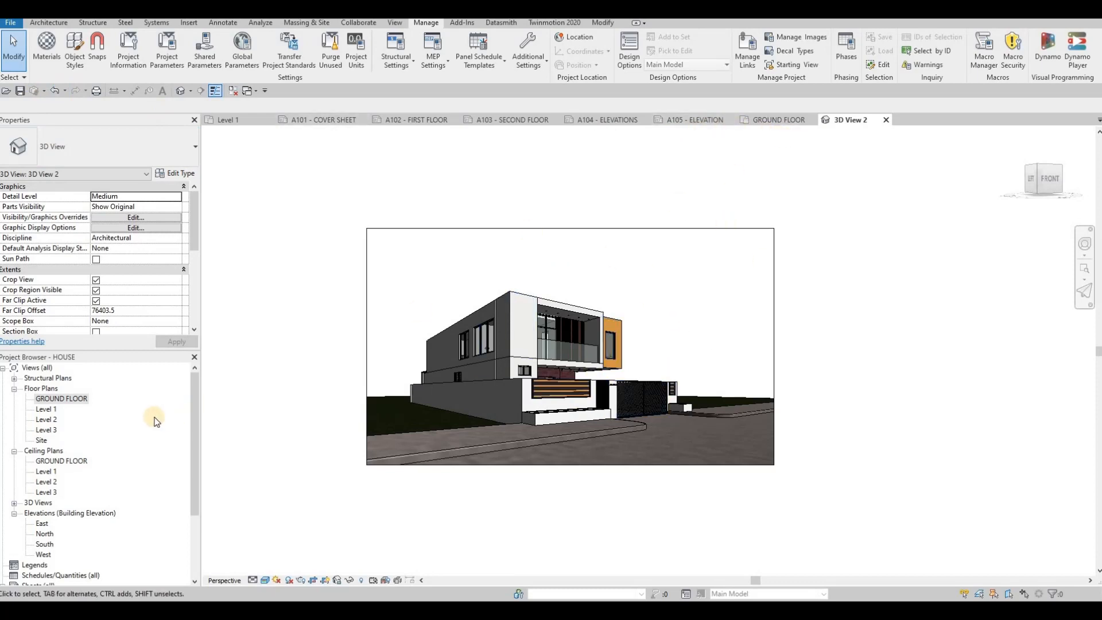
pyautogui.scroll(-1, 115, 429)
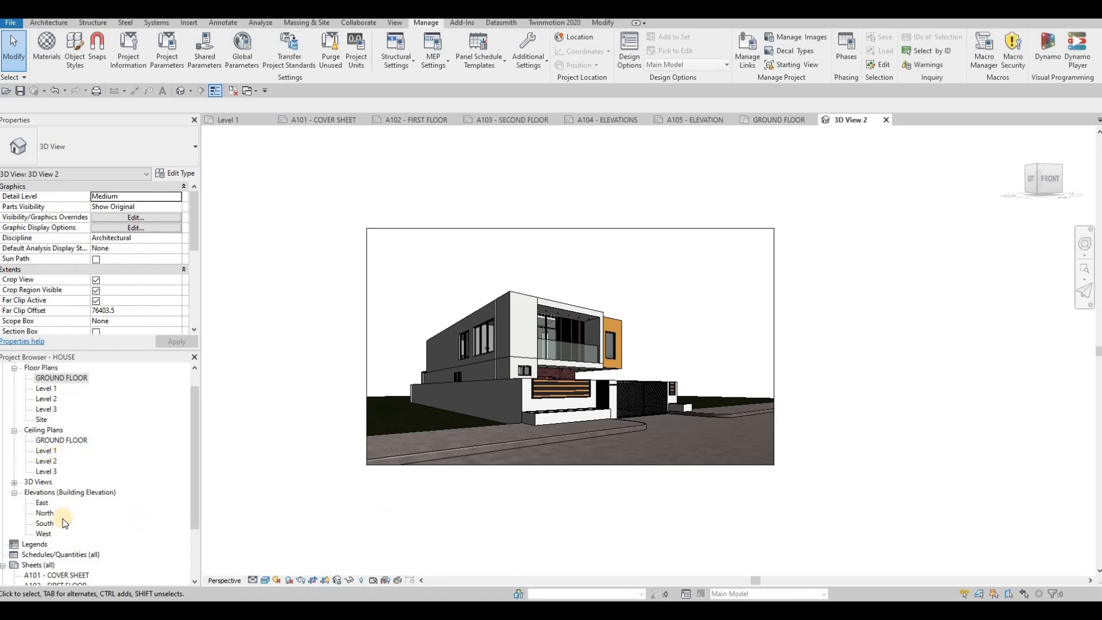
pyautogui.scroll(-1, 14, 463)
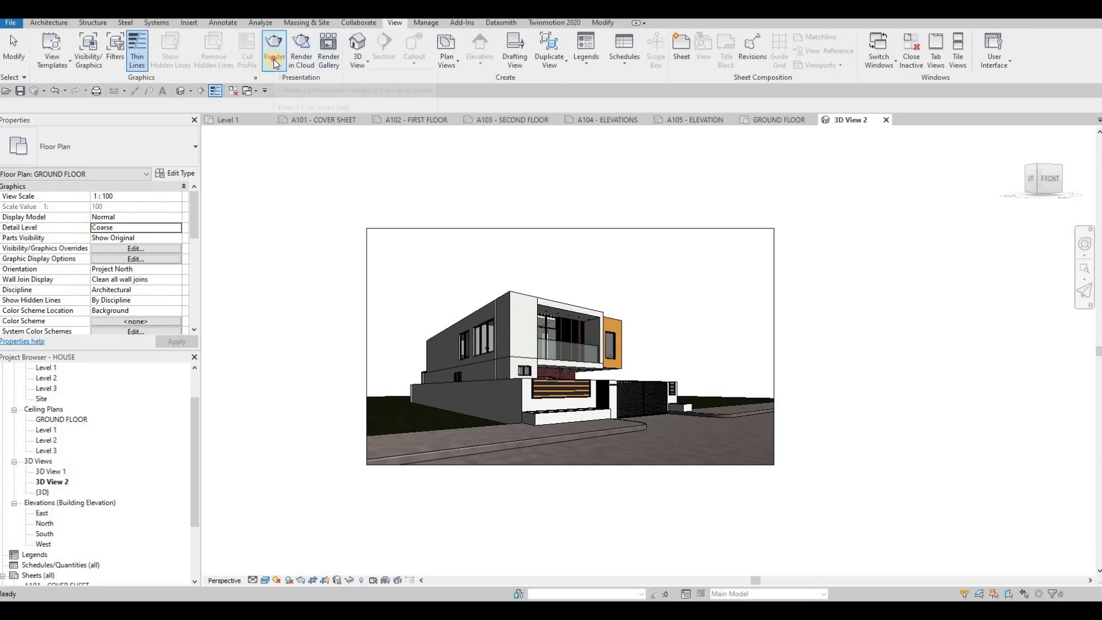
pyautogui.click(275, 60)
pyautogui.moveTo(1054, 110); pyautogui.dragTo(672, 122)
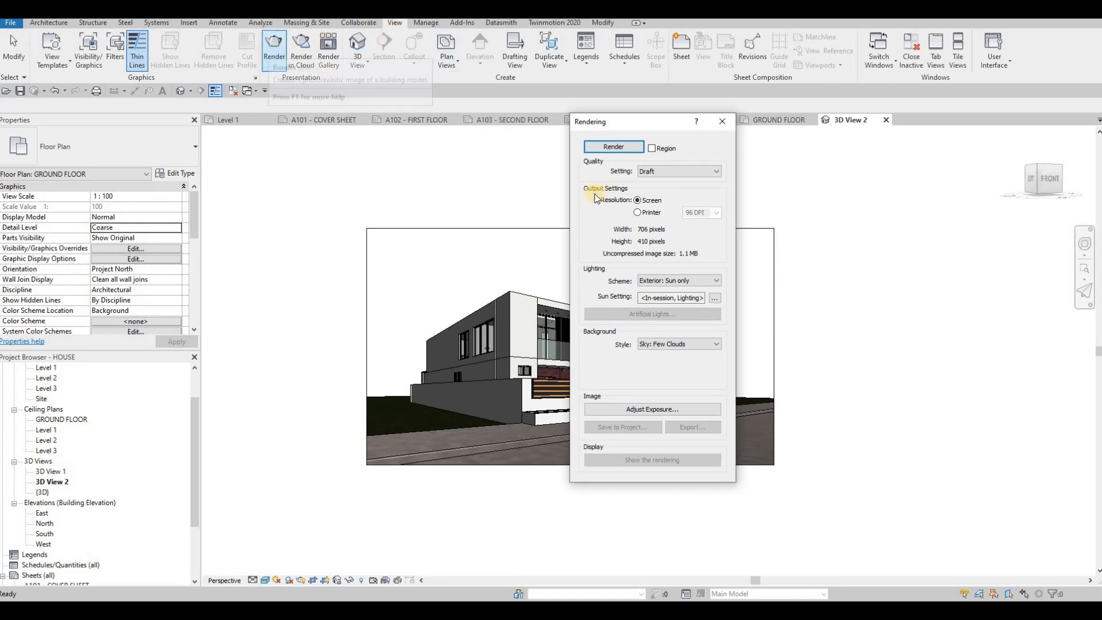
pyautogui.click(660, 172)
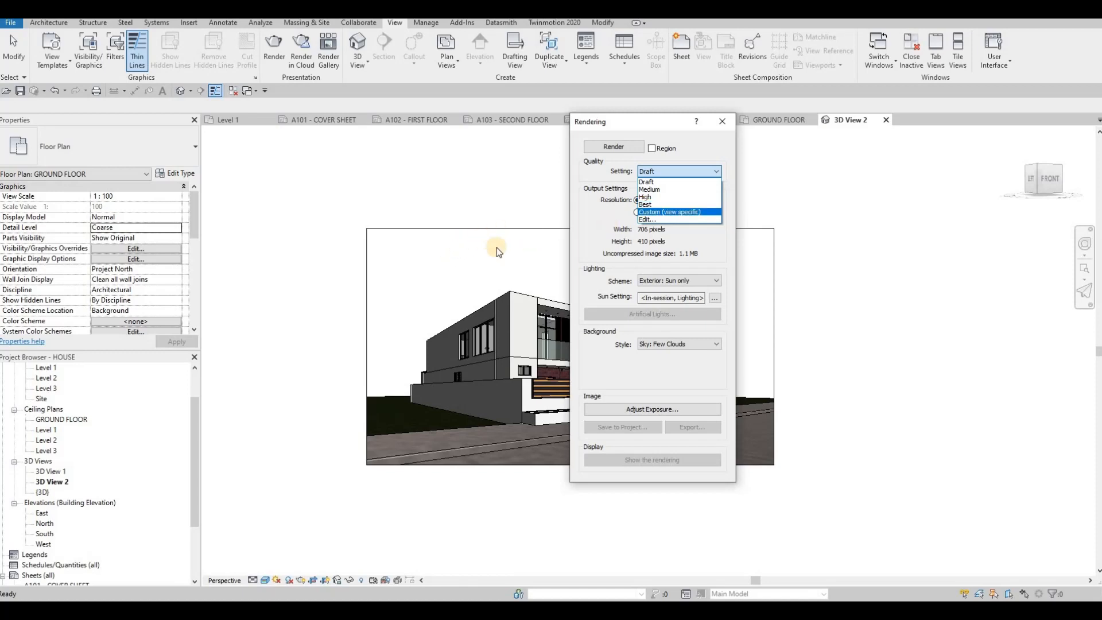
pyautogui.click(660, 183)
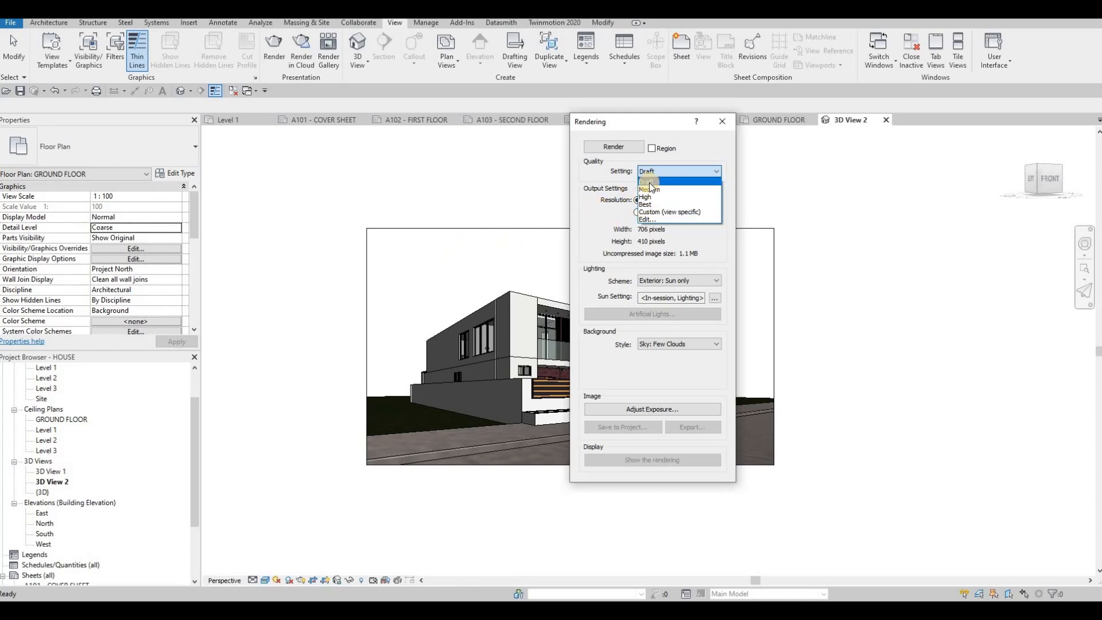
pyautogui.click(663, 174)
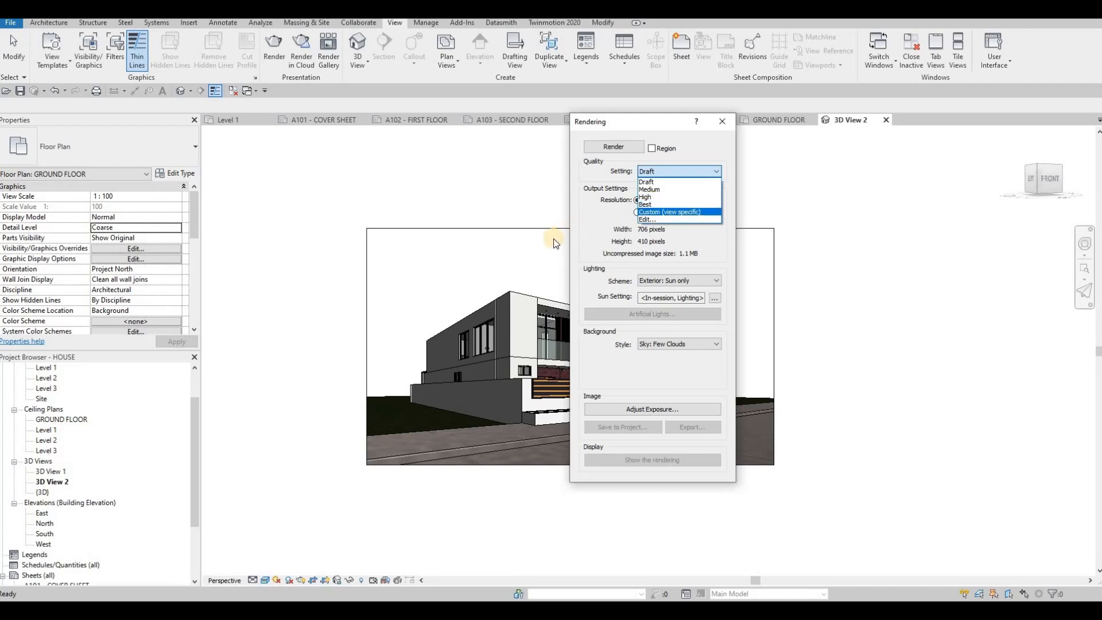
pyautogui.click(605, 147)
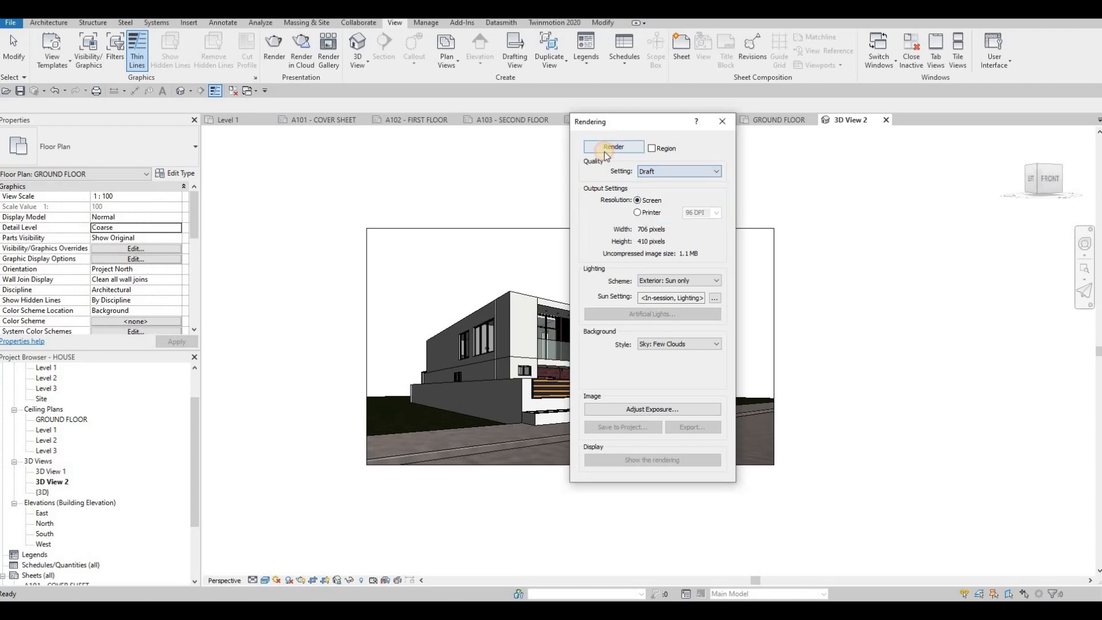
pyautogui.click(607, 148)
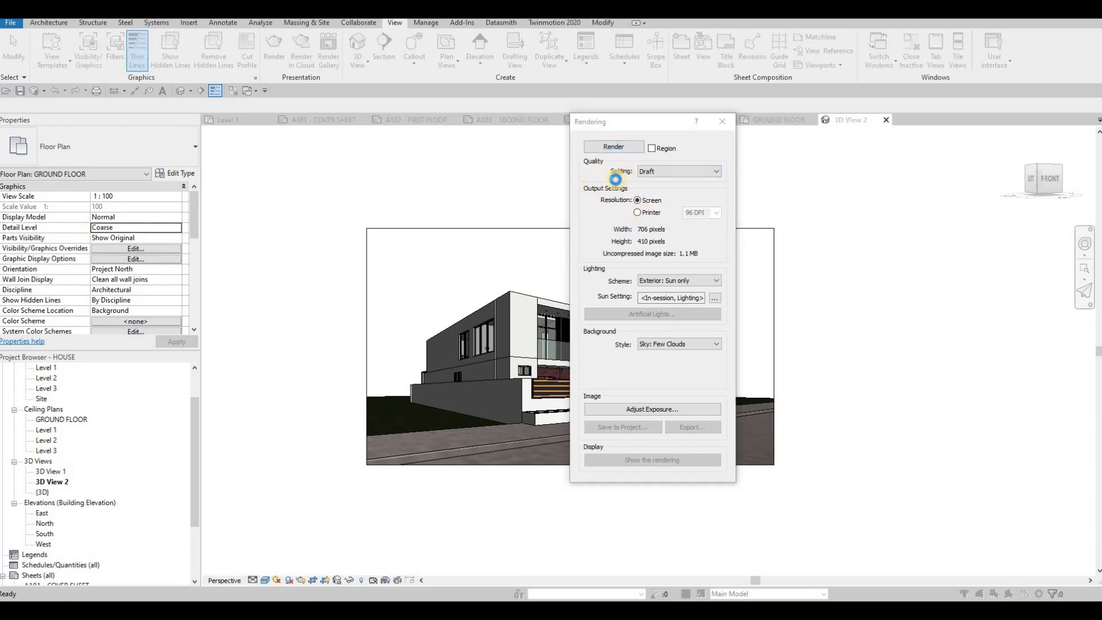
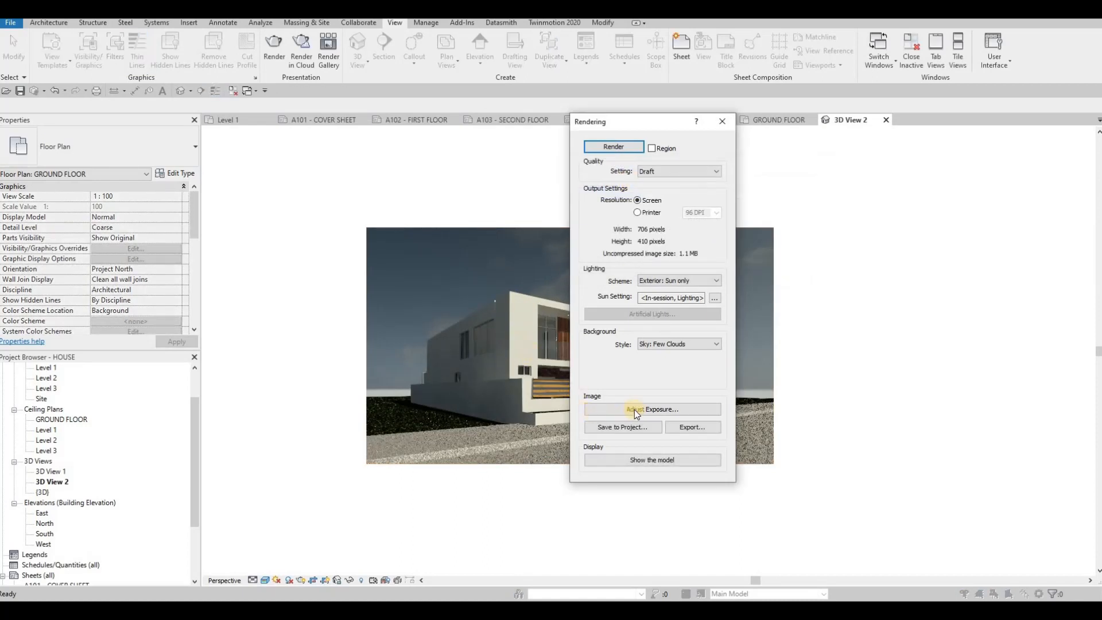
# Adjust the rendering's exposure control to exposure value 14.16, highlights 0.26 and saturation 0.70
pyautogui.moveTo(691, 122); pyautogui.dragTo(832, 125)
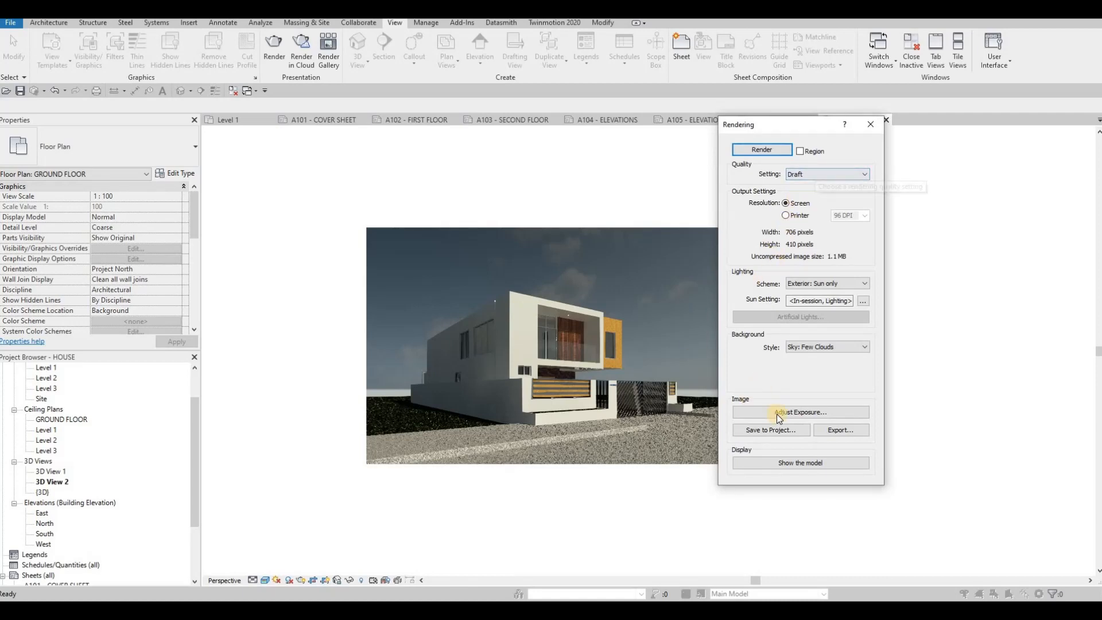
pyautogui.click(778, 414)
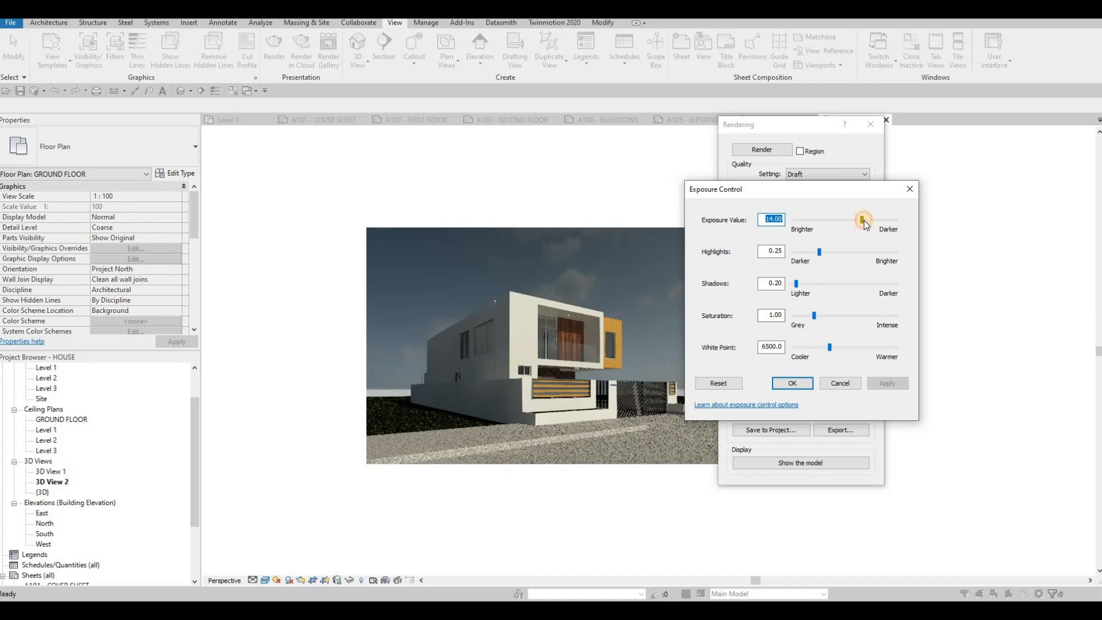
pyautogui.moveTo(864, 220); pyautogui.dragTo(865, 219)
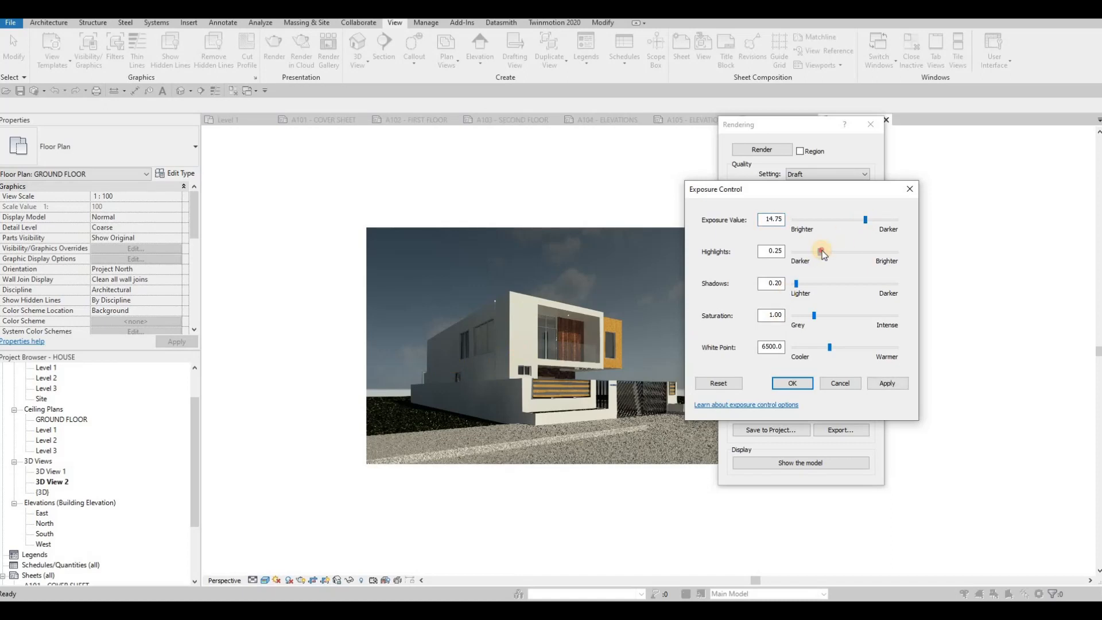
pyautogui.click(888, 383)
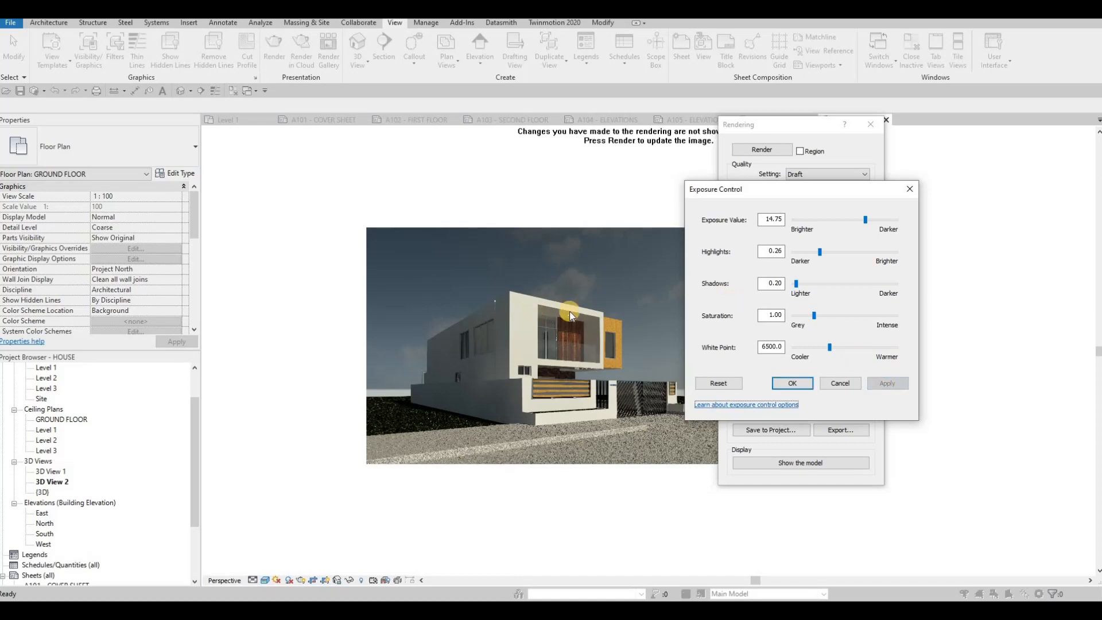
pyautogui.moveTo(816, 315); pyautogui.dragTo(819, 315)
pyautogui.click(886, 383)
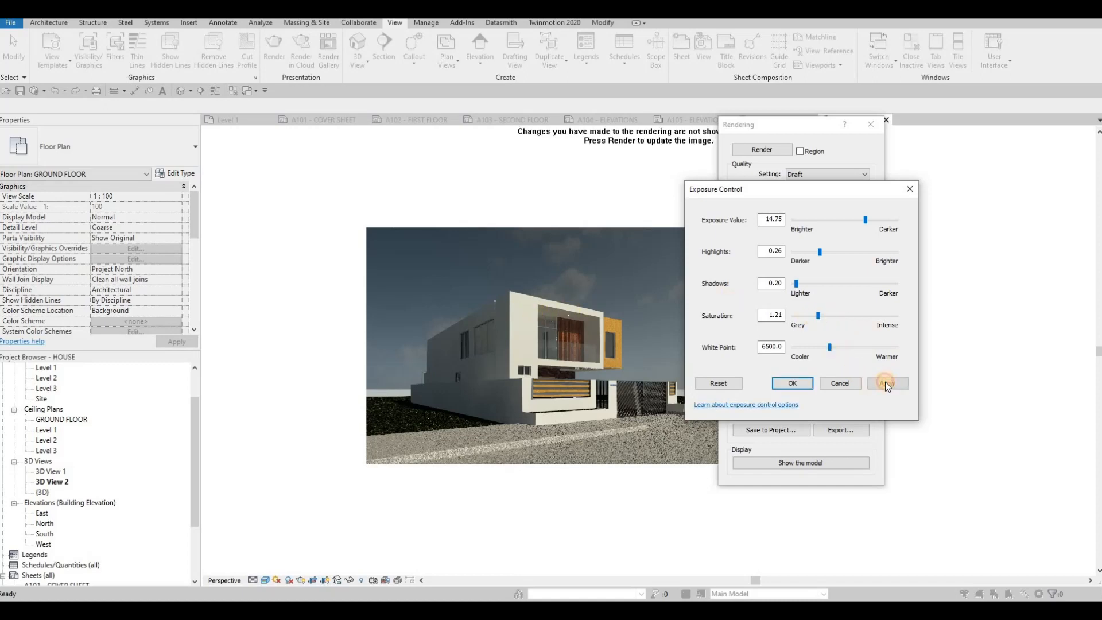
pyautogui.click(811, 319)
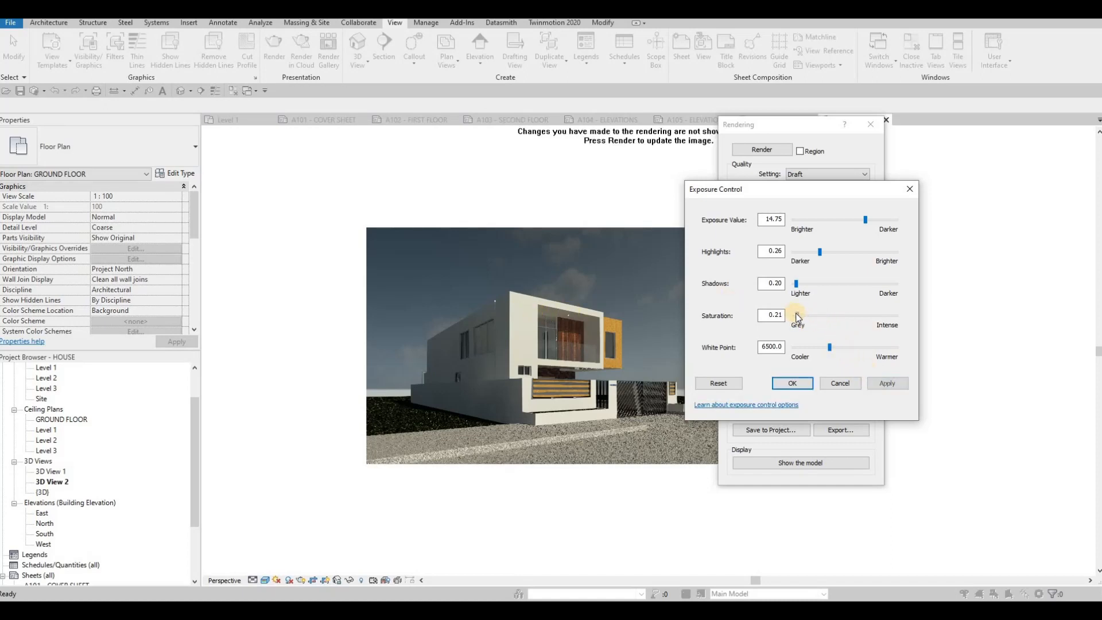
pyautogui.click(884, 382)
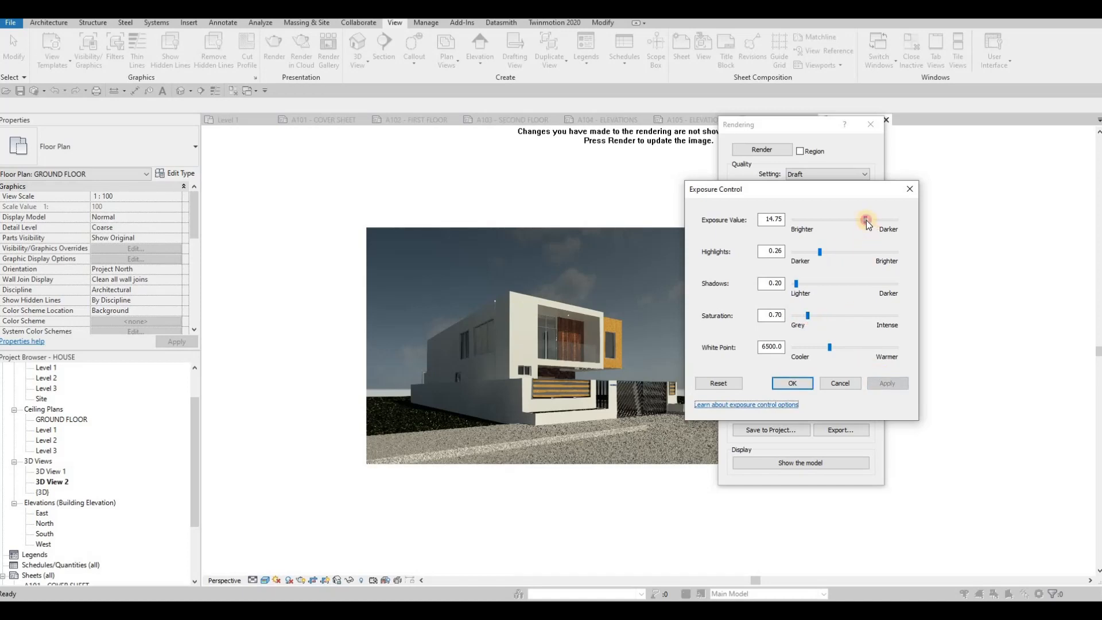
pyautogui.moveTo(866, 219); pyautogui.dragTo(863, 218)
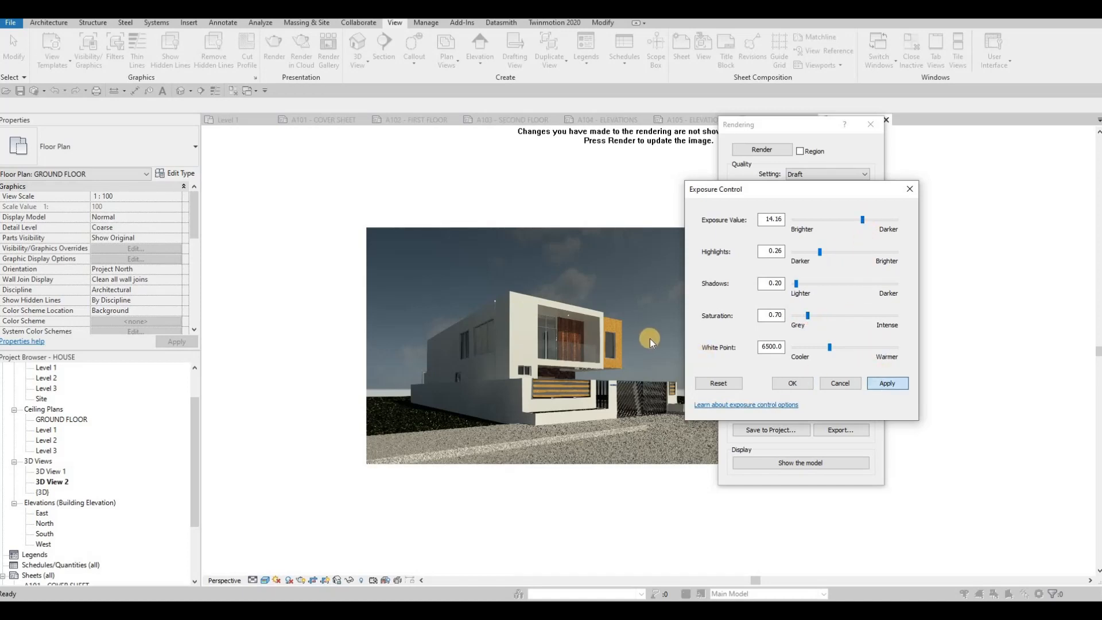
pyautogui.click(787, 384)
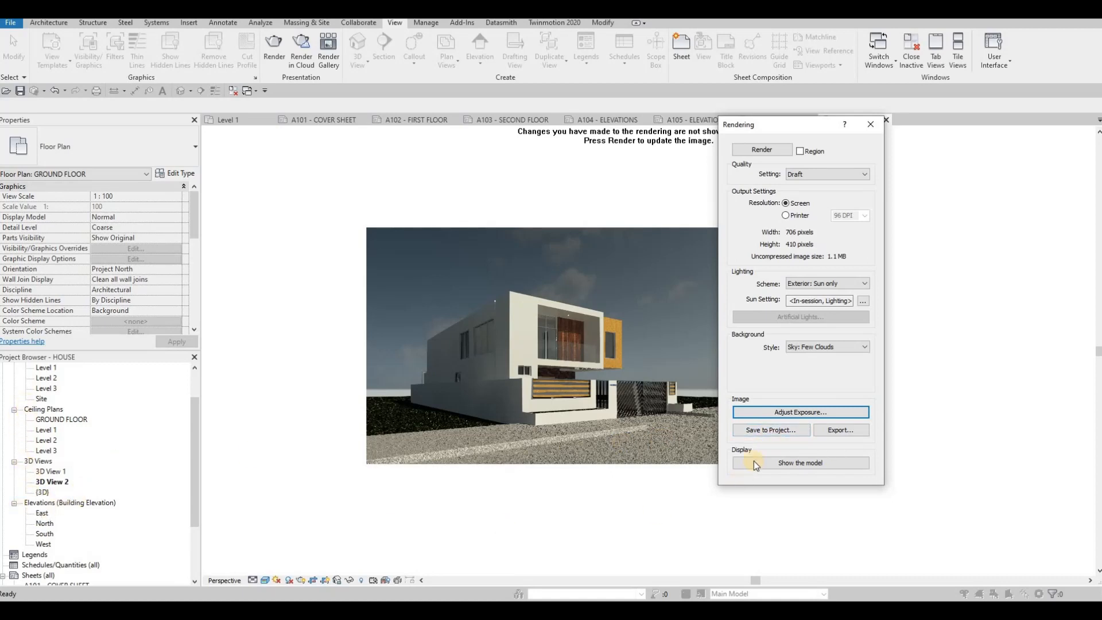
# Save the rendered image to the project under the suggested name
pyautogui.click(774, 431)
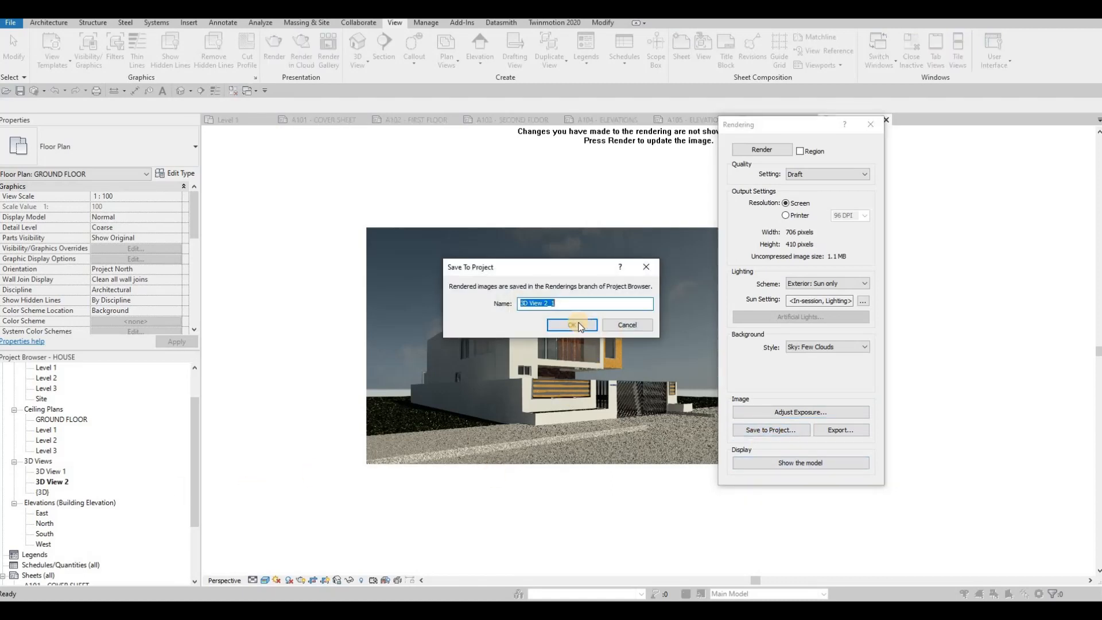
pyautogui.click(572, 324)
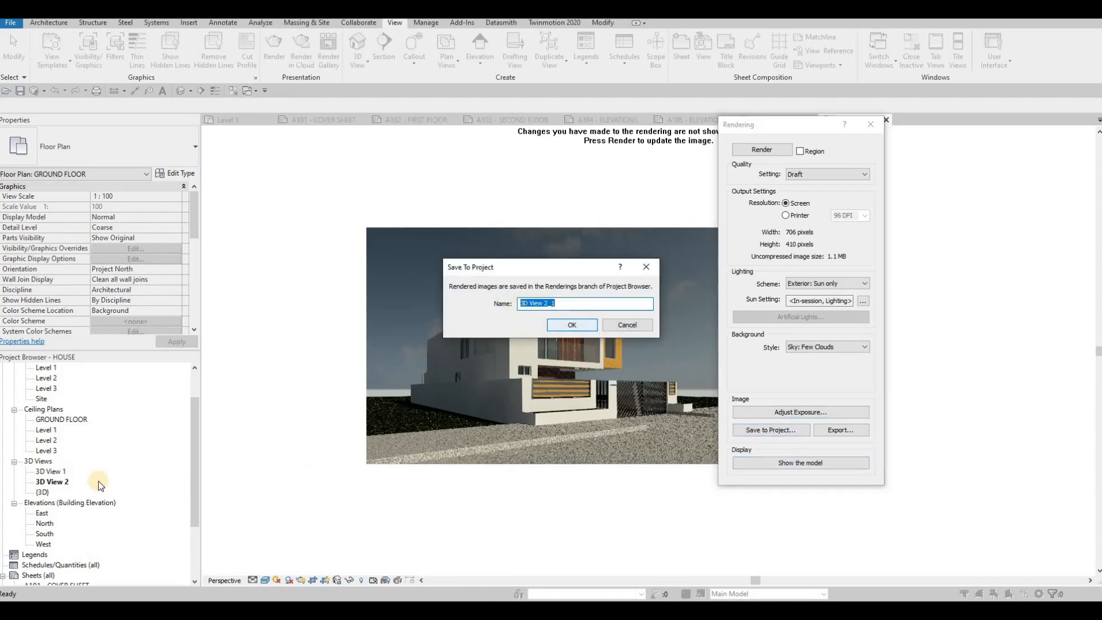
# Expand the Renderings branch of the project browser to reach the saved image and close the Rendering dialog
pyautogui.scroll(-2, 16, 519)
pyautogui.click(15, 515)
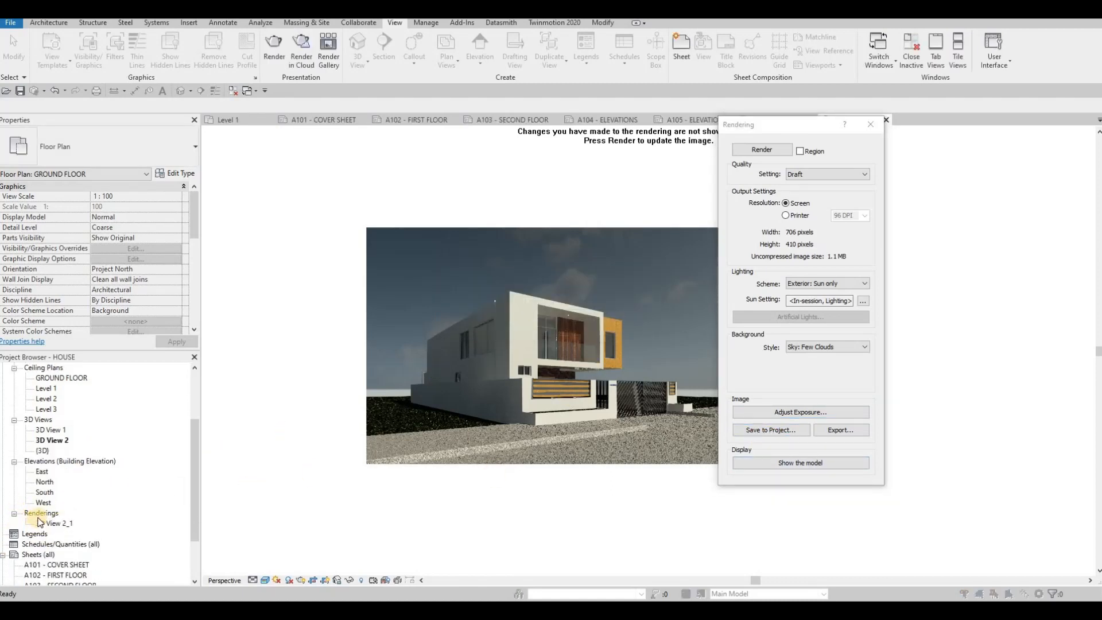
pyautogui.click(872, 127)
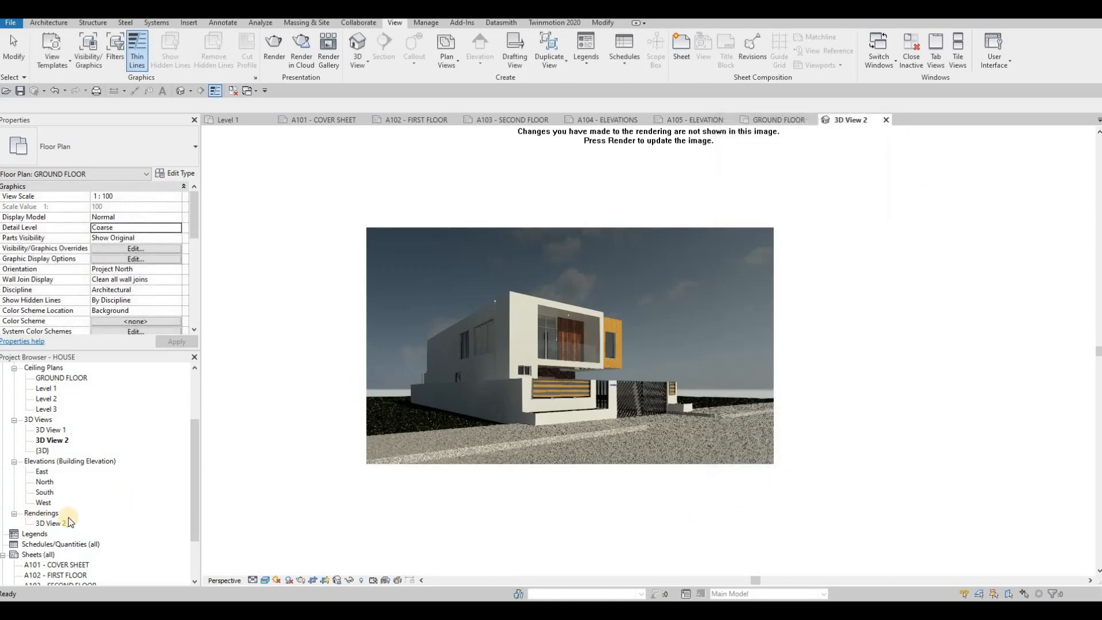
# Place the rendering 3D View 2_1 in the upper-left area of sheet A101 - COVER SHEET and set its viewport type to No Title
pyautogui.click(317, 120)
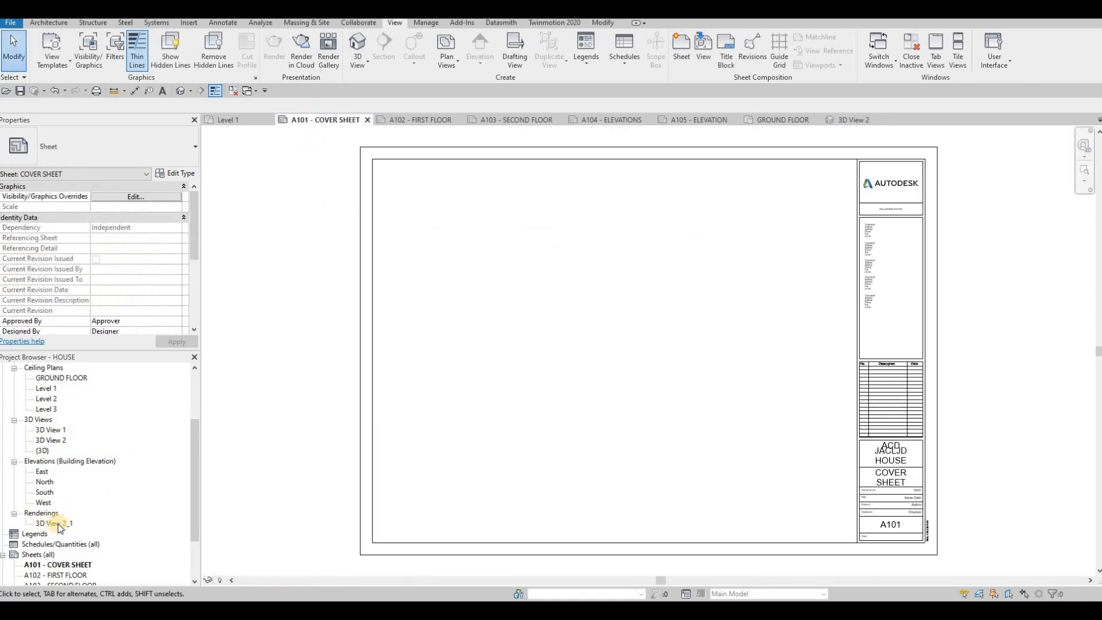
pyautogui.moveTo(58, 523); pyautogui.dragTo(508, 247)
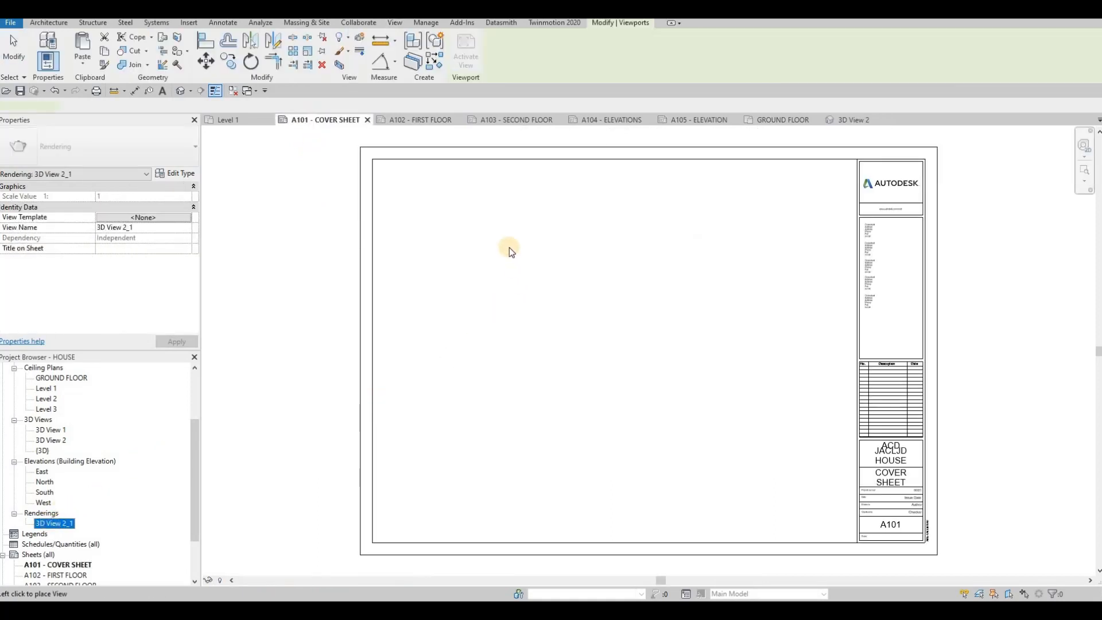
pyautogui.click(491, 228)
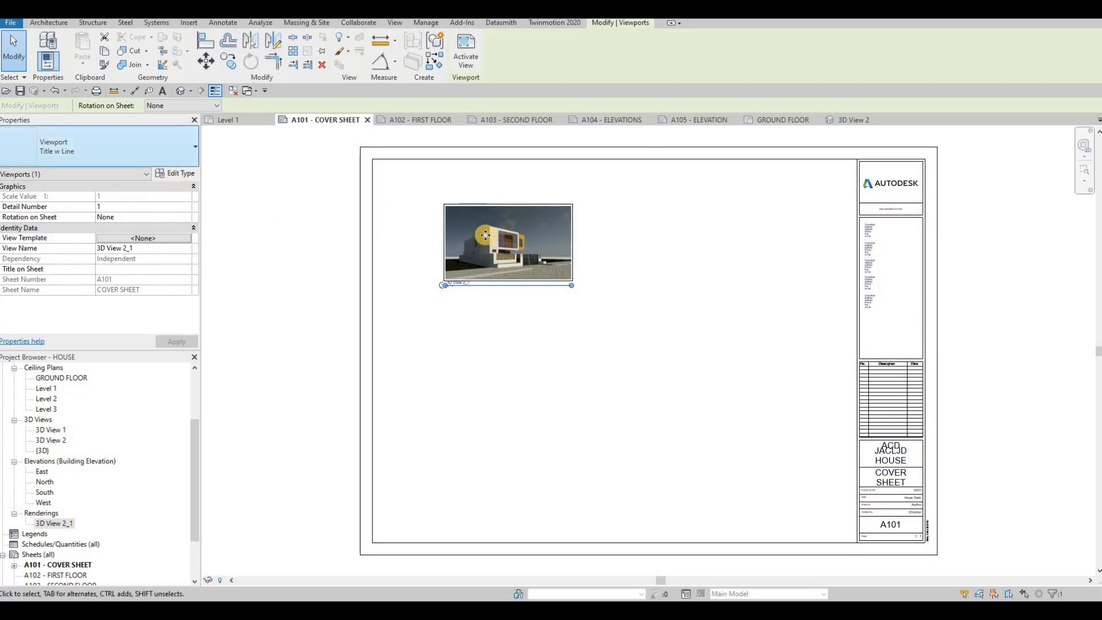
pyautogui.click(155, 155)
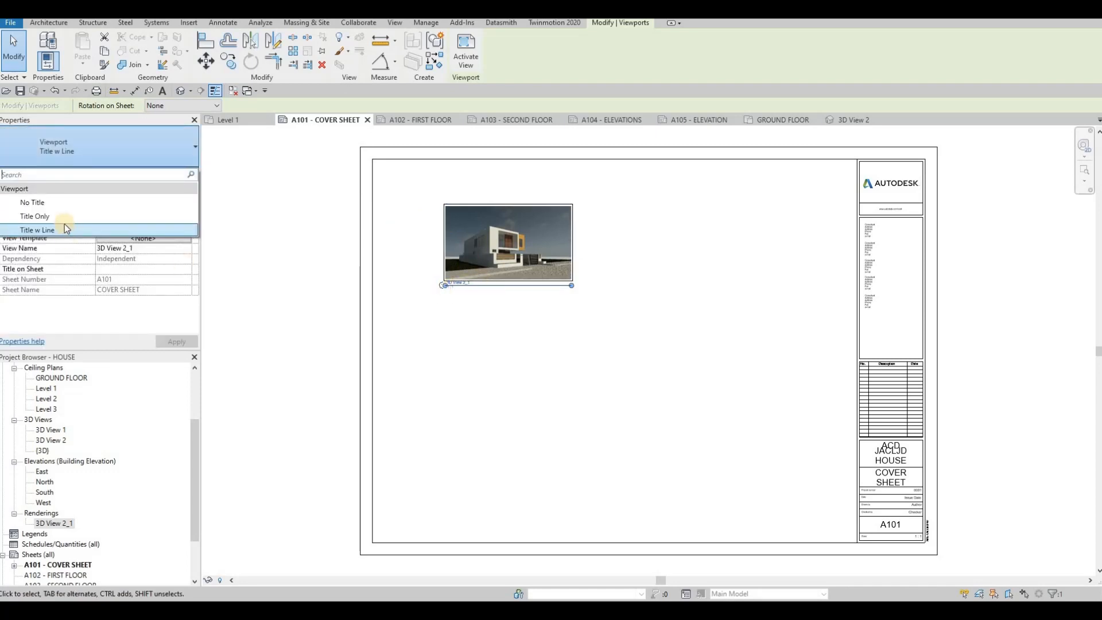
pyautogui.click(34, 203)
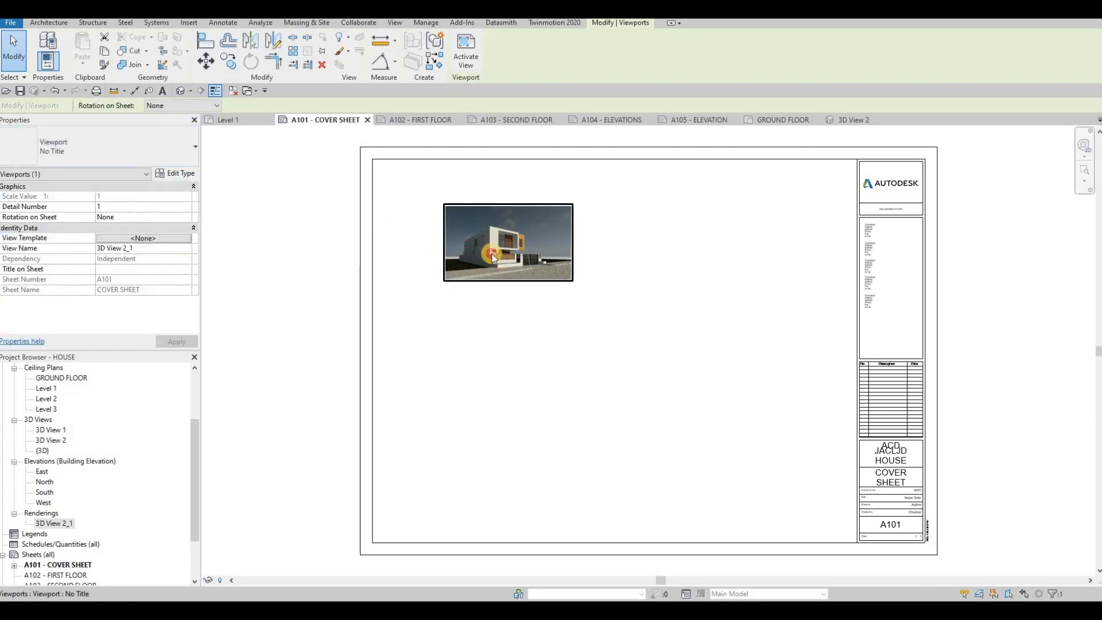
# Activate the rendering's viewport on the cover sheet and enlarge the image from its lower-right corner with proportions locked
pyautogui.doubleClick(539, 267)
pyautogui.click(571, 283)
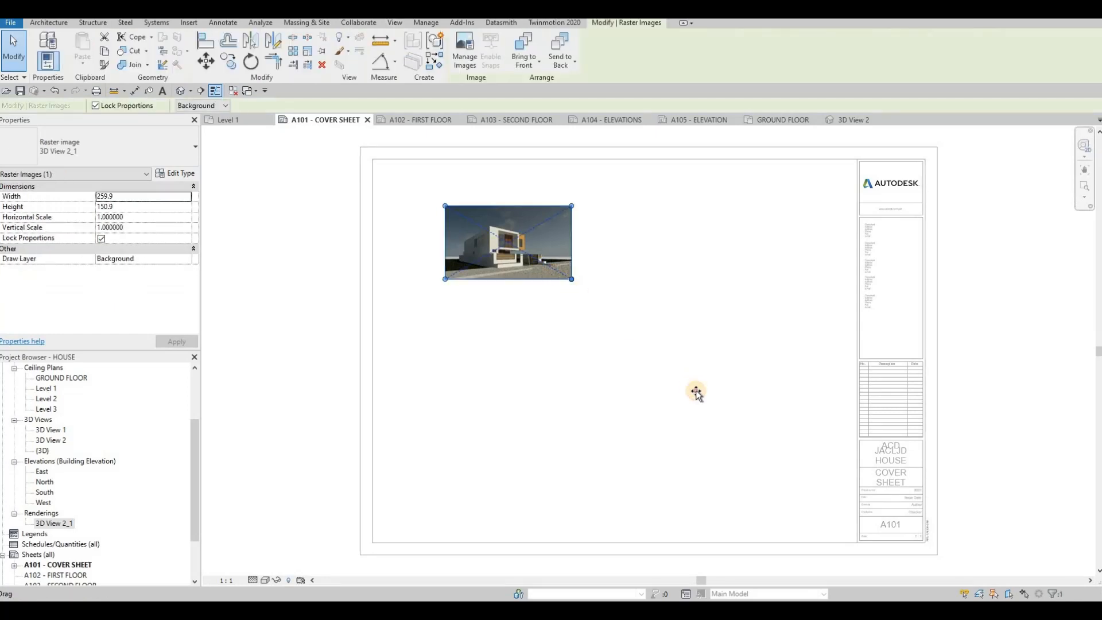
# Enlarge the rendered house image on the cover sheet to about 747 wide by 434 high and move it toward the sheet's upper-left corner
pyautogui.moveTo(606, 307); pyautogui.dragTo(711, 359)
pyautogui.moveTo(568, 279); pyautogui.dragTo(524, 255)
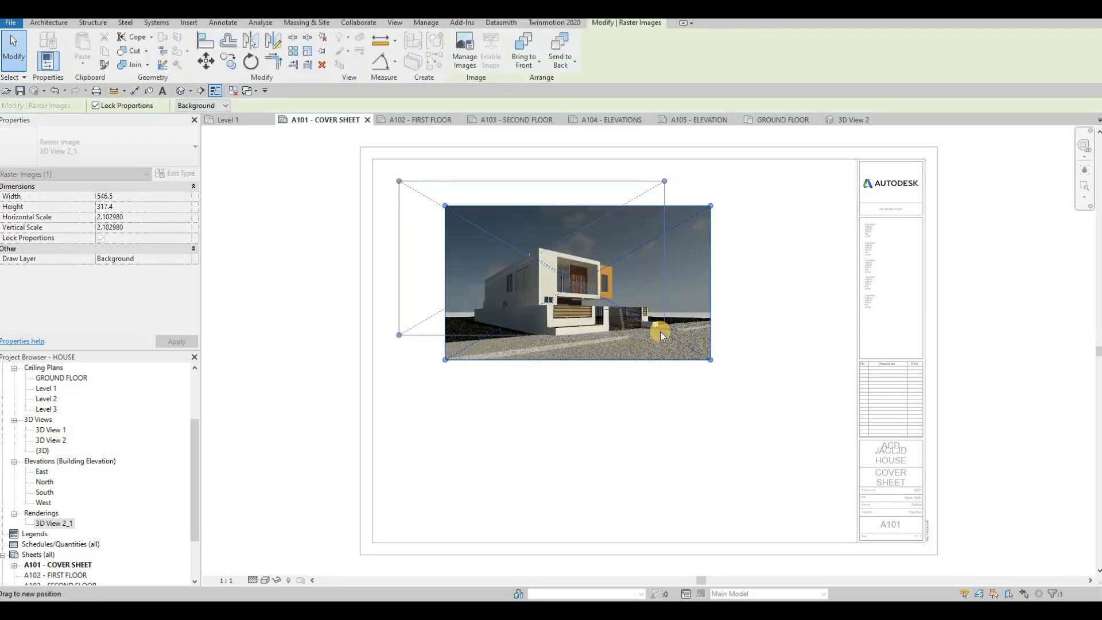
pyautogui.moveTo(664, 334); pyautogui.dragTo(756, 388)
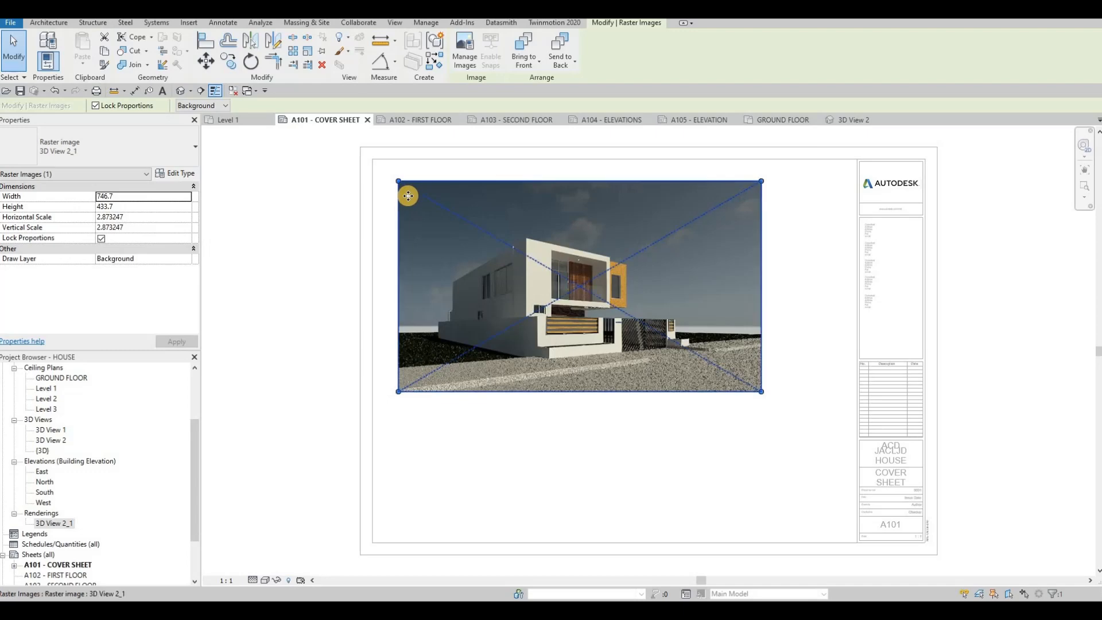
# Nudge the rendered image left and up in small increments so it sits close to the title block's upper-left border corner
pyautogui.press('Left')
pyautogui.press('Left')
pyautogui.press('Left')
pyautogui.press('Up')
pyautogui.press('Up')
pyautogui.press('Up')
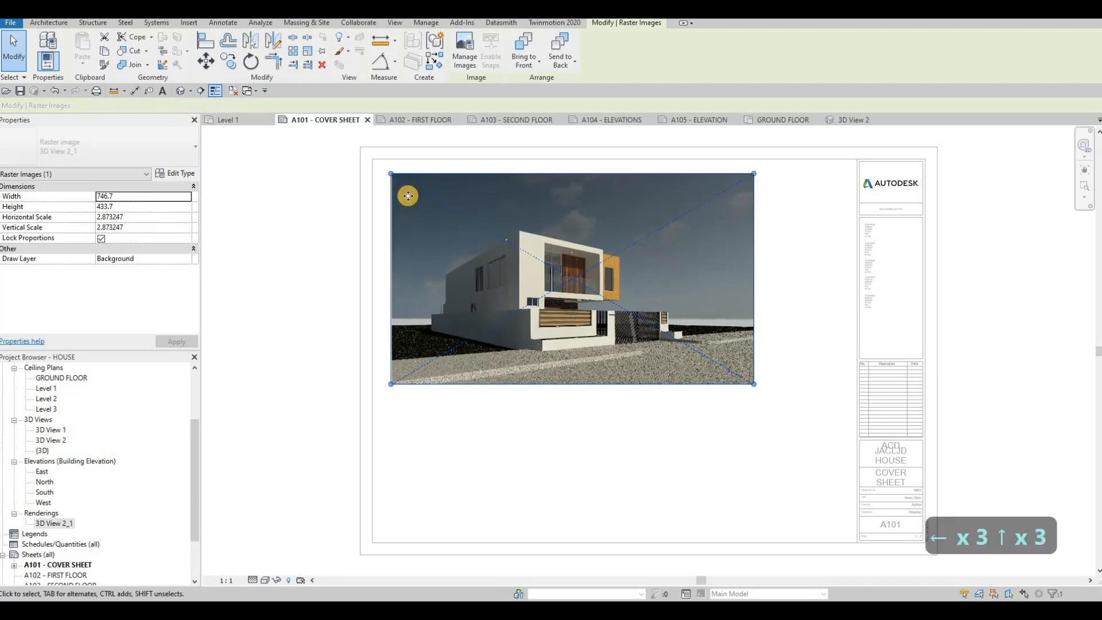
pyautogui.press('Left')
pyautogui.click(296, 216)
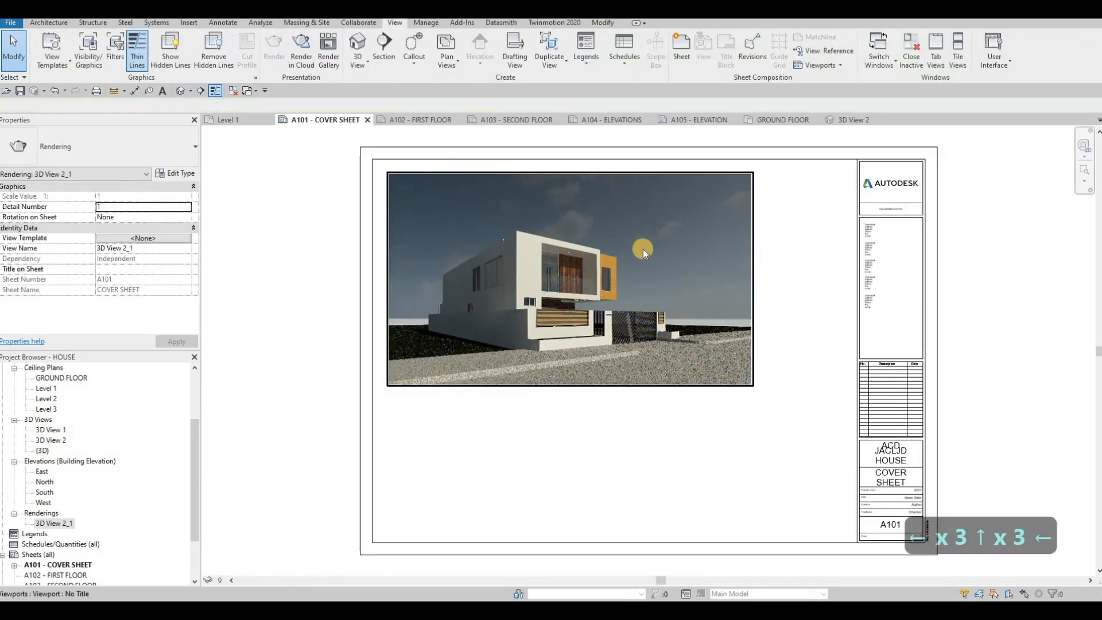
# Create a new sheet list schedule containing the Sheet Number and Sheet Name fields, in that order
pyautogui.moveTo(640, 215); pyautogui.dragTo(554, 242, button='middle')
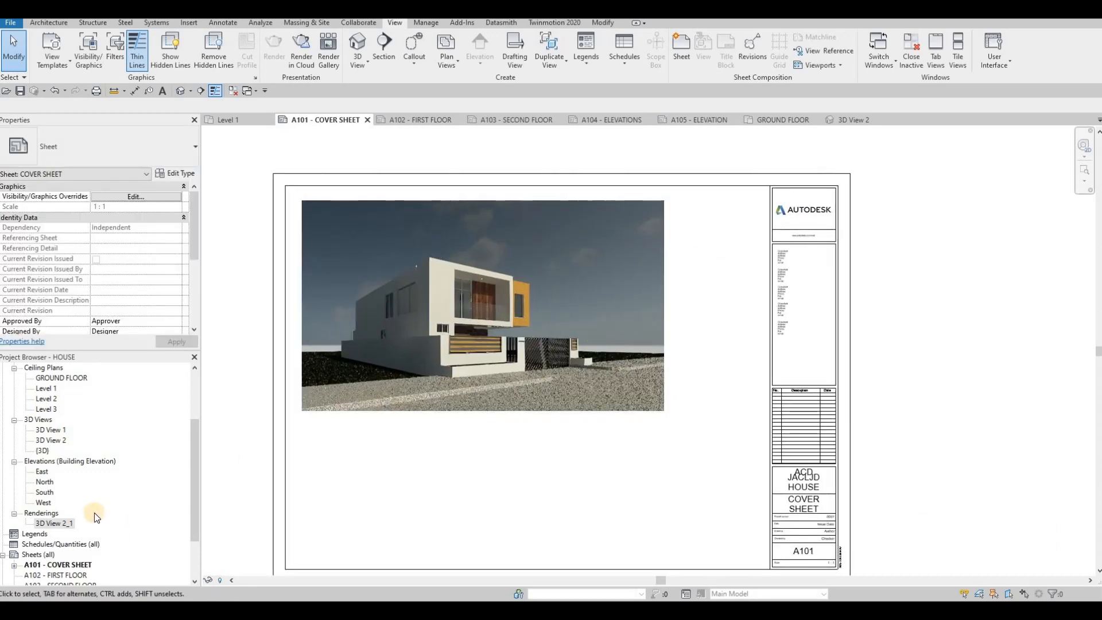
pyautogui.scroll(1, 69, 522)
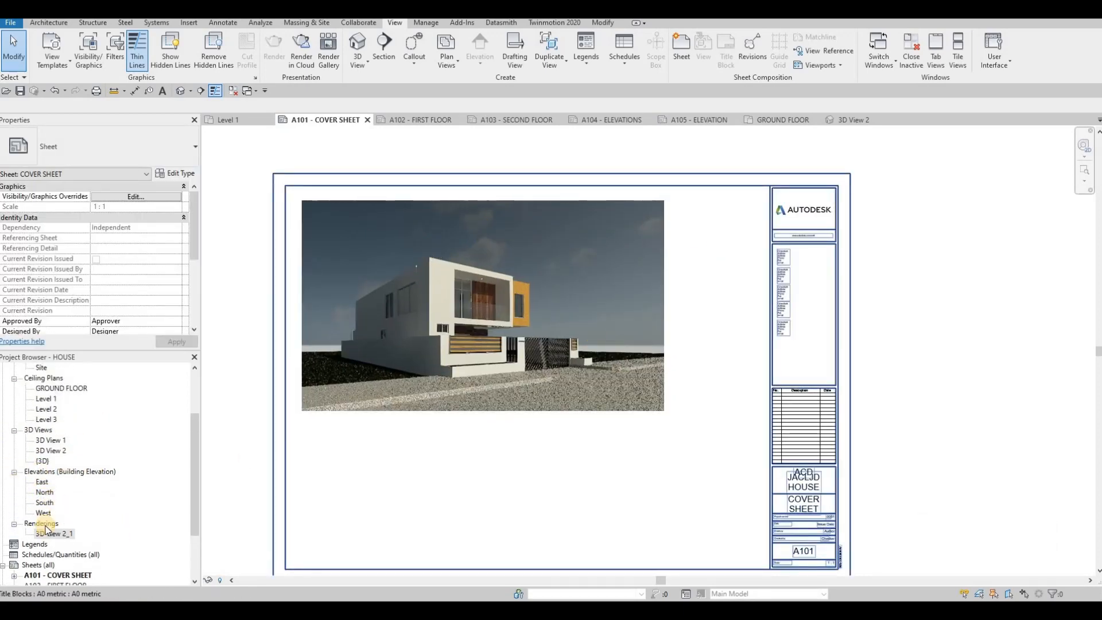
pyautogui.scroll(-4, 46, 527)
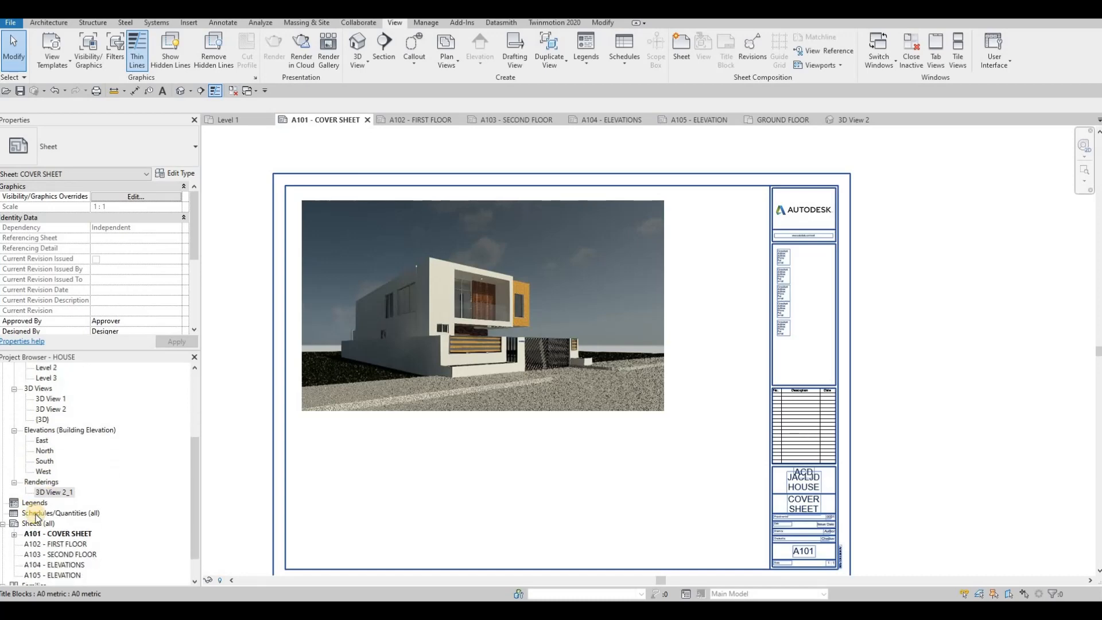
pyautogui.rightClick(36, 515)
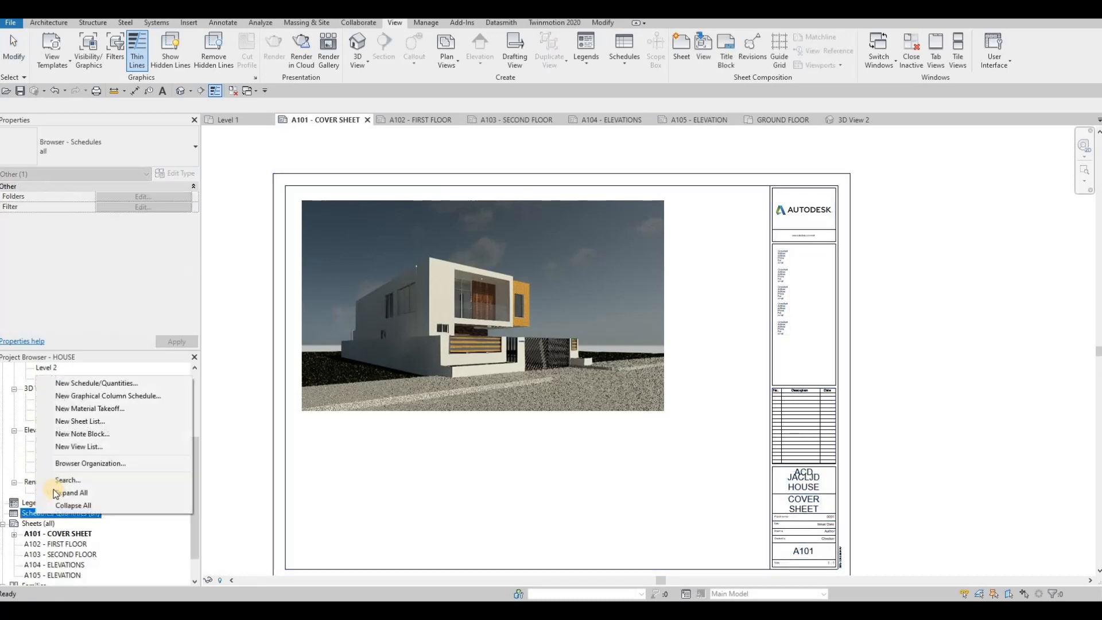
pyautogui.click(77, 421)
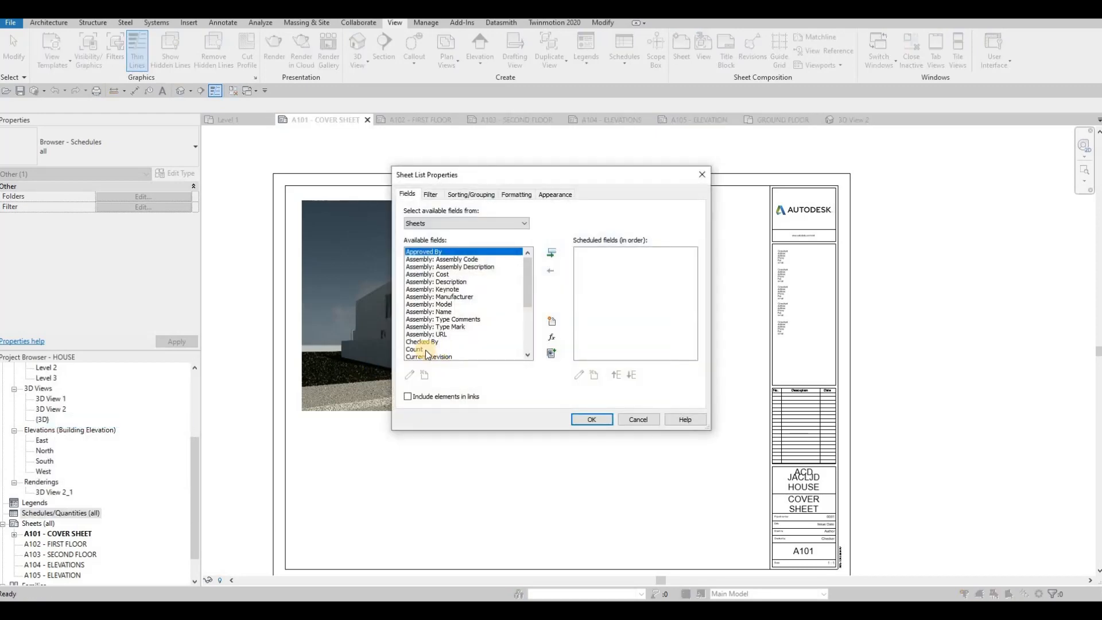
pyautogui.scroll(-4, 427, 354)
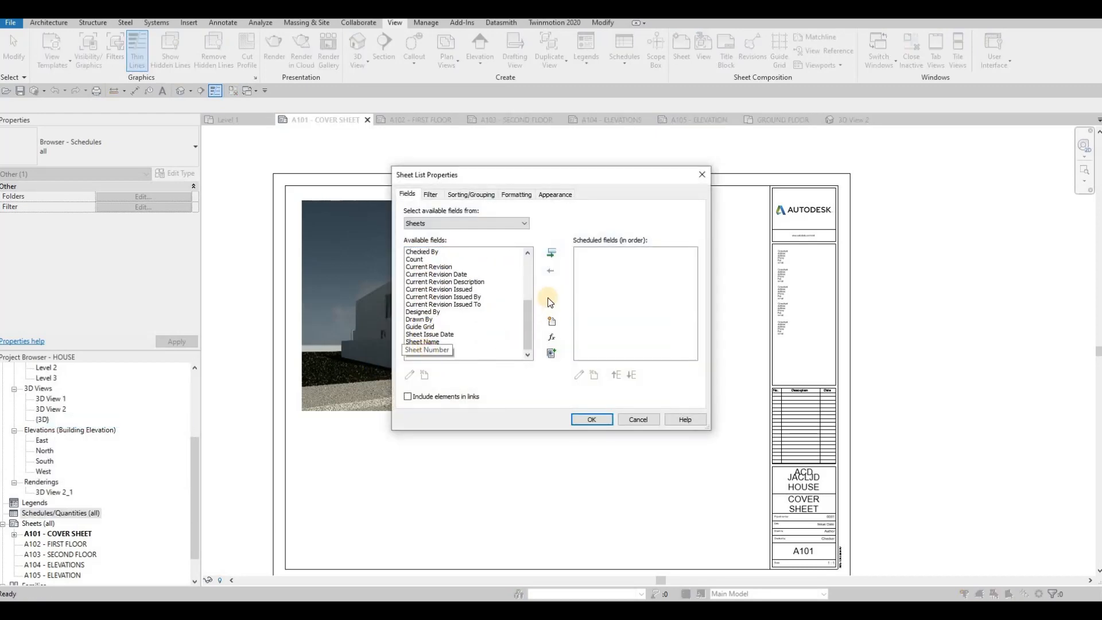
pyautogui.click(550, 250)
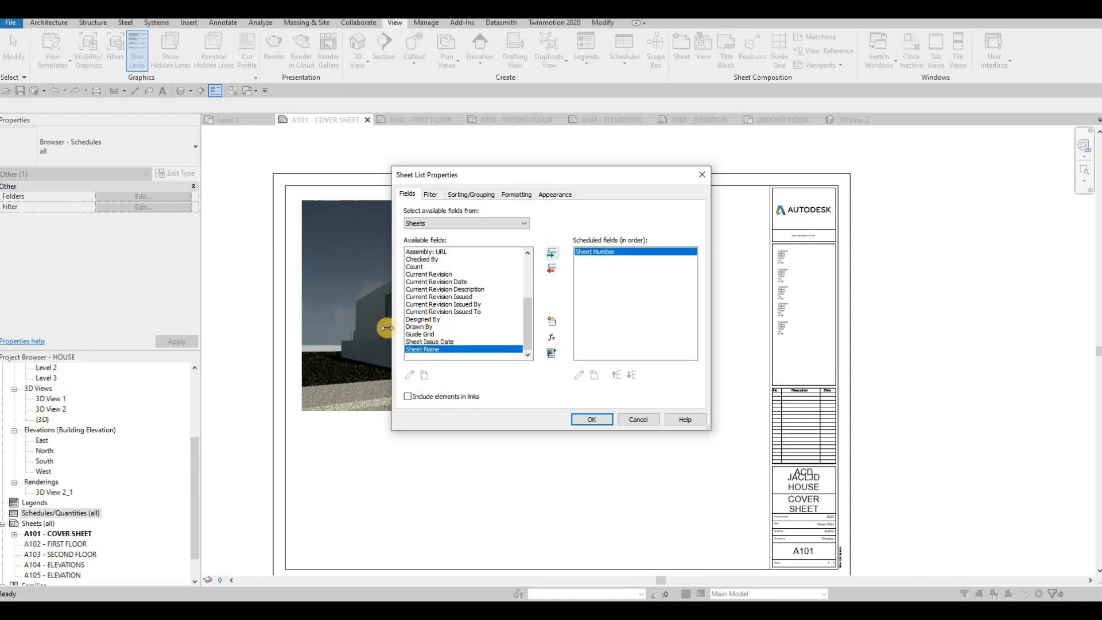
pyautogui.click(550, 253)
pyautogui.scroll(4, 417, 322)
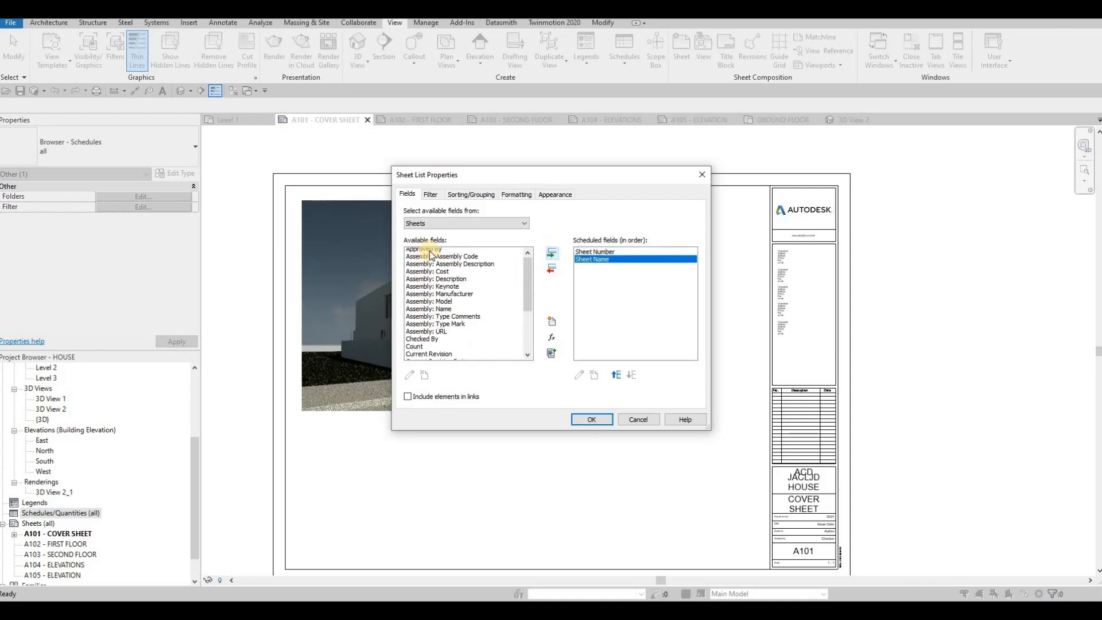
pyautogui.scroll(-4, 577, 304)
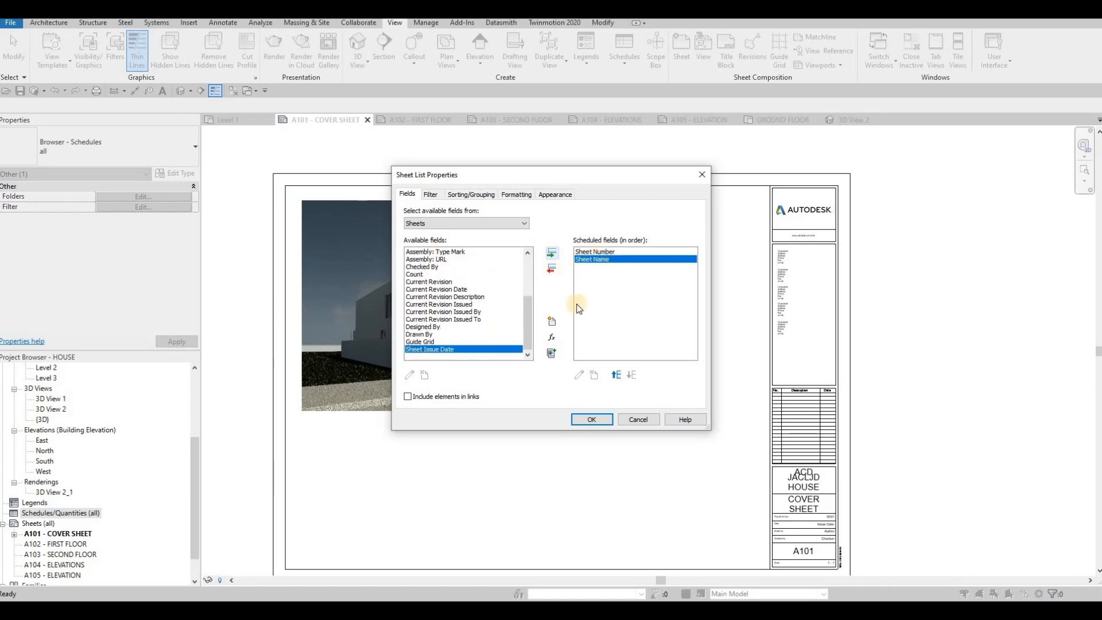
pyautogui.click(598, 422)
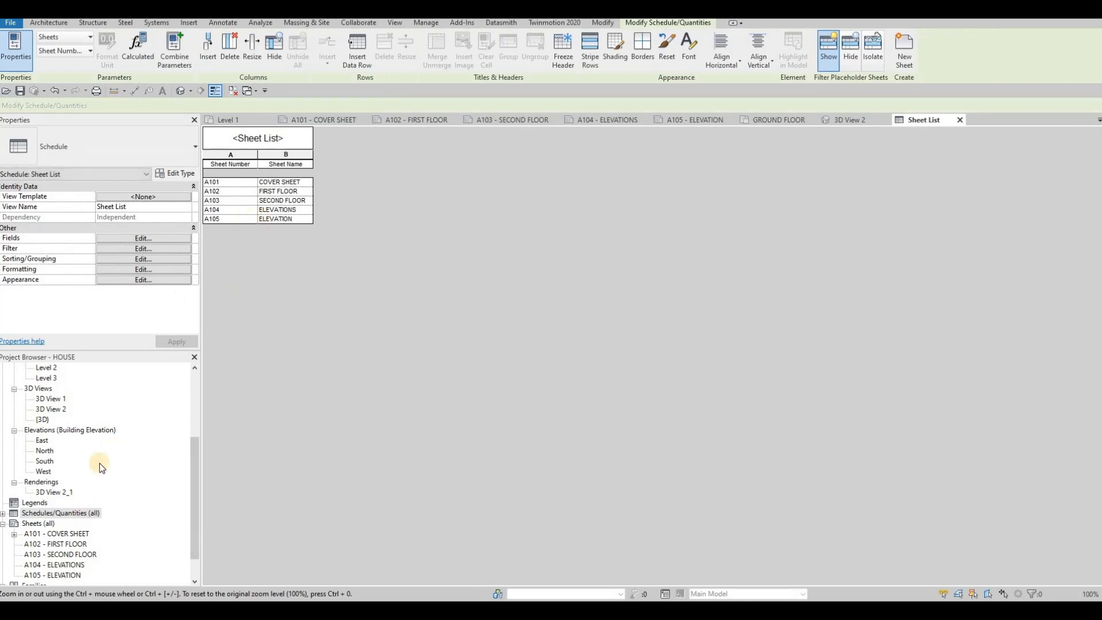
# Place the Sheet List schedule on the A101 cover sheet, in the blank area to the right of the rendered image
pyautogui.click(325, 122)
pyautogui.click(4, 513)
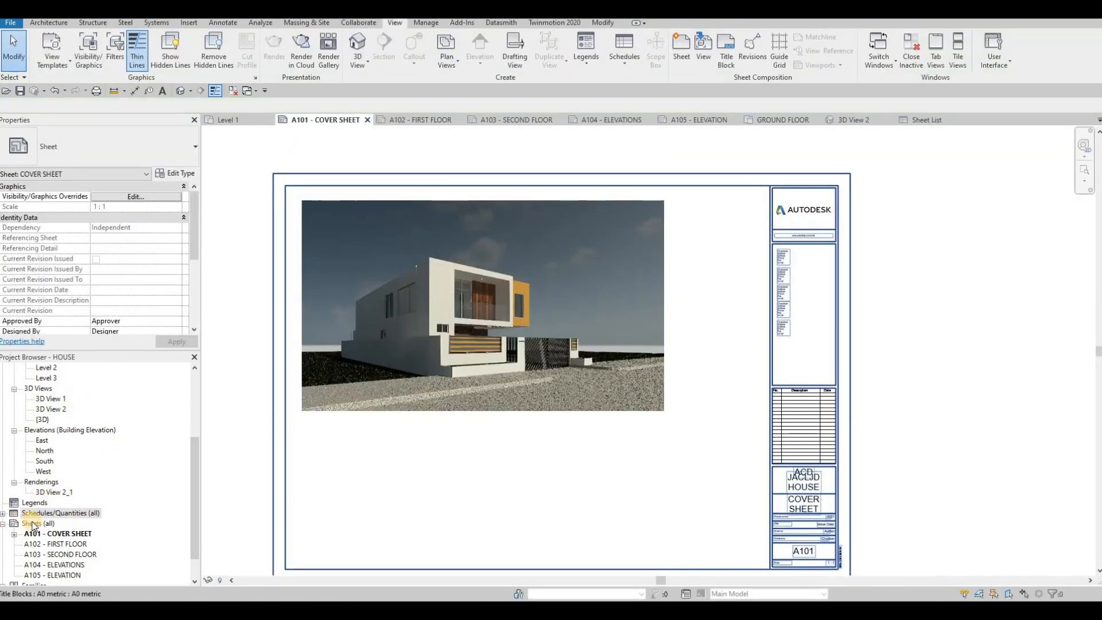
pyautogui.click(60, 514)
pyautogui.click(39, 523)
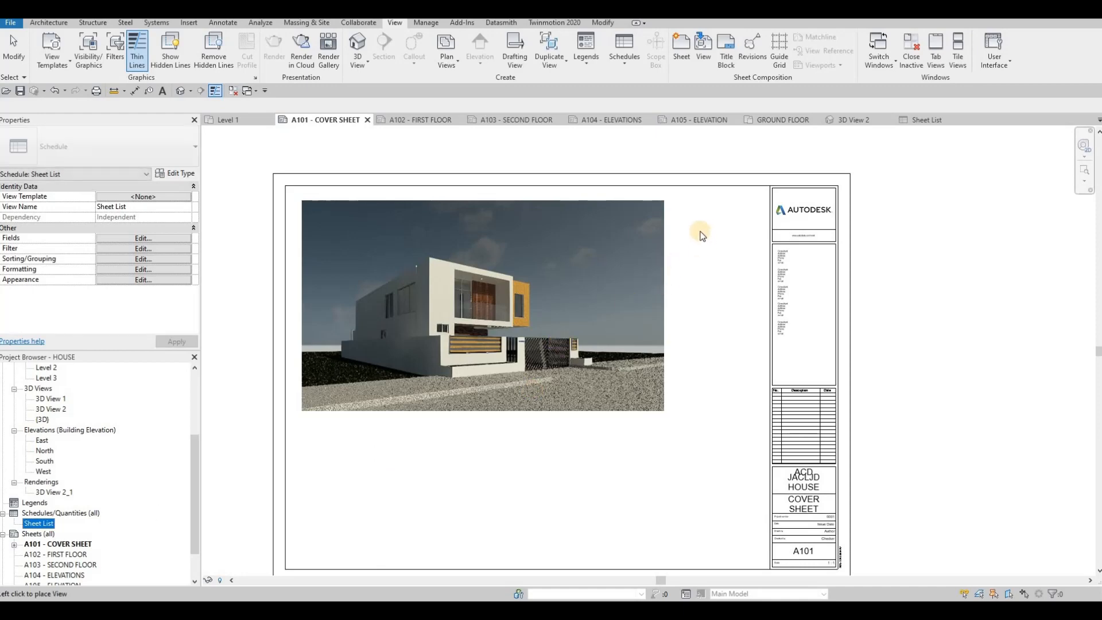
pyautogui.click(709, 210)
# Widen the Sheet Name column of the placed sheet list so each sheet name fits on one line
pyautogui.scroll(2, 710, 210)
pyautogui.scroll(2, 719, 205)
pyautogui.moveTo(706, 206); pyautogui.dragTo(788, 204)
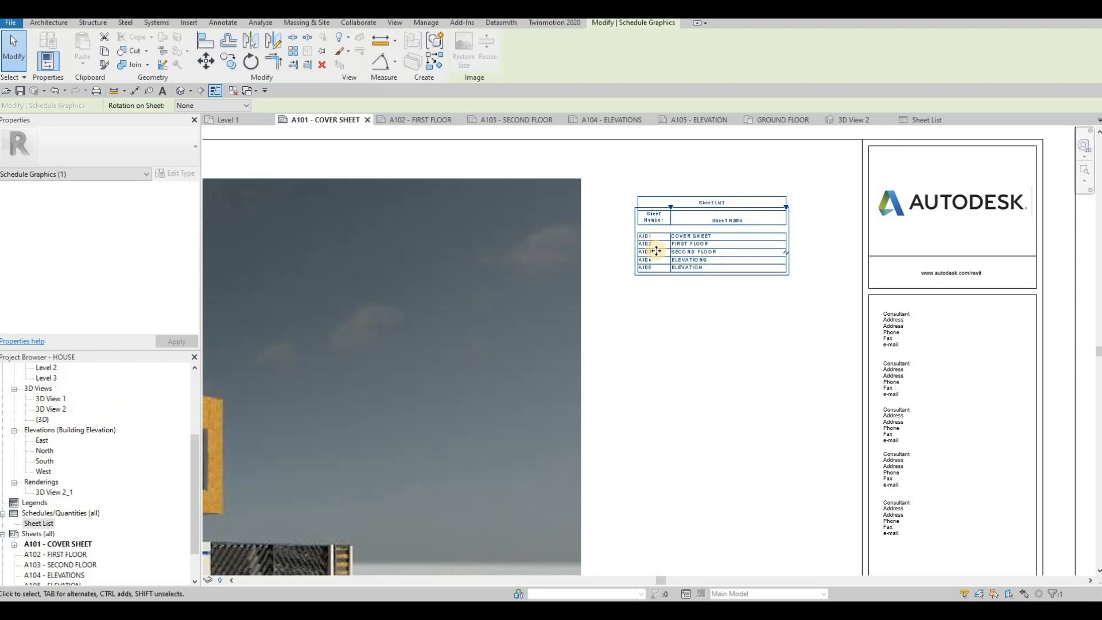
pyautogui.press('Escape')
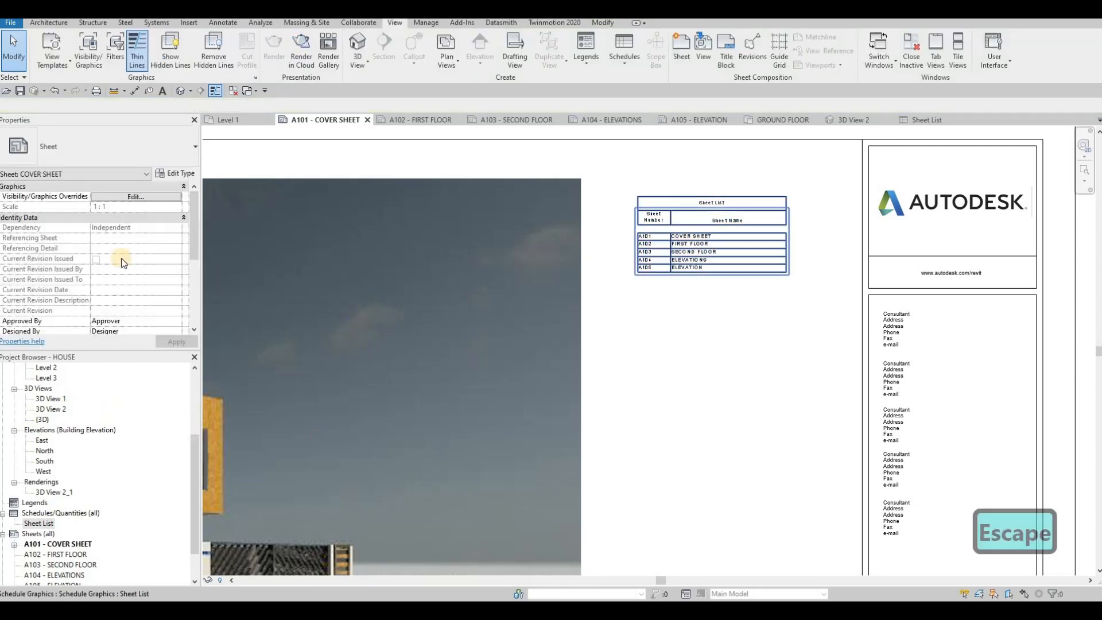
# Open the Sheet List schedule and turn off the blank row before data in its appearance settings
pyautogui.doubleClick(43, 525)
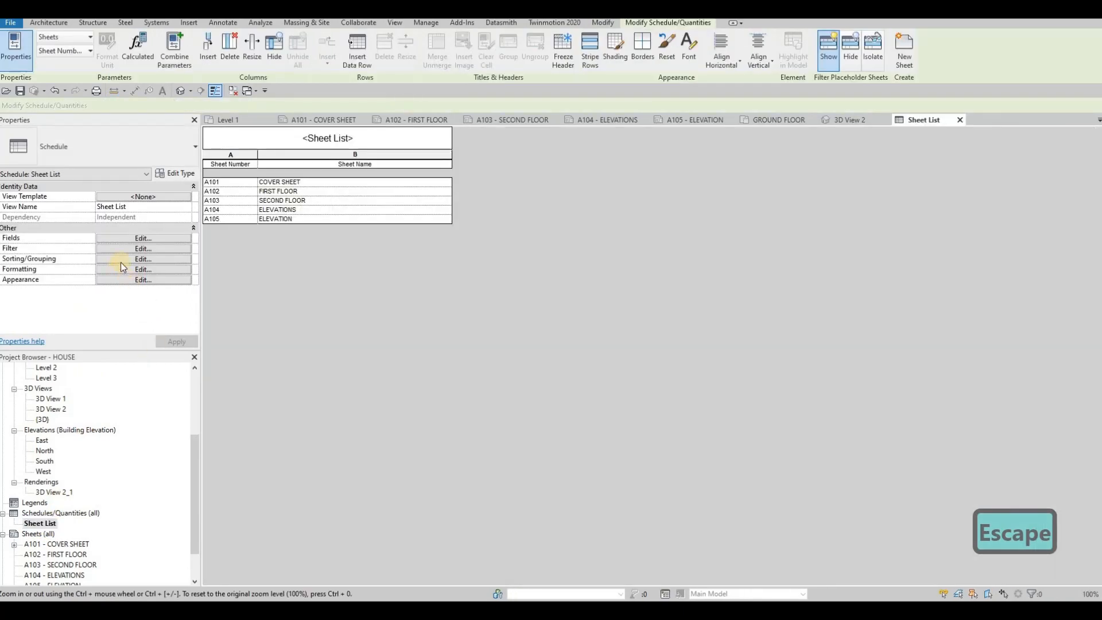
pyautogui.click(130, 249)
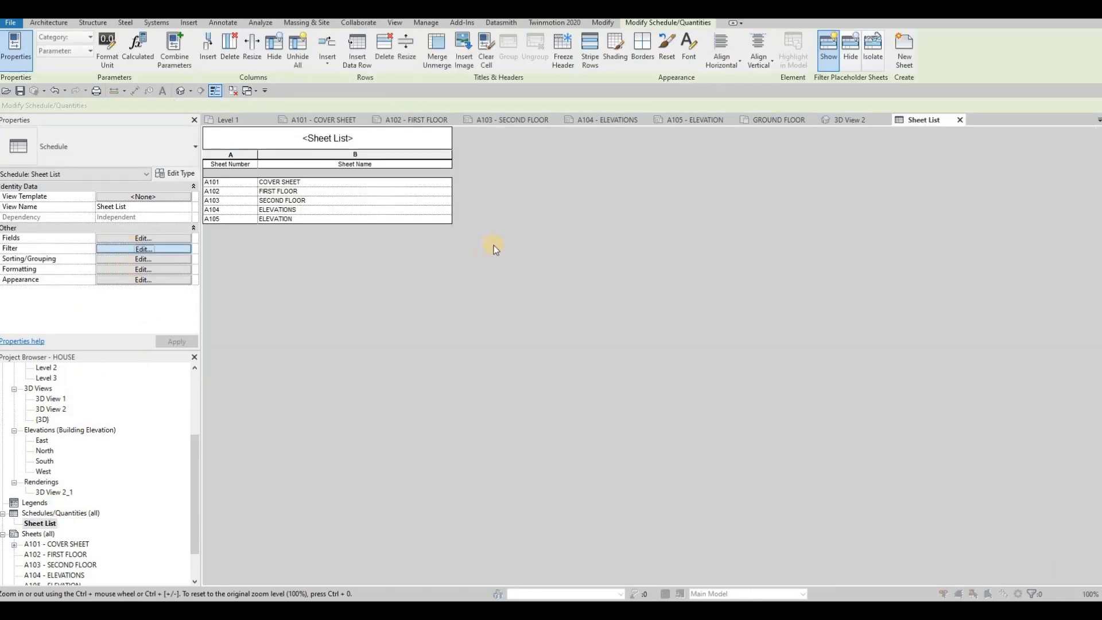
pyautogui.click(552, 194)
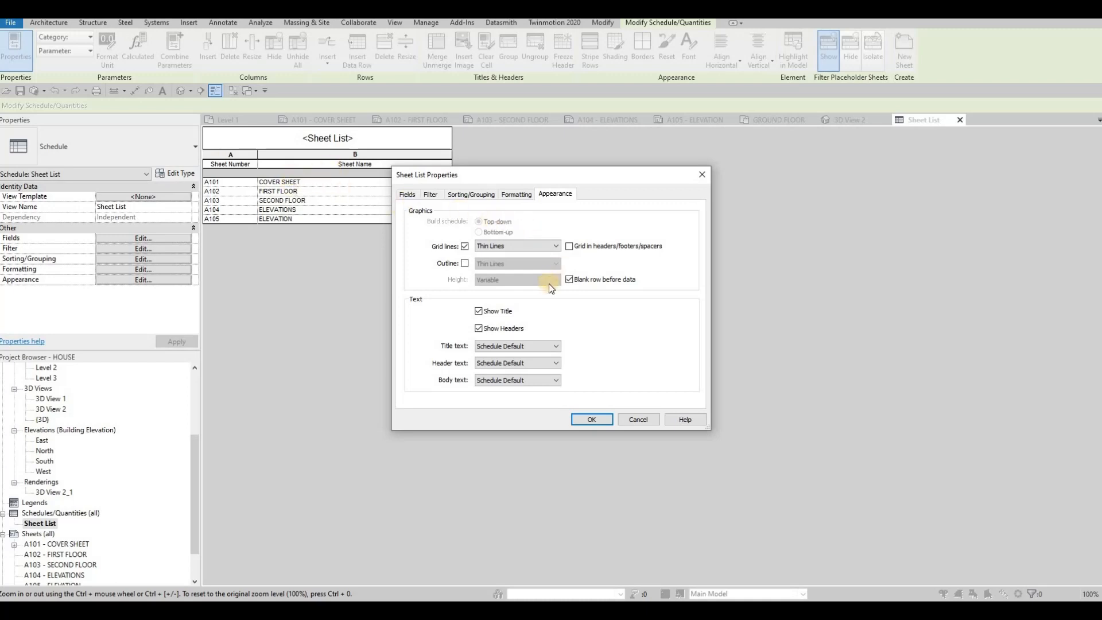
pyautogui.click(591, 419)
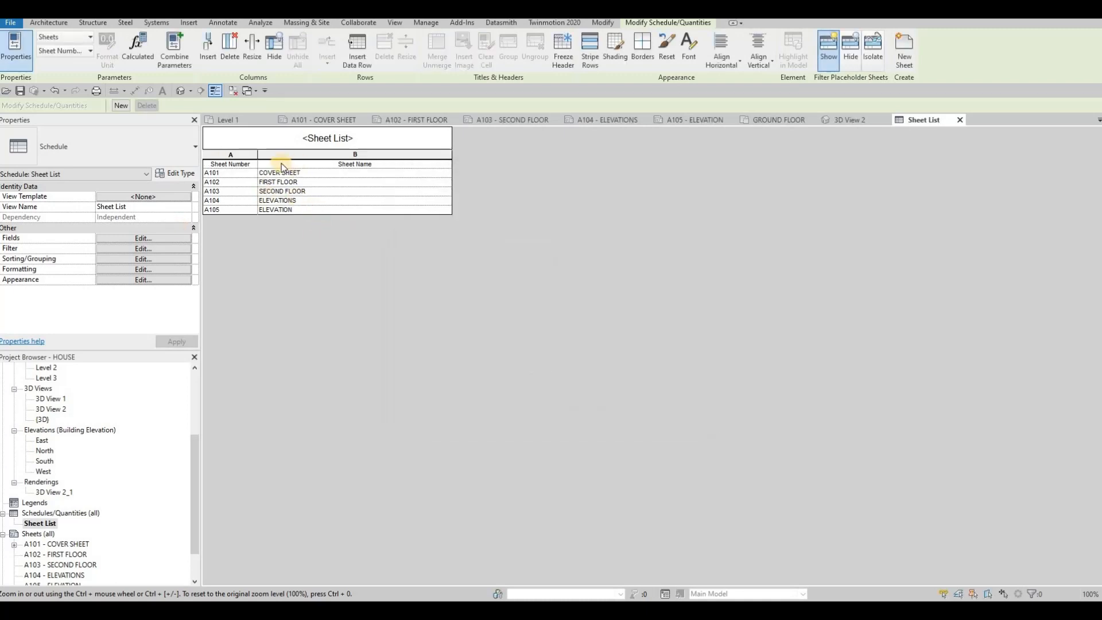
# Set the sheet list's title text to 8mm Arial, header text to 4mm Arial and body text to 3.5mm Arial
pyautogui.click(138, 251)
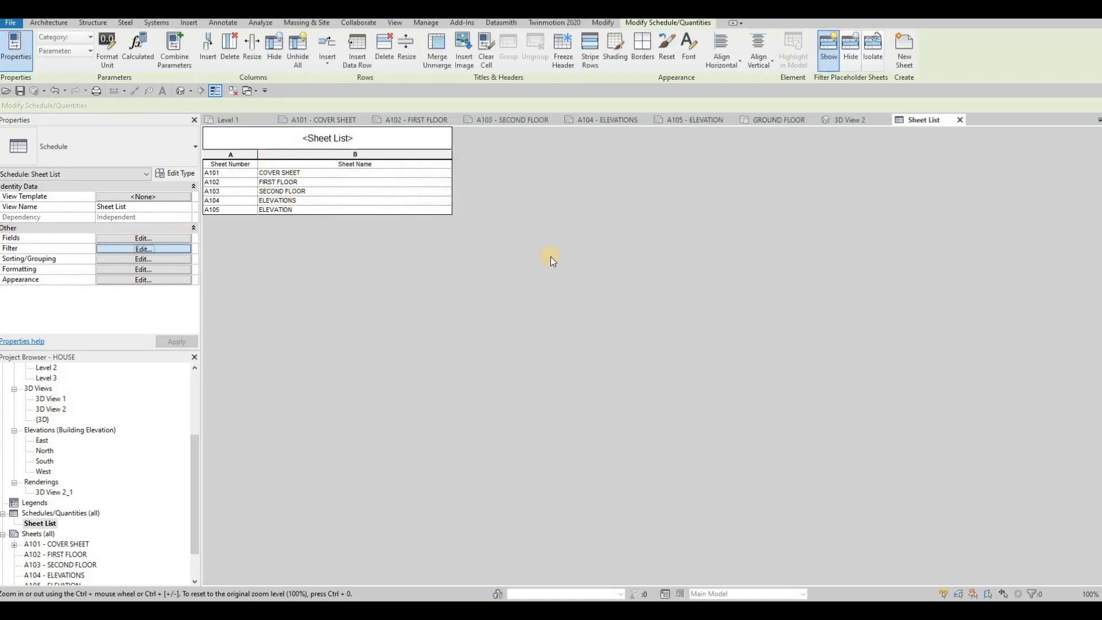
pyautogui.click(515, 195)
pyautogui.click(549, 194)
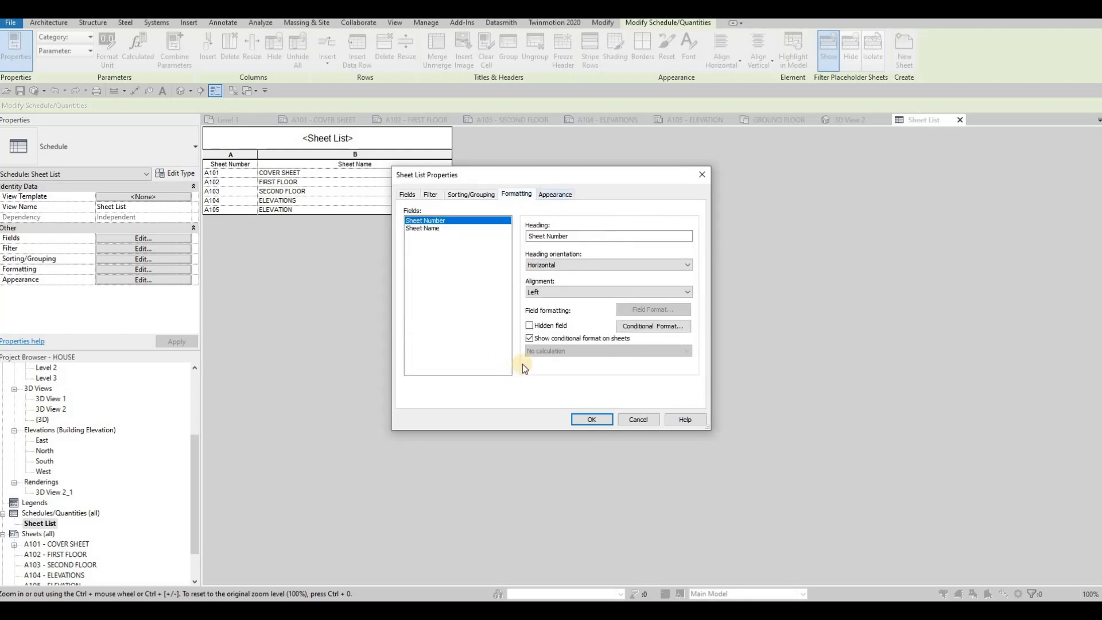
pyautogui.click(520, 345)
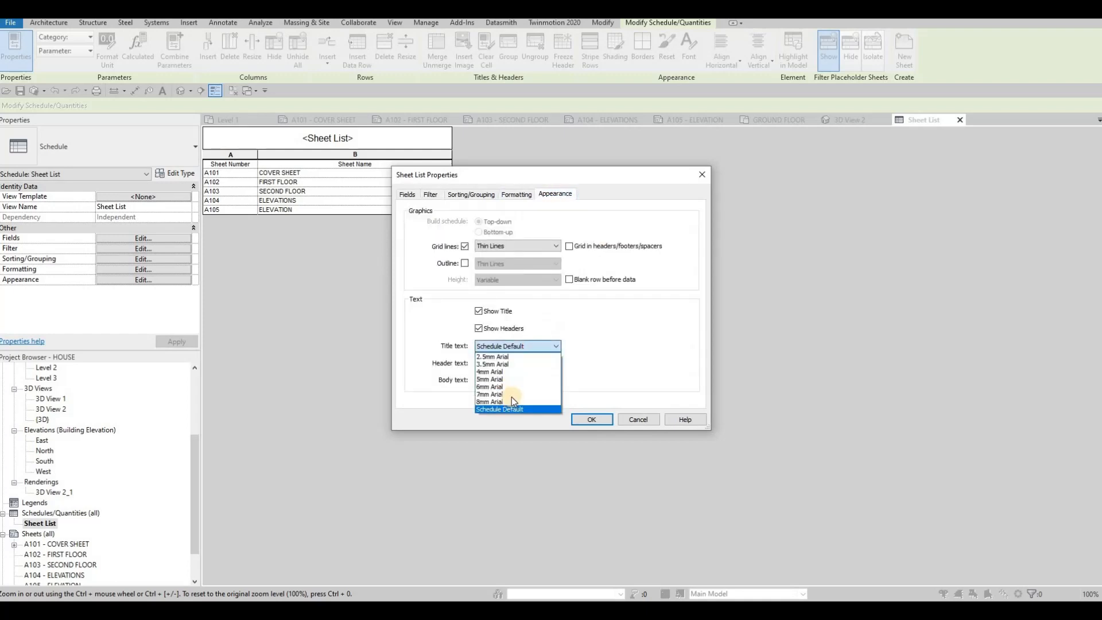
pyautogui.click(511, 368)
pyautogui.click(516, 363)
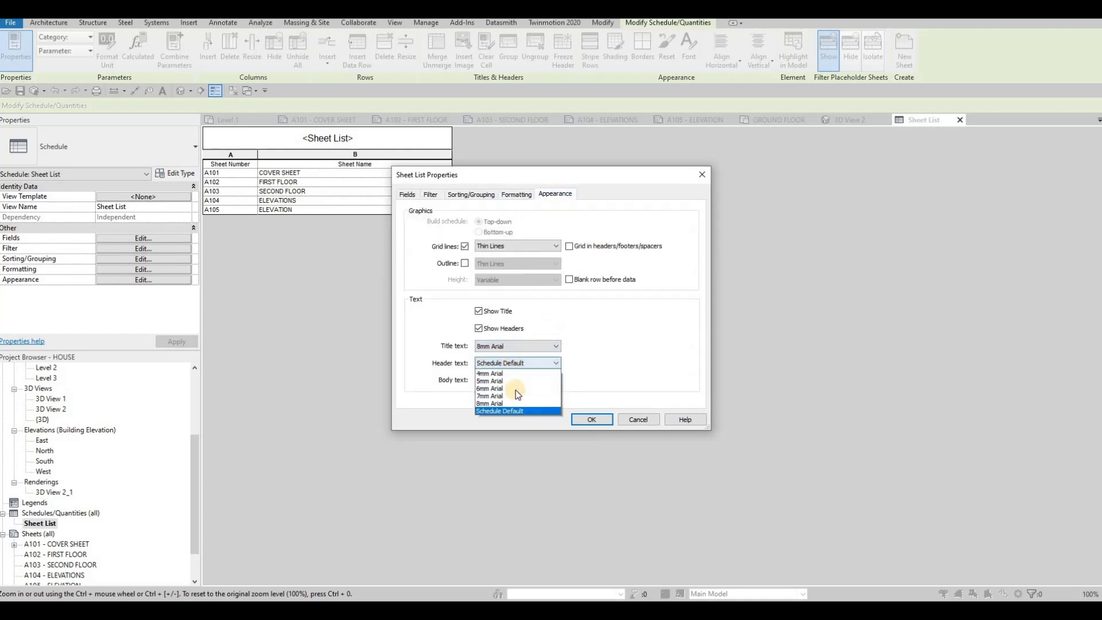
pyautogui.click(510, 388)
pyautogui.click(508, 380)
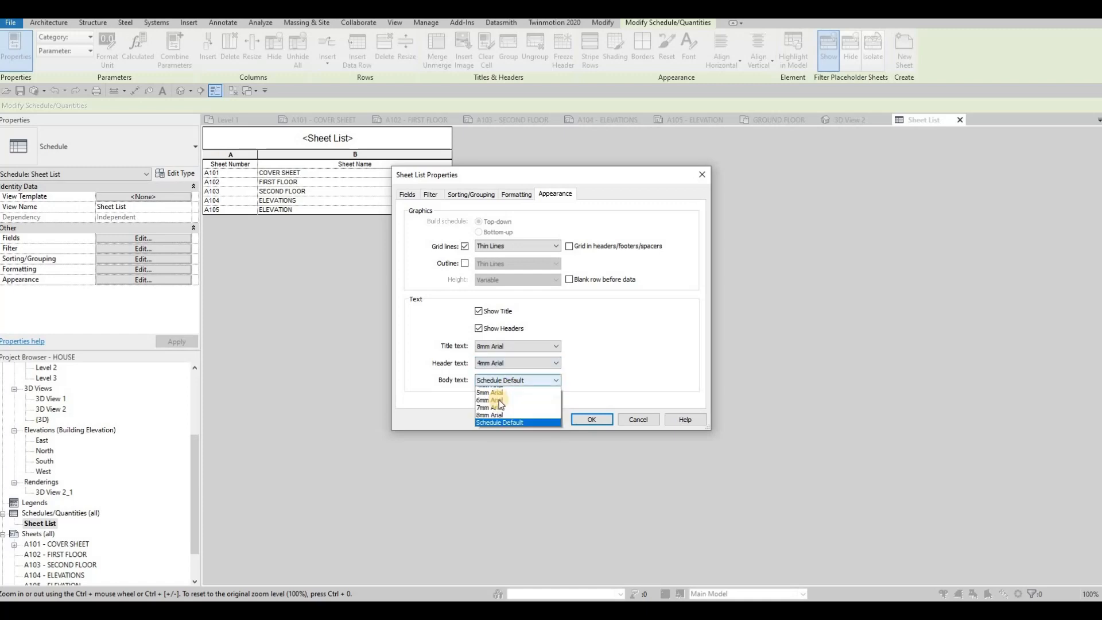
pyautogui.click(588, 421)
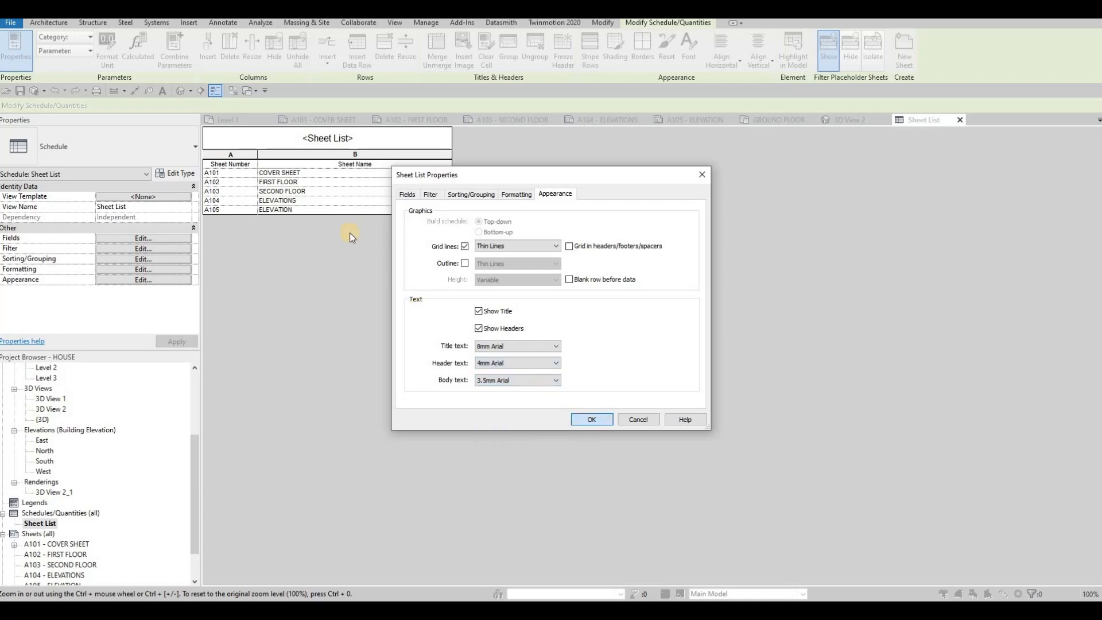
# Rename the schedule title from Sheet List to Drawing List
pyautogui.click(362, 140)
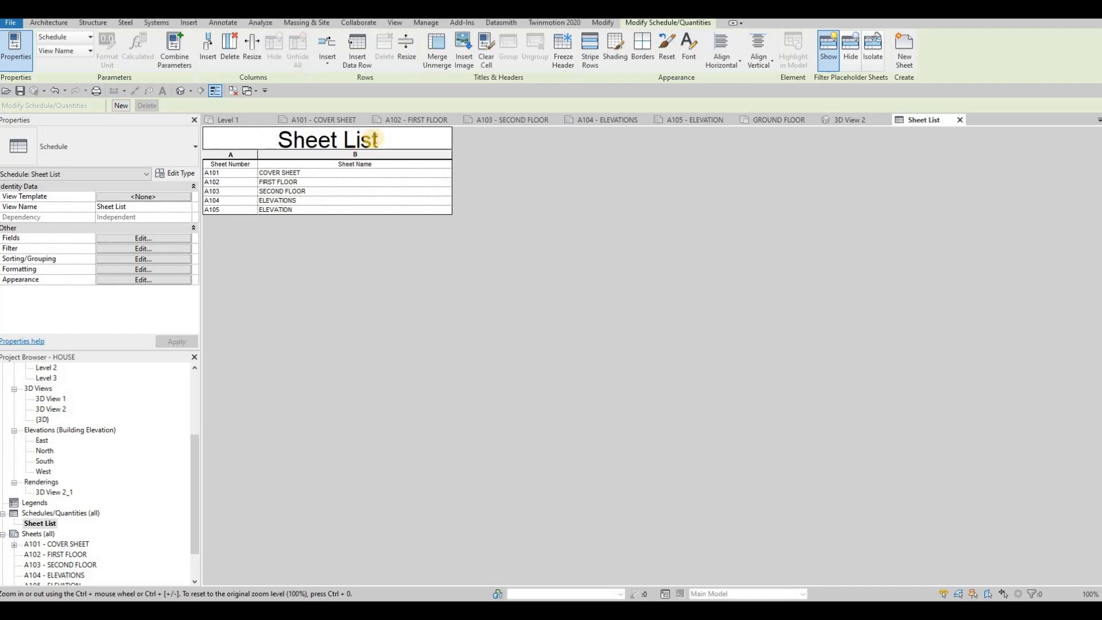
pyautogui.moveTo(338, 139); pyautogui.dragTo(169, 136)
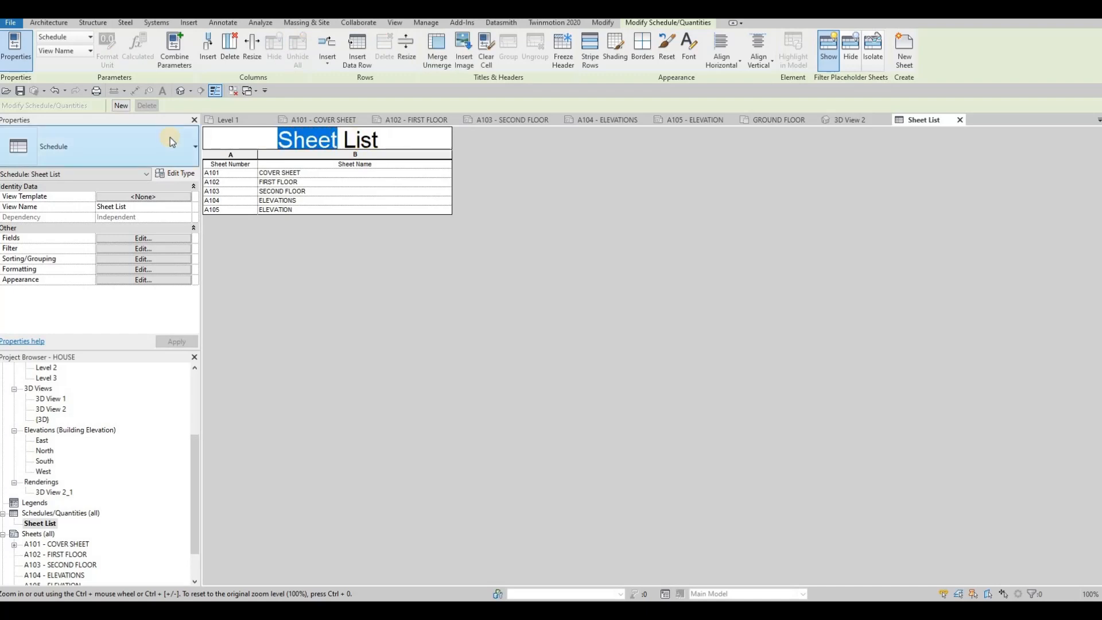
pyautogui.write('Drawi')
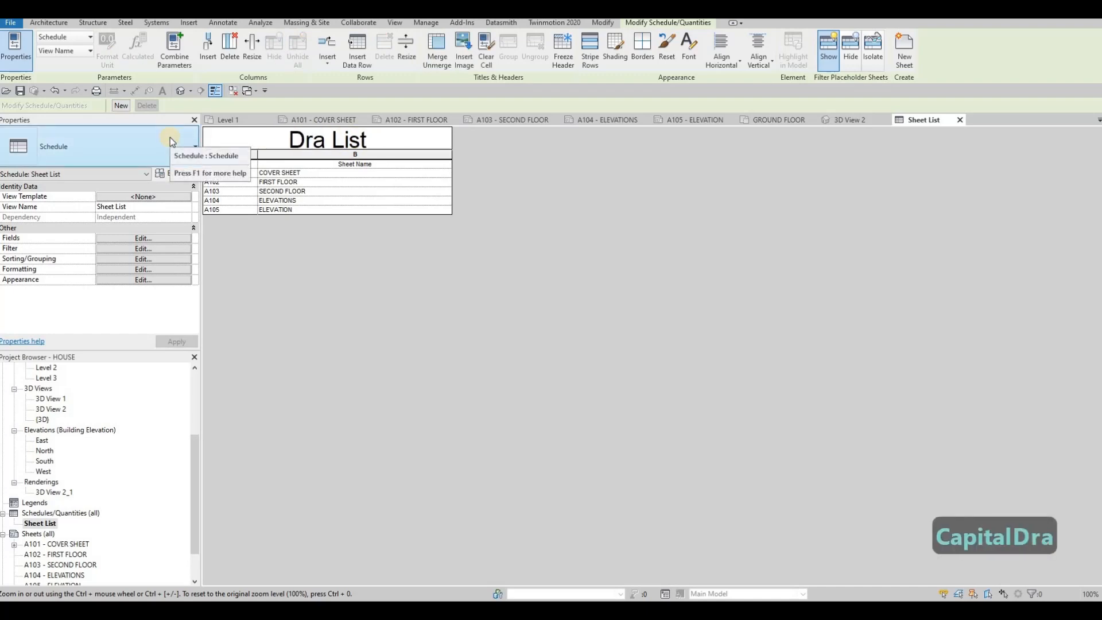
pyautogui.write('ng')
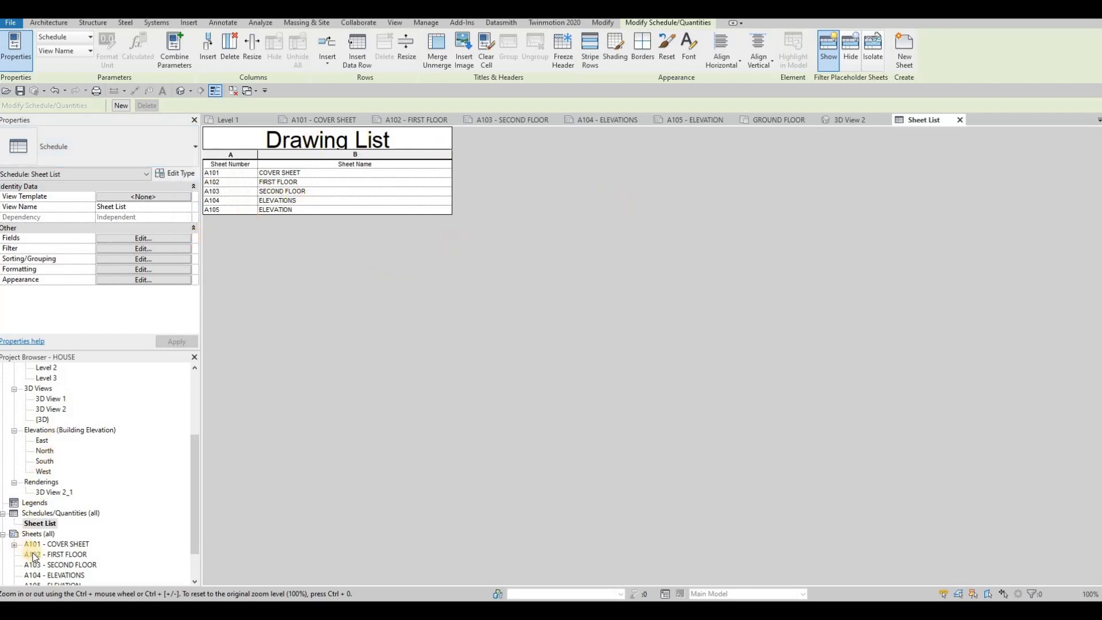
pyautogui.click(58, 554)
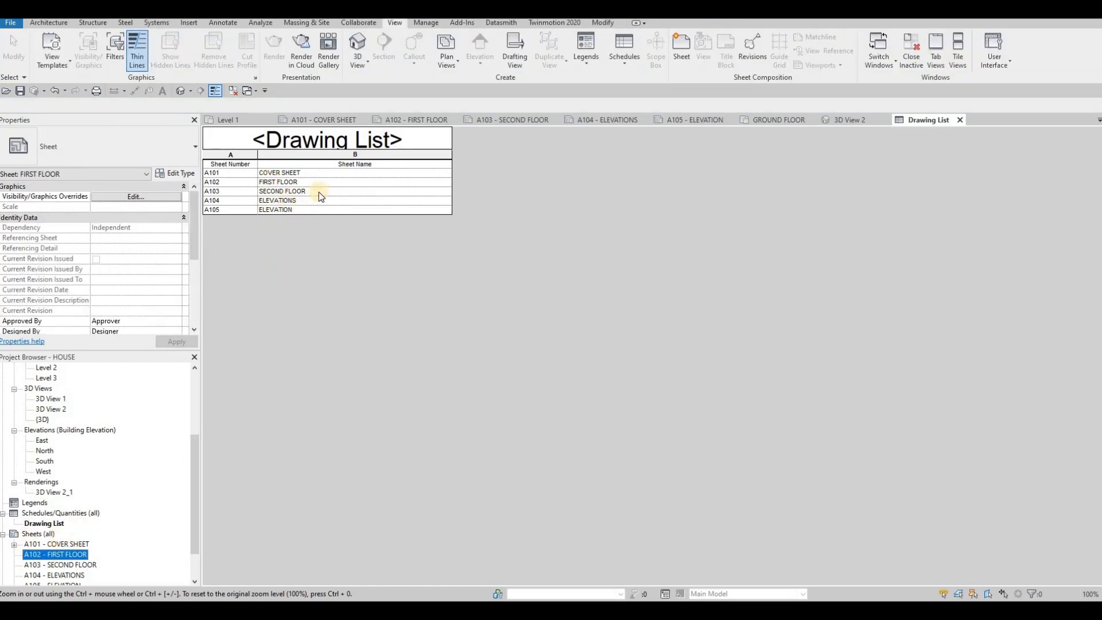
# On the A101 cover sheet, widen both drawing list columns so each header fits on one line, and move the list slightly higher
pyautogui.click(333, 122)
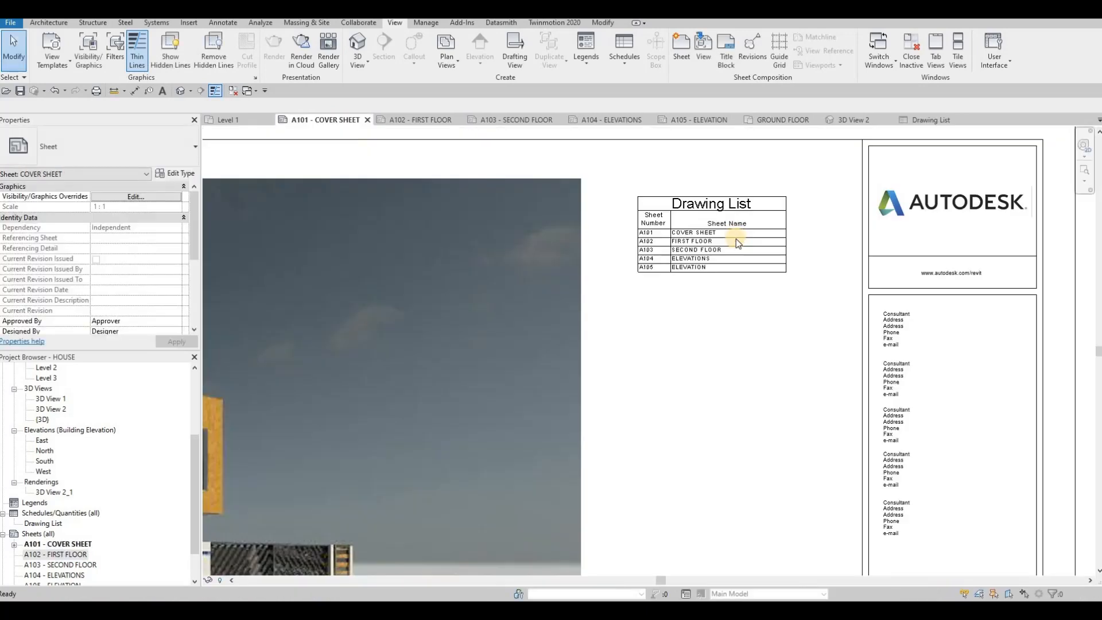
pyautogui.click(791, 214)
pyautogui.moveTo(786, 208); pyautogui.dragTo(807, 209)
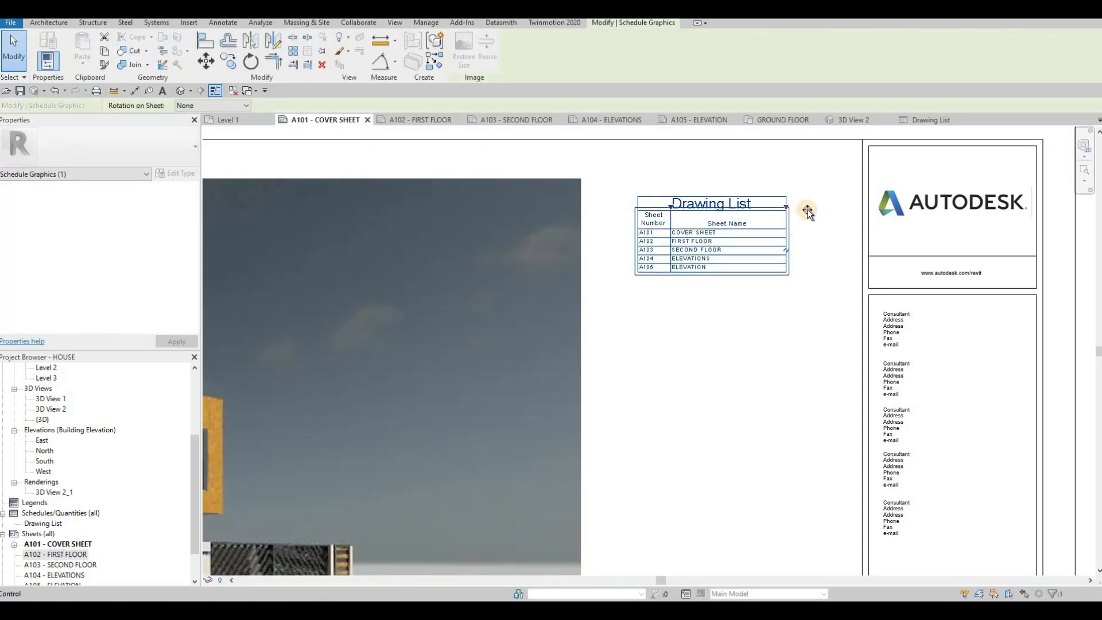
pyautogui.moveTo(674, 195)
pyautogui.mouseDown()
pyautogui.moveTo(660, 192)
pyautogui.moveTo(827, 191)
pyautogui.mouseUp()
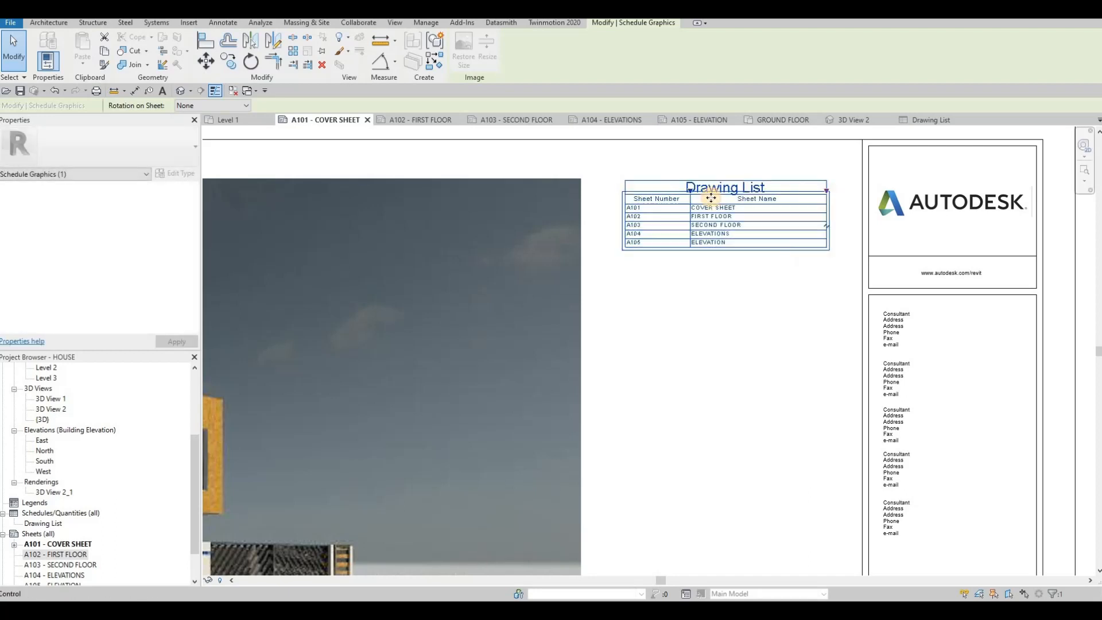
pyautogui.moveTo(691, 191)
pyautogui.mouseDown()
pyautogui.moveTo(644, 194)
pyautogui.moveTo(692, 198)
pyautogui.mouseUp()
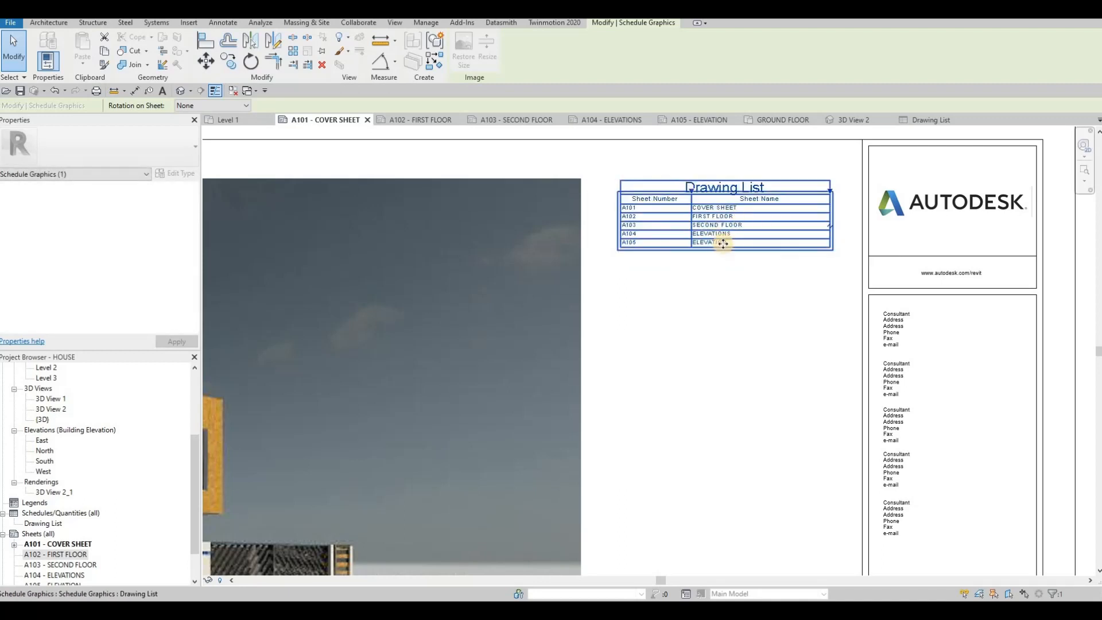
pyautogui.click(683, 343)
# Delete the A105 - ELEVATION sheet from the project and undo the deletion
pyautogui.scroll(-2, 55, 548)
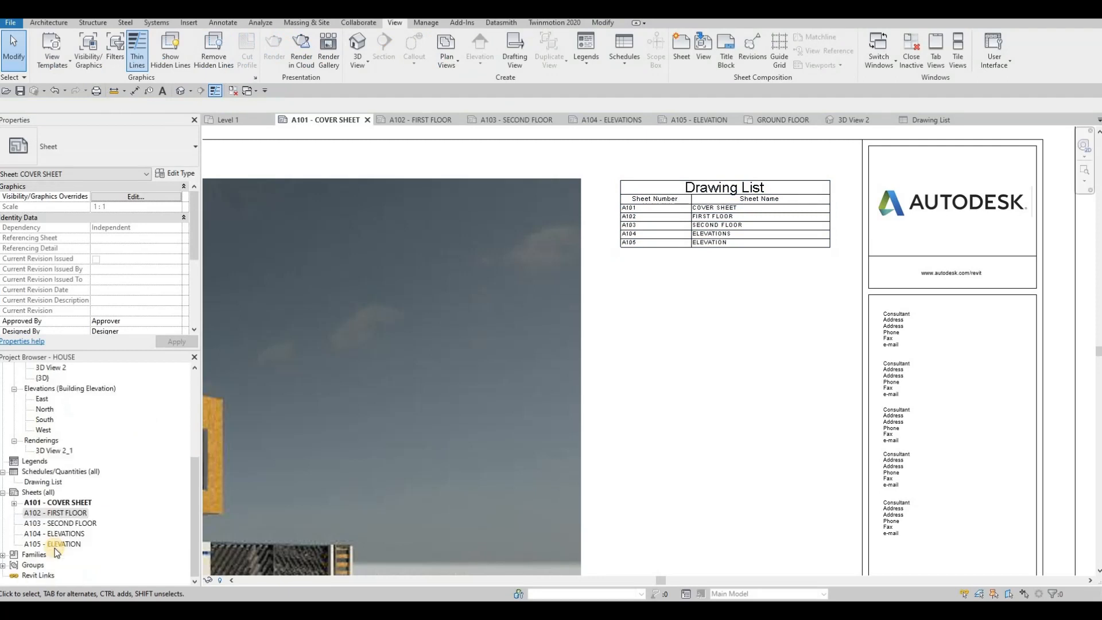
pyautogui.click(60, 545)
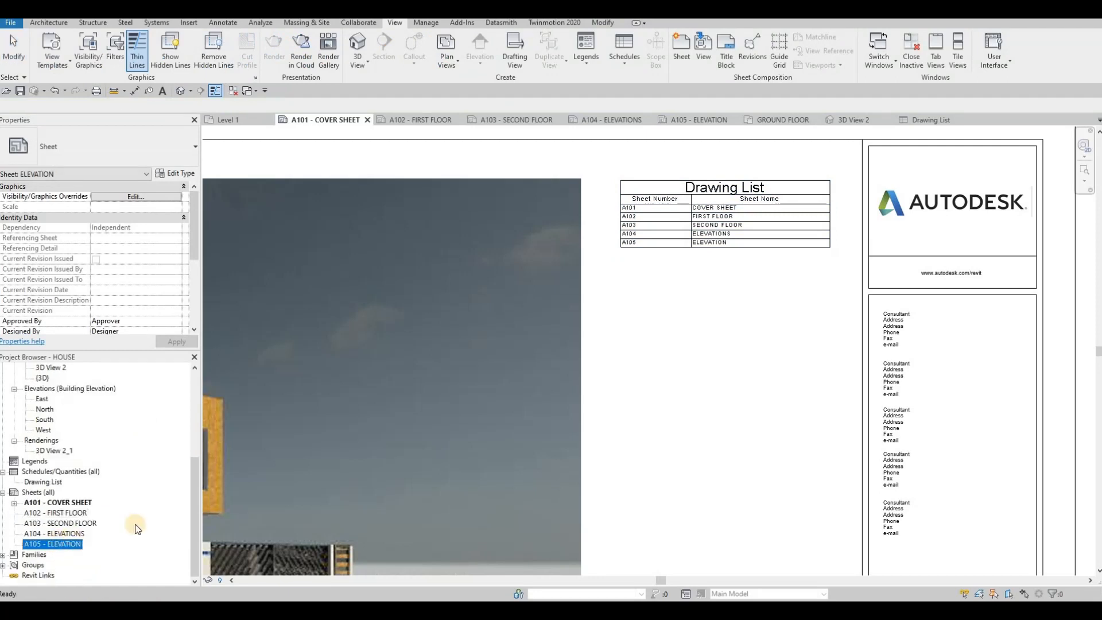
pyautogui.press('Delete')
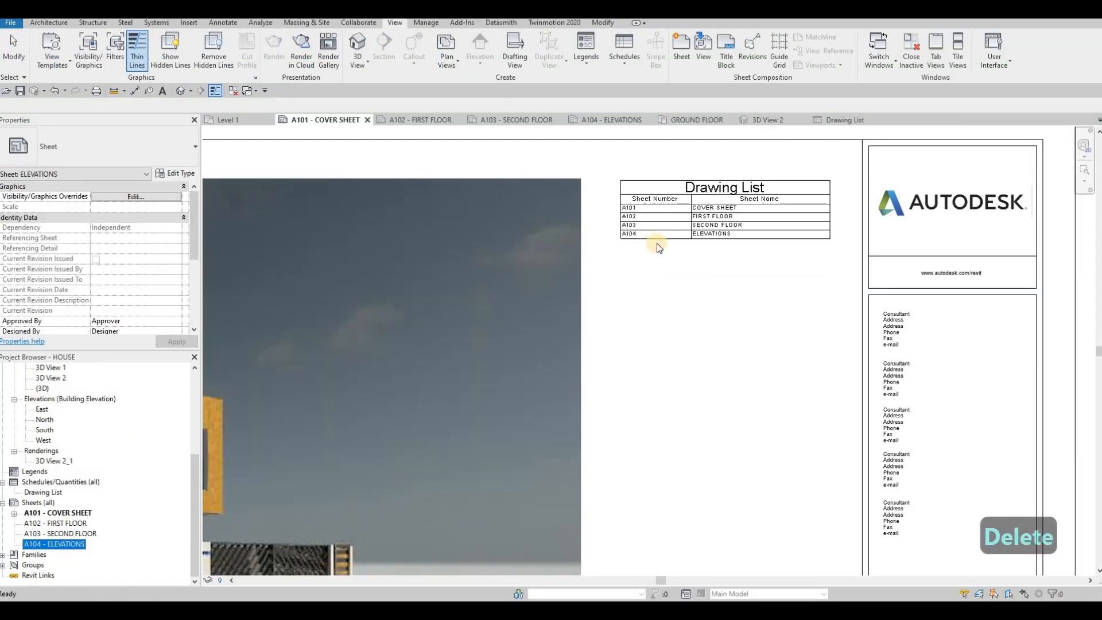
pyautogui.hotkey('ctrl', 'z')
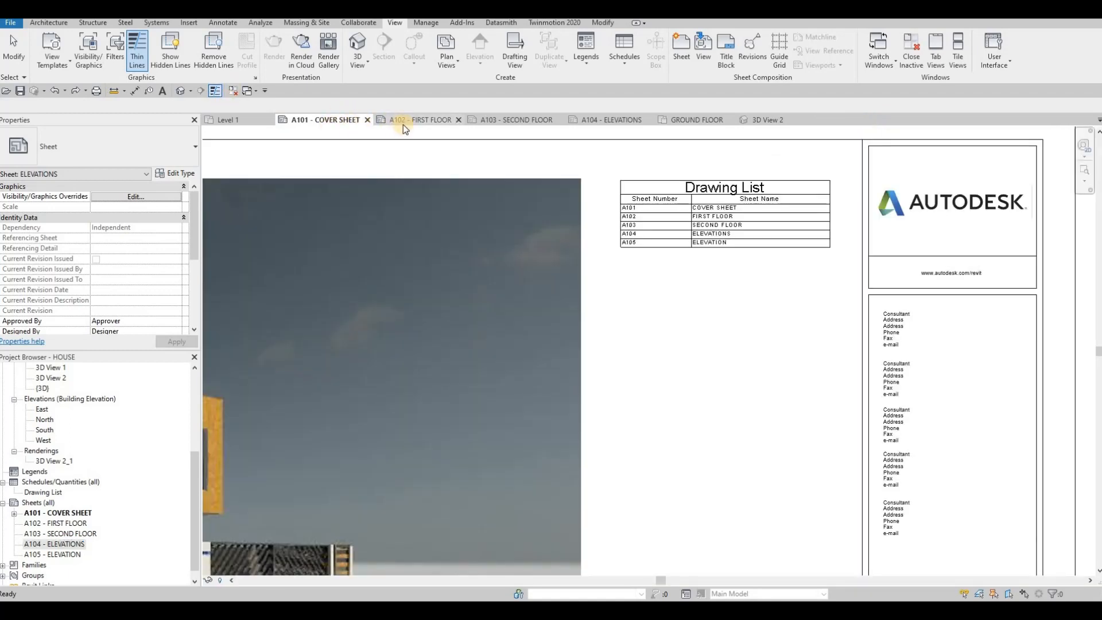
# Try placing the Level 1 floor plan on sheet A102 - FIRST FLOOR and undo the placement
pyautogui.click(421, 124)
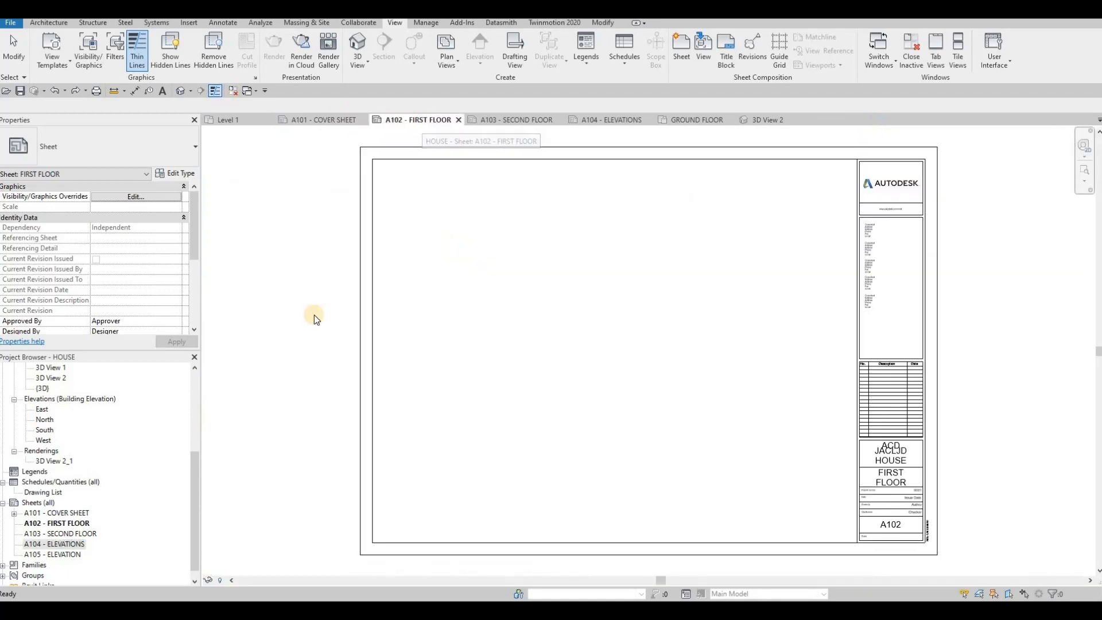
pyautogui.scroll(5, 68, 431)
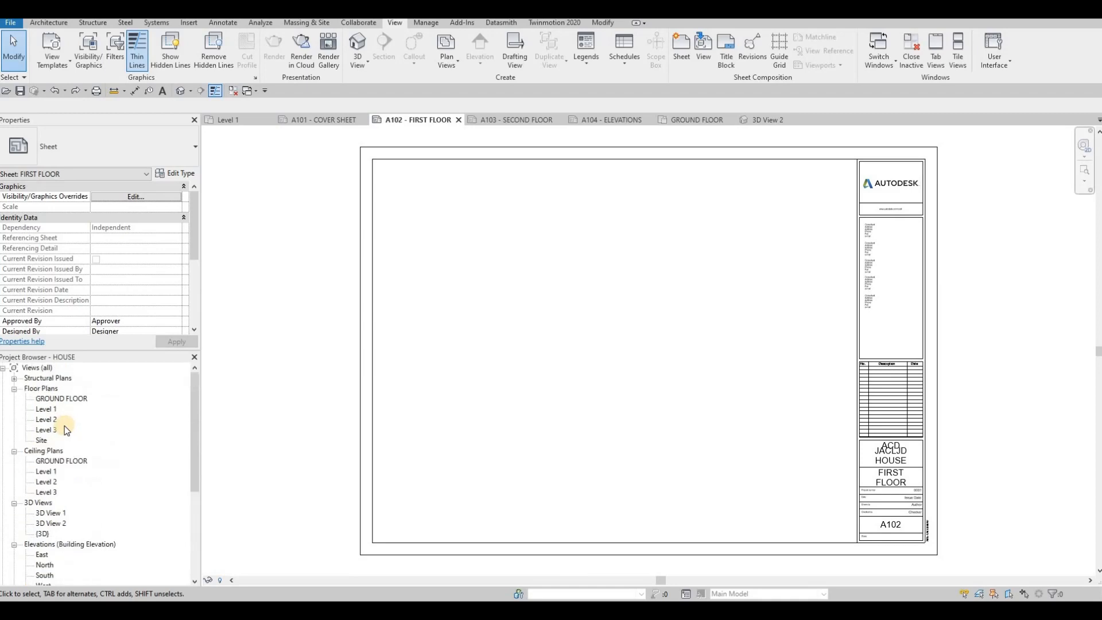
pyautogui.moveTo(49, 414); pyautogui.dragTo(552, 330)
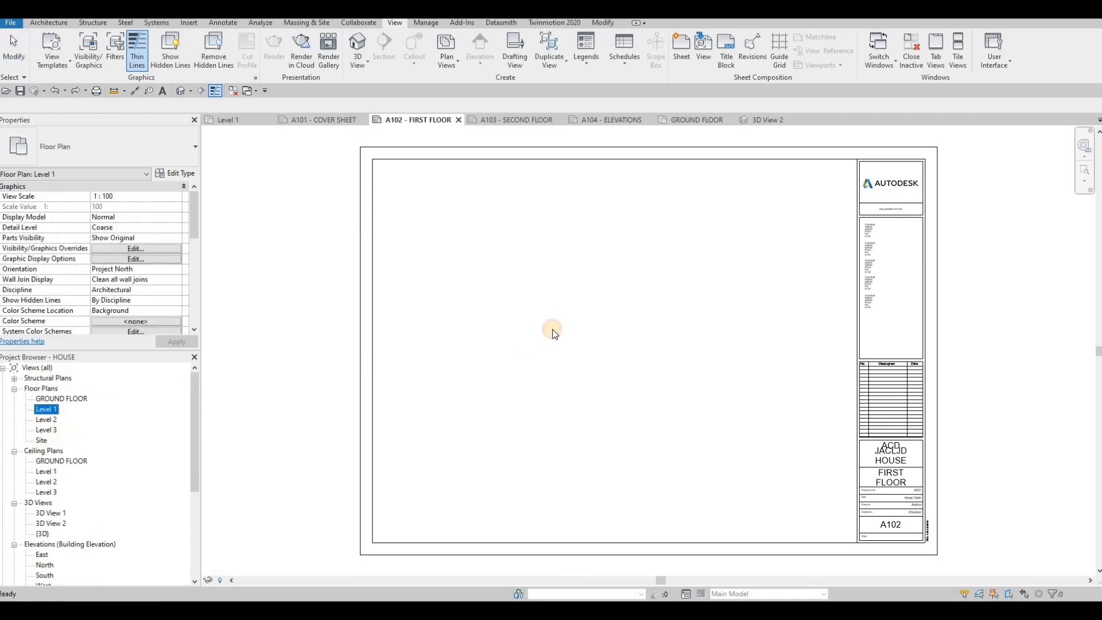
pyautogui.click(625, 298)
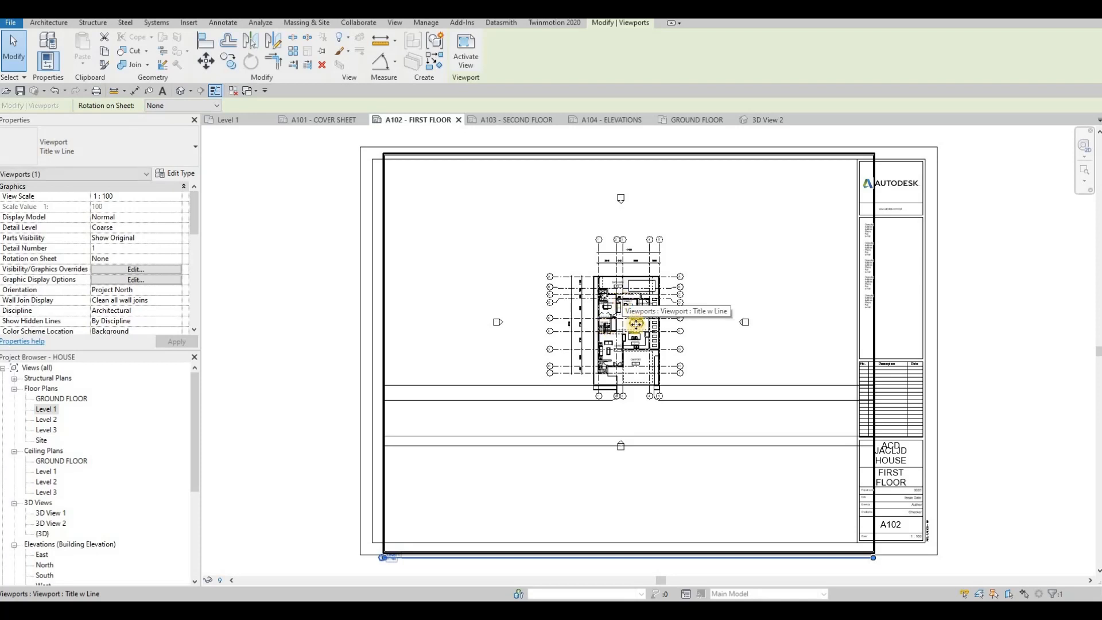
pyautogui.hotkey('ctrl', 'z')
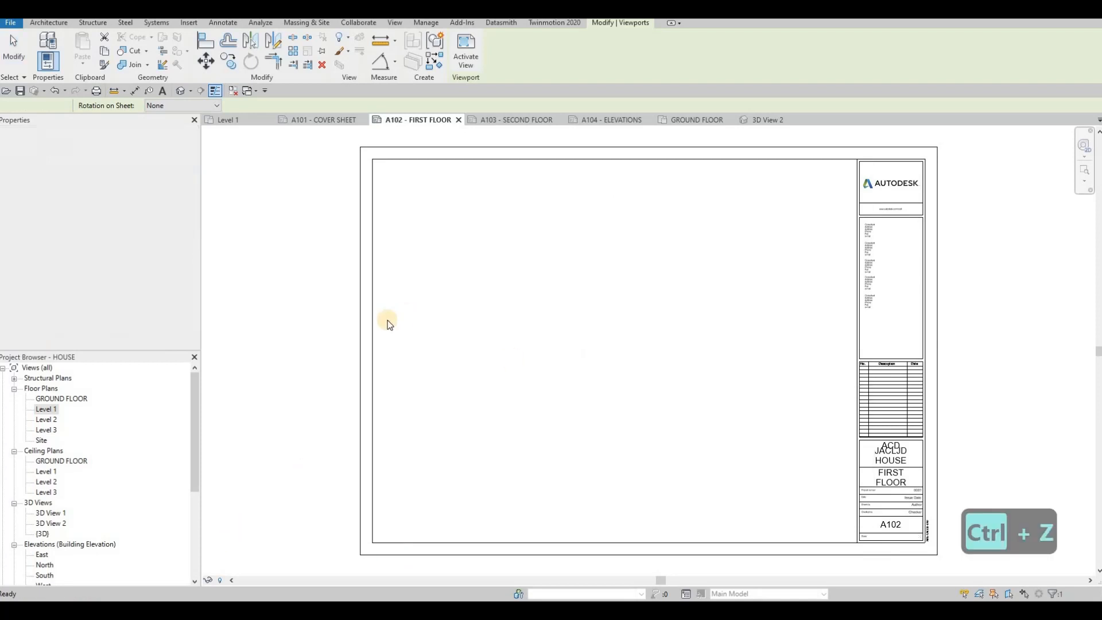
# Open the Level 1 floor plan and set its view scale to 1:50
pyautogui.doubleClick(44, 409)
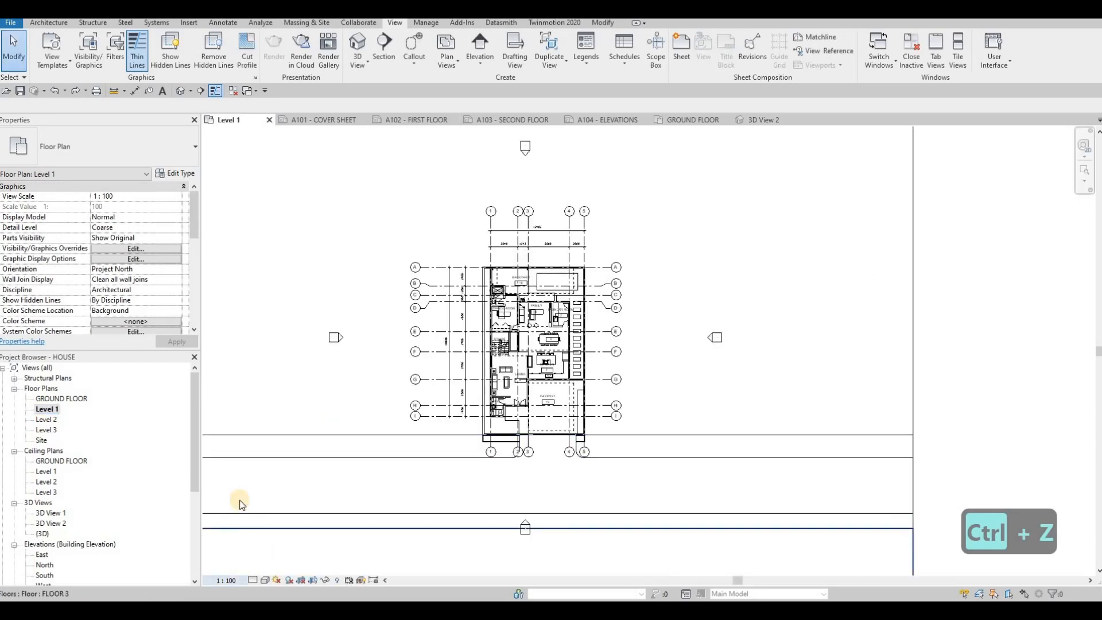
pyautogui.click(229, 580)
pyautogui.click(239, 493)
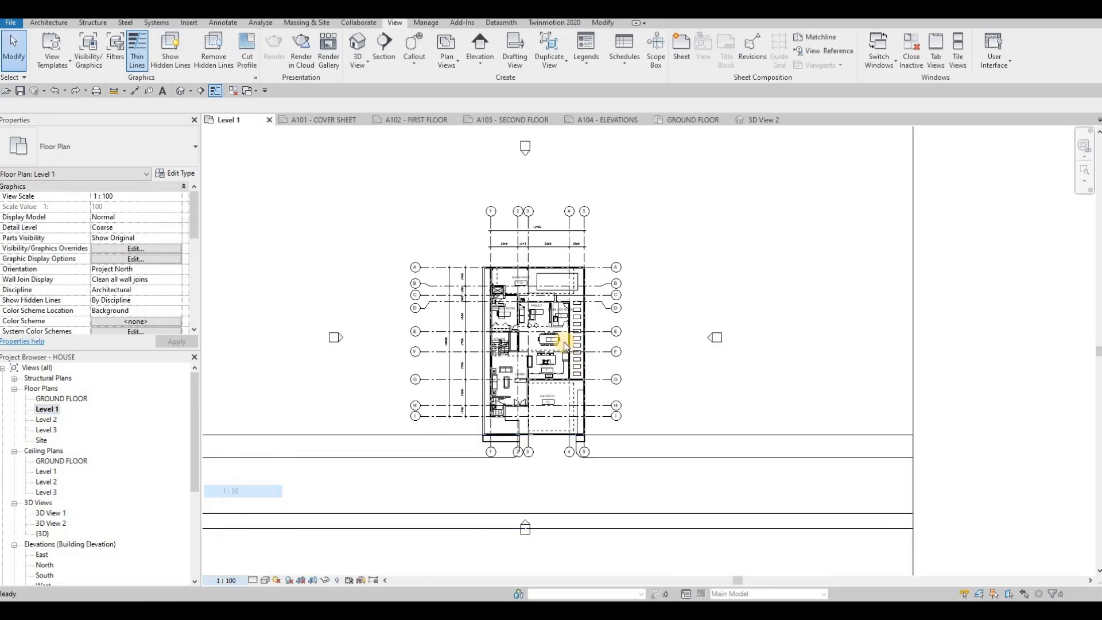
# Move the FAMILY, OFFICE ROOM and ENSUITE 4 room tags clear of the furniture and fixtures in their rooms
pyautogui.scroll(5, 537, 314)
pyautogui.moveTo(611, 292); pyautogui.dragTo(666, 287, button='middle')
pyautogui.scroll(3, 614, 285)
pyautogui.click(601, 306)
pyautogui.moveTo(583, 325); pyautogui.dragTo(606, 339)
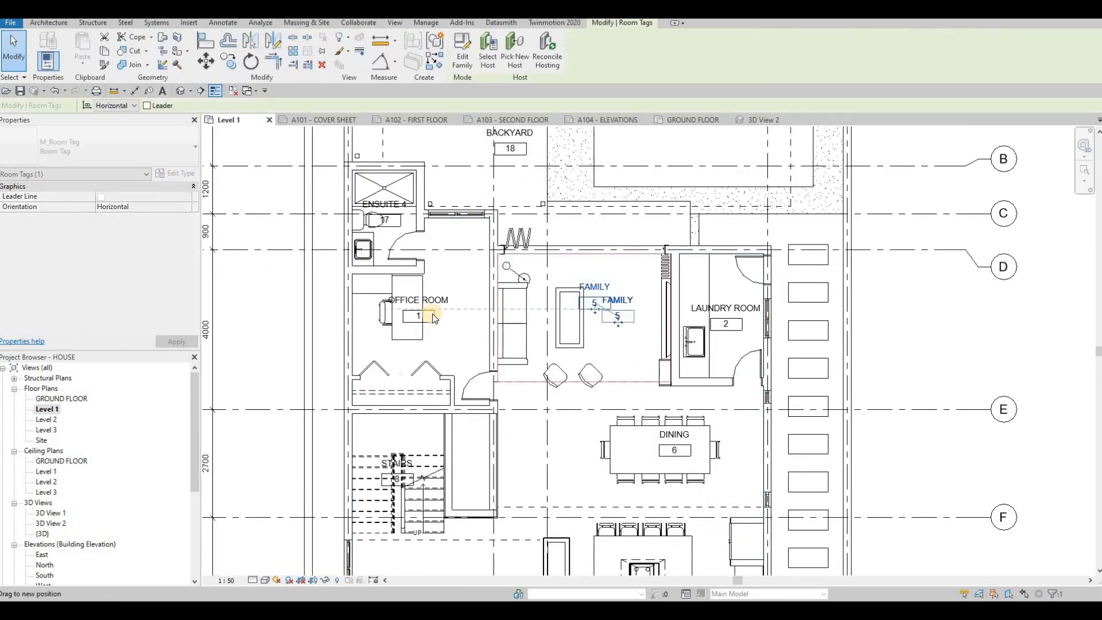
pyautogui.click(430, 319)
pyautogui.moveTo(450, 323); pyautogui.dragTo(450, 323)
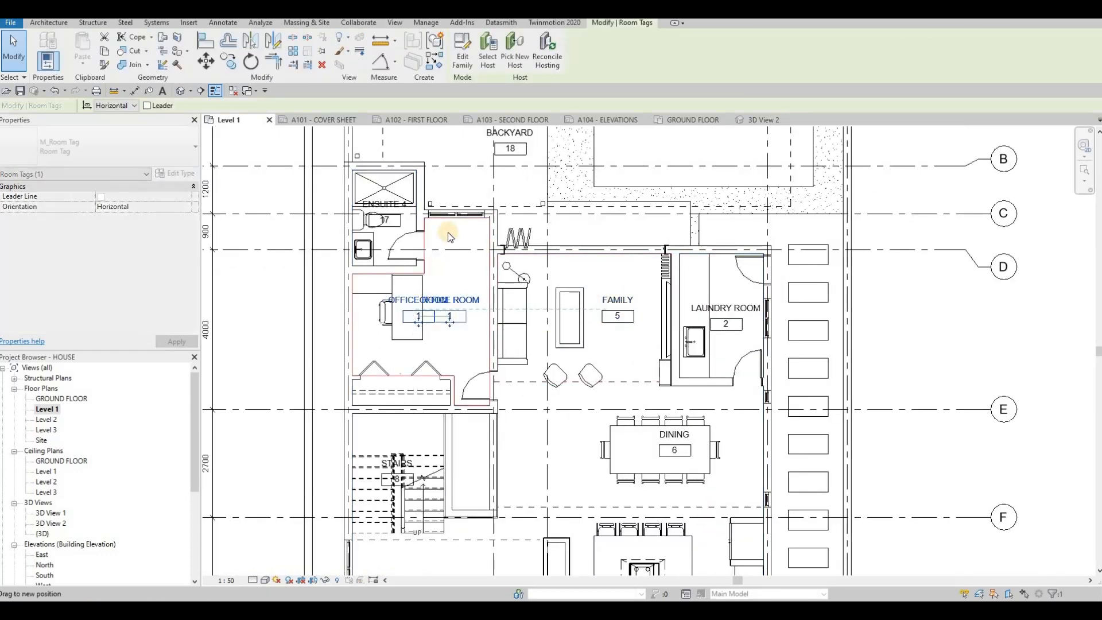
pyautogui.moveTo(384, 226); pyautogui.dragTo(390, 243)
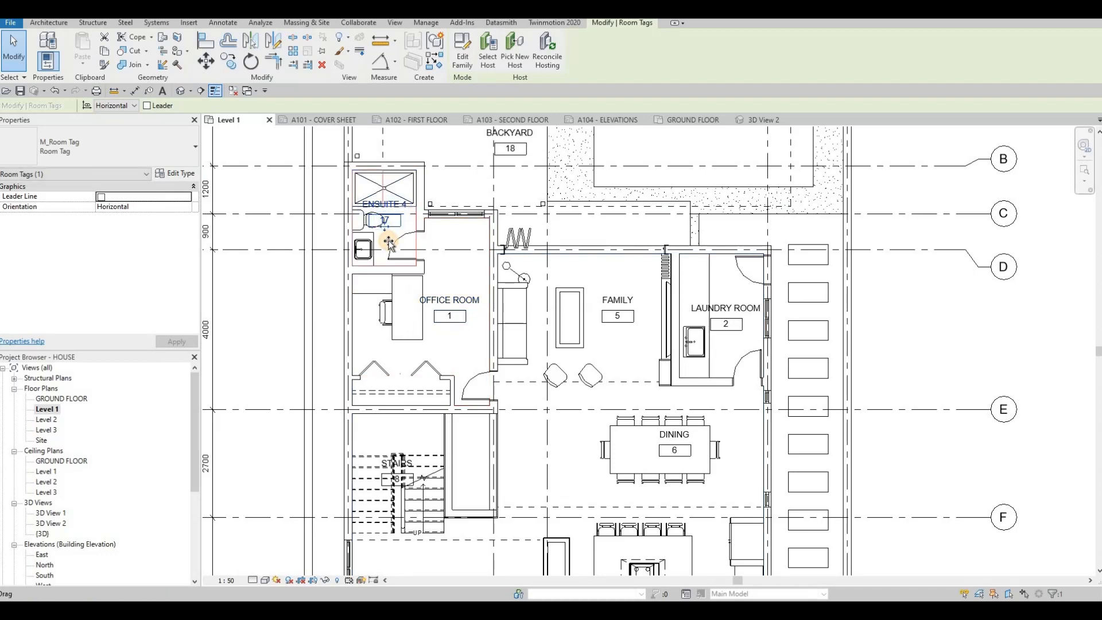
# Move the DINING tag beside the dining table and shift the KITCHEN and LIVING tags slightly within their rooms
pyautogui.moveTo(658, 437); pyautogui.dragTo(635, 335, button='middle')
pyautogui.moveTo(651, 341); pyautogui.dragTo(563, 376)
pyautogui.moveTo(635, 411); pyautogui.dragTo(664, 324, button='middle')
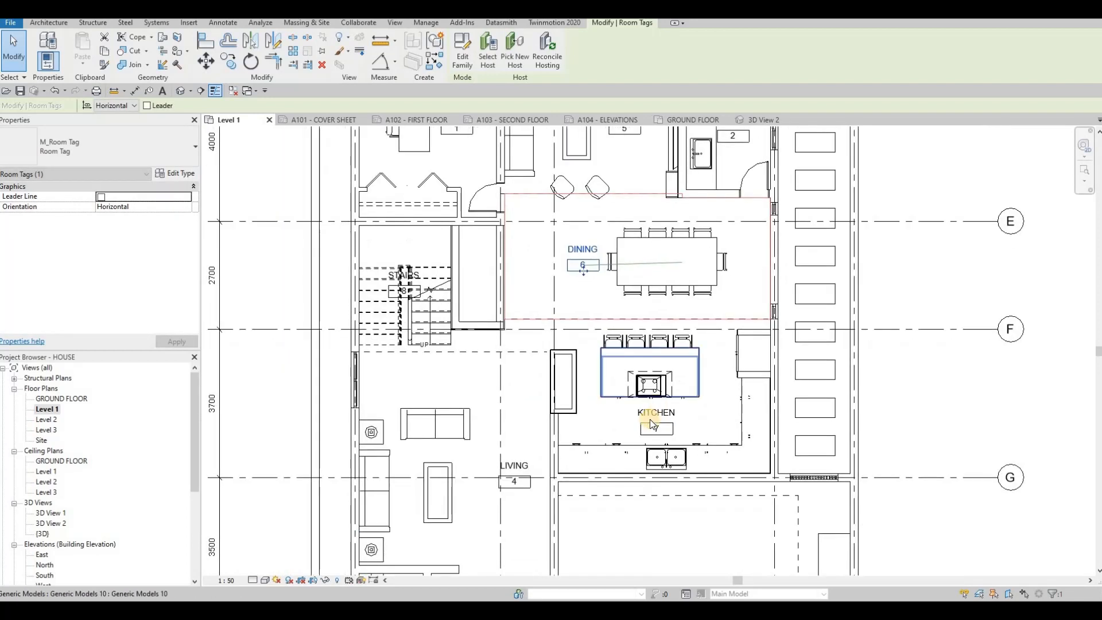
pyautogui.click(658, 440)
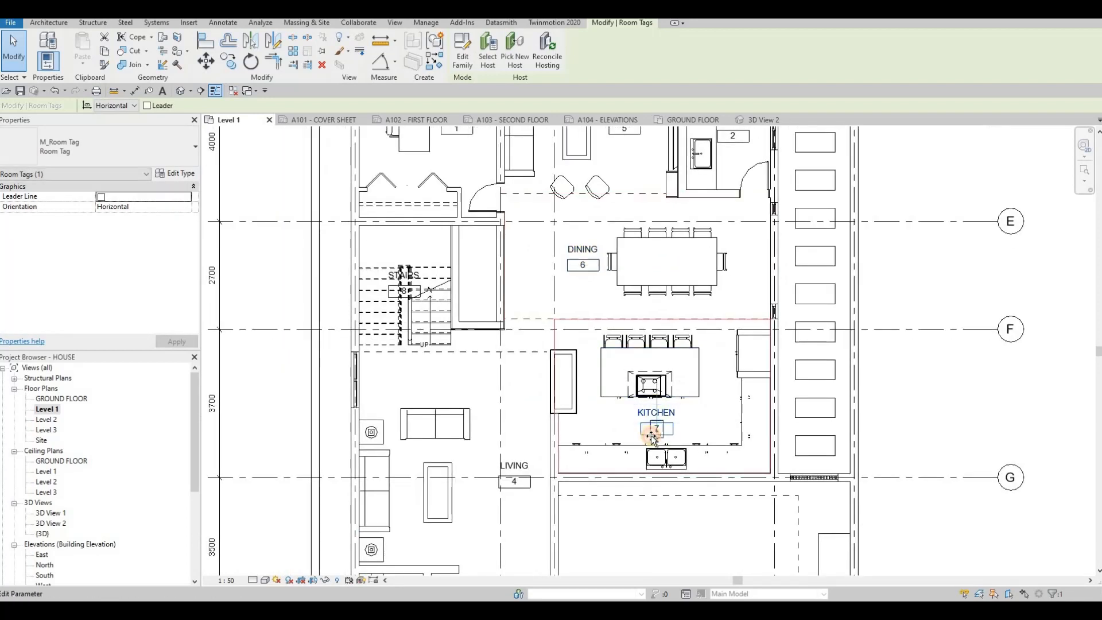
pyautogui.click(511, 483)
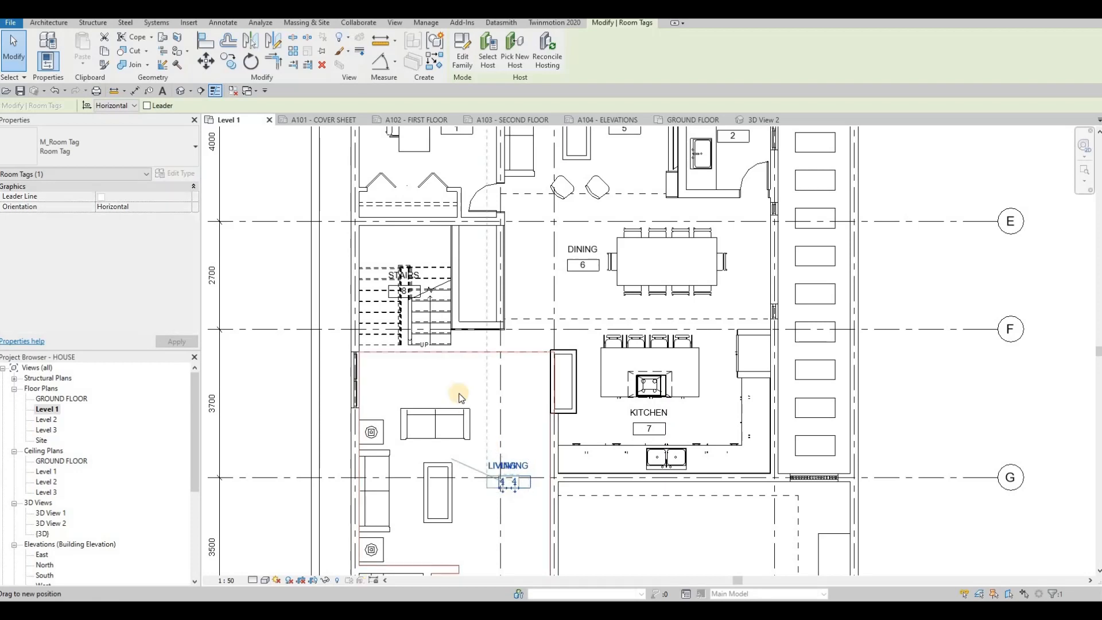
# Move the STAIRS room tag off the stair treads into the clear landing area above them
pyautogui.scroll(-2, 428, 324)
pyautogui.scroll(2, 438, 336)
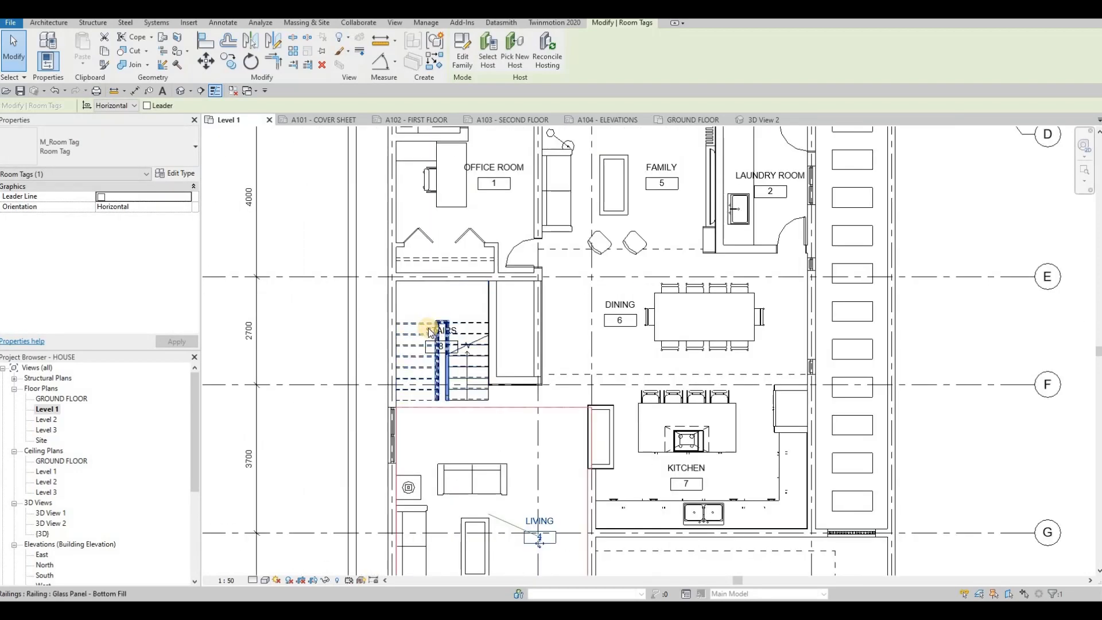
pyautogui.scroll(2, 431, 330)
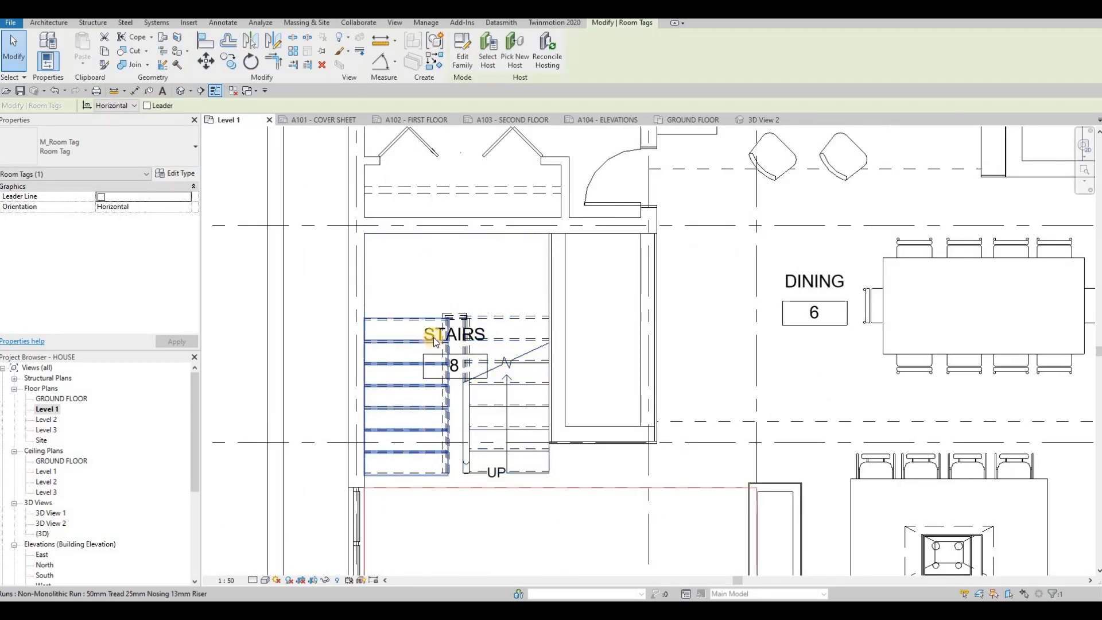
pyautogui.press('Tab')
pyautogui.press('Tab')
pyautogui.click(457, 346)
pyautogui.moveTo(458, 346); pyautogui.dragTo(463, 272)
# Reposition the PR room tag inside the powder room next to the entrance and clear the selection
pyautogui.scroll(-2, 467, 329)
pyautogui.scroll(-2, 461, 376)
pyautogui.moveTo(468, 466); pyautogui.dragTo(477, 339, button='middle')
pyautogui.scroll(4, 474, 379)
pyautogui.click(474, 394)
pyautogui.moveTo(510, 362); pyautogui.dragTo(512, 370)
pyautogui.press('Escape')
pyautogui.press('Escape')
# Review the Level 1 plan's room tags, grids and dimensions, and check the view's full extent around the house
pyautogui.scroll(-2, 511, 369)
pyautogui.scroll(-2, 583, 365)
pyautogui.moveTo(709, 329); pyautogui.dragTo(600, 360, button='middle')
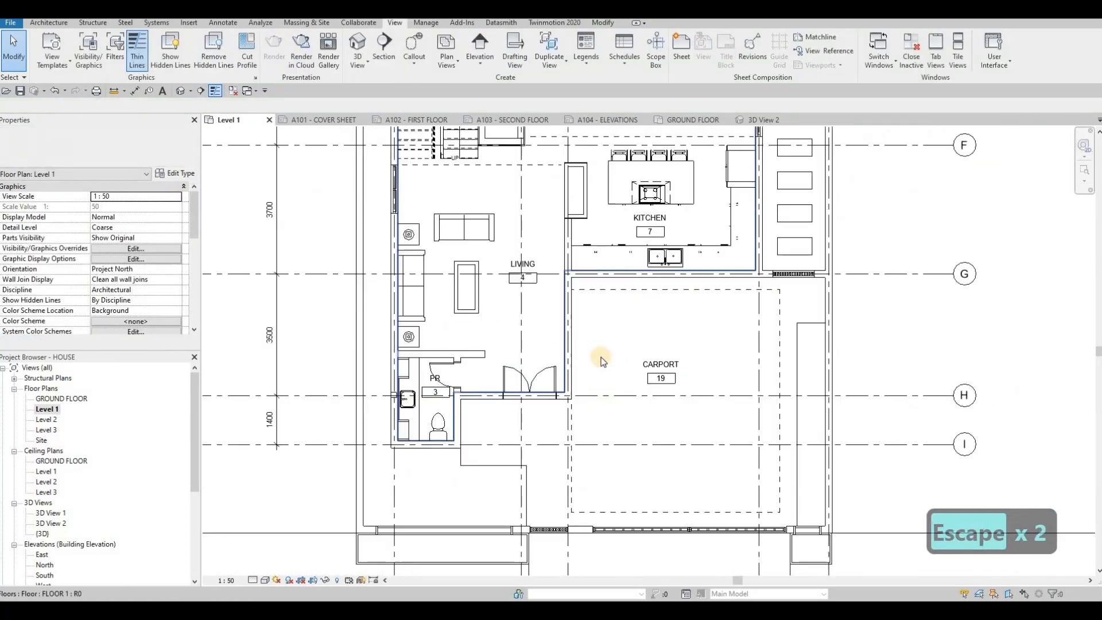
pyautogui.scroll(-2, 600, 359)
pyautogui.moveTo(540, 215); pyautogui.dragTo(544, 296, button='middle')
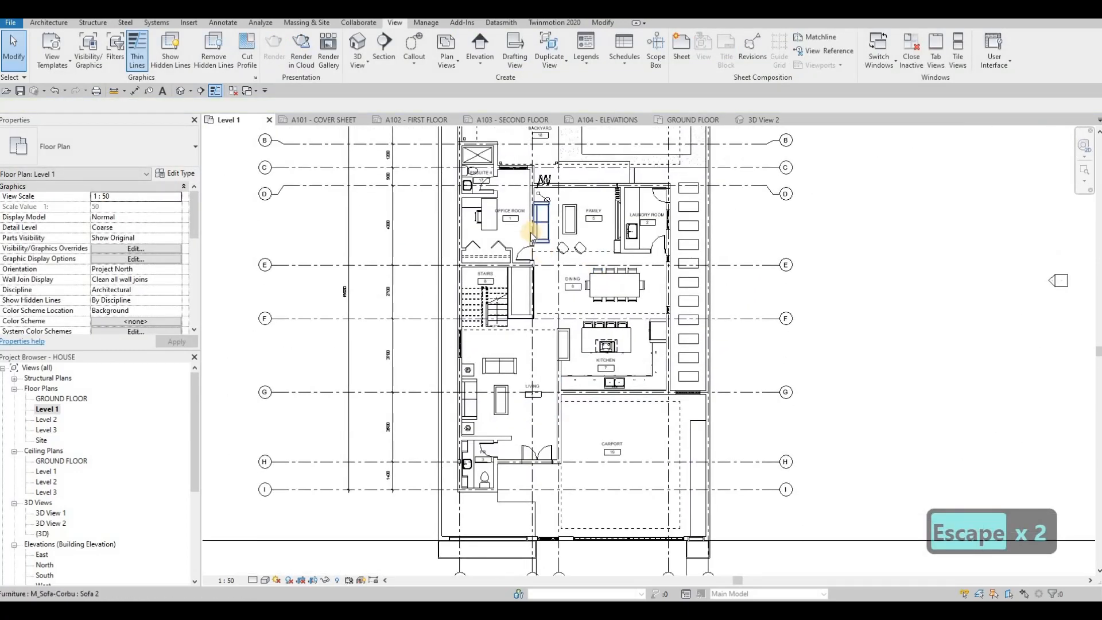
pyautogui.scroll(1, 530, 231)
pyautogui.scroll(-1, 530, 231)
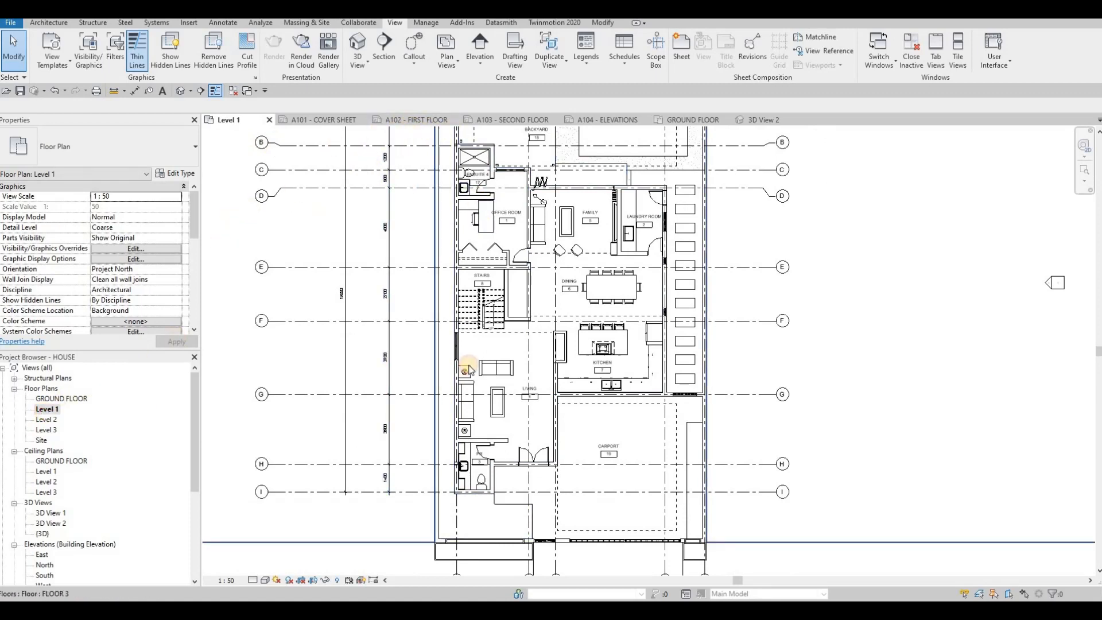
pyautogui.scroll(-5, 571, 322)
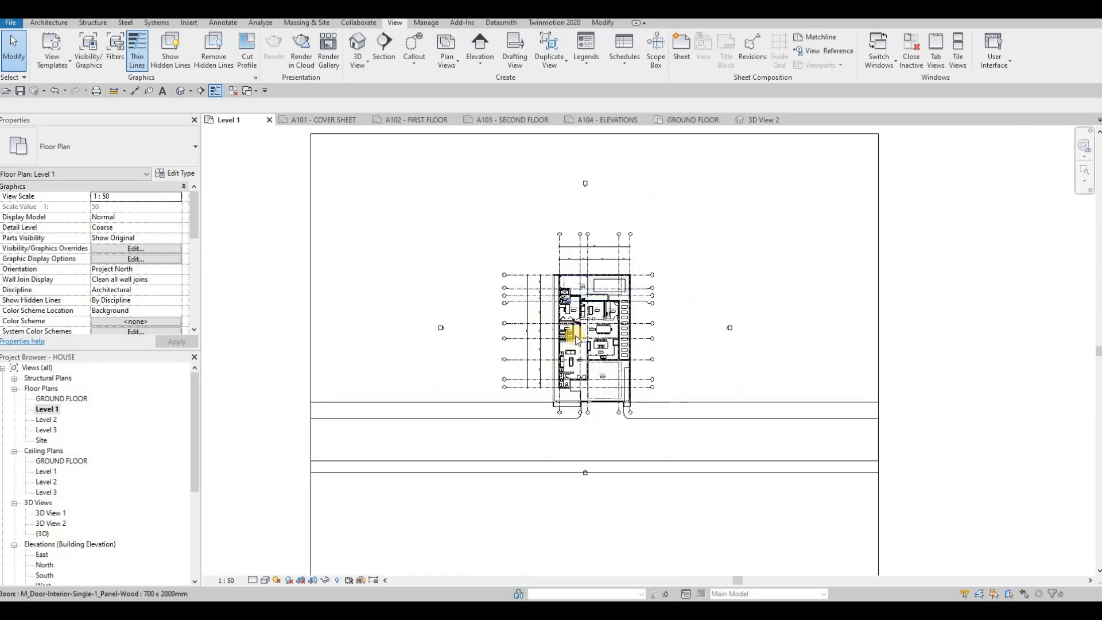
pyautogui.moveTo(595, 350); pyautogui.dragTo(566, 307, button='middle')
pyautogui.scroll(-1, 566, 307)
pyautogui.moveTo(522, 239); pyautogui.dragTo(489, 259, button='middle')
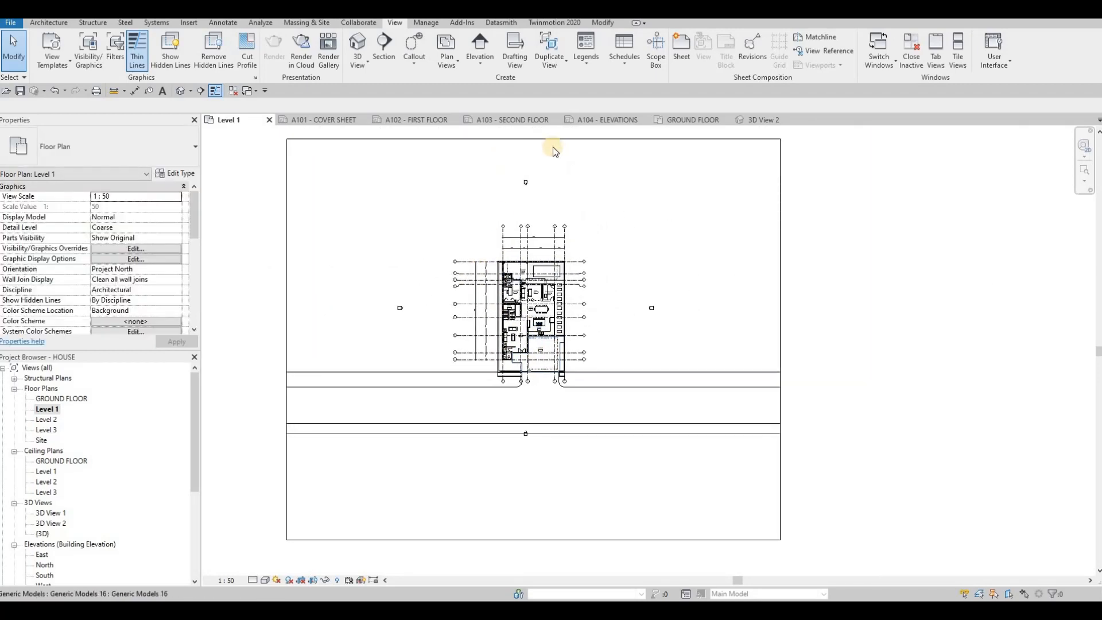
# Try placing the 1:50 Level 1 floor plan on sheet A102 - FIRST FLOOR, and delete the placed viewport
pyautogui.click(418, 120)
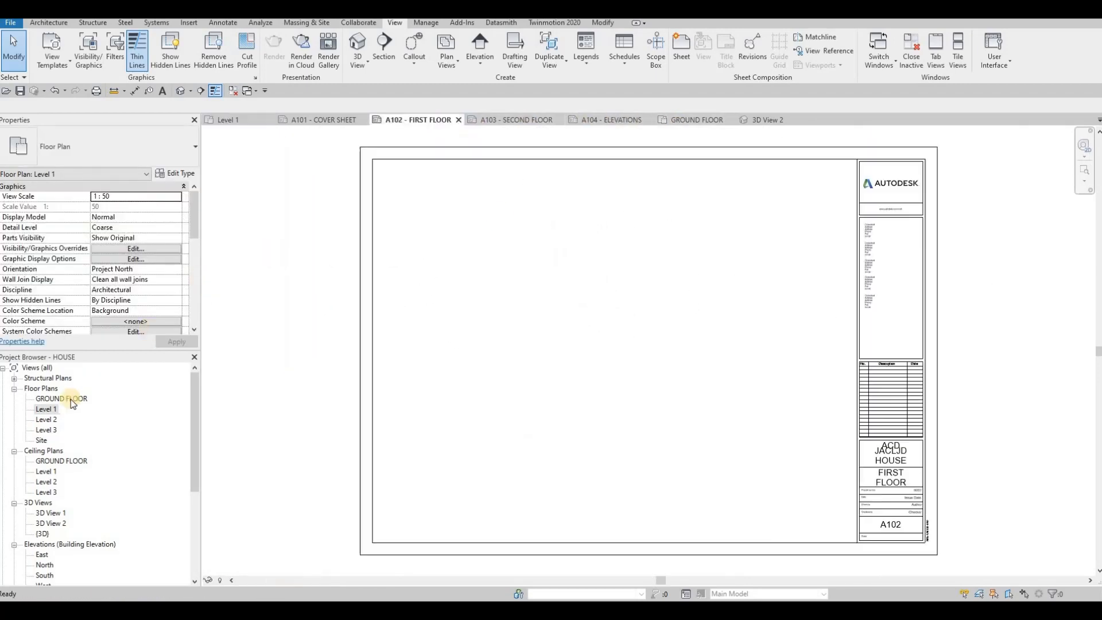
pyautogui.click(42, 409)
pyautogui.click(557, 326)
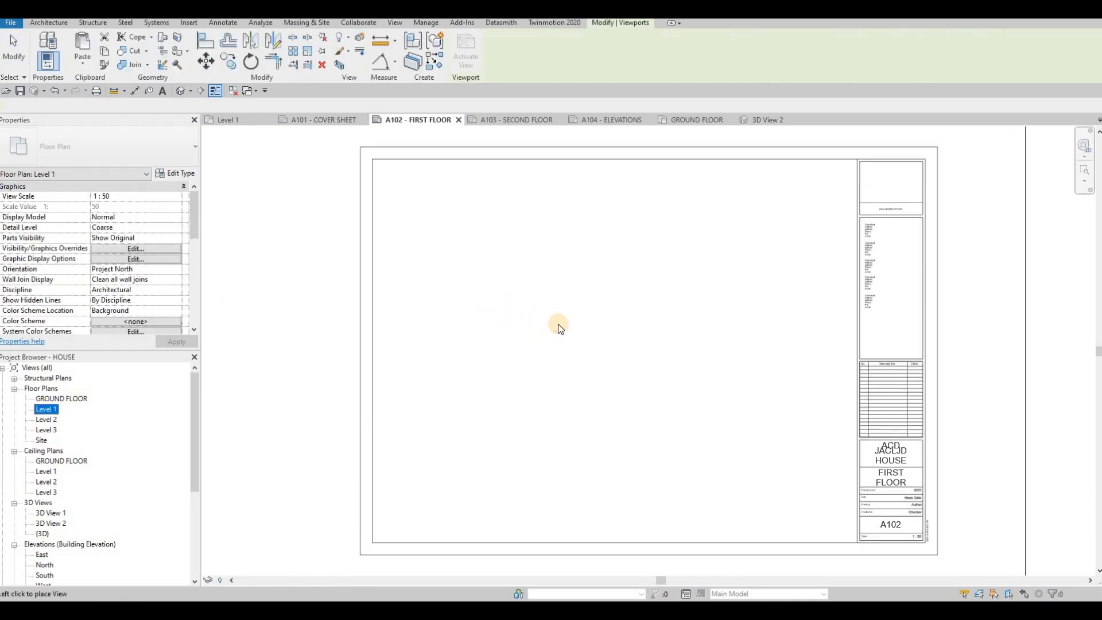
pyautogui.scroll(-2, 557, 325)
pyautogui.moveTo(597, 317); pyautogui.dragTo(606, 326)
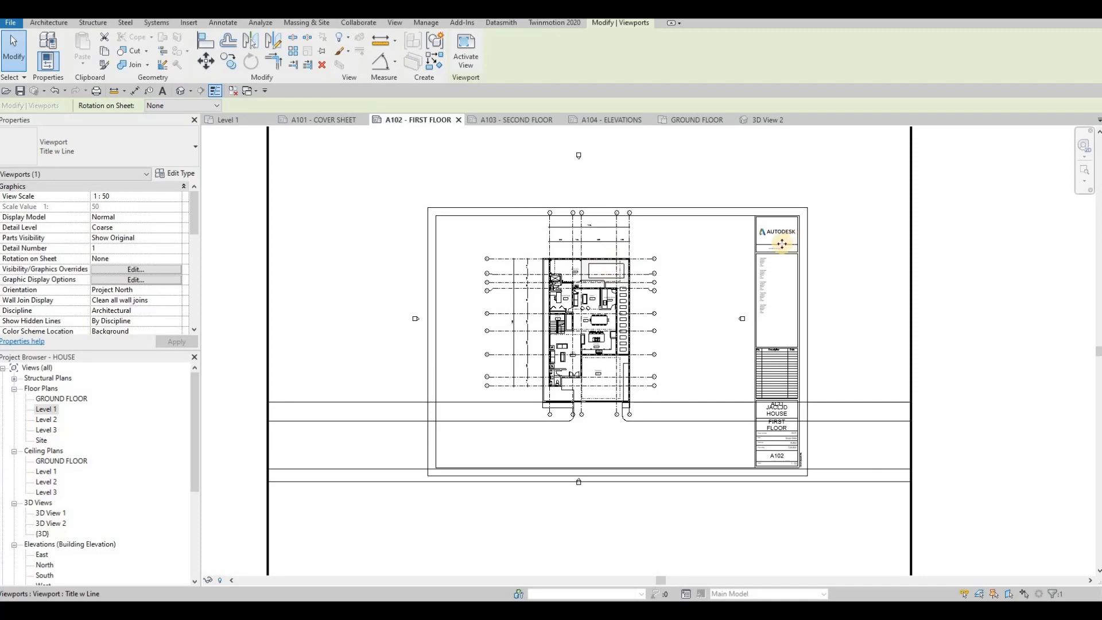
pyautogui.scroll(-1, 754, 202)
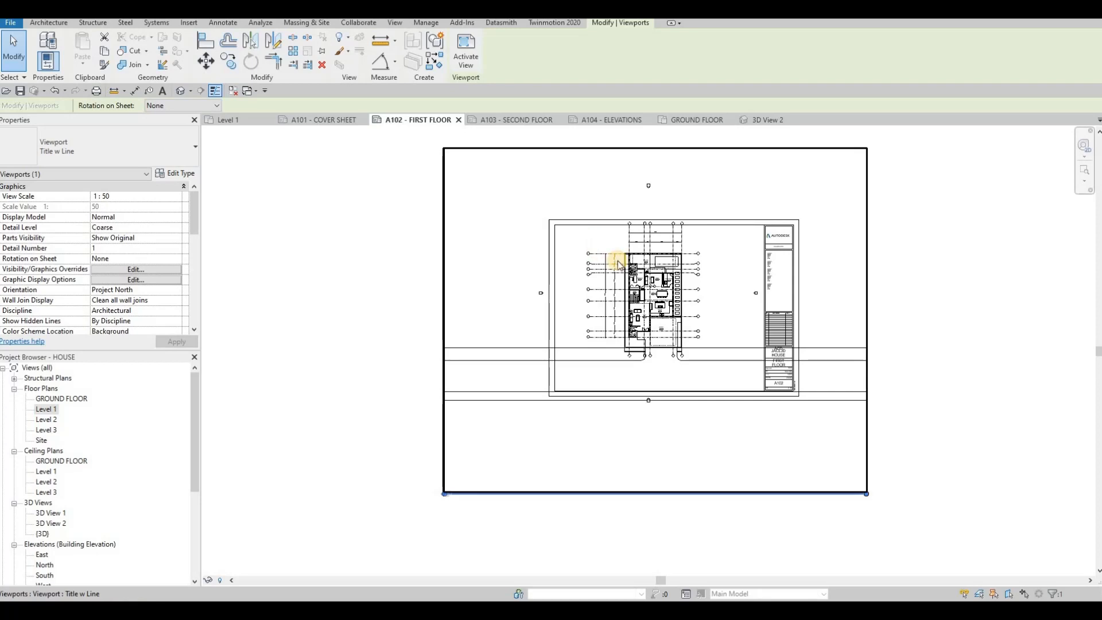
pyautogui.press('Delete')
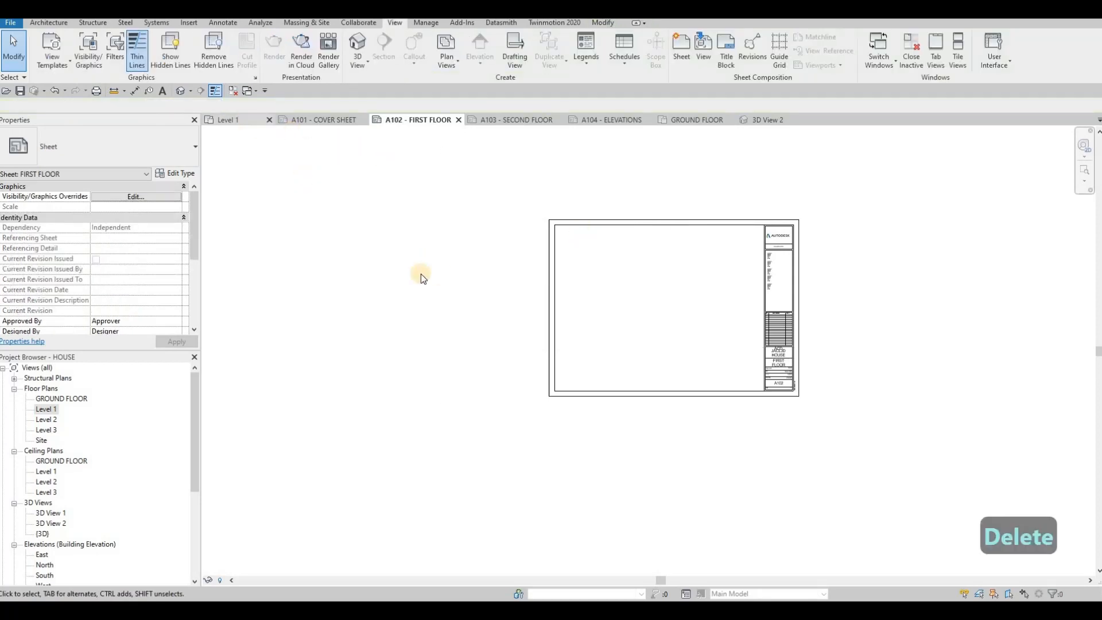
# Enable Crop View, Crop Region Visible and Annotation Crop for the Level 1 floor plan
pyautogui.click(228, 120)
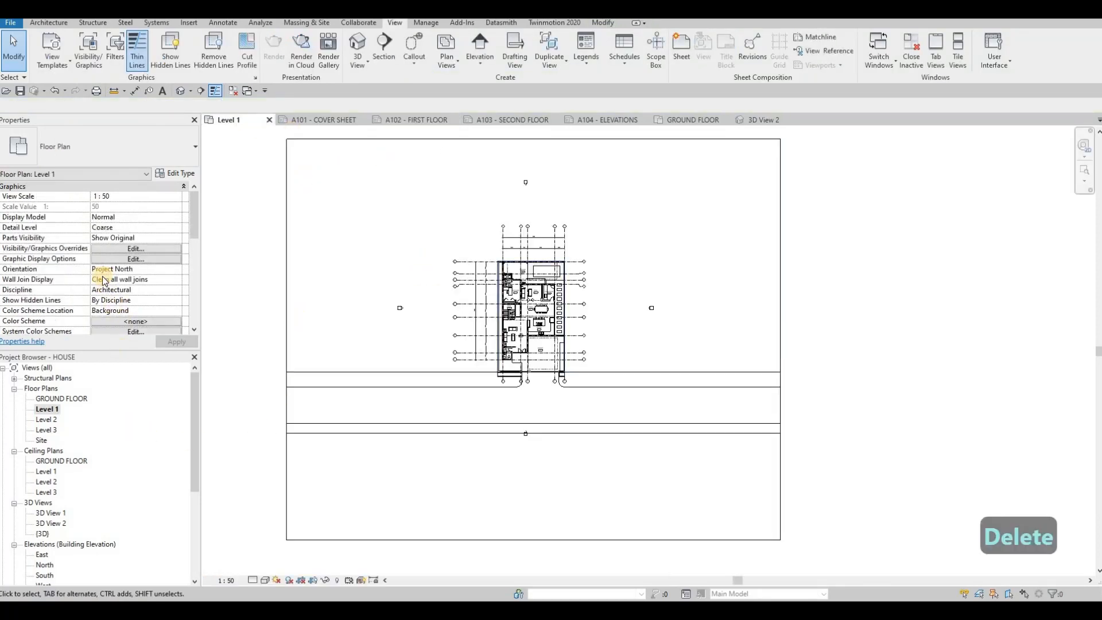
pyautogui.scroll(-10, 102, 277)
pyautogui.scroll(6, 100, 263)
pyautogui.press('Escape')
pyautogui.press('Escape')
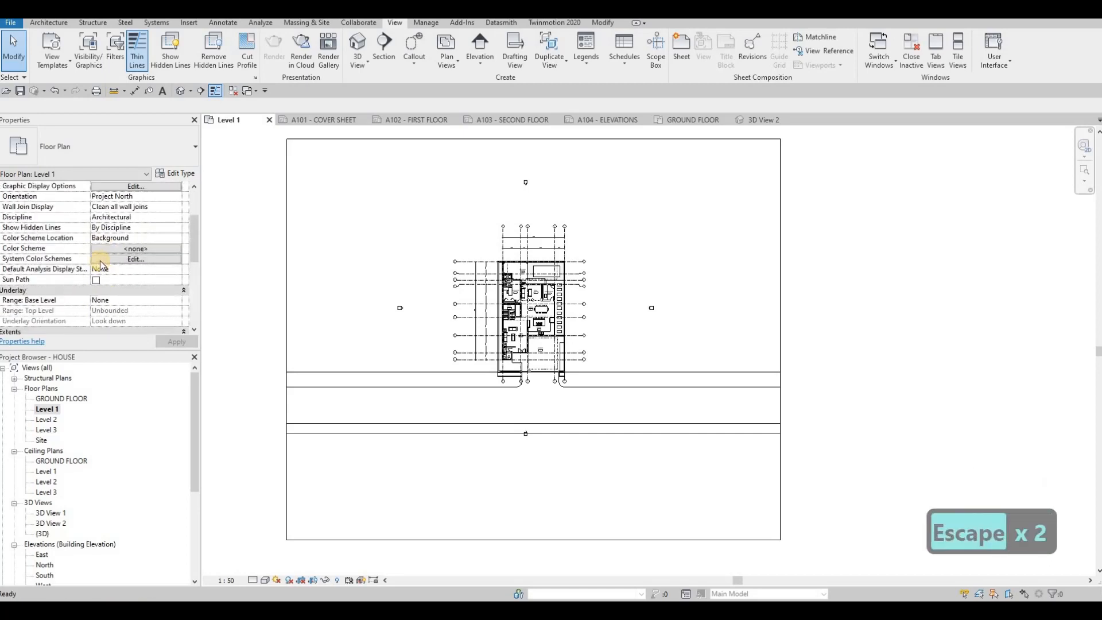
pyautogui.scroll(2, 98, 262)
pyautogui.scroll(-8, 98, 267)
pyautogui.scroll(7, 95, 274)
pyautogui.scroll(-4, 95, 287)
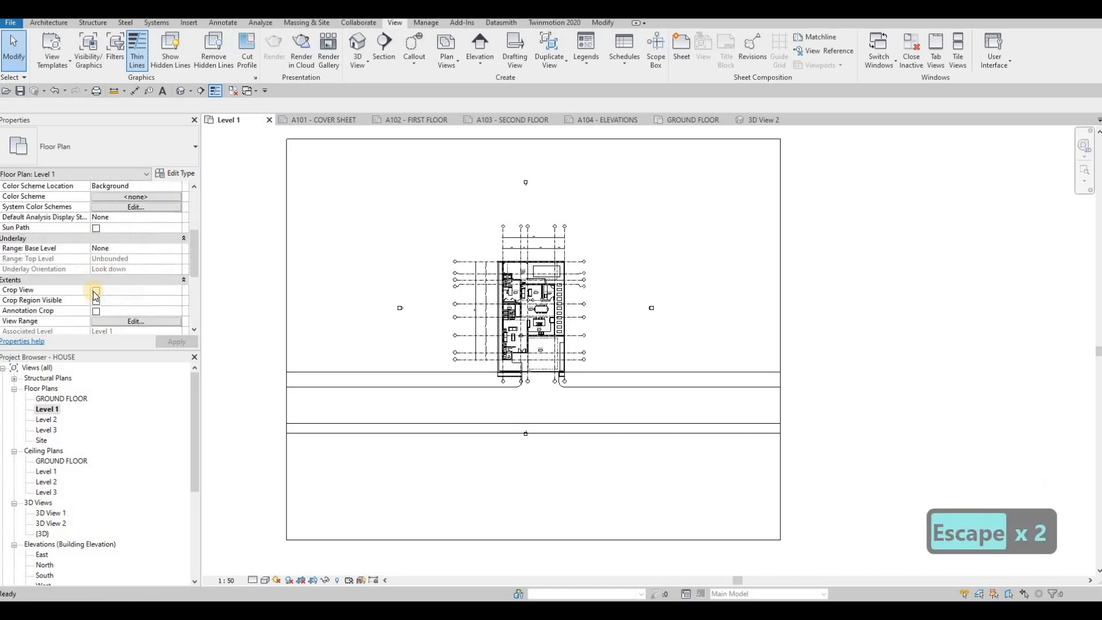
pyautogui.click(96, 300)
pyautogui.click(97, 310)
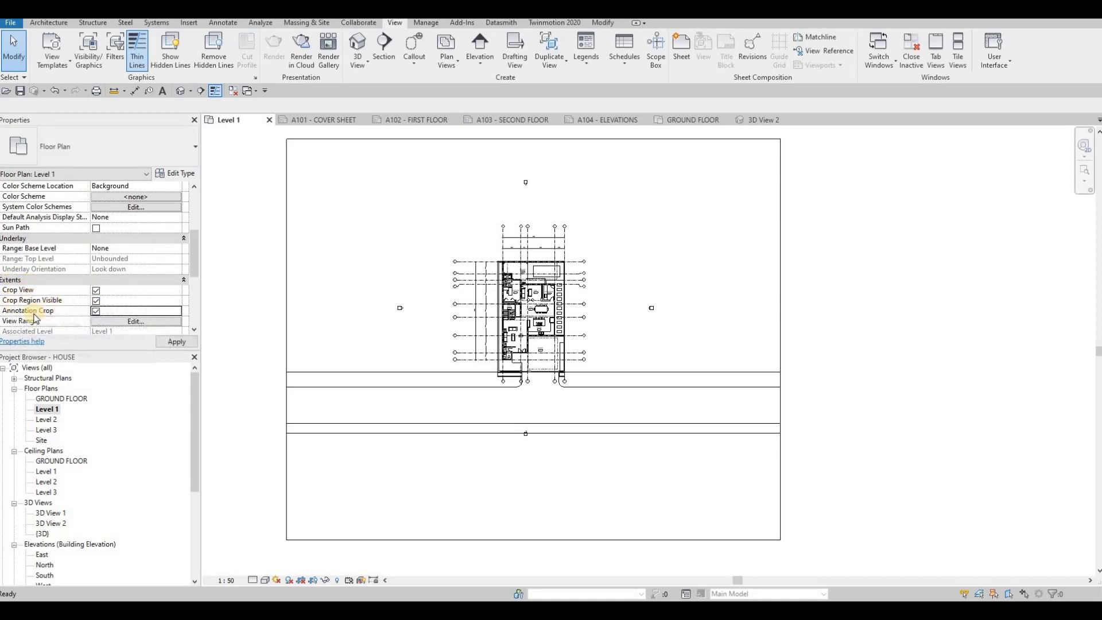
pyautogui.click(180, 345)
# Pull all four edges of the Level 1 crop region in around the house, its grids and its dimensions
pyautogui.scroll(-2, 331, 282)
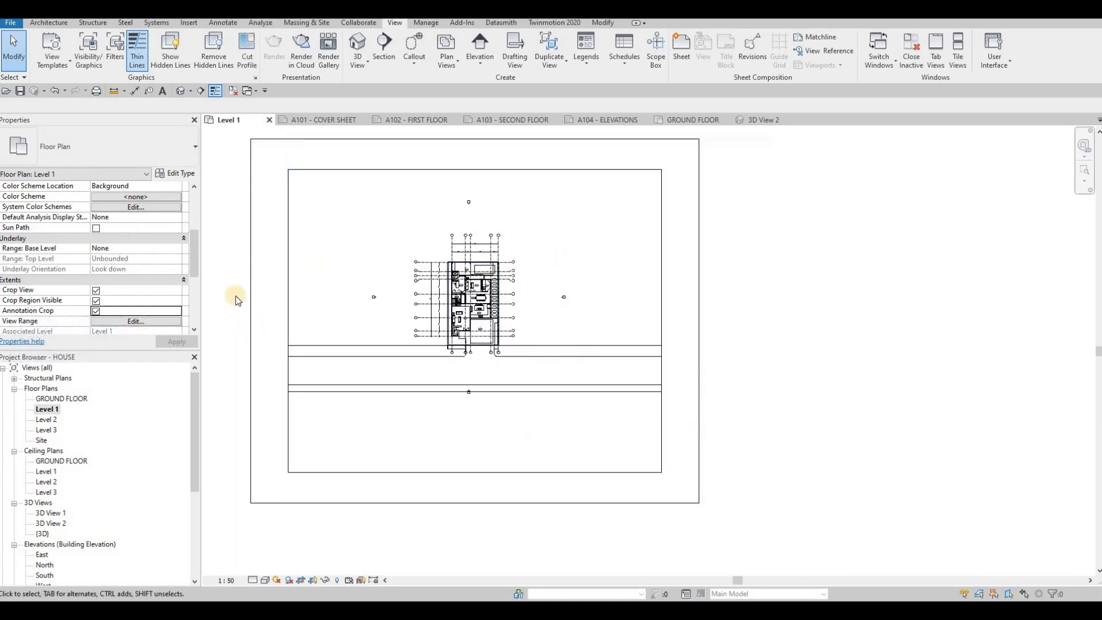
pyautogui.click(293, 232)
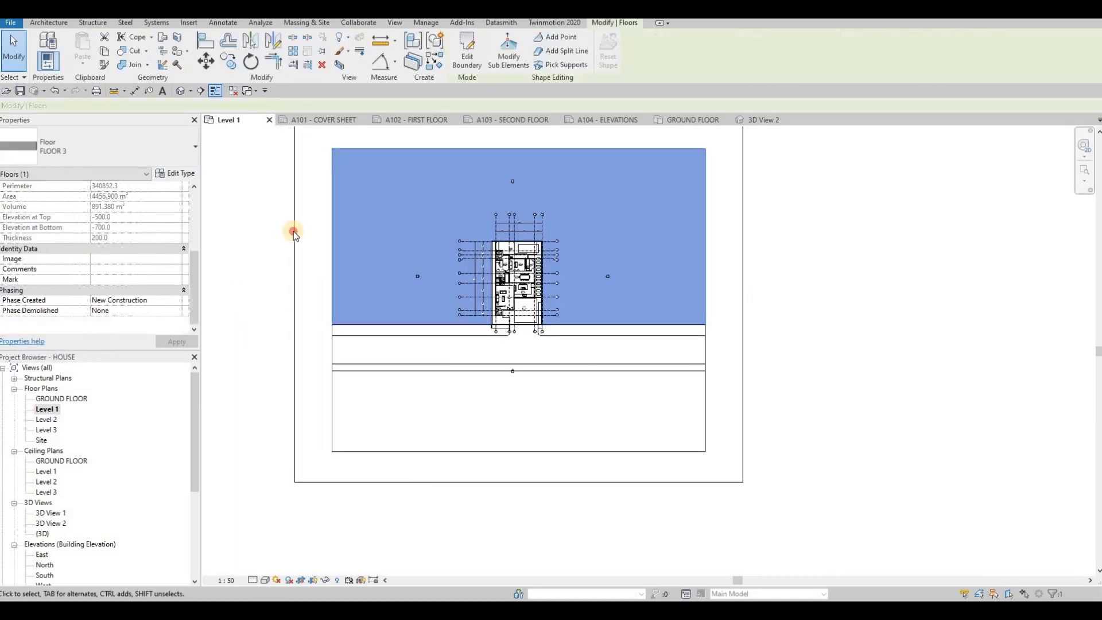
pyautogui.click(295, 292)
pyautogui.moveTo(444, 295); pyautogui.dragTo(451, 296)
pyautogui.moveTo(596, 483); pyautogui.dragTo(598, 330)
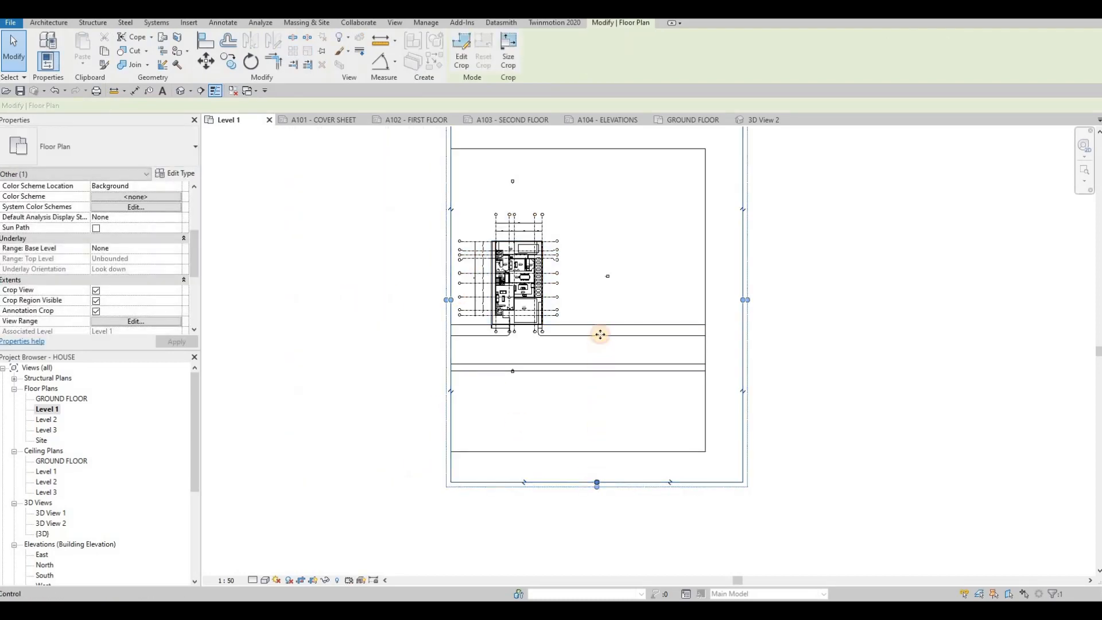
pyautogui.moveTo(740, 226); pyautogui.dragTo(568, 233)
pyautogui.moveTo(510, 200); pyautogui.dragTo(506, 294, button='middle')
pyautogui.moveTo(505, 213); pyautogui.dragTo(509, 300)
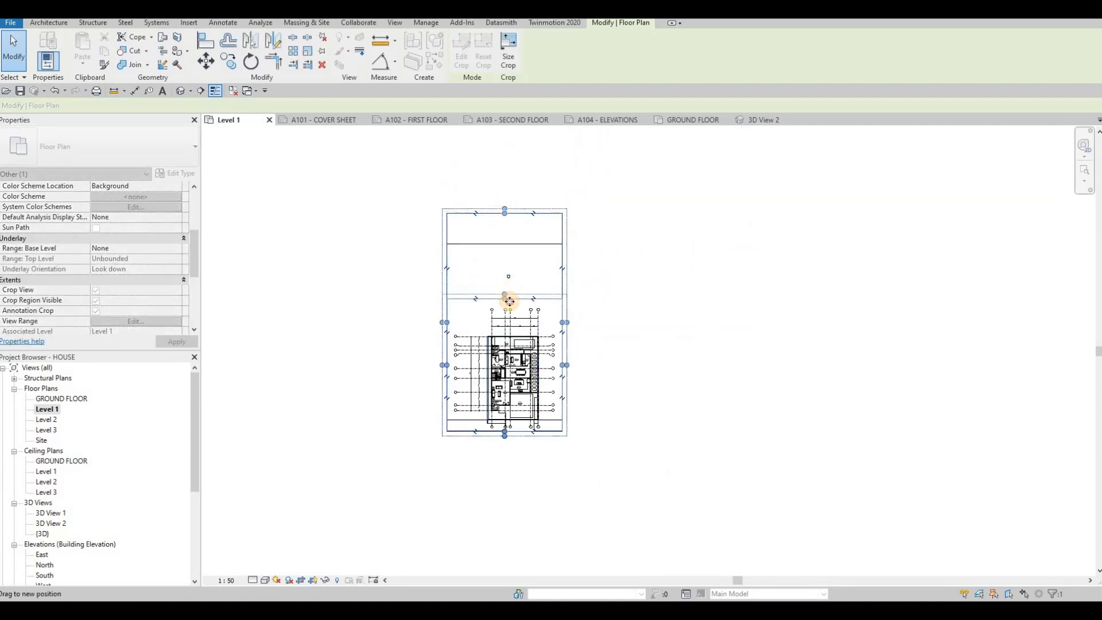
# Try out new positions for the crop region's left edge around the grid bubbles, undoing one of the moves
pyautogui.scroll(3, 441, 366)
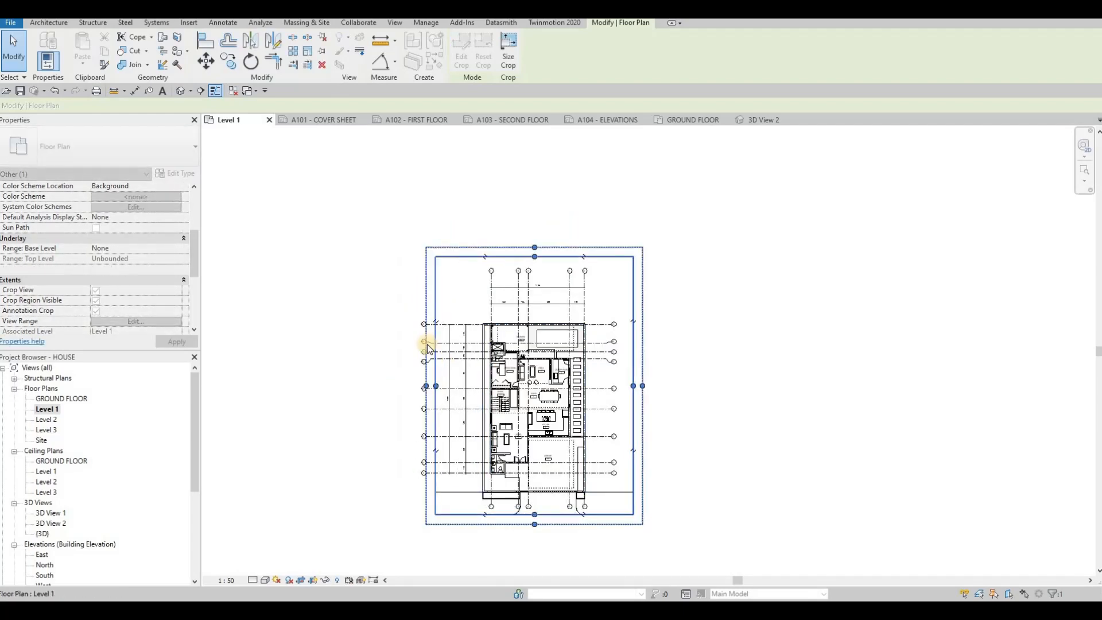
pyautogui.scroll(3, 425, 367)
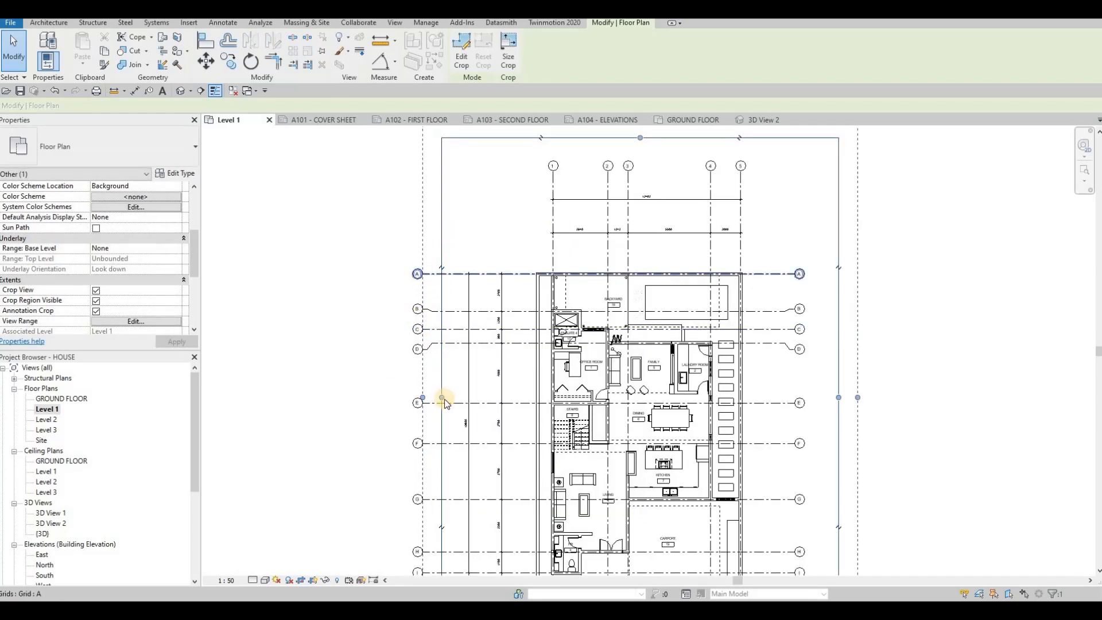
pyautogui.moveTo(414, 402); pyautogui.dragTo(395, 399)
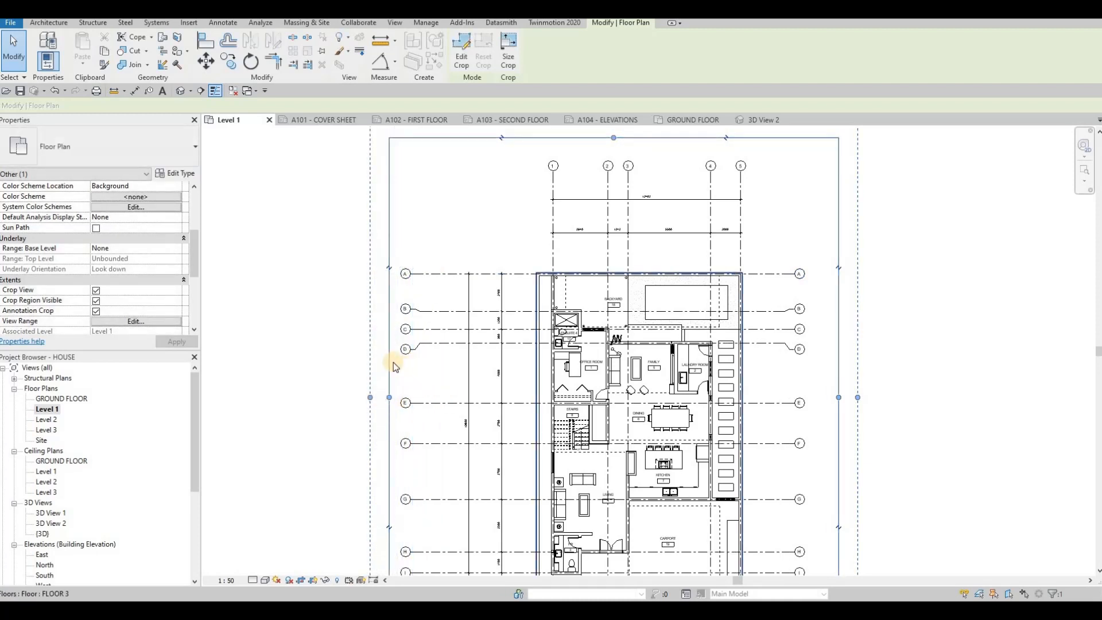
pyautogui.moveTo(429, 398); pyautogui.dragTo(437, 357, button='middle')
pyautogui.hotkey('ctrl', 'z')
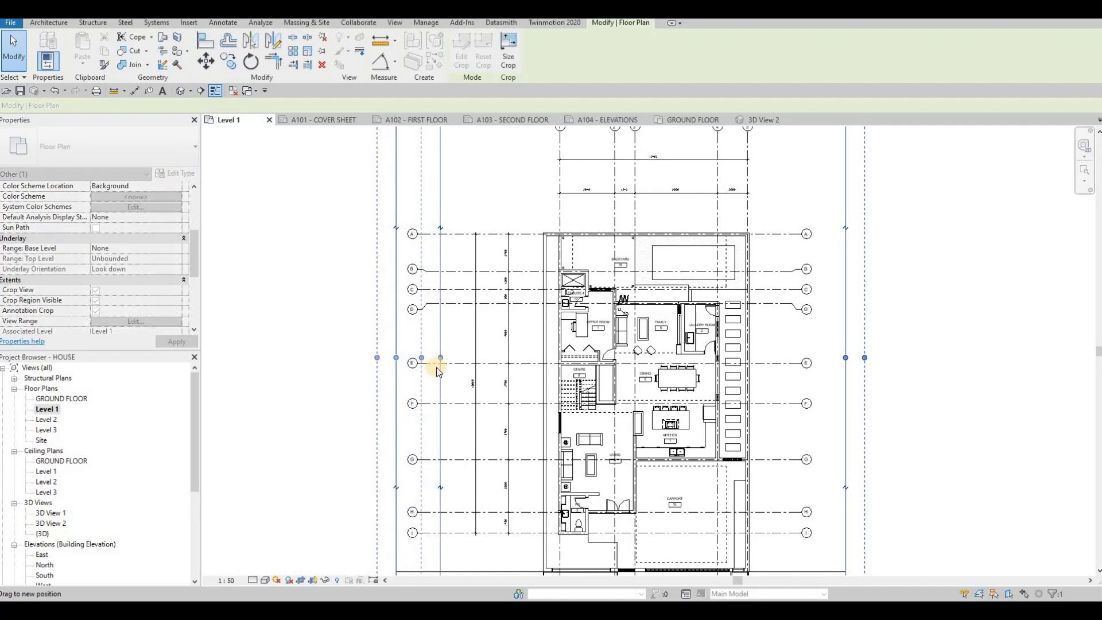
pyautogui.moveTo(413, 352)
pyautogui.mouseDown()
pyautogui.moveTo(360, 343)
pyautogui.moveTo(320, 310)
pyautogui.mouseUp()
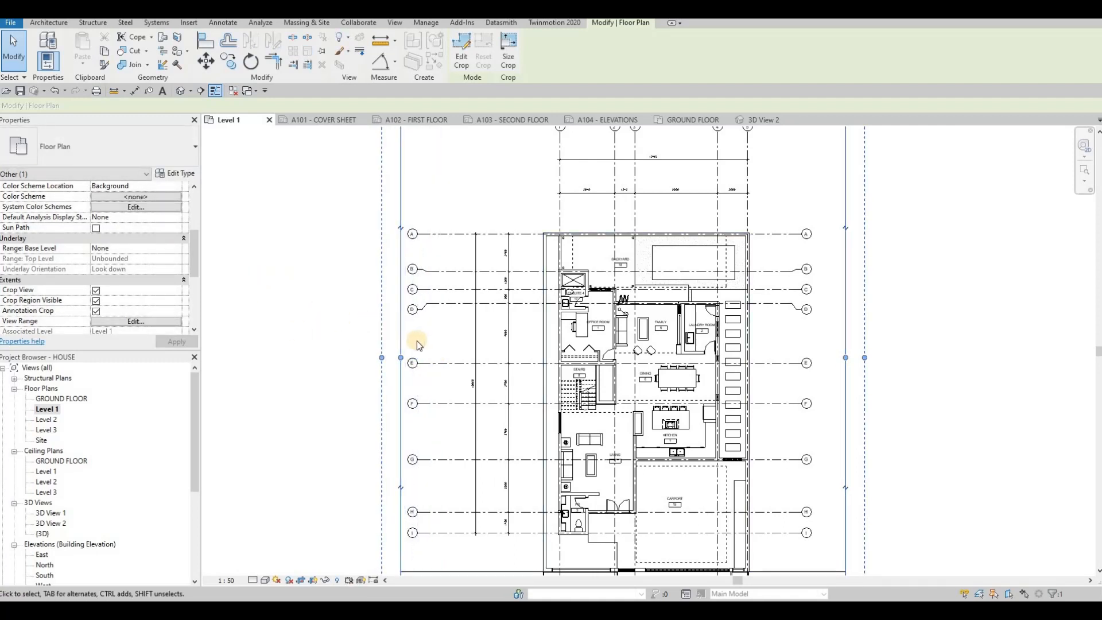
# Set the crop region's left edge just outside the vertical dimensions and its right edge just inside the grid bubbles, and clear the selection
pyautogui.scroll(-2, 402, 357)
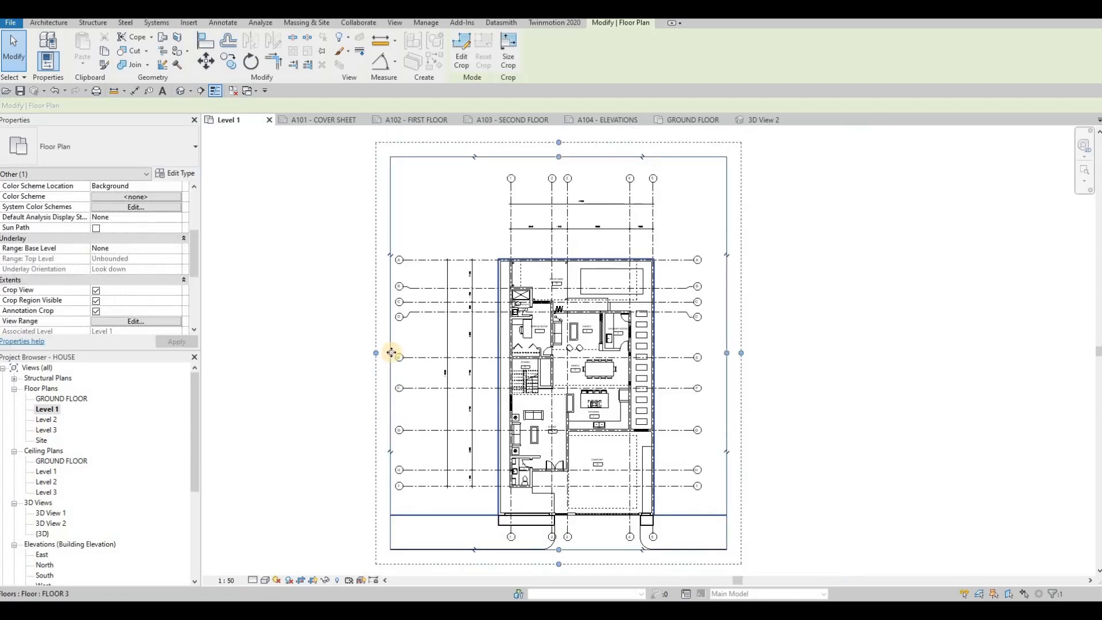
pyautogui.moveTo(451, 356)
pyautogui.mouseDown()
pyautogui.moveTo(488, 369)
pyautogui.moveTo(475, 357)
pyautogui.moveTo(425, 358)
pyautogui.moveTo(495, 353)
pyautogui.mouseUp()
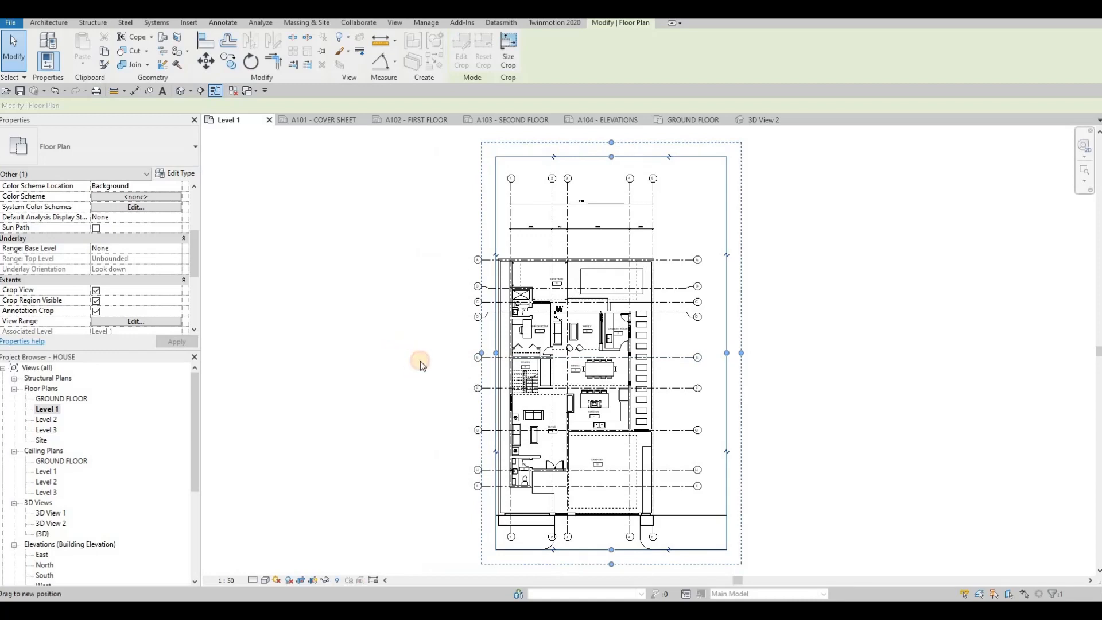
pyautogui.moveTo(420, 365)
pyautogui.mouseDown()
pyautogui.moveTo(391, 356)
pyautogui.moveTo(424, 358)
pyautogui.moveTo(433, 323)
pyautogui.moveTo(434, 356)
pyautogui.mouseUp()
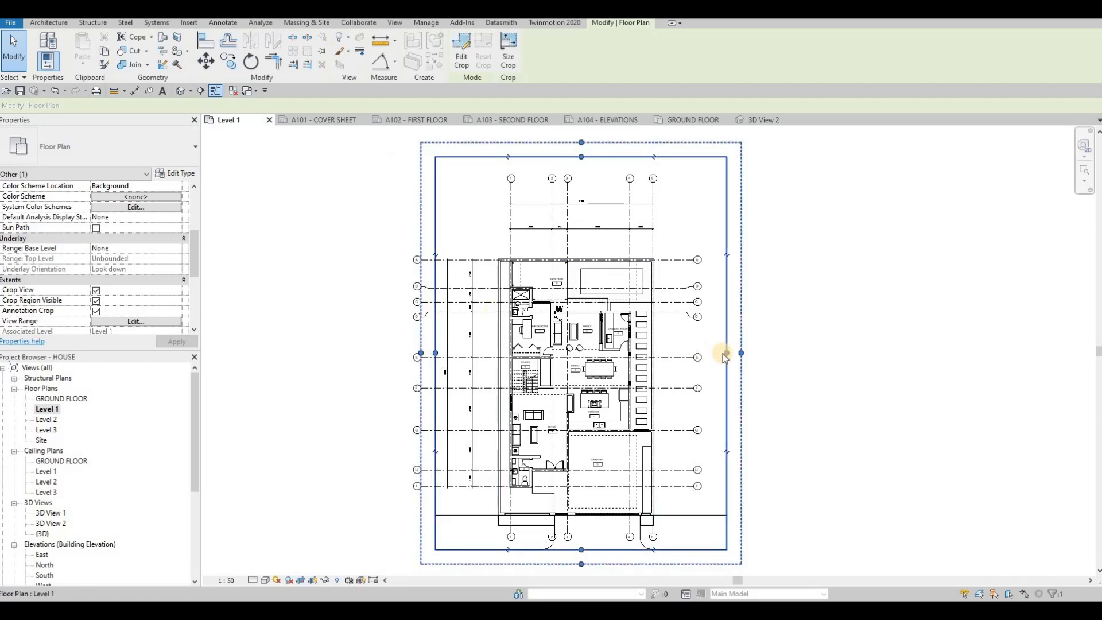
pyautogui.moveTo(725, 357); pyautogui.dragTo(685, 354)
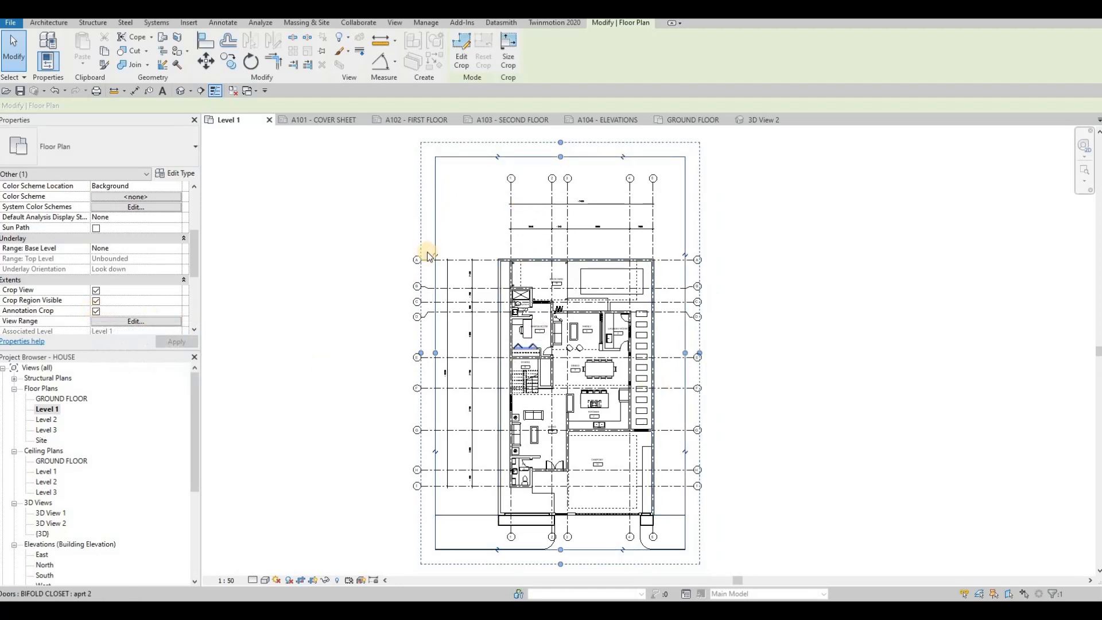
pyautogui.press('Escape')
pyautogui.press('Escape')
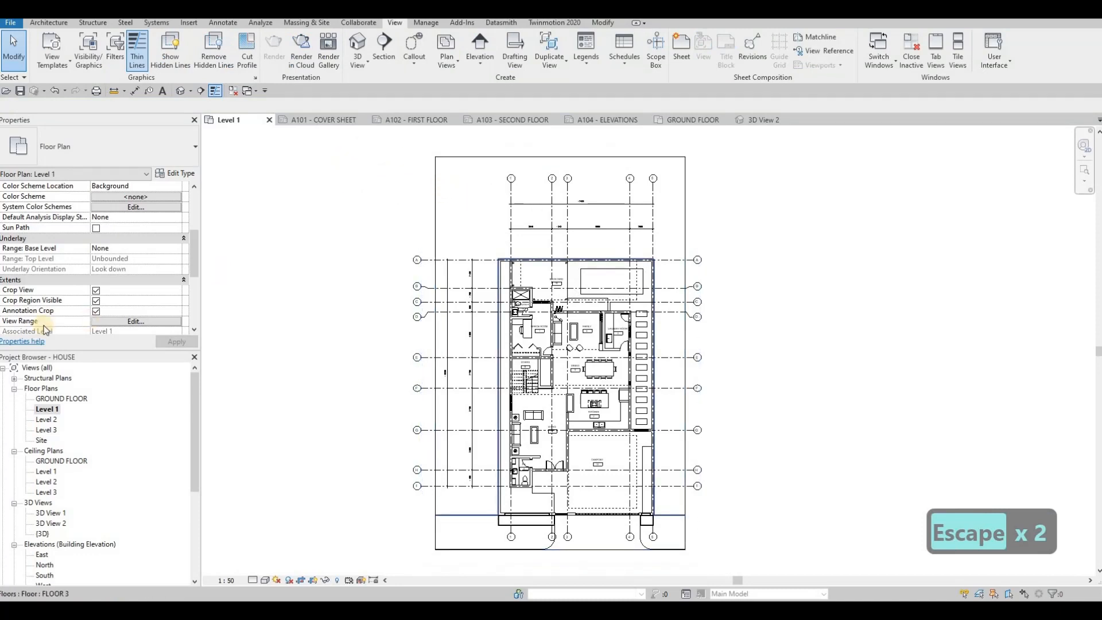
# Hide the Level 1 crop region's boundary, show it again and select it
pyautogui.click(95, 300)
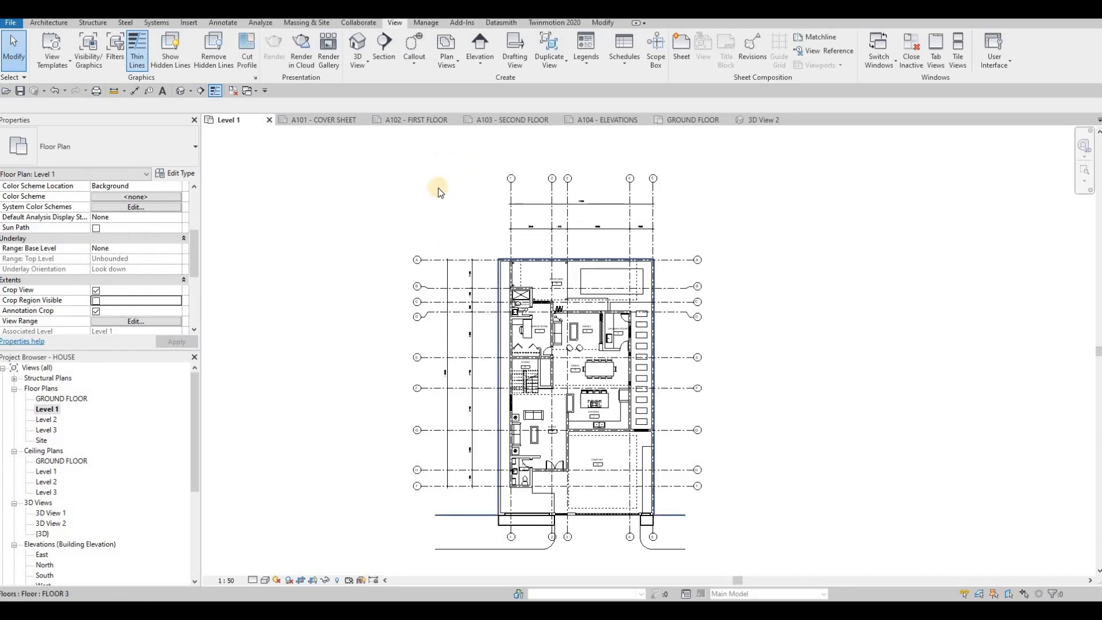
pyautogui.click(96, 300)
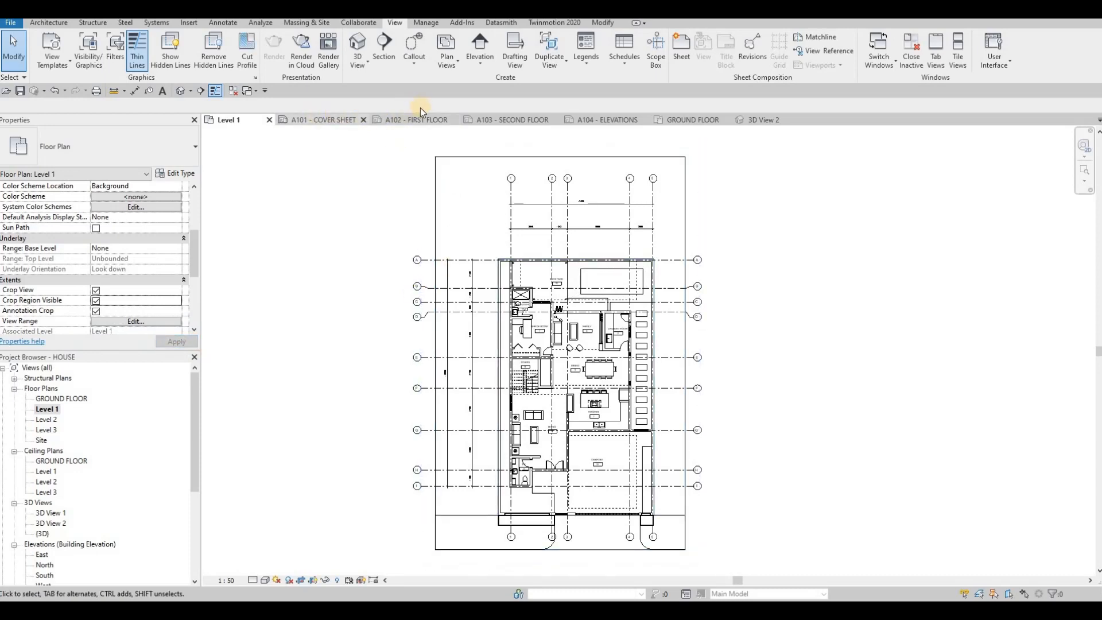
pyautogui.click(433, 174)
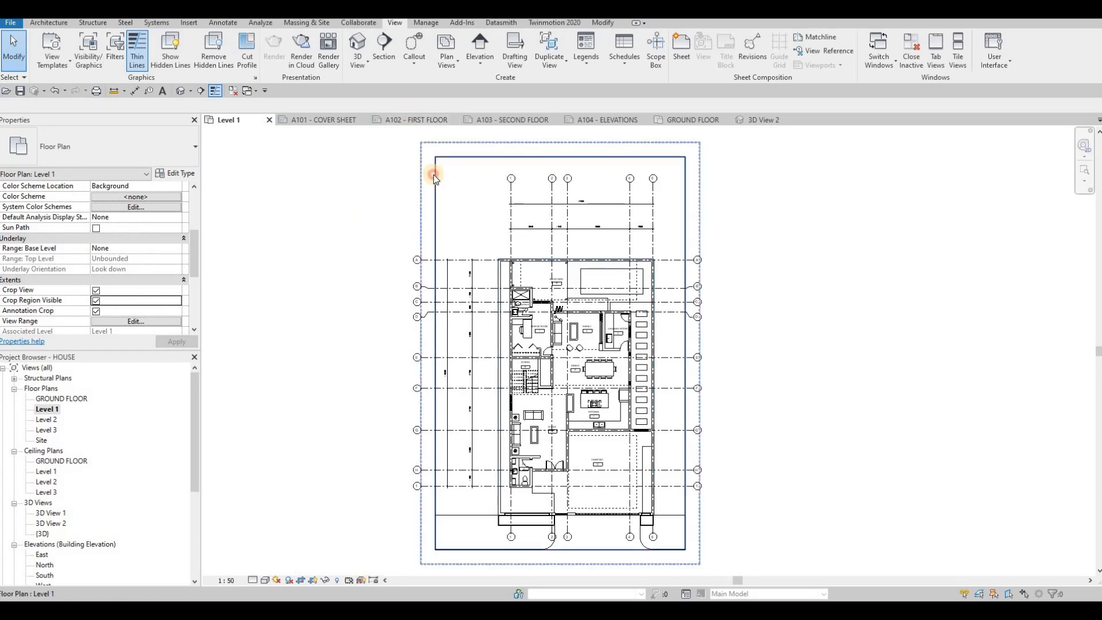
pyautogui.click(552, 156)
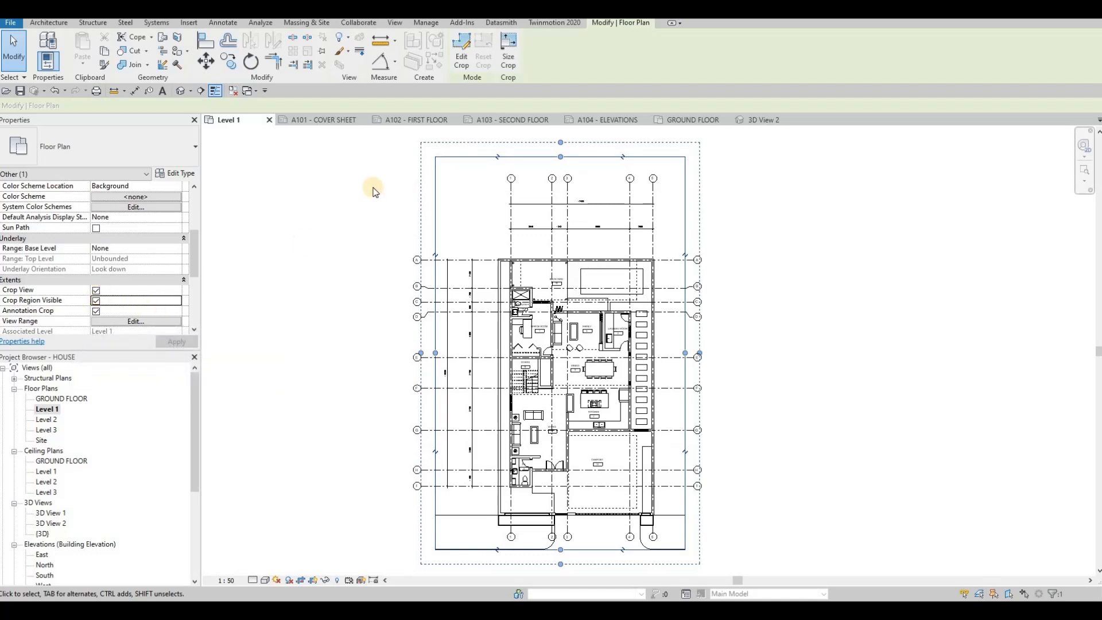
# Place the cropped Level 1 floor plan on sheet A102 - FIRST FLOOR
pyautogui.click(405, 121)
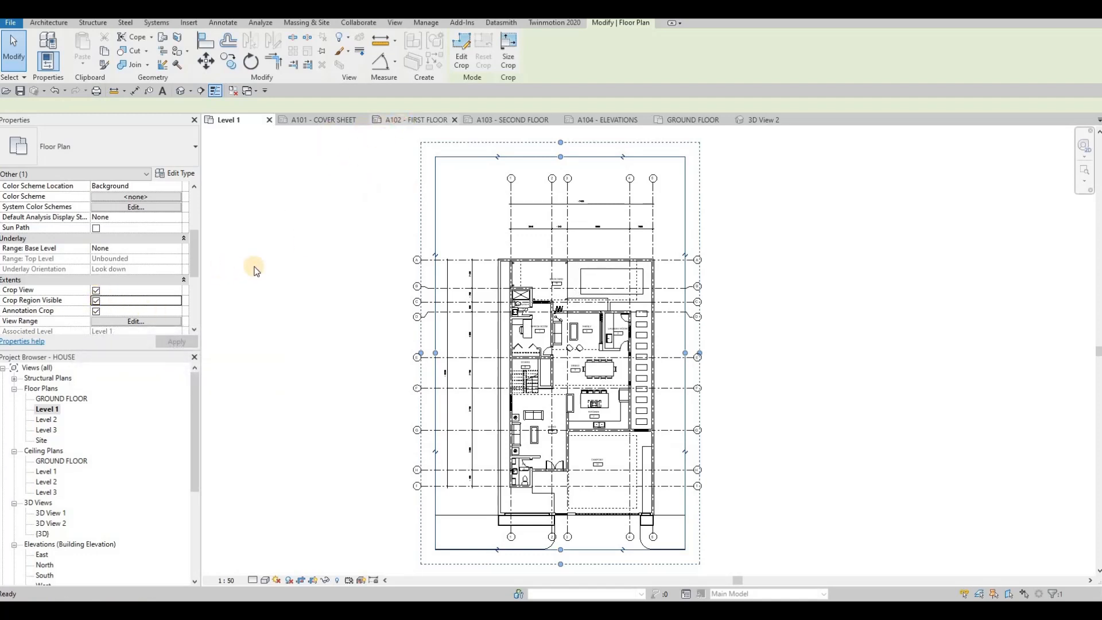
pyautogui.click(51, 411)
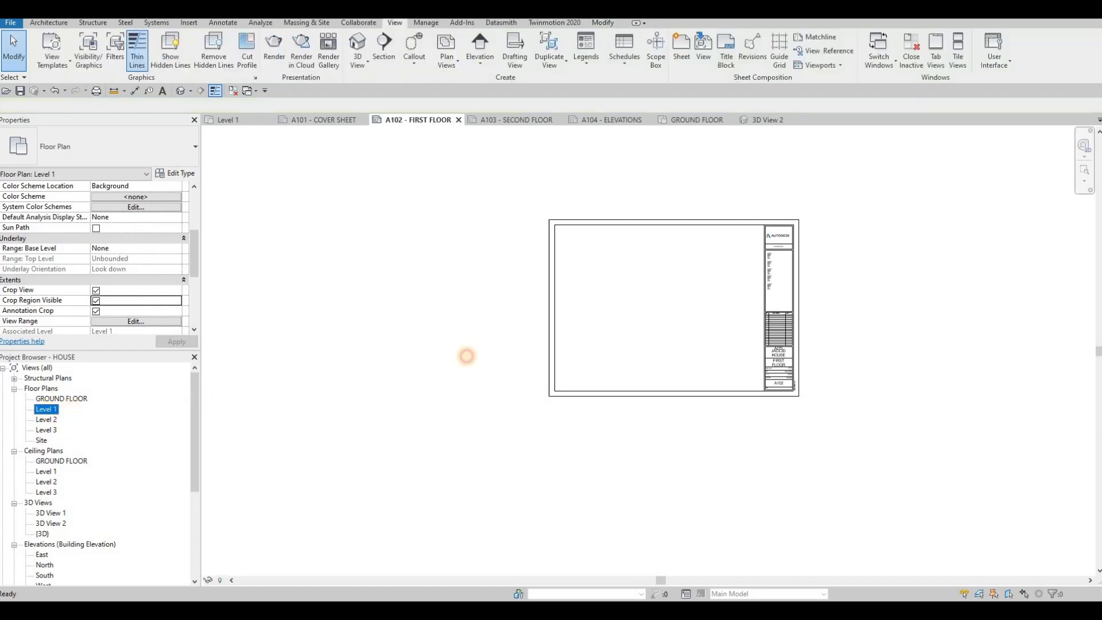
pyautogui.click(663, 304)
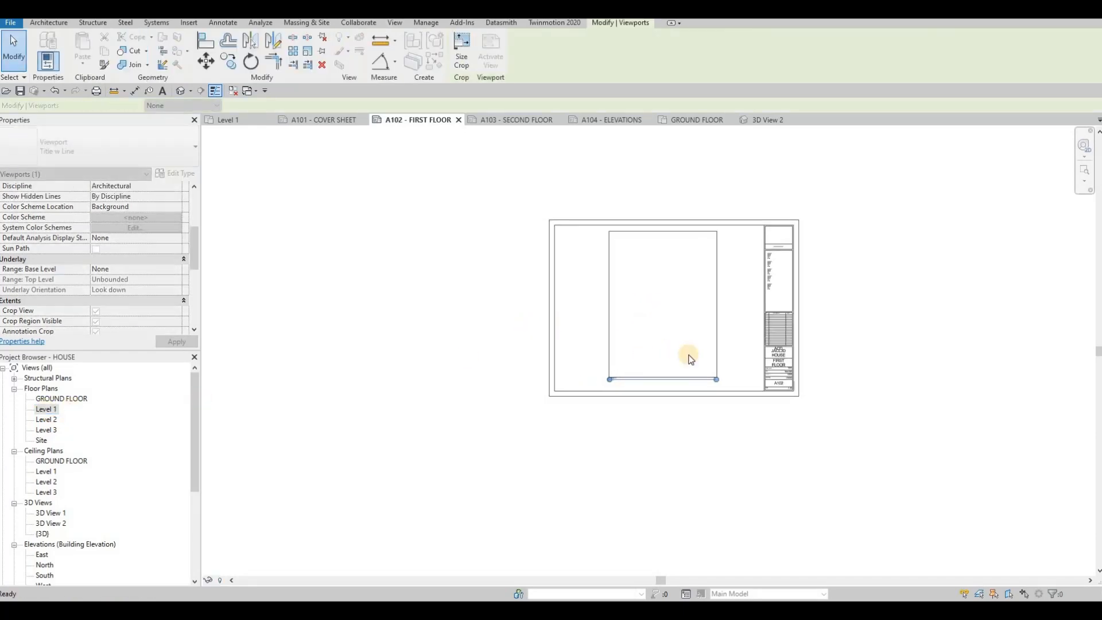
pyautogui.press('Escape')
pyautogui.press('Escape')
# Move the Level 1 viewport to the left side of sheet A102, inside the title block border, and clear the selection
pyautogui.scroll(3, 637, 344)
pyautogui.scroll(3, 606, 304)
pyautogui.moveTo(604, 305); pyautogui.dragTo(488, 336, button='middle')
pyautogui.scroll(-4, 600, 299)
pyautogui.click(552, 299)
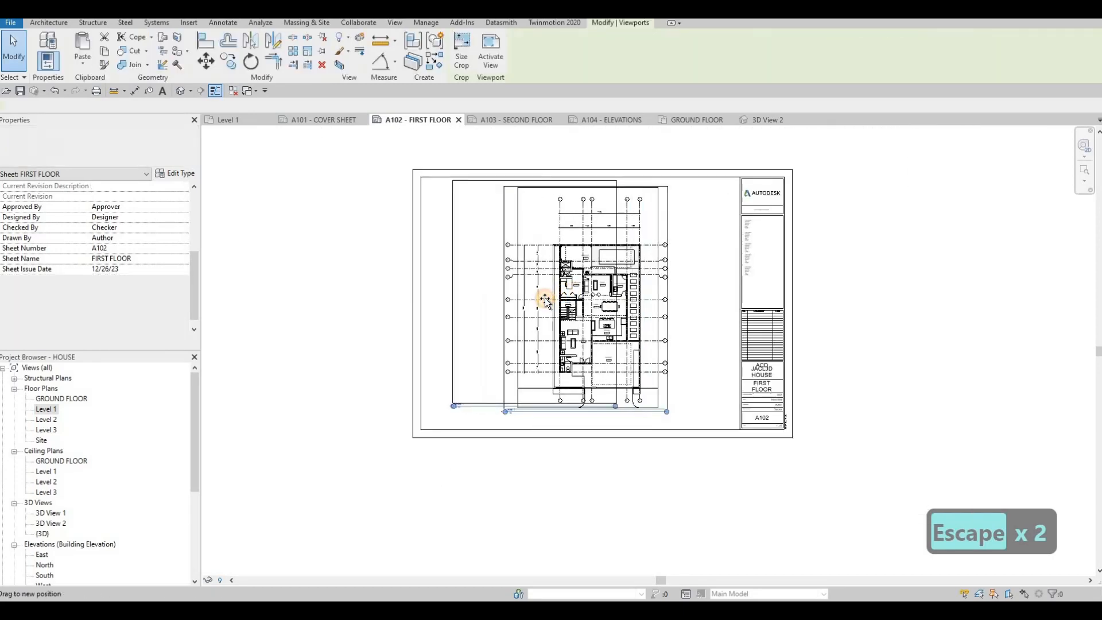
pyautogui.moveTo(552, 301)
pyautogui.mouseDown()
pyautogui.moveTo(731, 298)
pyautogui.moveTo(540, 295)
pyautogui.mouseUp()
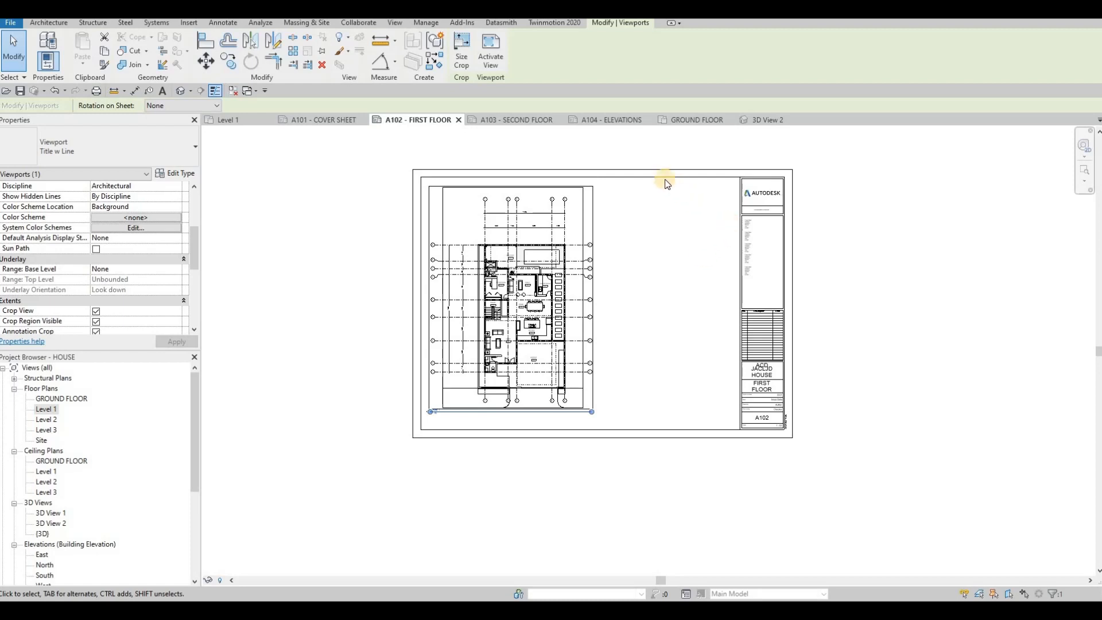
pyautogui.moveTo(552, 241); pyautogui.dragTo(505, 256)
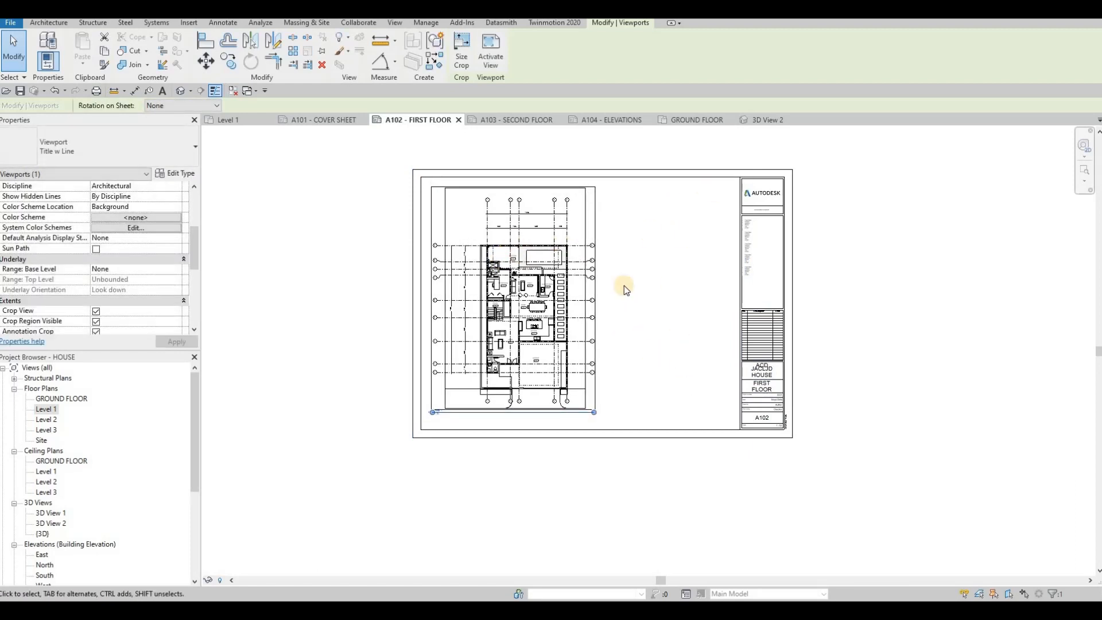
pyautogui.scroll(5, 507, 305)
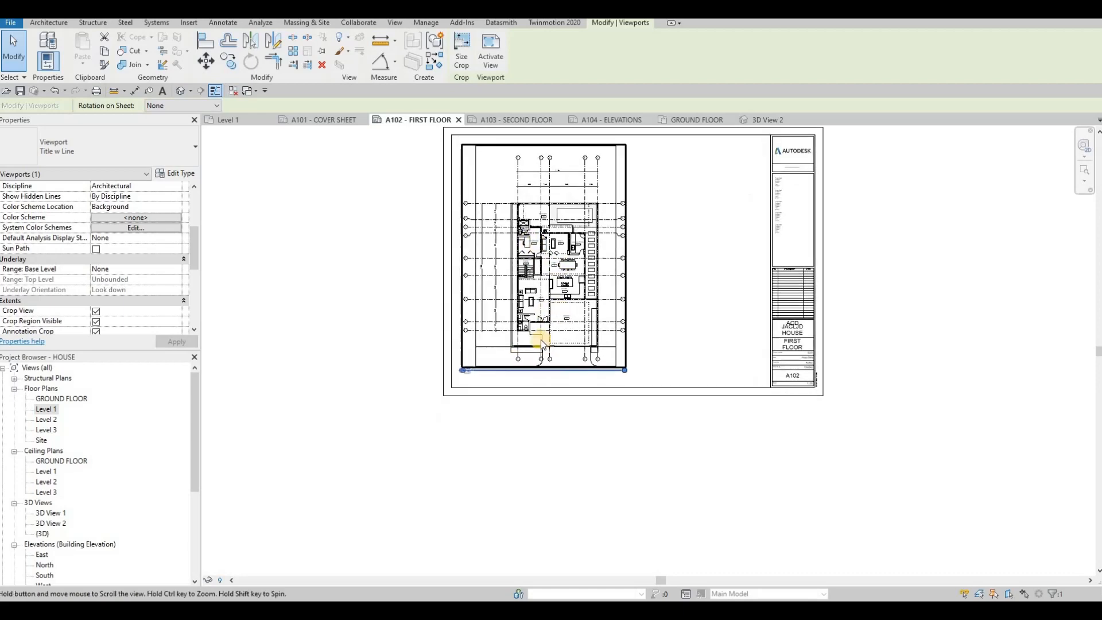
pyautogui.press('Escape')
pyautogui.scroll(-3, 676, 337)
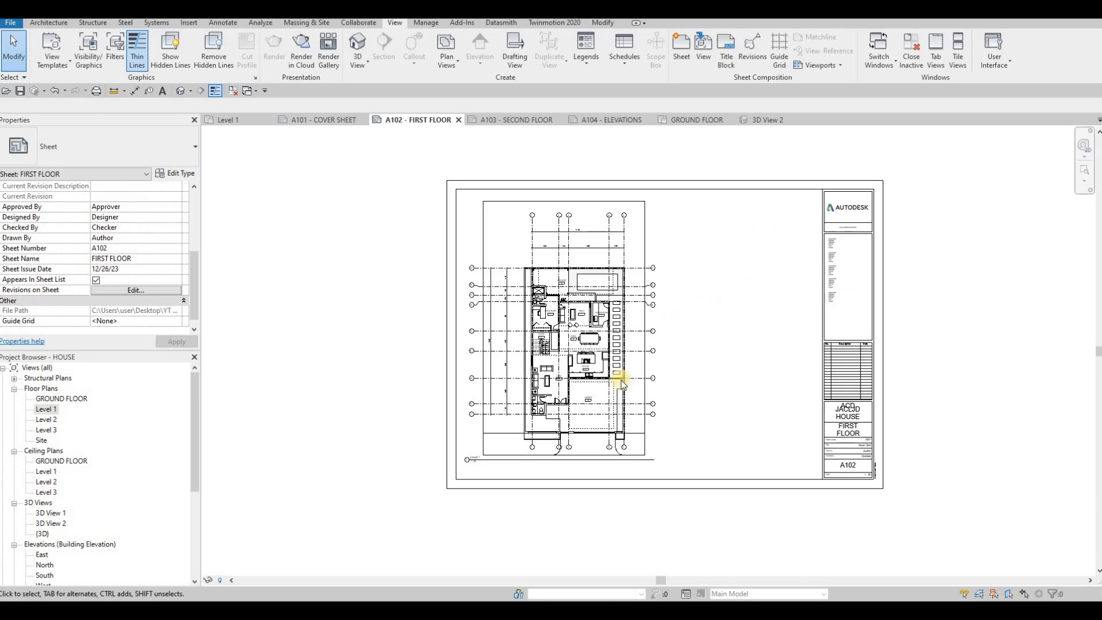
pyautogui.scroll(6, 542, 392)
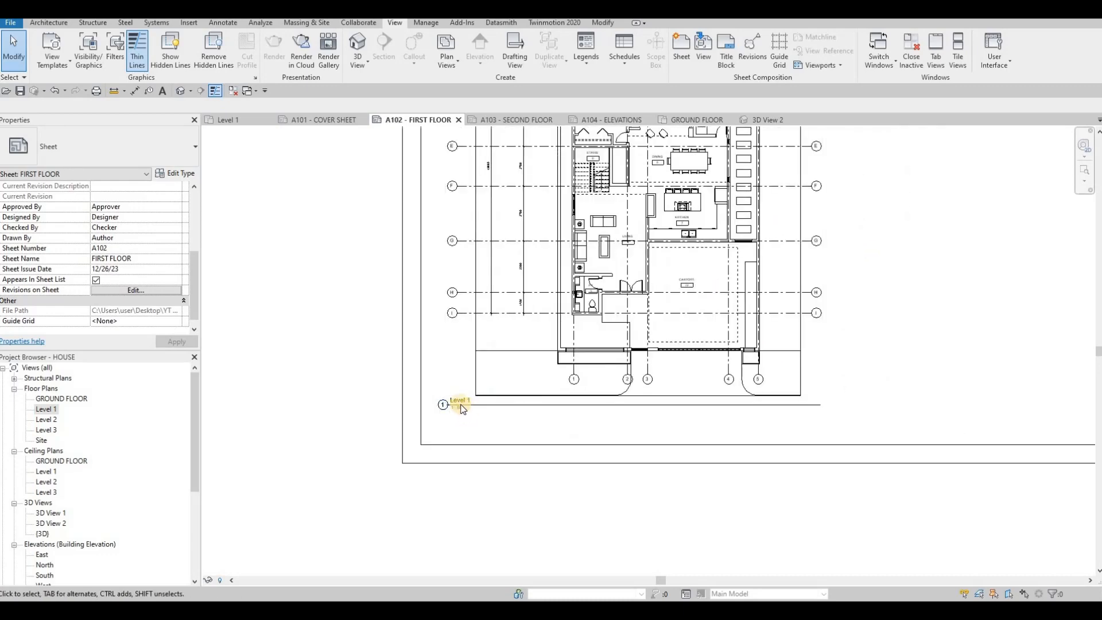
pyautogui.moveTo(504, 362); pyautogui.dragTo(481, 347, button='middle')
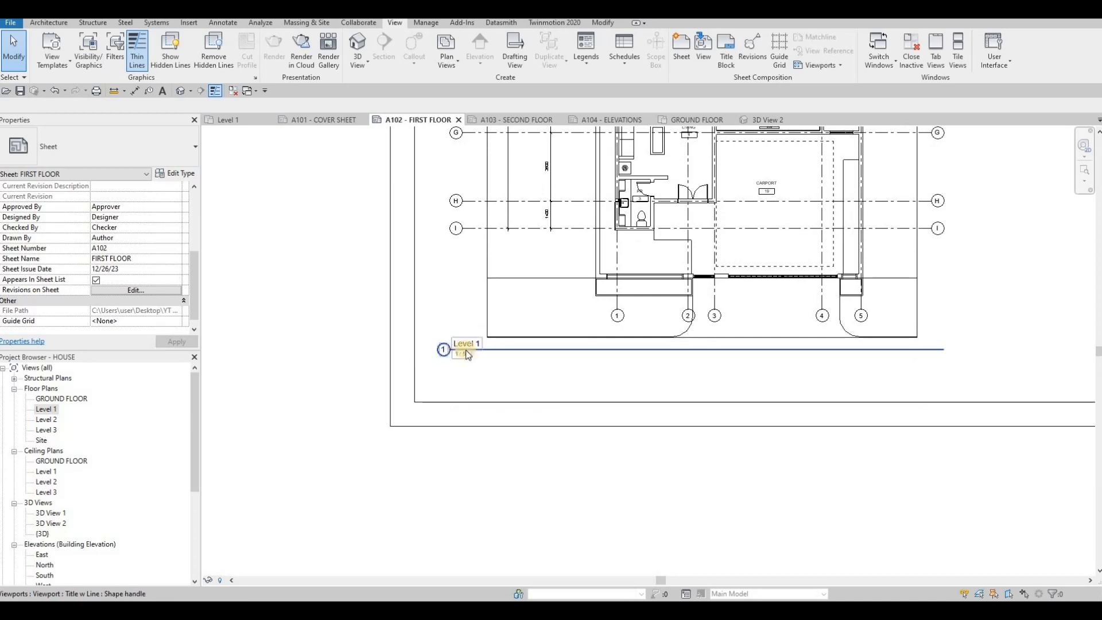
pyautogui.click(53, 409)
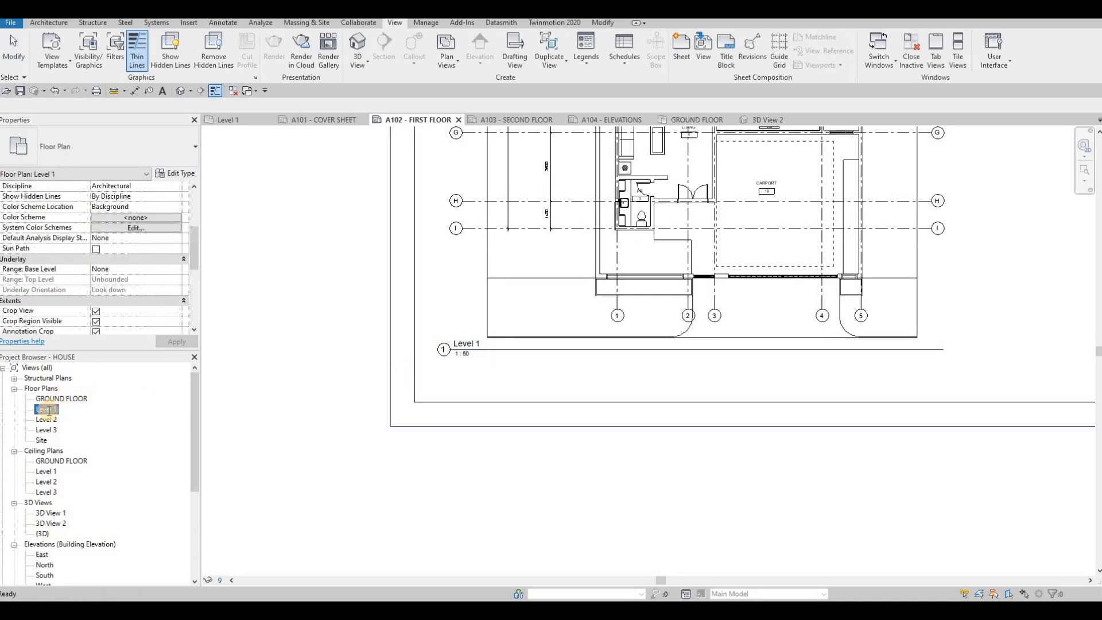
pyautogui.click(50, 411)
pyautogui.press('Escape')
pyautogui.press('Escape')
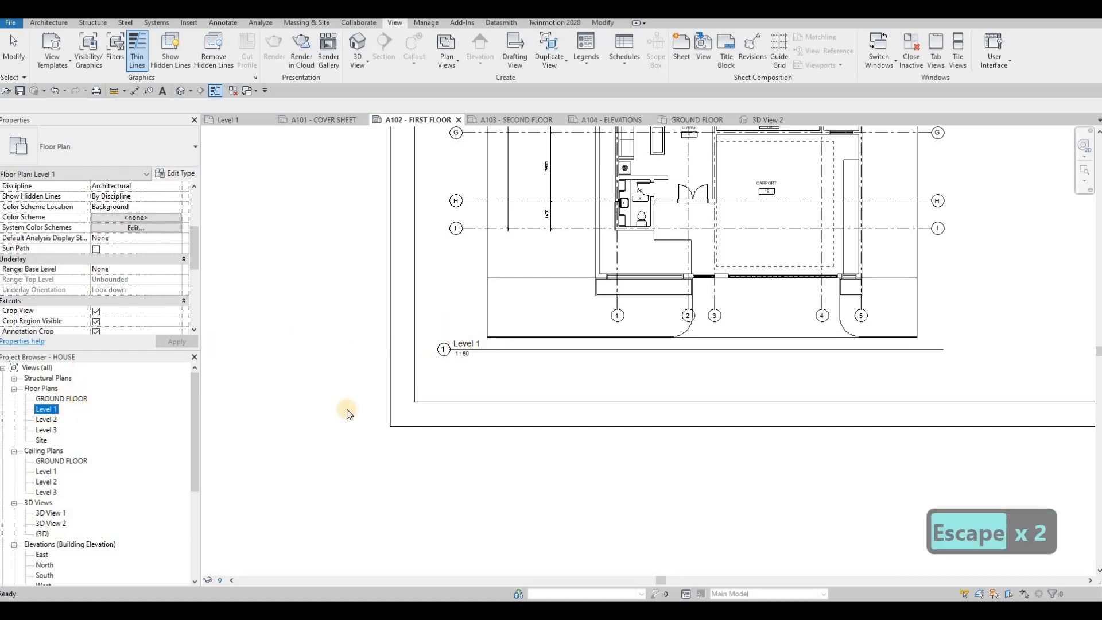
pyautogui.scroll(-5, 125, 265)
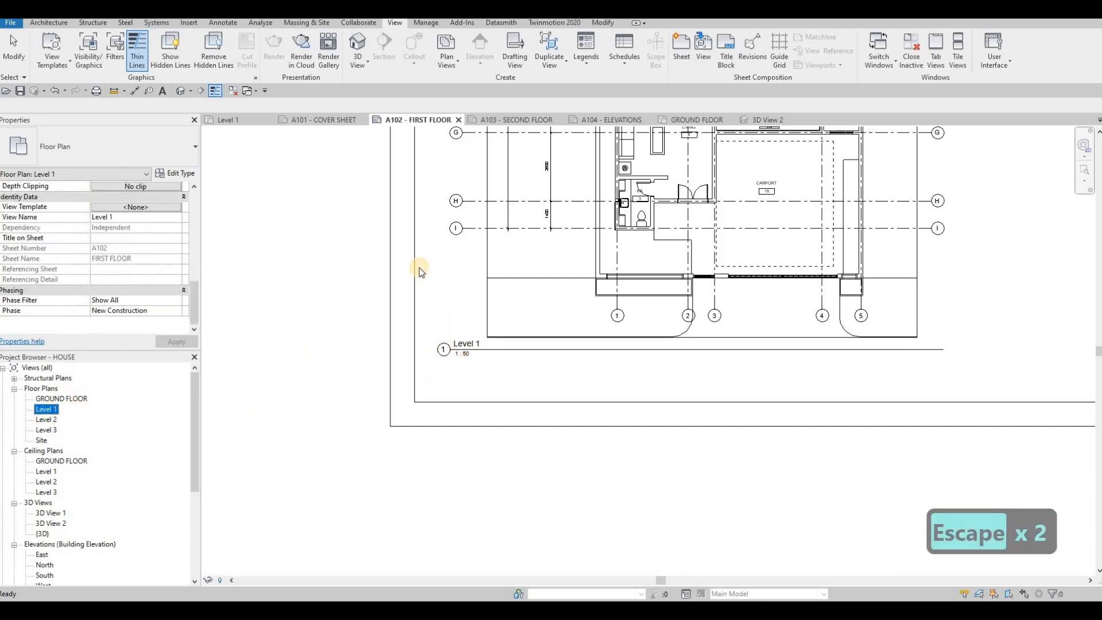
pyautogui.scroll(-1, 367, 292)
pyautogui.press('Escape')
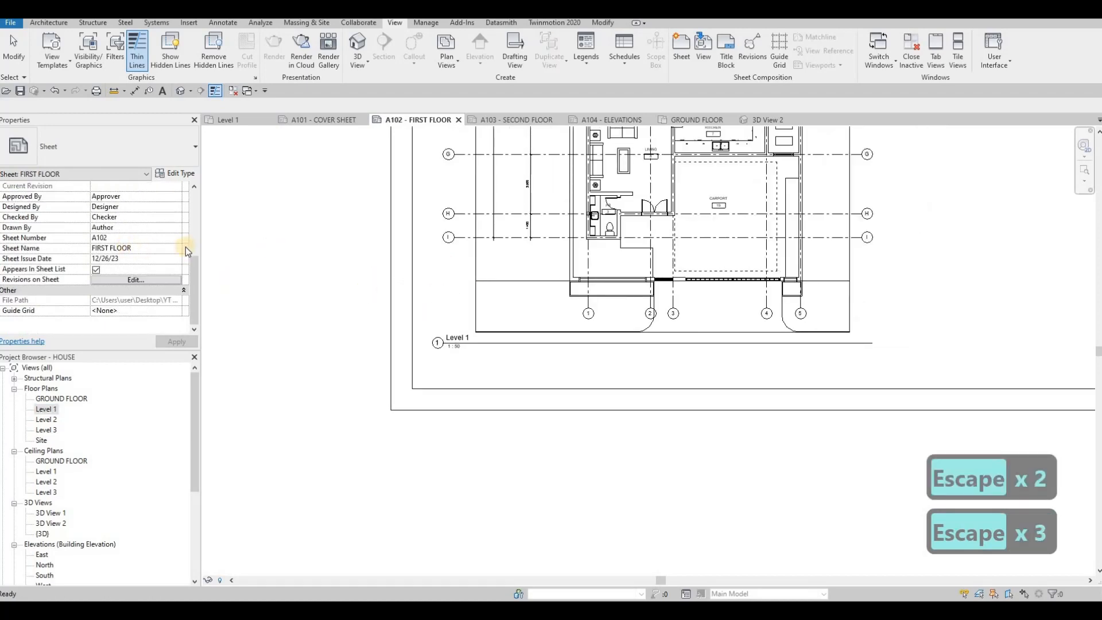
pyautogui.press('Escape')
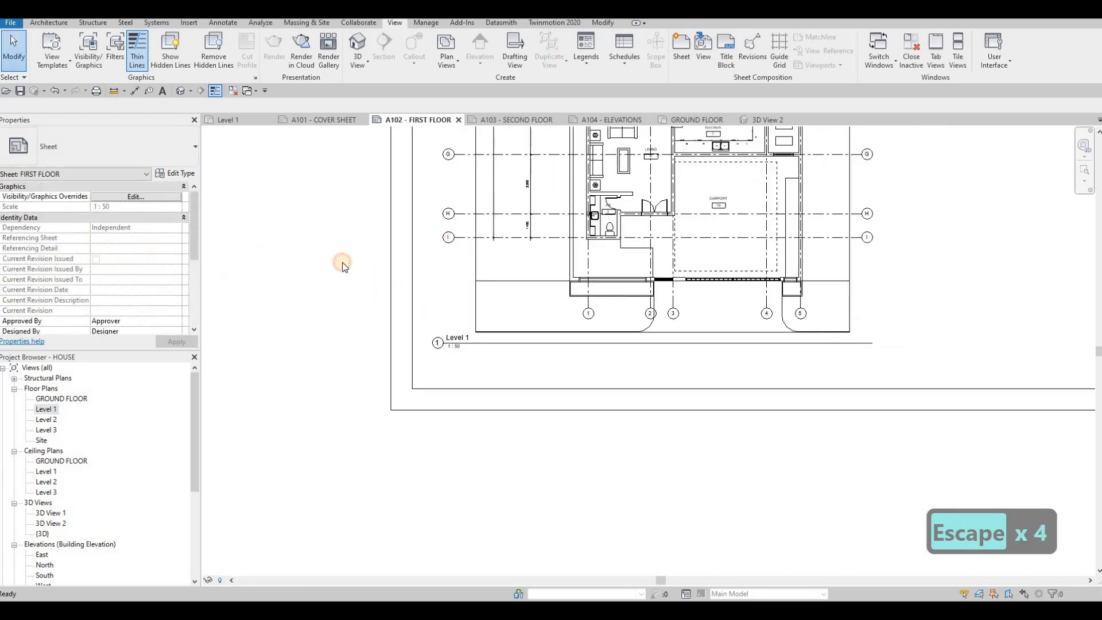
# Set the Level 1 viewport's Title on Sheet to FIRST FLOOR and clear the selection
pyautogui.scroll(-6, 112, 274)
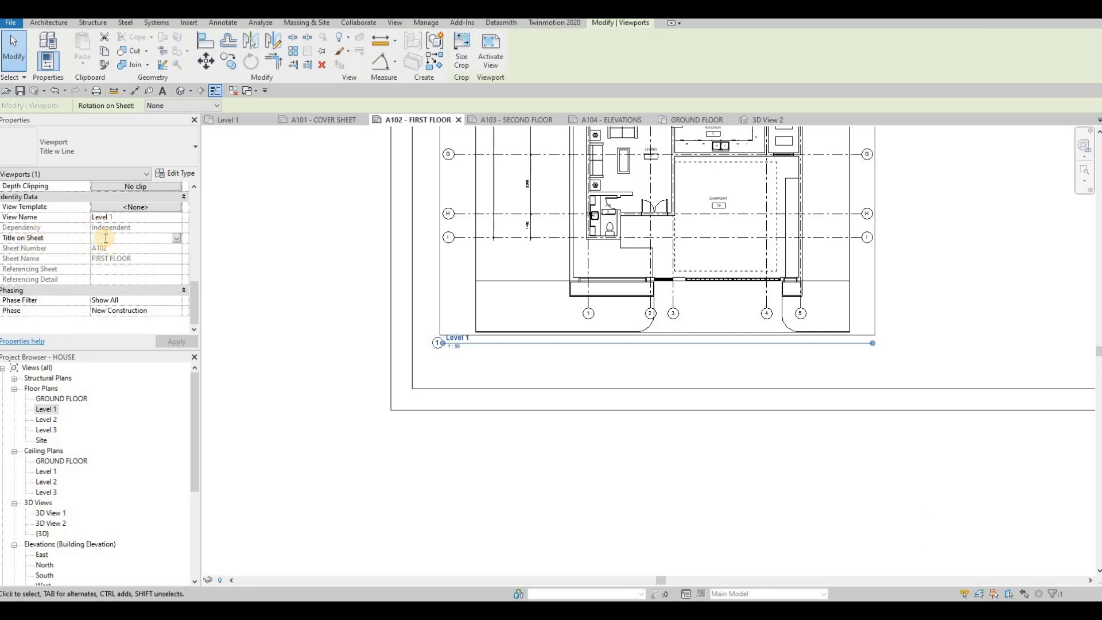
pyautogui.click(106, 238)
pyautogui.write('first')
pyautogui.press('BackSpace')
pyautogui.press('BackSpace')
pyautogui.press('BackSpace')
pyautogui.press('BackSpace')
pyautogui.press('BackSpace')
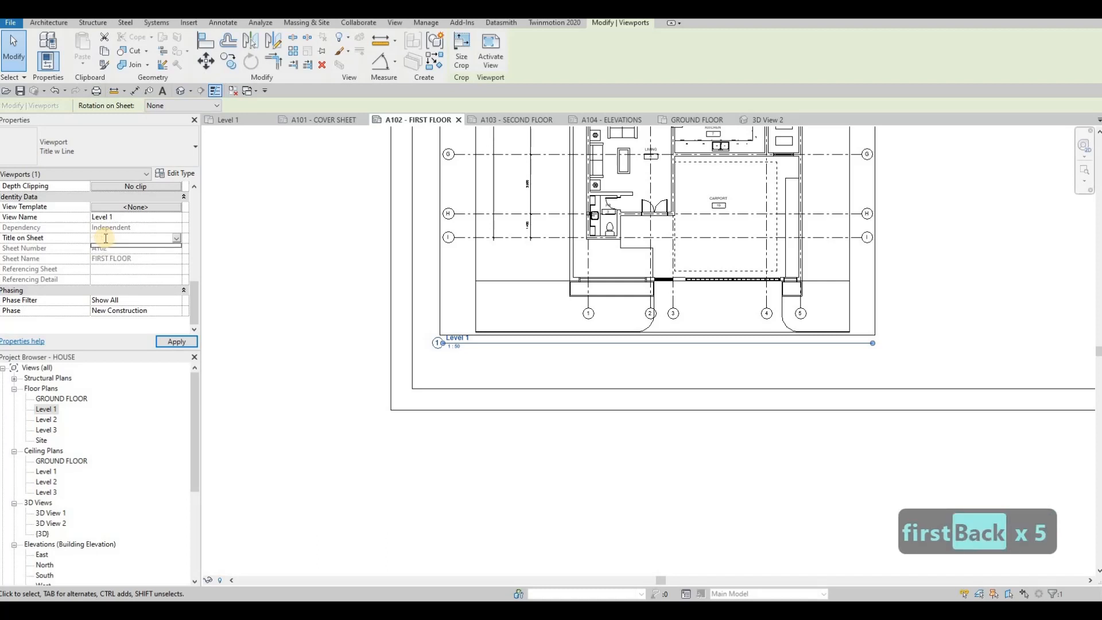
pyautogui.write('Fi')
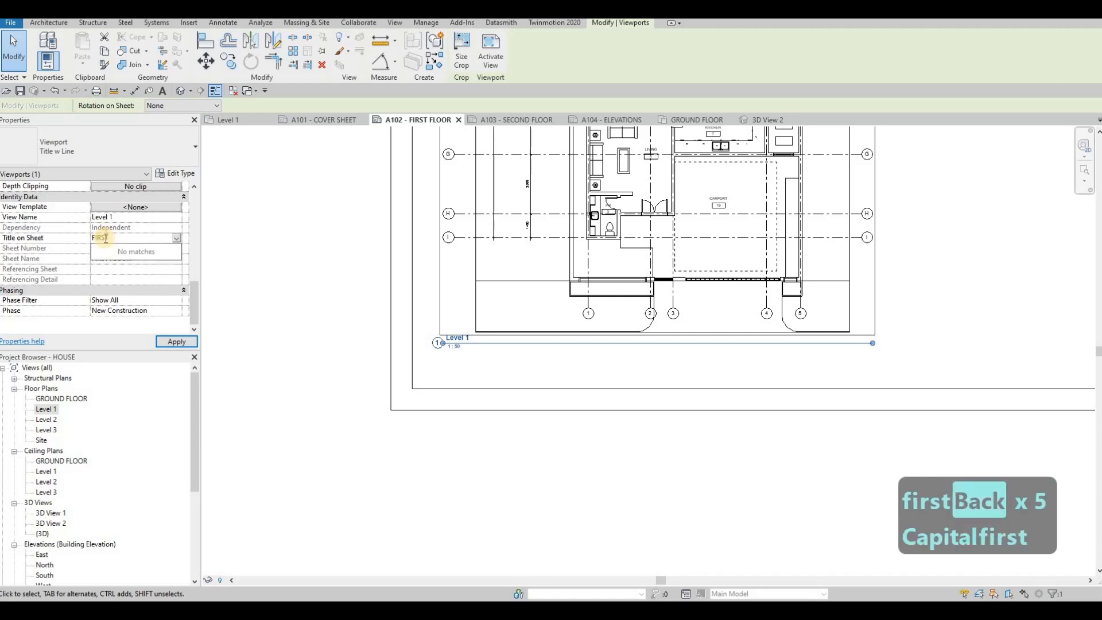
pyautogui.write('RST FLOOR')
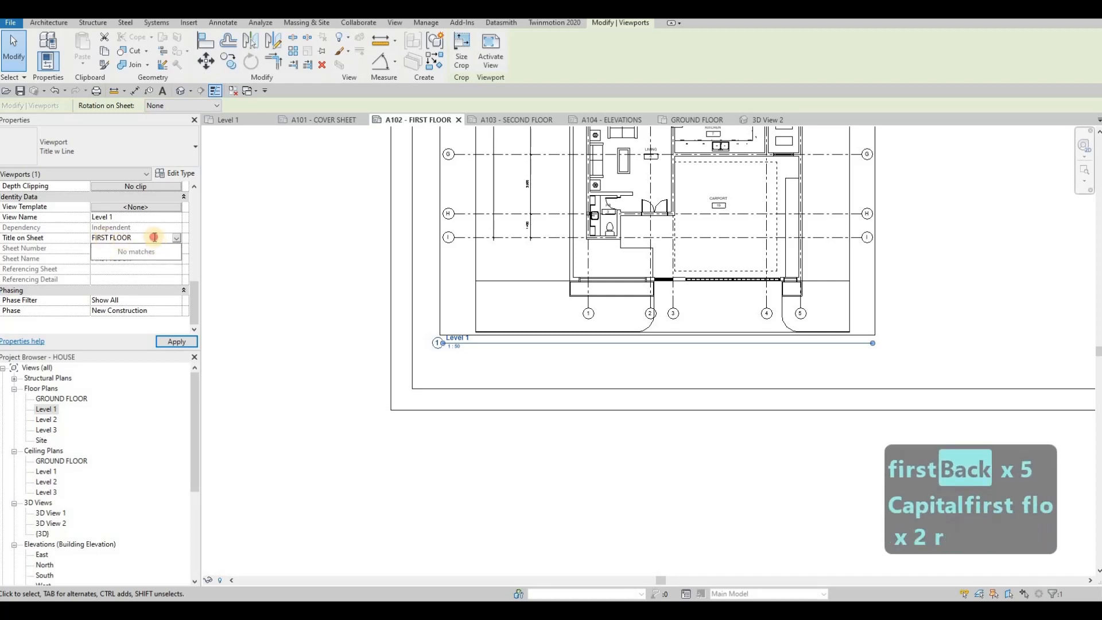
pyautogui.click(176, 342)
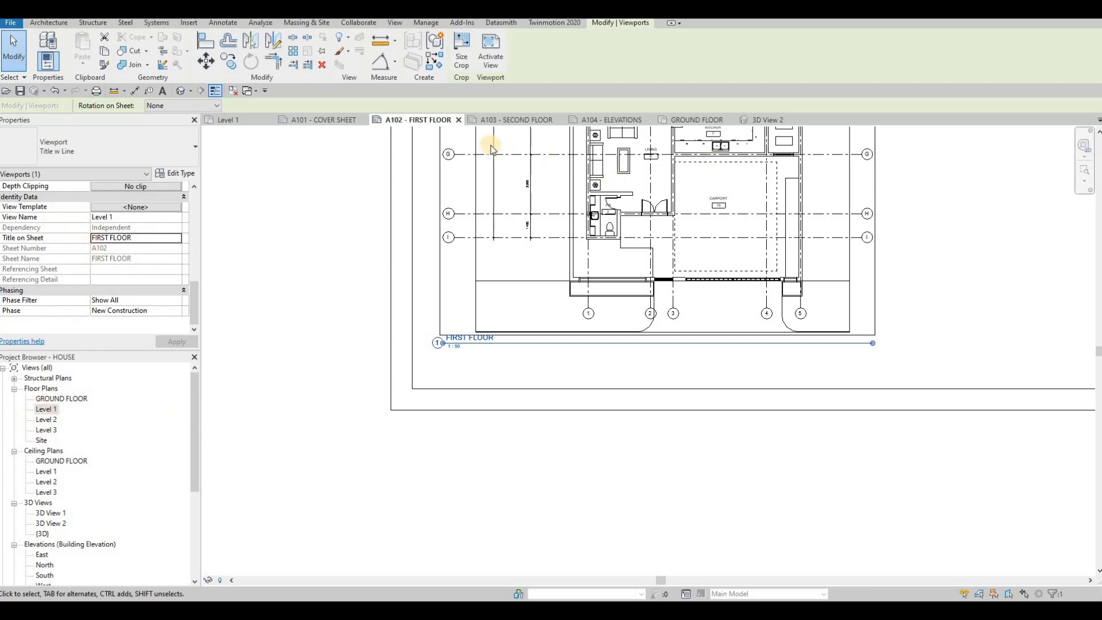
pyautogui.press('Escape')
pyautogui.press('Escape')
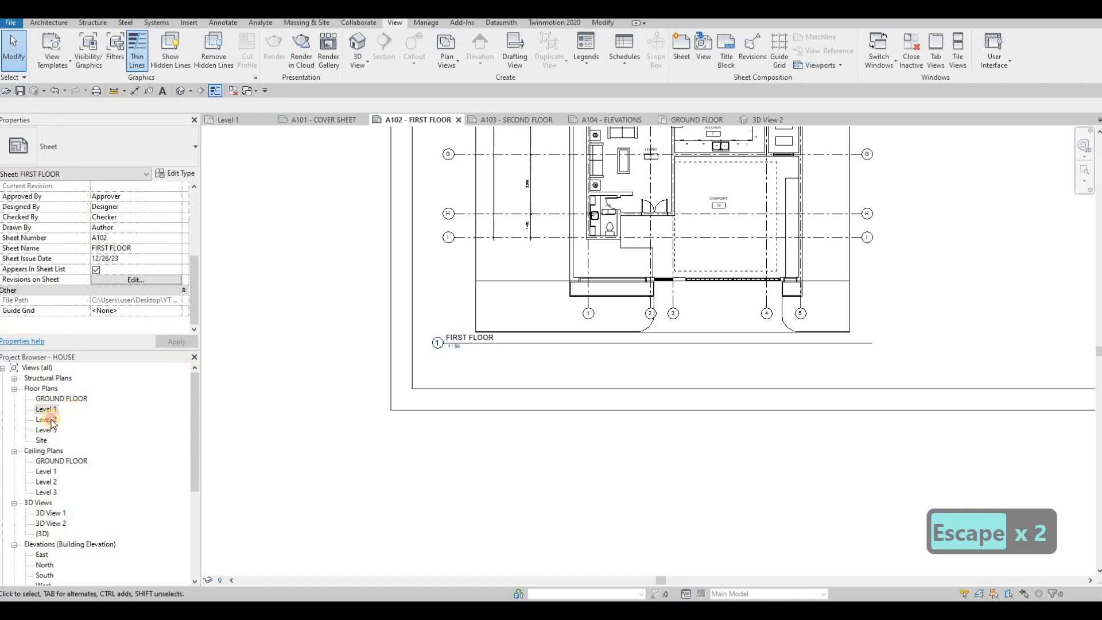
# Open the Level 2 floor plan and enable Crop View, Crop Region Visible and Annotation Crop
pyautogui.doubleClick(51, 421)
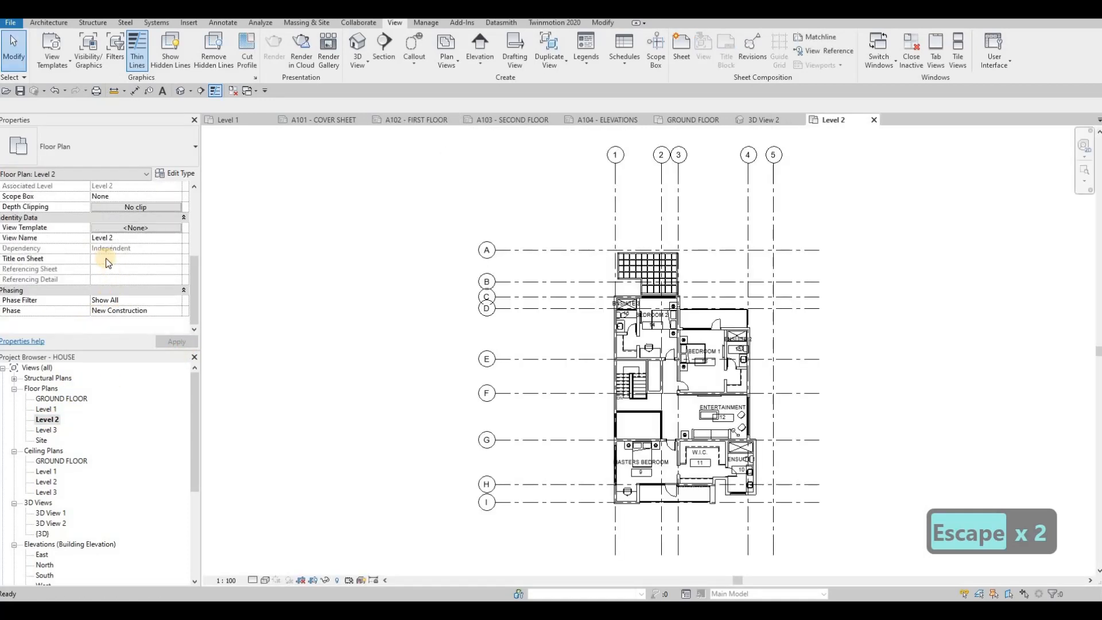
pyautogui.scroll(5, 105, 279)
pyautogui.scroll(-4, 102, 274)
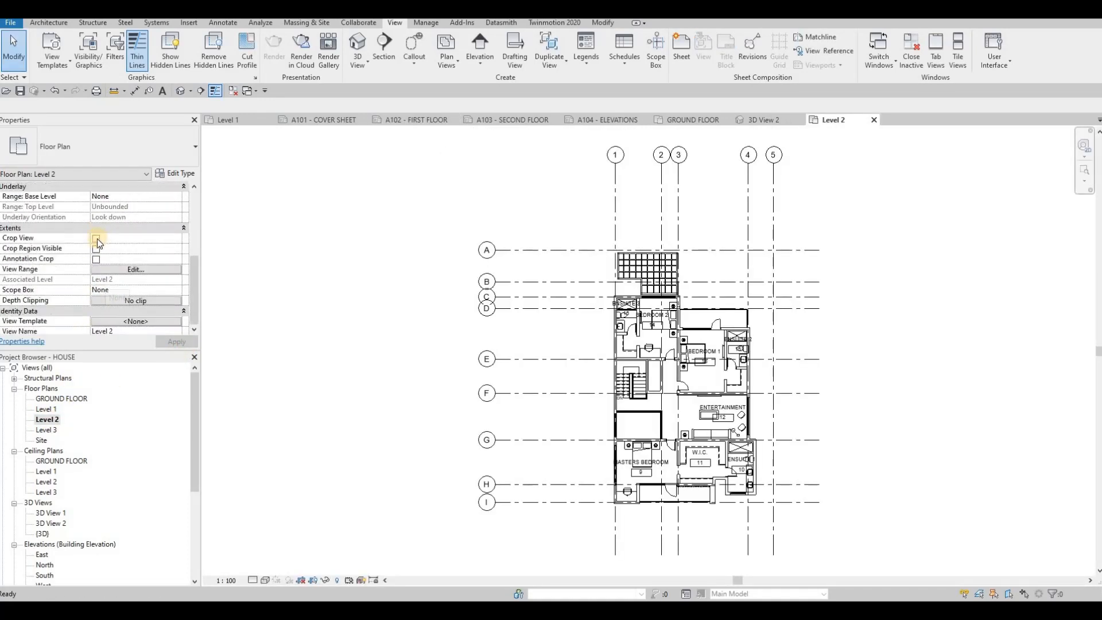
pyautogui.click(96, 244)
pyautogui.click(163, 343)
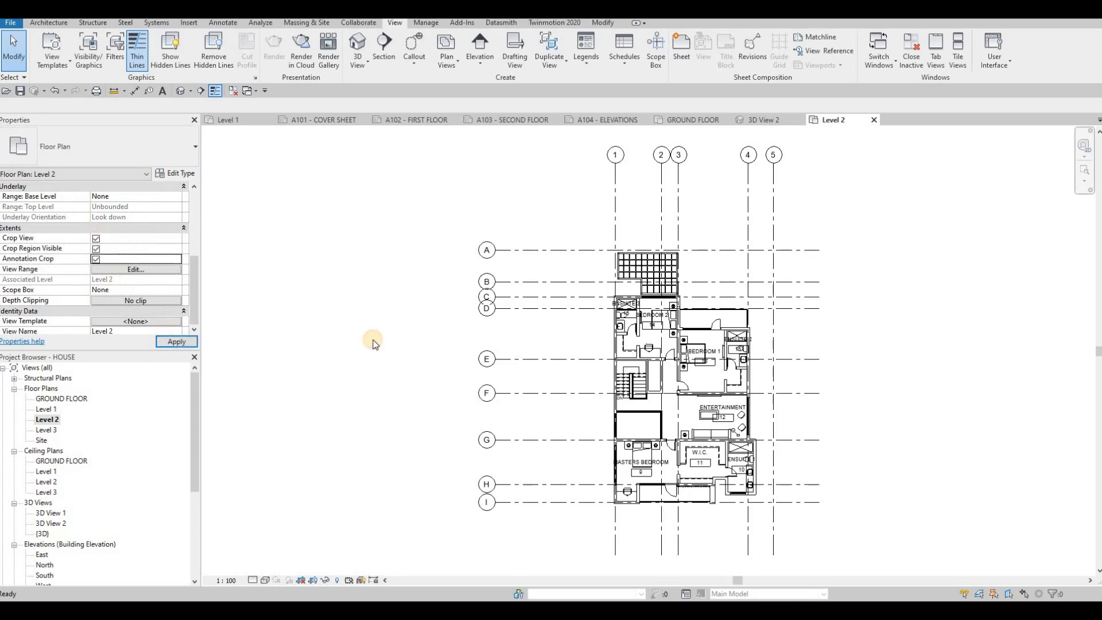
# Pull the Level 2 crop region's left, right and bottom edges inward and set the view scale to 1:50
pyautogui.scroll(-3, 374, 339)
pyautogui.moveTo(416, 337); pyautogui.dragTo(459, 345)
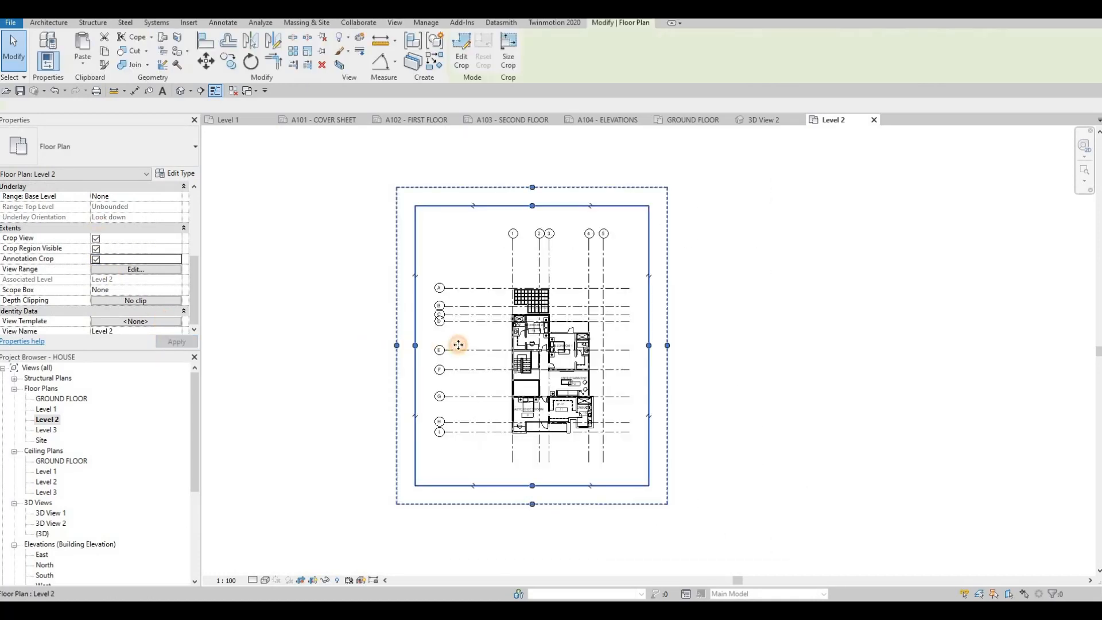
pyautogui.moveTo(649, 345); pyautogui.dragTo(646, 346)
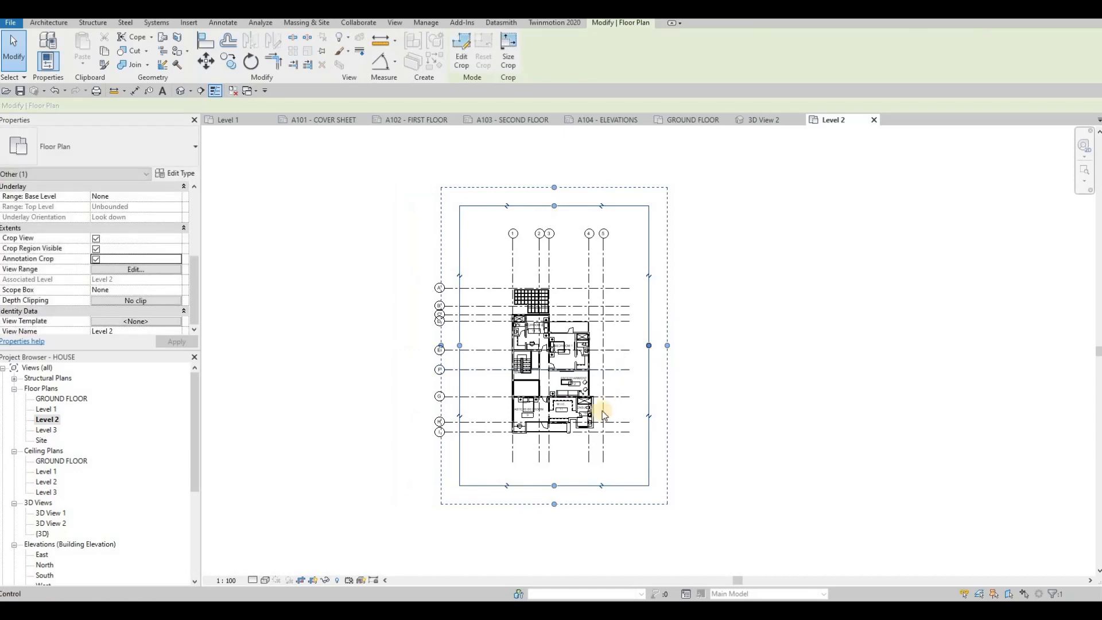
pyautogui.click(224, 580)
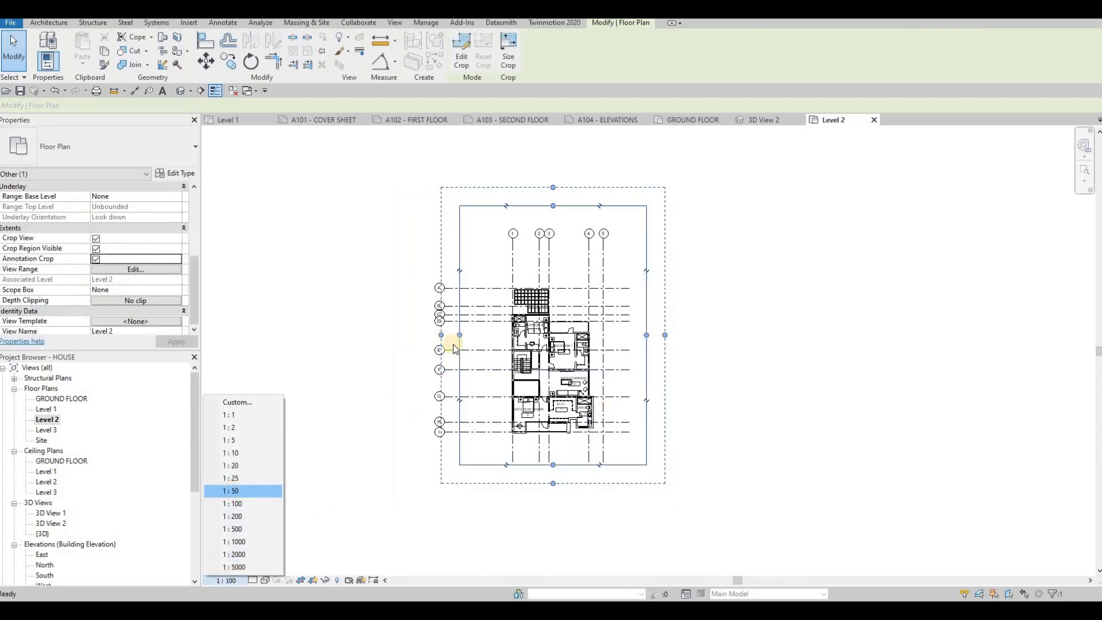
pyautogui.click(233, 490)
# Tighten the Level 2 crop region's edges around the plan, just inside the grid bubbles, and clear the selection
pyautogui.click(582, 255)
pyautogui.click(554, 207)
pyautogui.moveTo(553, 206); pyautogui.dragTo(550, 249)
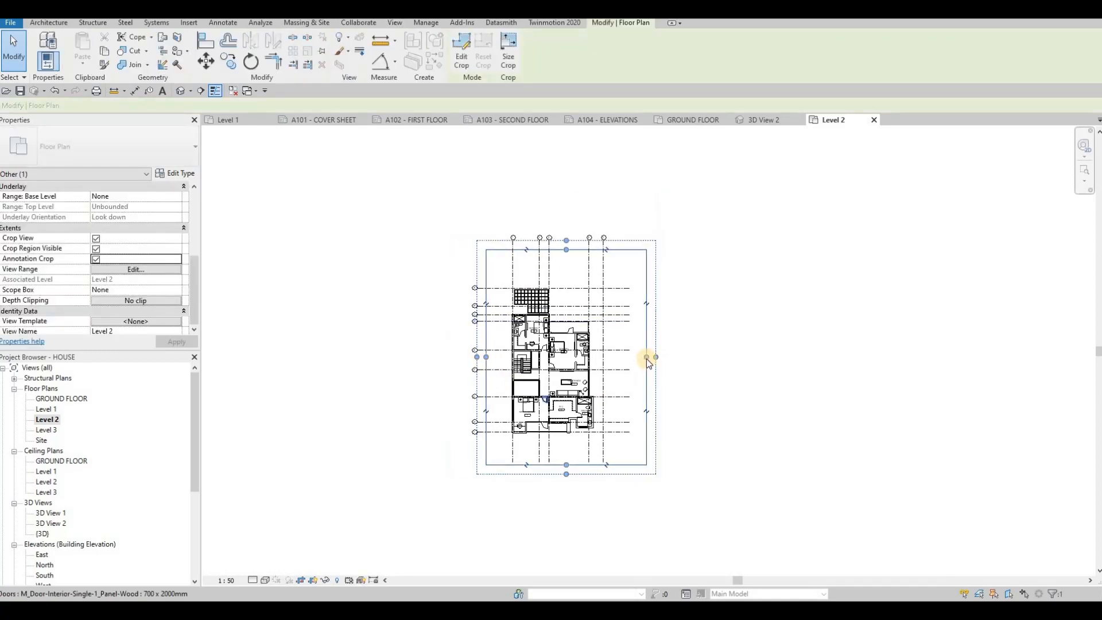
pyautogui.moveTo(647, 359); pyautogui.dragTo(612, 374)
pyautogui.moveTo(557, 465); pyautogui.dragTo(552, 453)
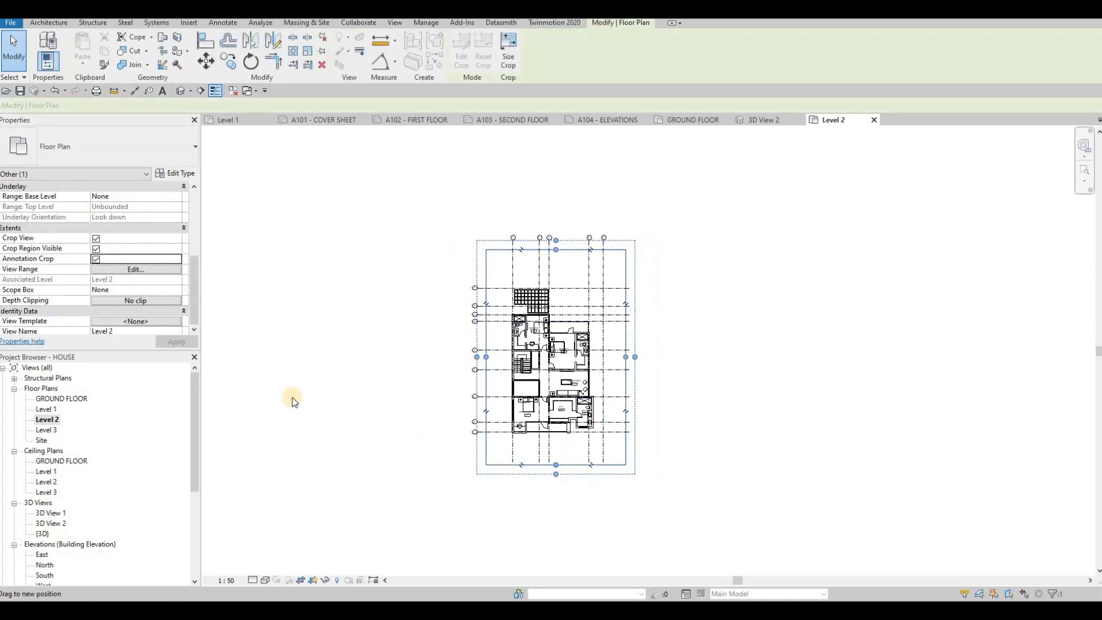
pyautogui.scroll(-1, 139, 302)
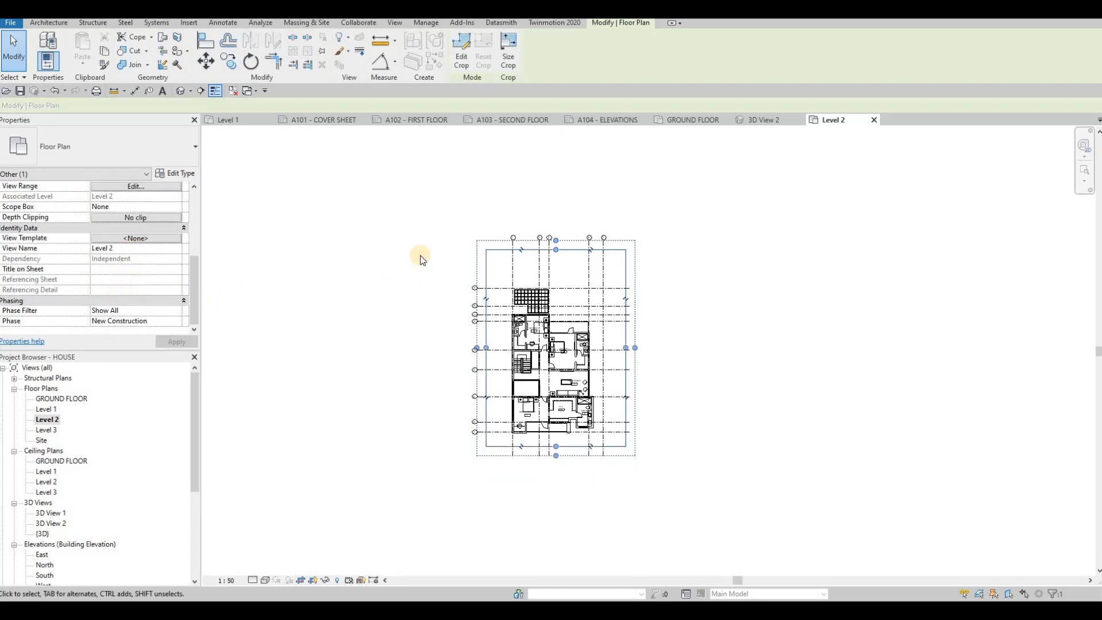
pyautogui.press('Escape')
pyautogui.press('Escape')
# Place the cropped Level 2 floor plan on the left part of sheet A103 - SECOND FLOOR
pyautogui.click(424, 119)
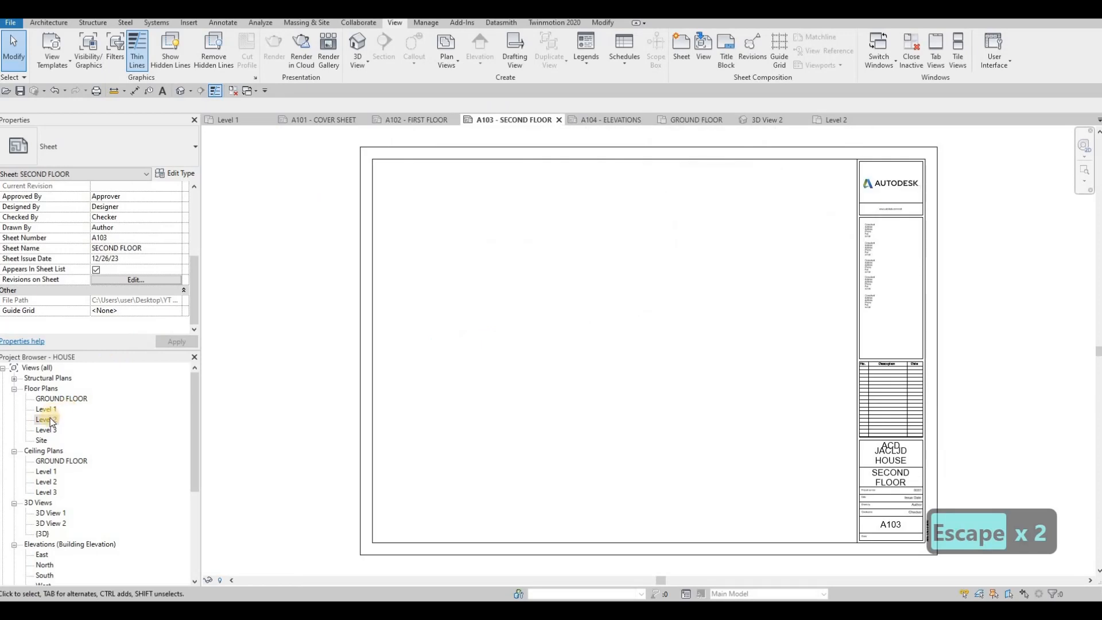
pyautogui.moveTo(440, 383); pyautogui.dragTo(495, 329)
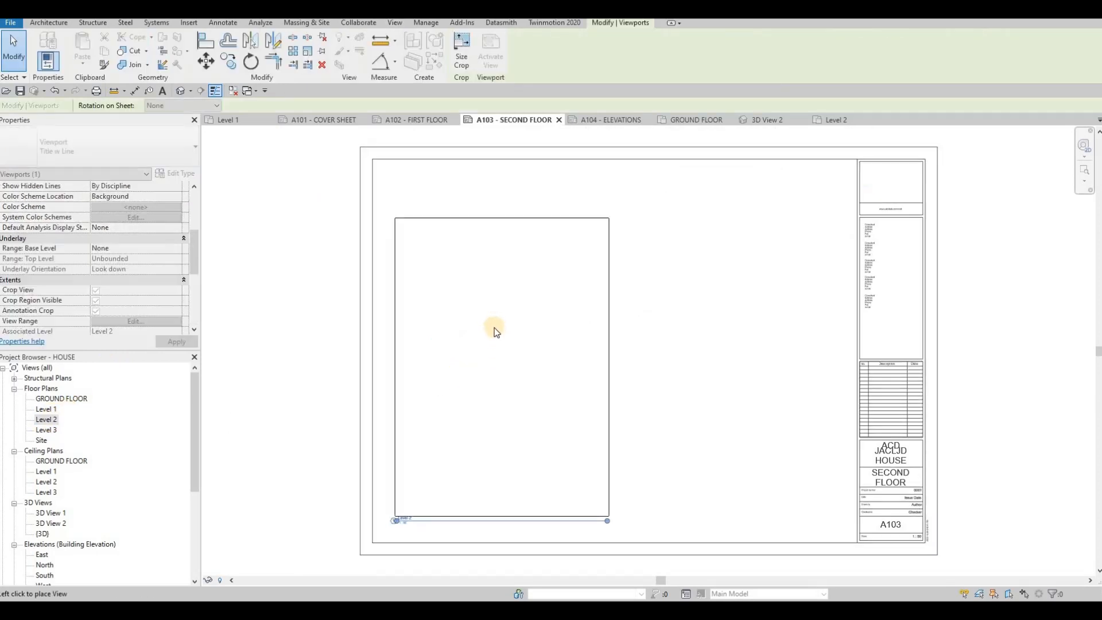
pyautogui.click(484, 397)
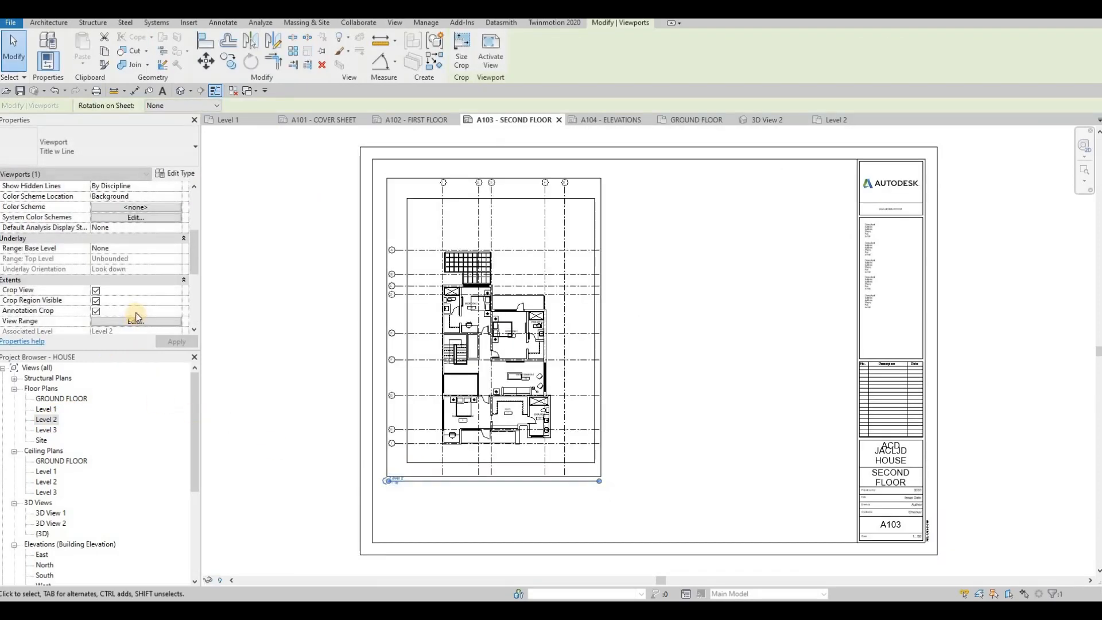
# Set the Level 2 viewport's Title on Sheet to SECOND FLOOR and clear the selection
pyautogui.scroll(-5, 134, 276)
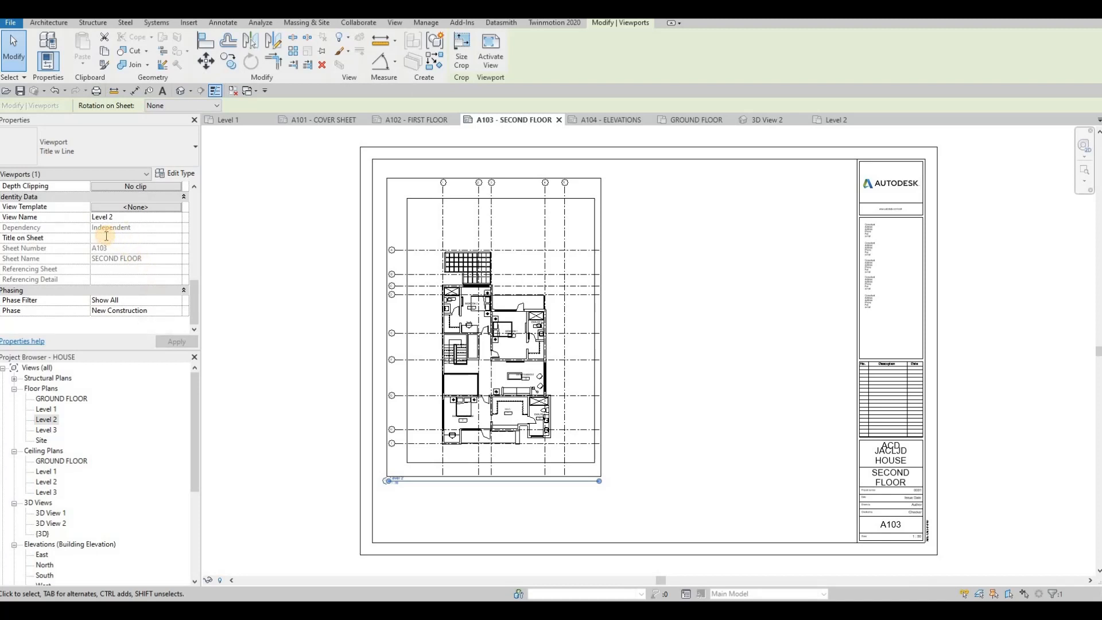
pyautogui.write('SECOND FLOOR')
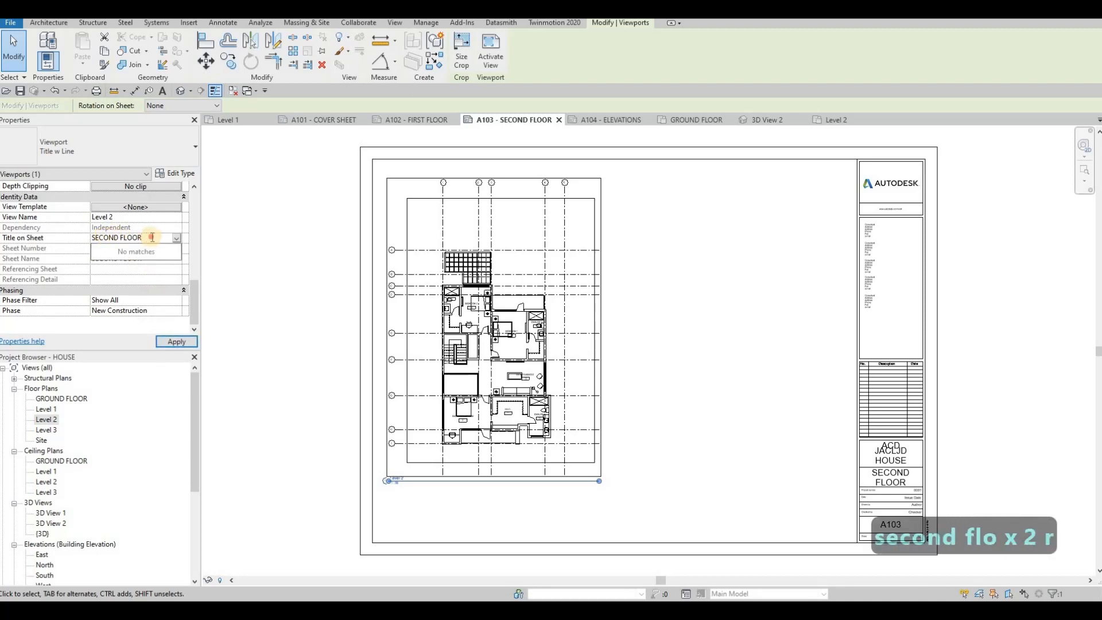
pyautogui.click(169, 342)
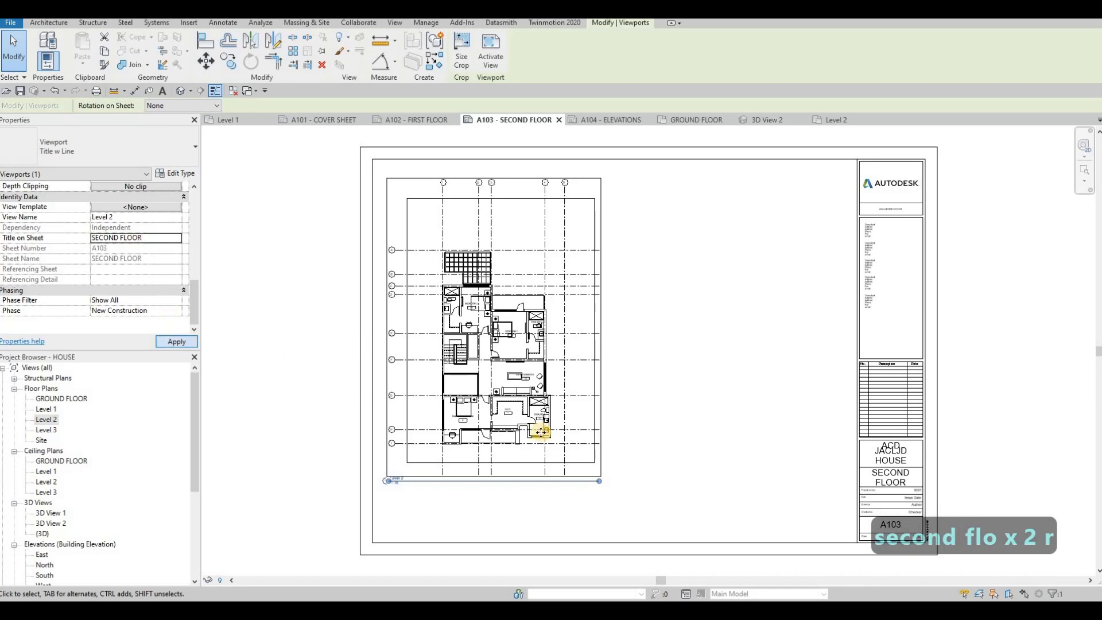
pyautogui.press('Escape')
pyautogui.scroll(3, 462, 458)
pyautogui.scroll(-5, 529, 446)
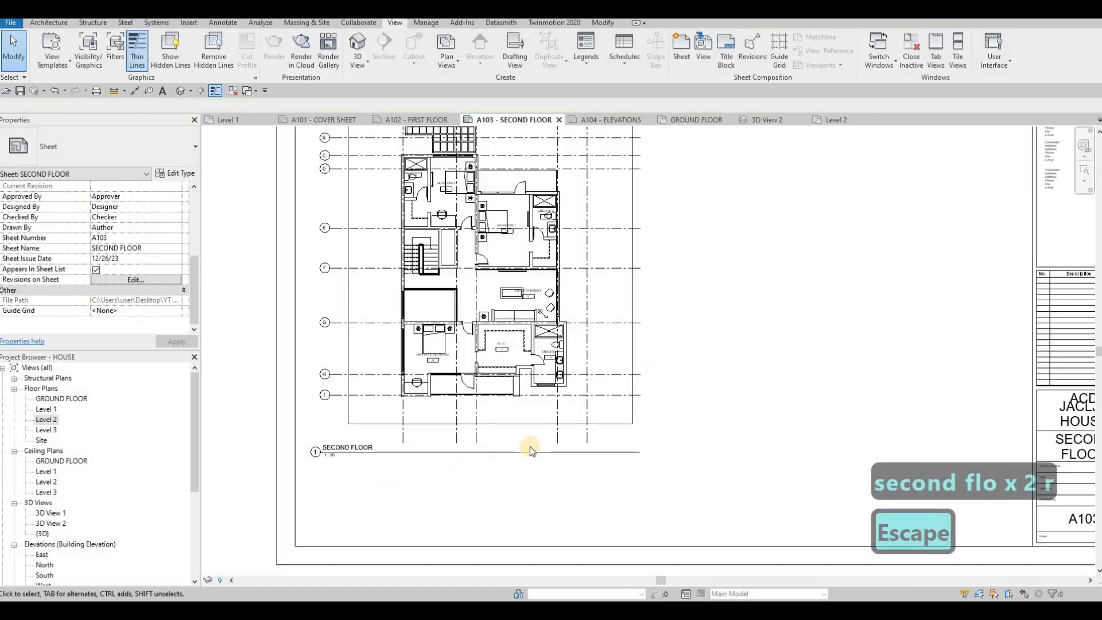
pyautogui.press('Escape')
# Shorten the SECOND FLOOR view title's line on sheet A103 to about the length of its text
pyautogui.moveTo(433, 446); pyautogui.dragTo(533, 423, button='middle')
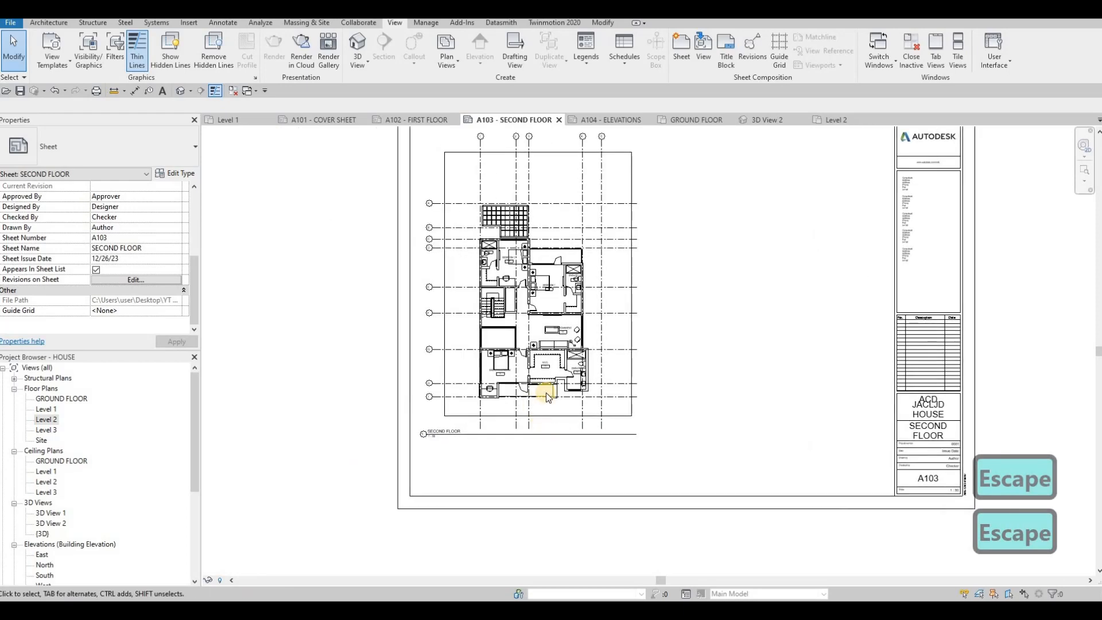
pyautogui.scroll(1, 528, 446)
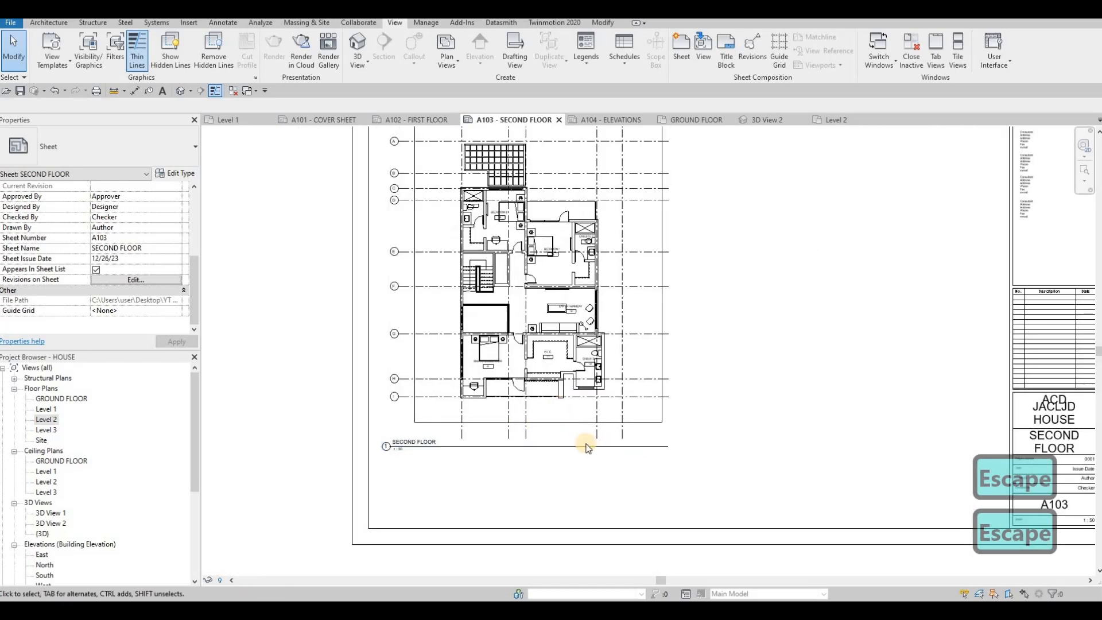
pyautogui.click(529, 445)
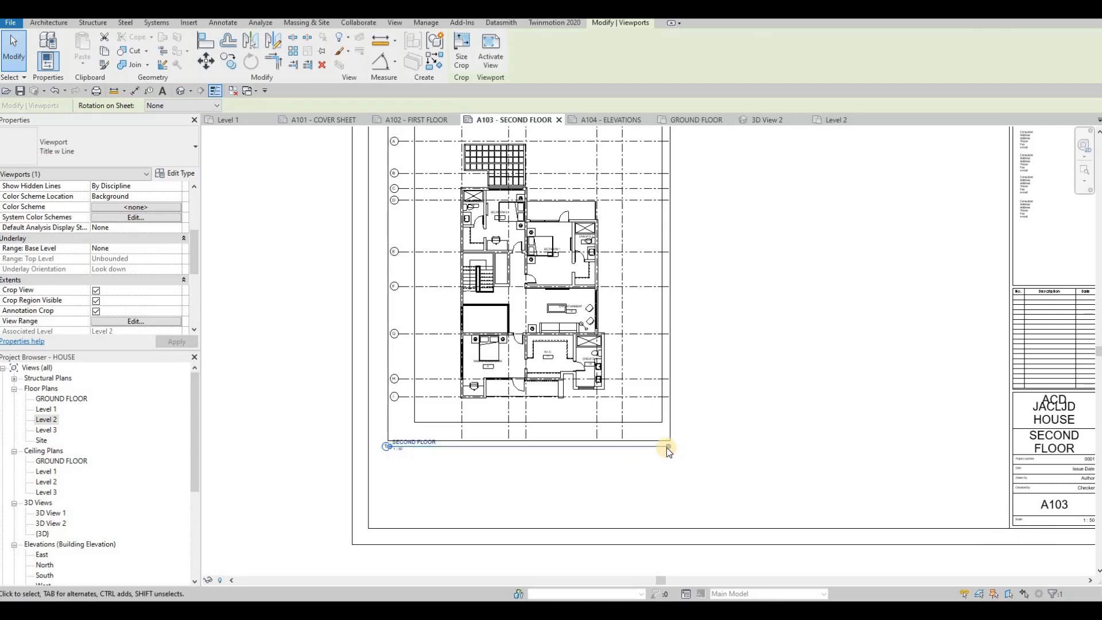
pyautogui.press('Escape')
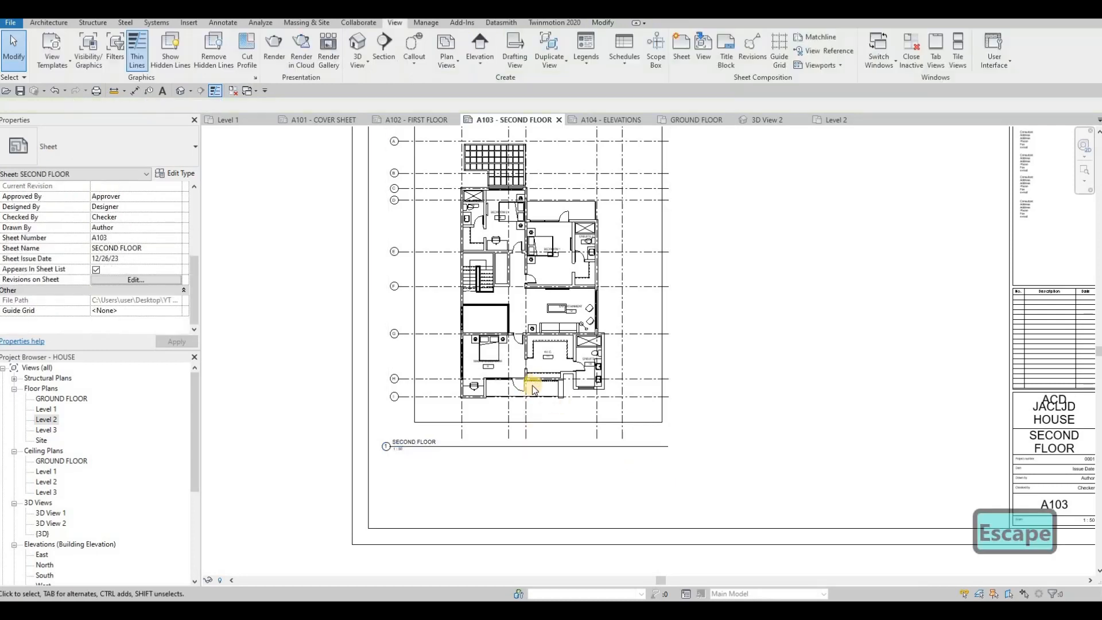
pyautogui.press('Escape')
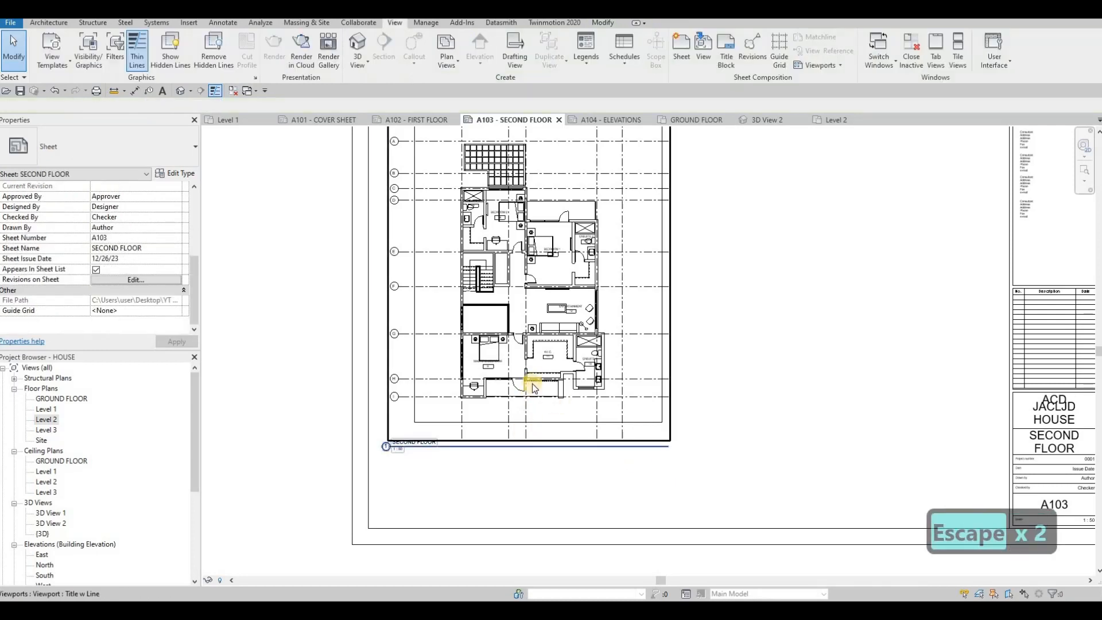
pyautogui.click(638, 427)
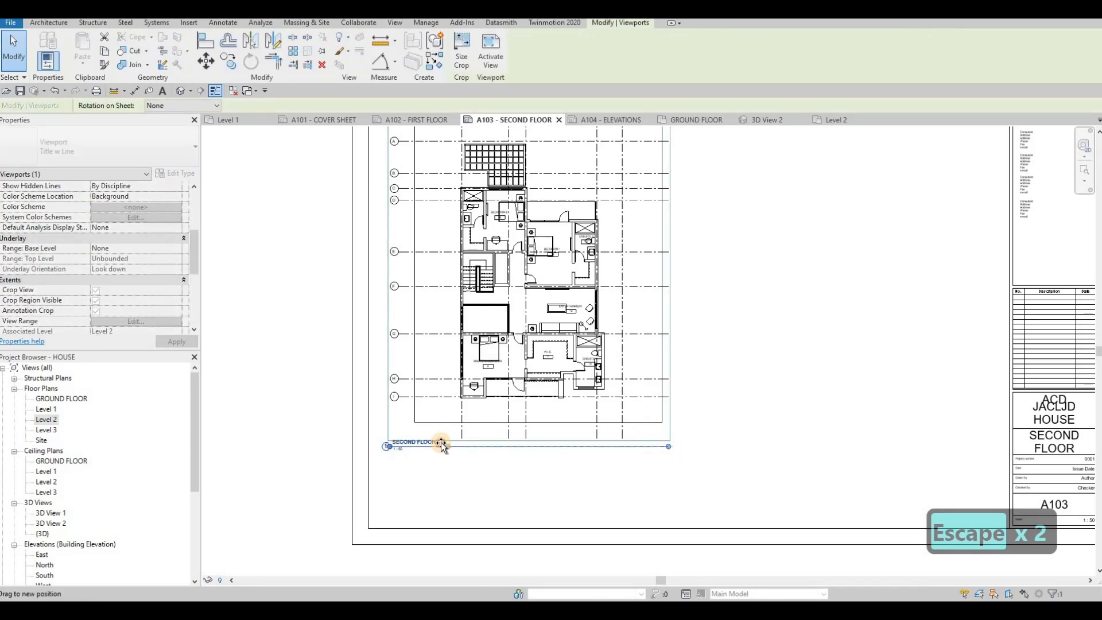
pyautogui.moveTo(440, 443); pyautogui.dragTo(439, 445)
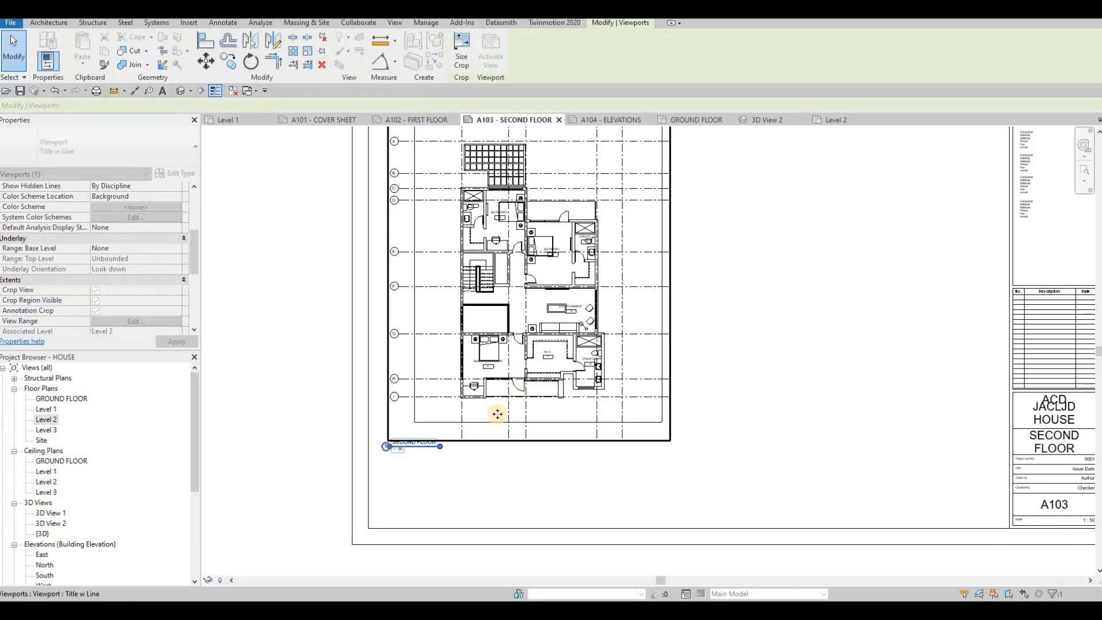
pyautogui.click(468, 446)
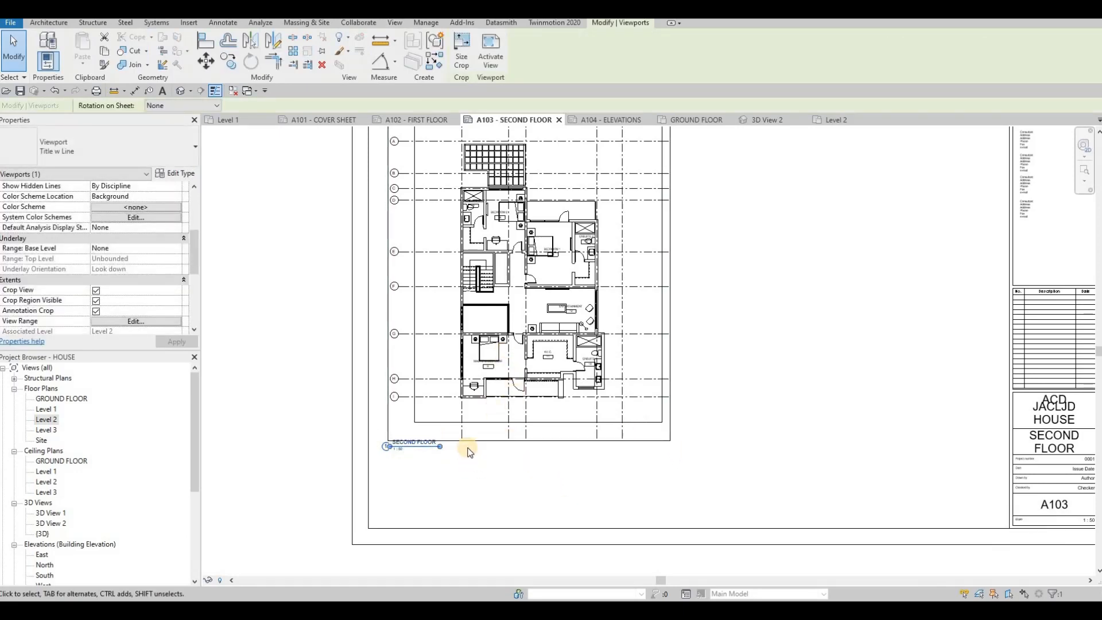
# Move the shortened SECOND FLOOR view title slightly down and to the right beneath the plan, and clear the selection
pyautogui.click(414, 446)
pyautogui.moveTo(434, 457); pyautogui.dragTo(406, 440)
pyautogui.press('Escape')
pyautogui.press('Escape')
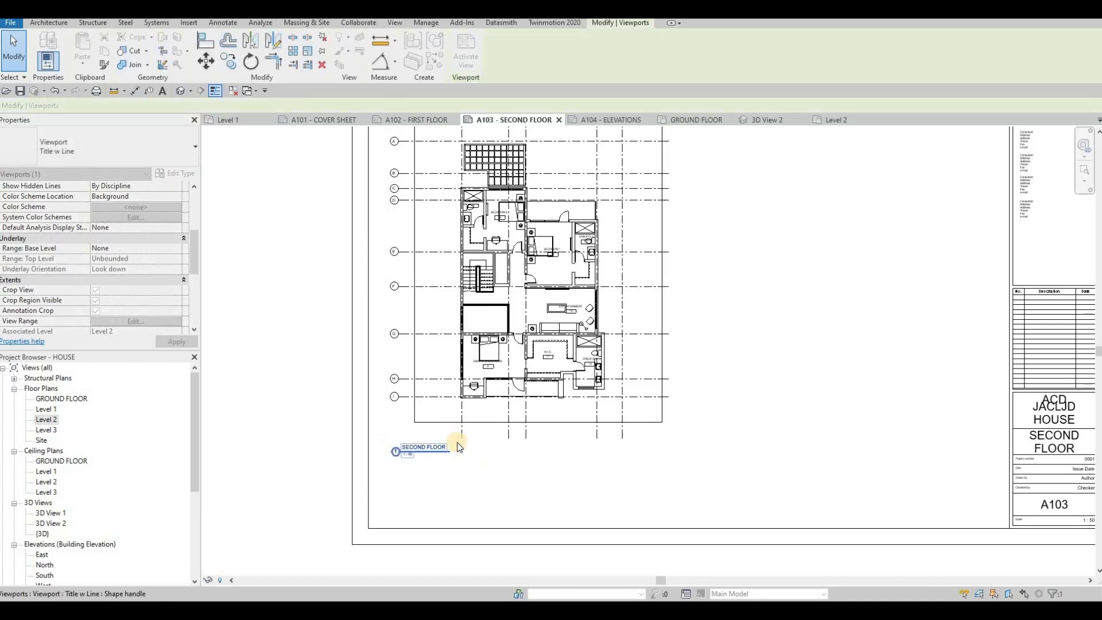
pyautogui.click(423, 450)
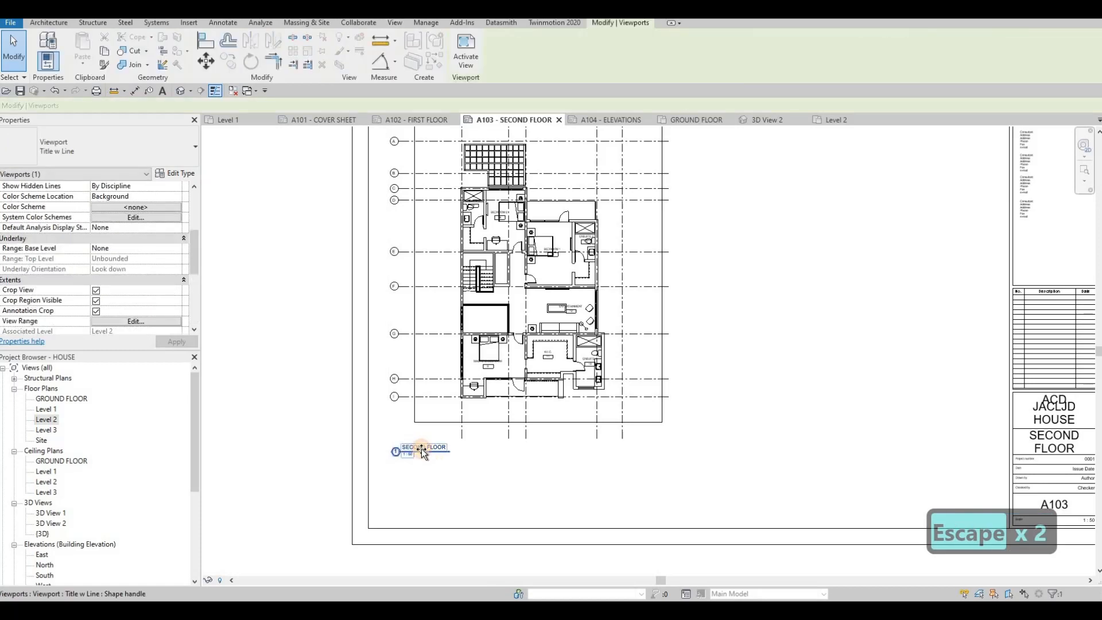
pyautogui.press('Escape')
pyautogui.press('Escape')
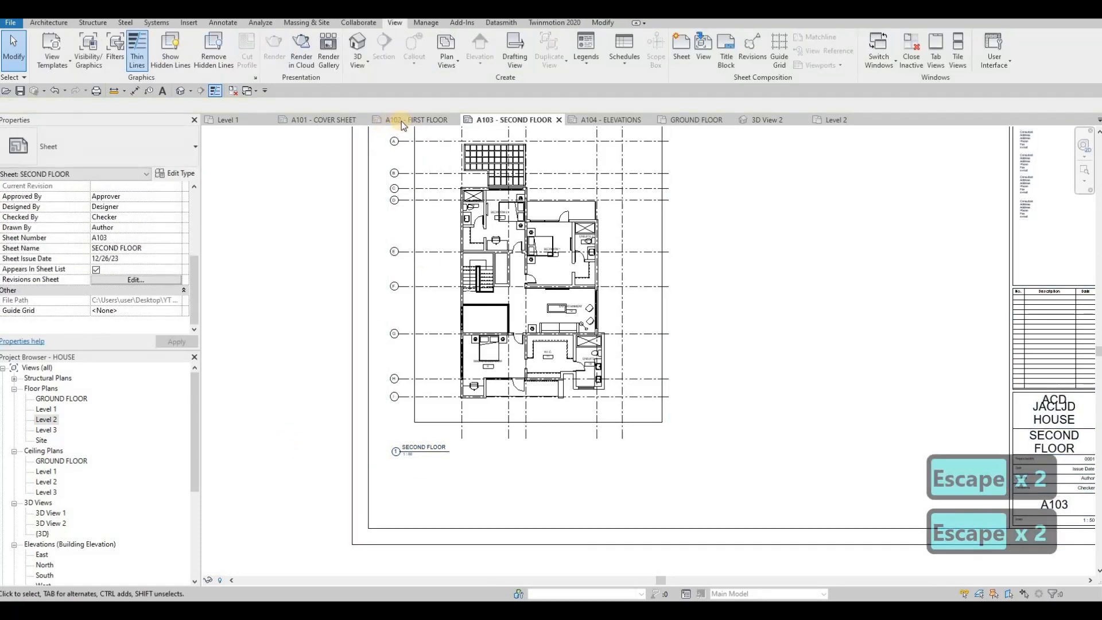
# On sheet A102 - FIRST FLOOR, shorten the view title's line to about the length of its text
pyautogui.click(405, 119)
pyautogui.moveTo(532, 293); pyautogui.dragTo(496, 334, button='middle')
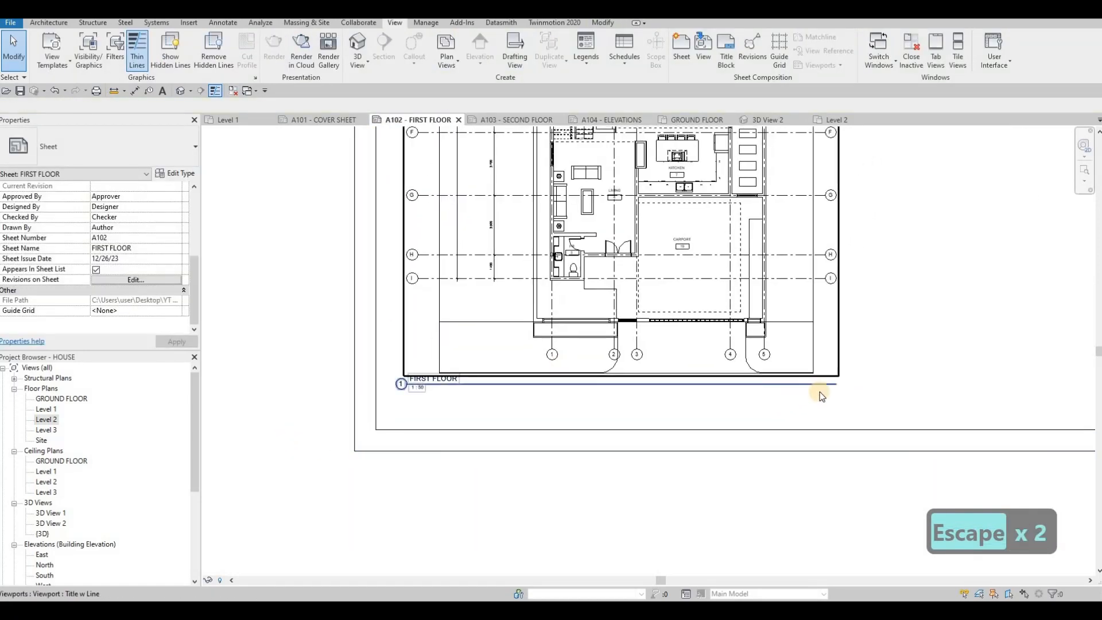
pyautogui.click(826, 384)
pyautogui.moveTo(463, 402); pyautogui.dragTo(458, 396)
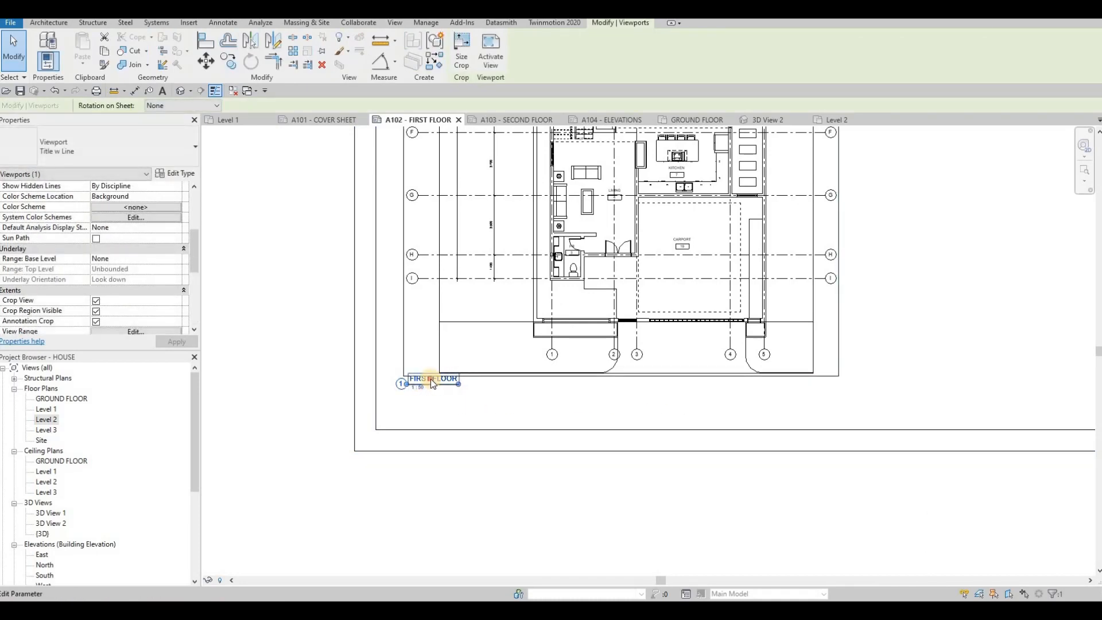
pyautogui.press('Escape')
pyautogui.press('Escape')
# Move the FIRST FLOOR view title slightly down and to the right, just below the viewport's lower-left corner
pyautogui.click(438, 388)
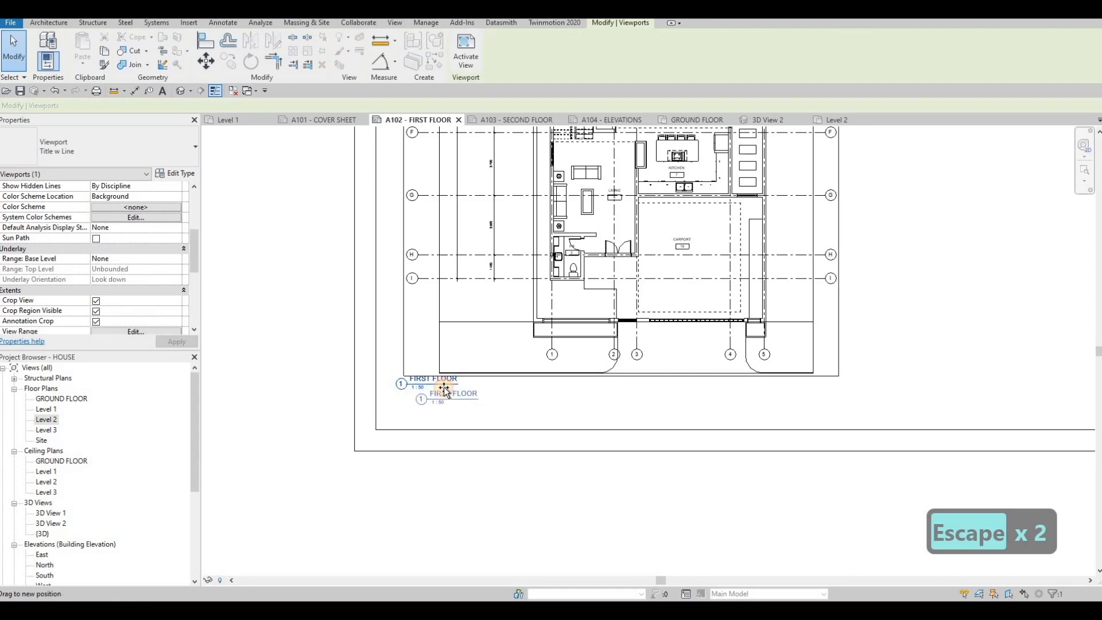
pyautogui.moveTo(443, 387); pyautogui.dragTo(457, 394)
pyautogui.press('Escape')
pyautogui.press('Escape')
pyautogui.press('Escape')
pyautogui.scroll(-2, 406, 413)
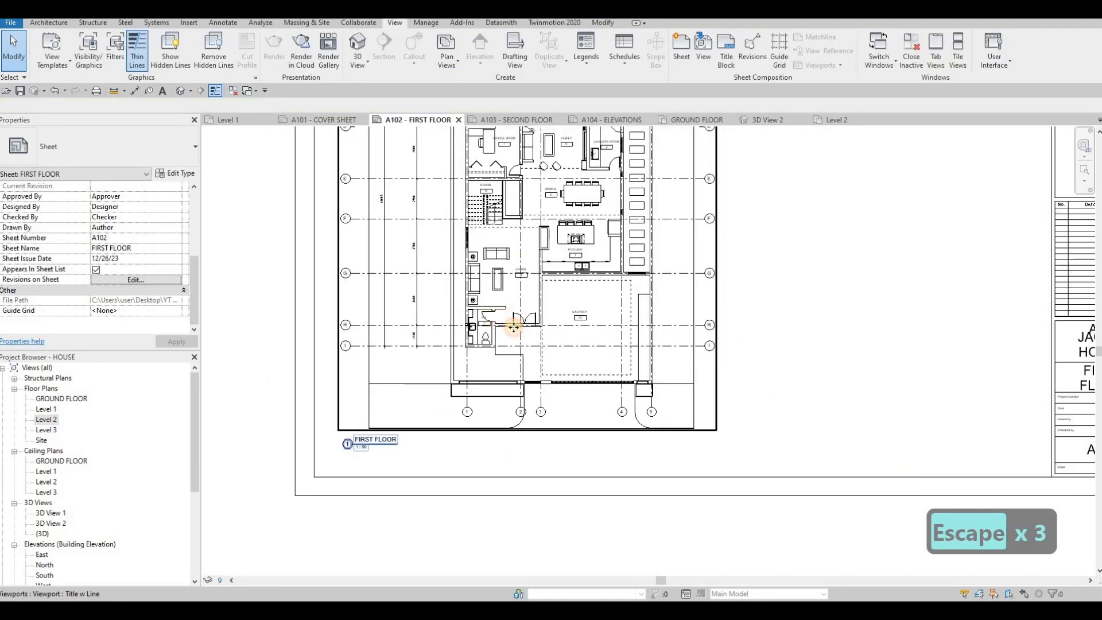
pyautogui.click(394, 447)
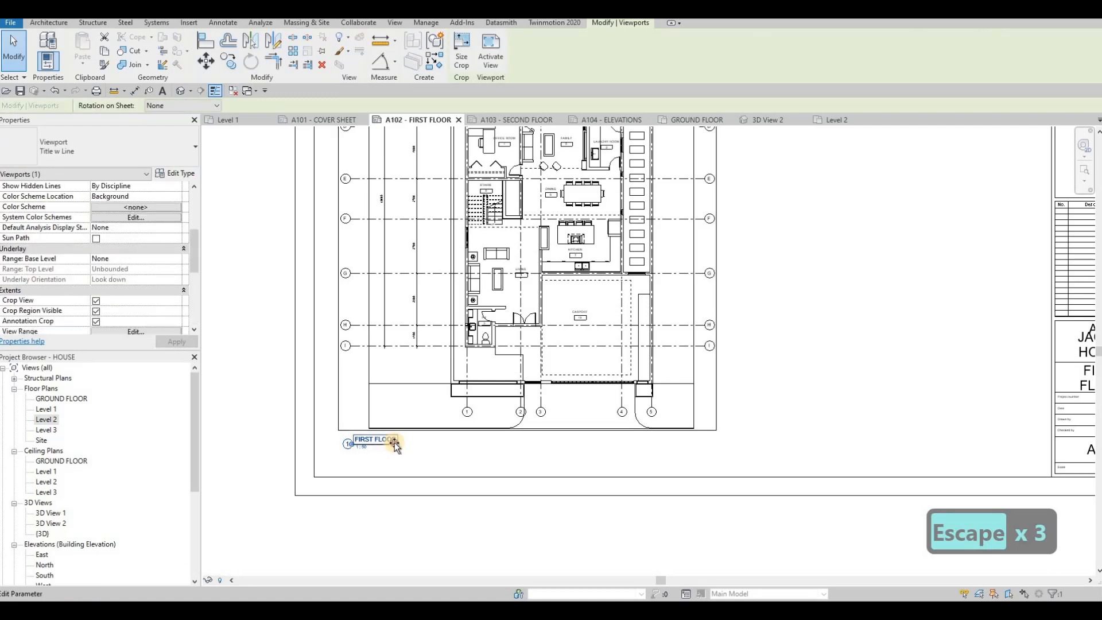
pyautogui.moveTo(395, 443); pyautogui.dragTo(425, 429)
pyautogui.press('Escape')
pyautogui.press('Escape')
pyautogui.press('Escape')
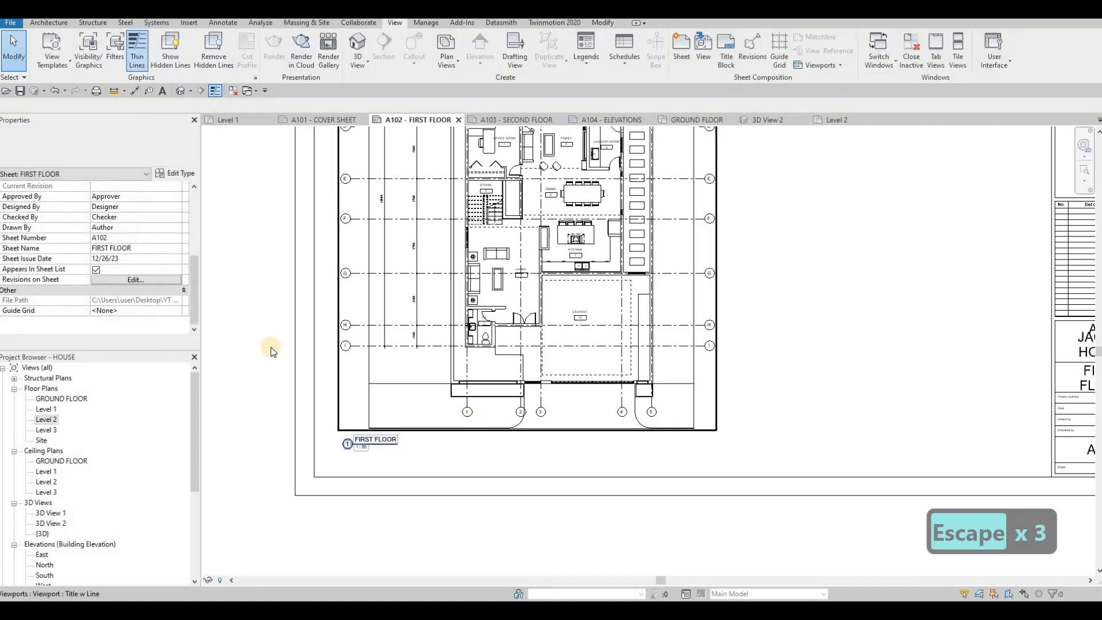
pyautogui.moveTo(421, 230); pyautogui.dragTo(404, 253, button='middle')
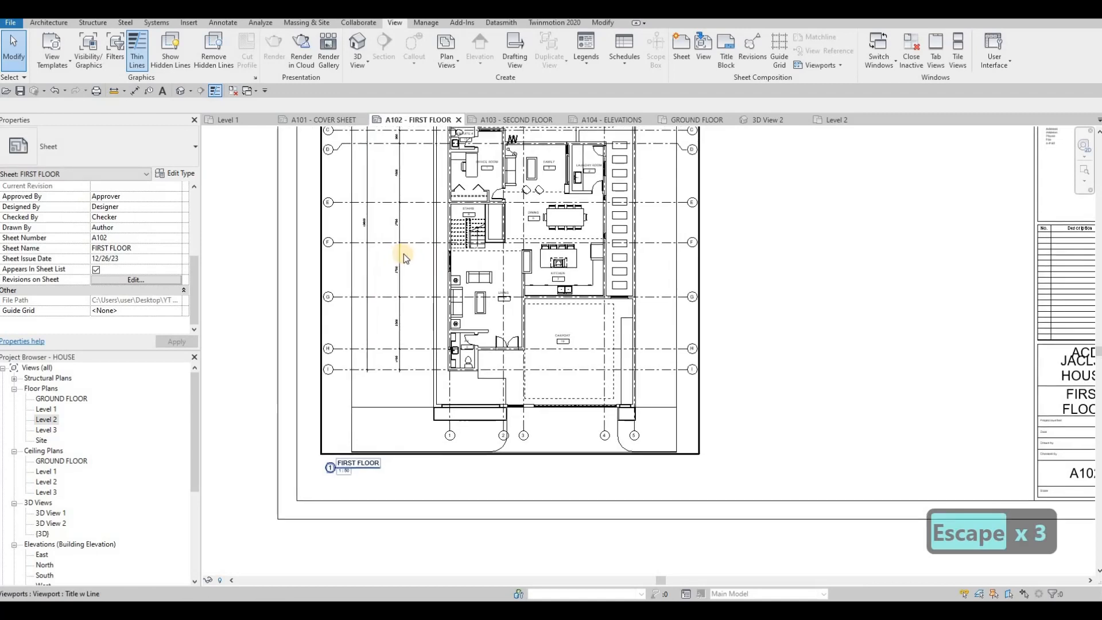
# Try placing the uncropped East elevation in the upper part of sheet A104 - ELEVATIONS and undo the placement
pyautogui.click(600, 120)
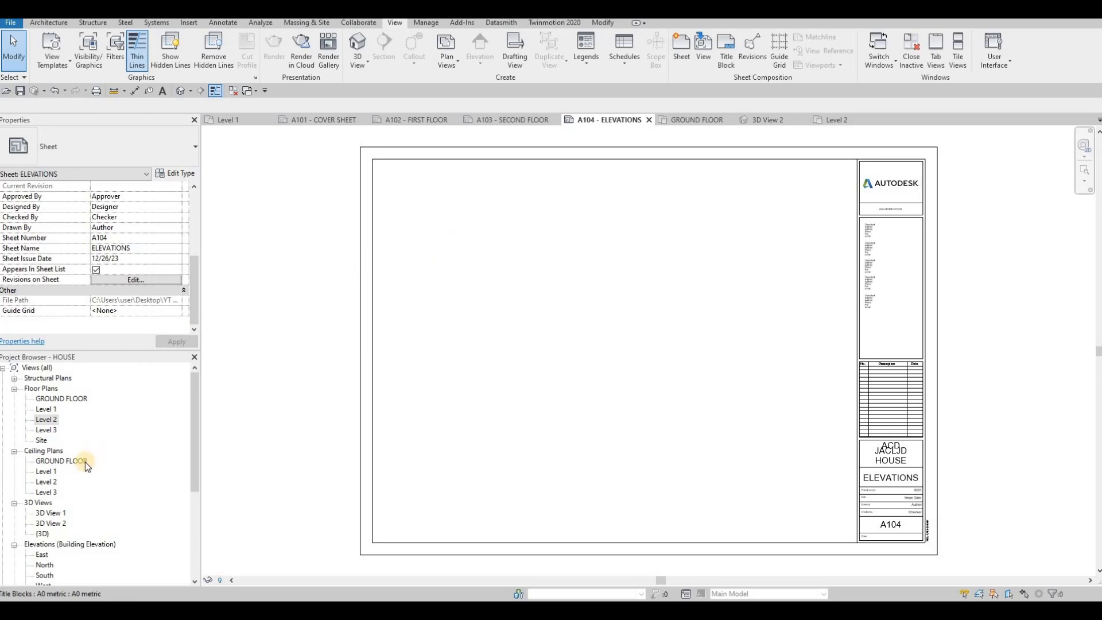
pyautogui.scroll(-5, 64, 517)
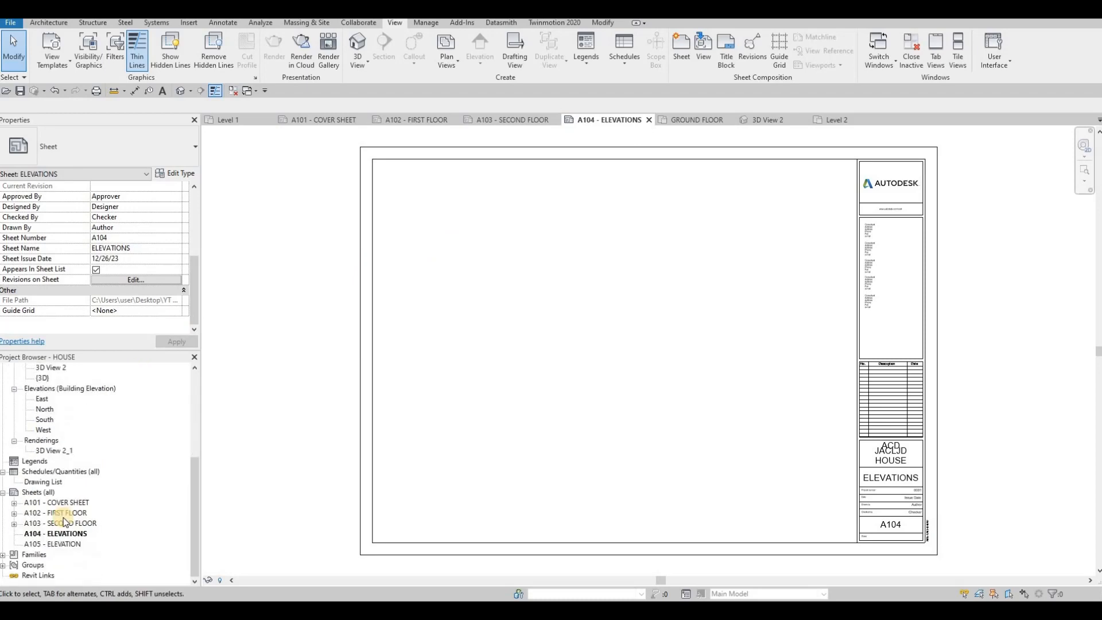
pyautogui.scroll(4, 64, 521)
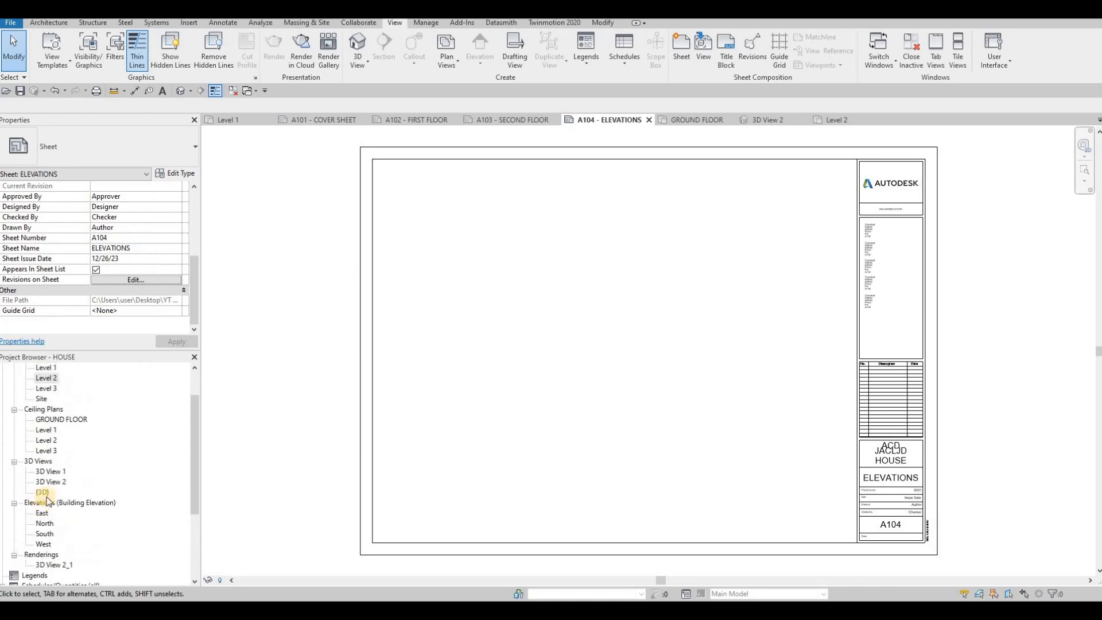
pyautogui.scroll(-1, 40, 504)
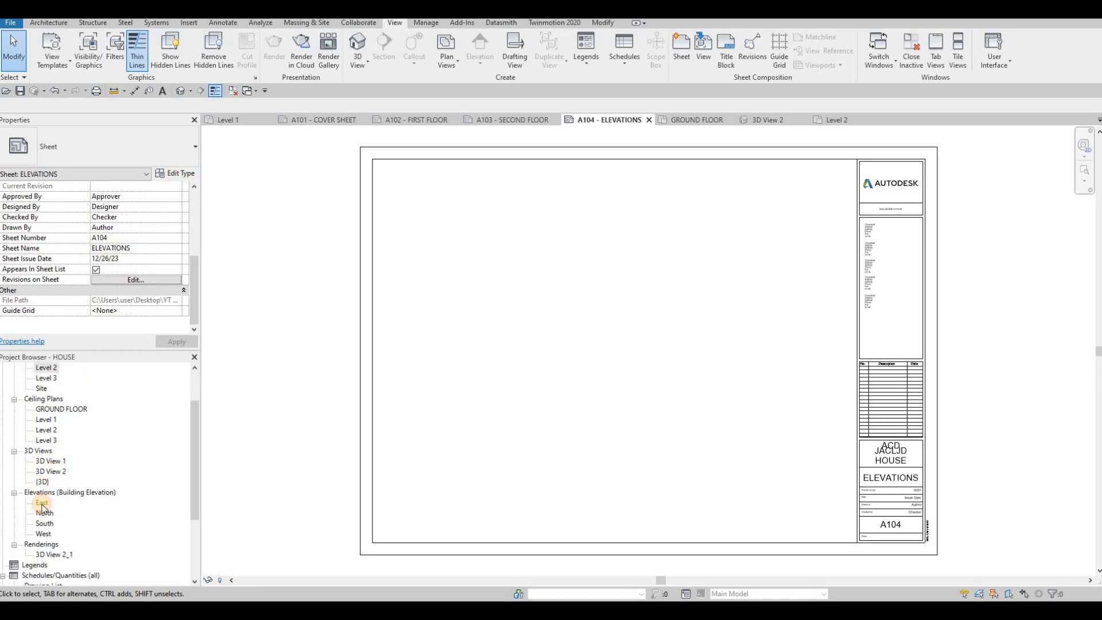
pyautogui.click(42, 503)
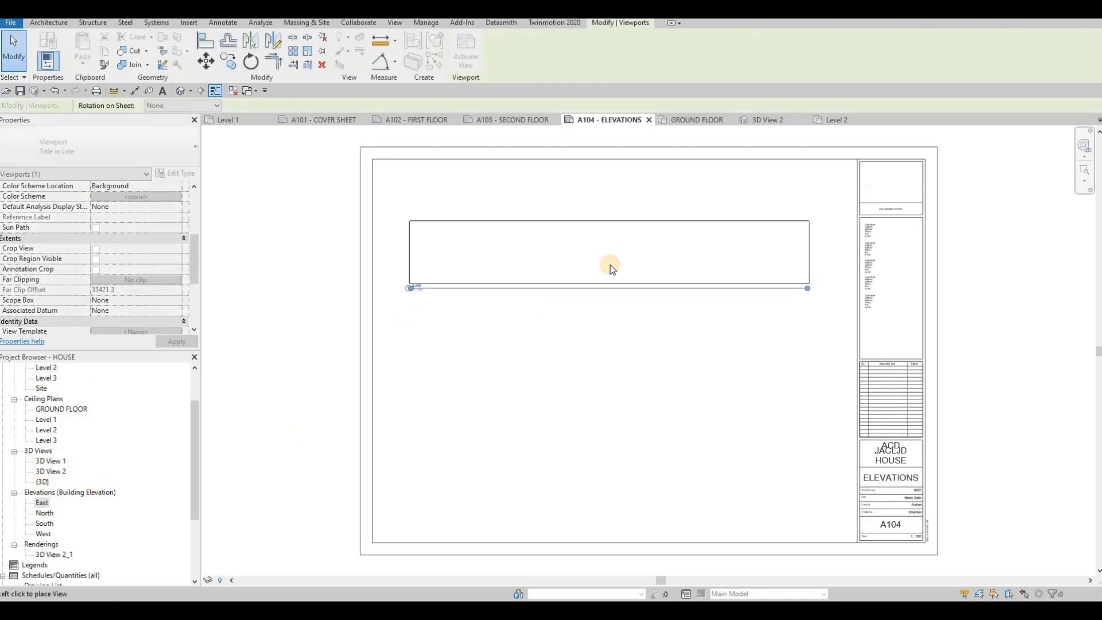
pyautogui.click(620, 239)
pyautogui.hotkey('ctrl', 'z')
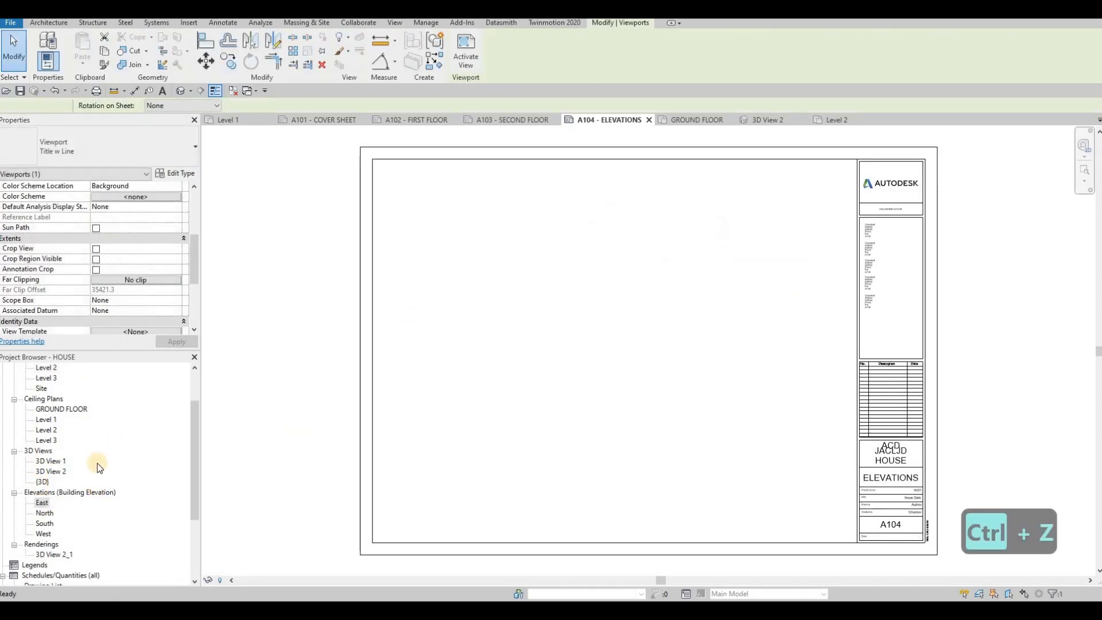
# Open the East elevation view and set its scale to 1:50
pyautogui.doubleClick(40, 504)
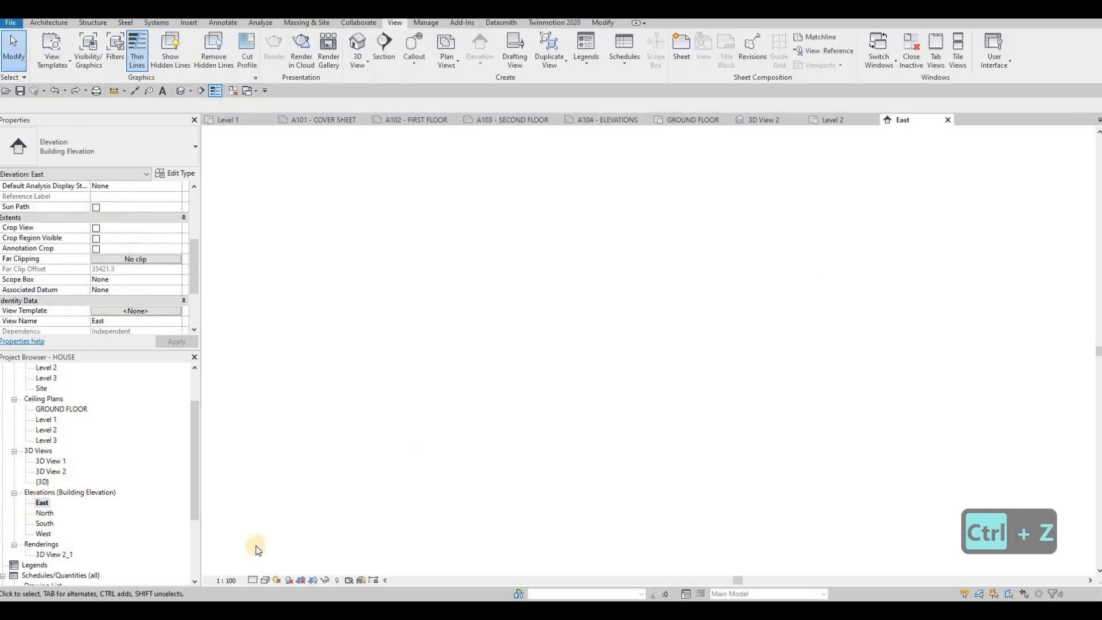
pyautogui.click(227, 580)
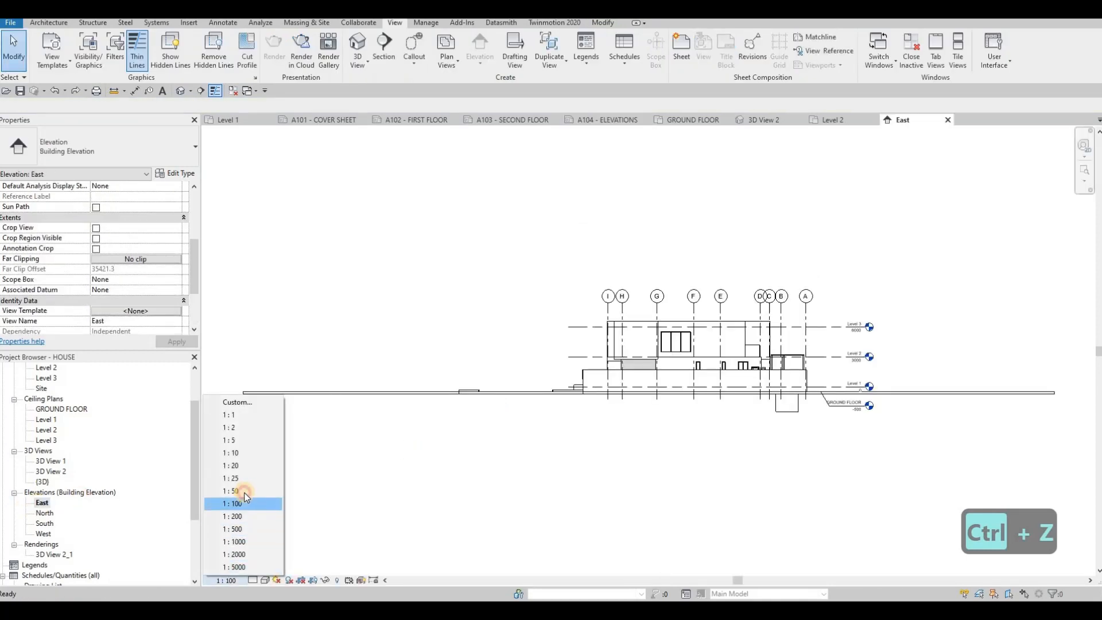
pyautogui.click(241, 492)
pyautogui.moveTo(536, 372); pyautogui.dragTo(557, 353, button='middle')
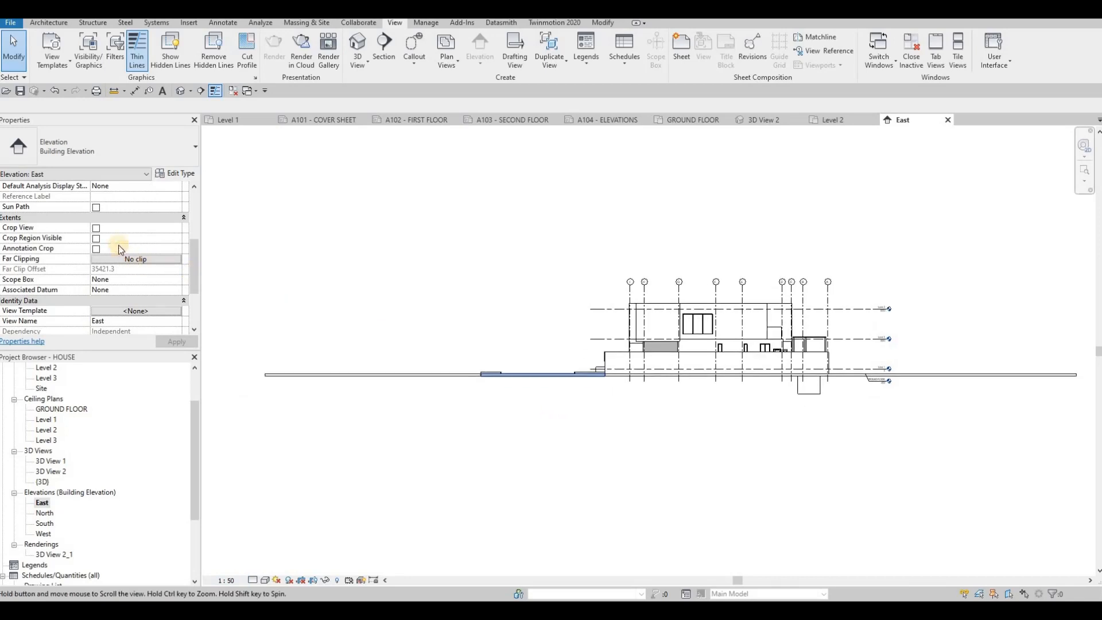
# Enable Crop View, Crop Region Visible and Annotation Crop for the East elevation
pyautogui.scroll(-1, 557, 354)
pyautogui.click(96, 228)
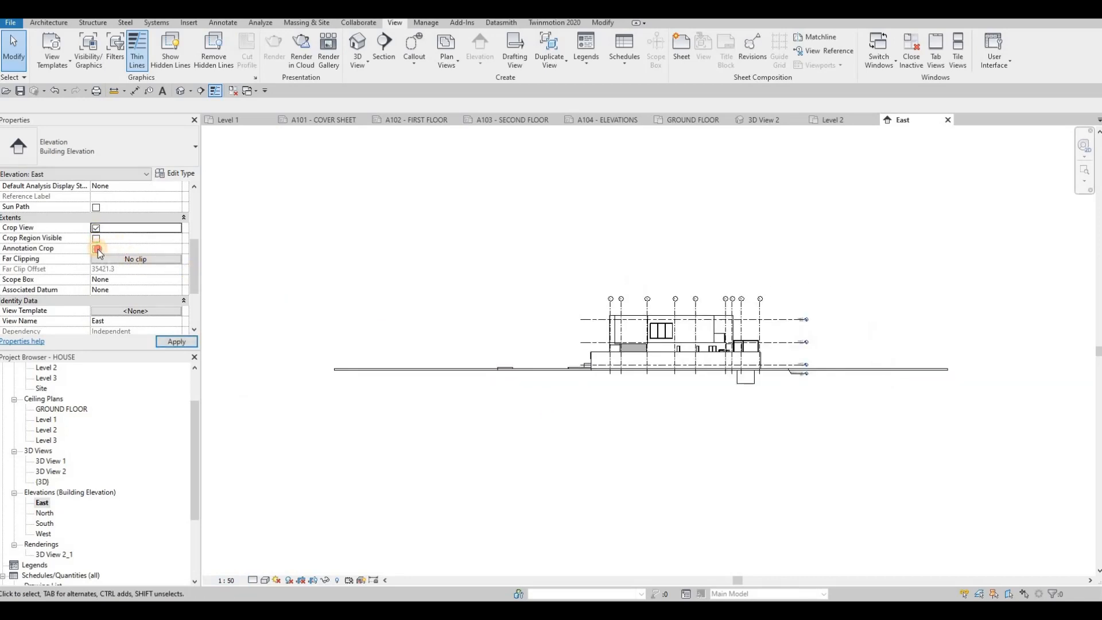
pyautogui.click(96, 239)
pyautogui.click(96, 248)
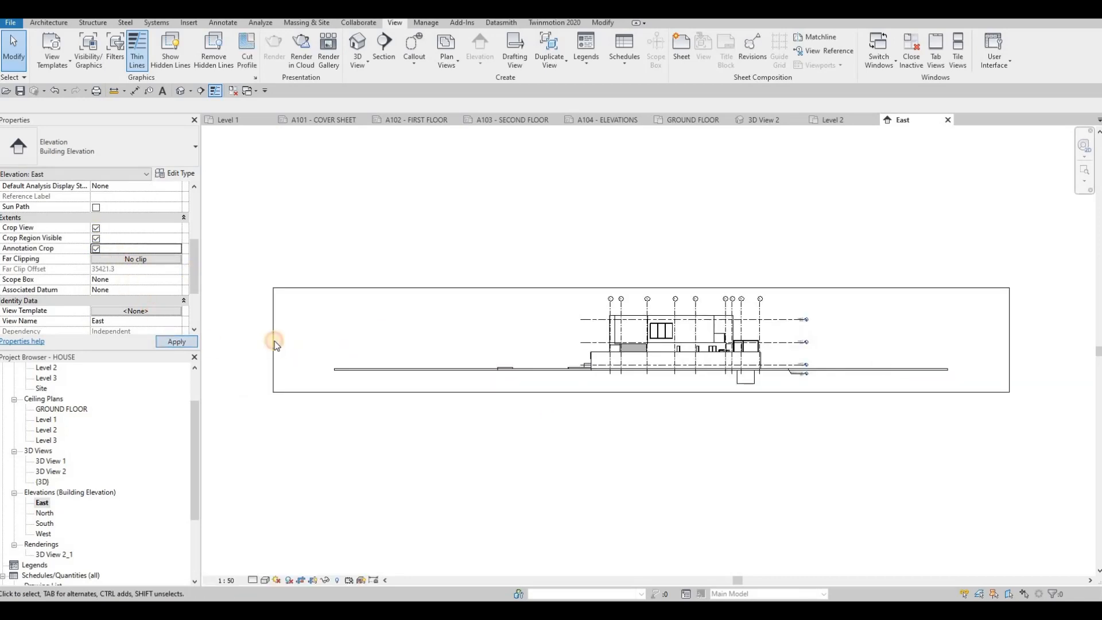
# Pull the East elevation's left and right crop edges inward, to just outside the building and the level markers
pyautogui.click(274, 341)
pyautogui.moveTo(549, 332); pyautogui.dragTo(578, 340)
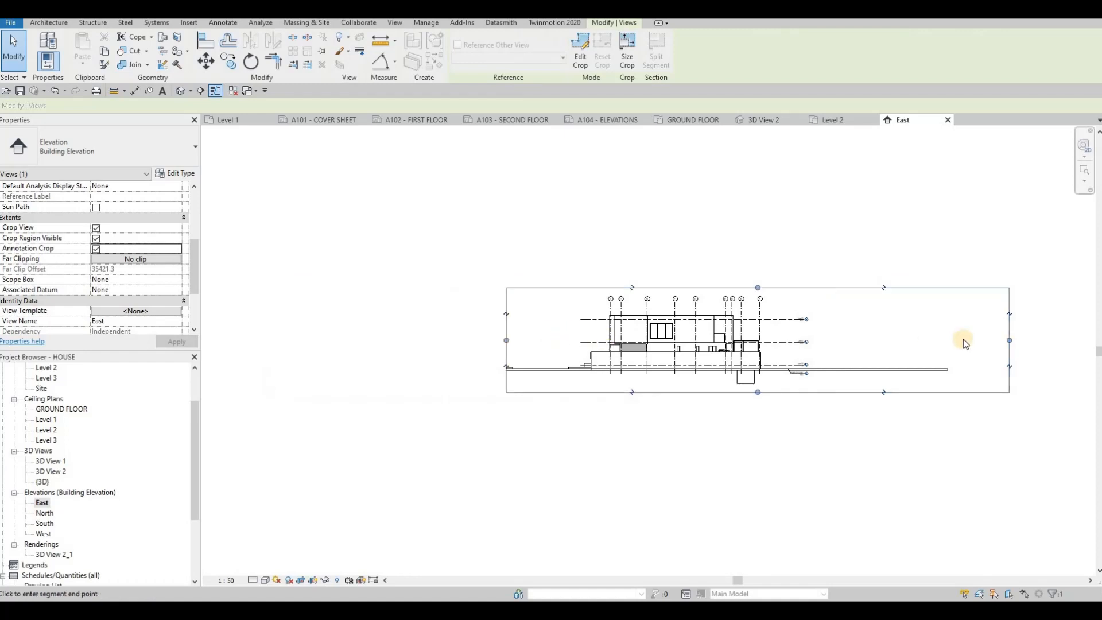
pyautogui.moveTo(1010, 341); pyautogui.dragTo(821, 345)
pyautogui.scroll(3, 711, 407)
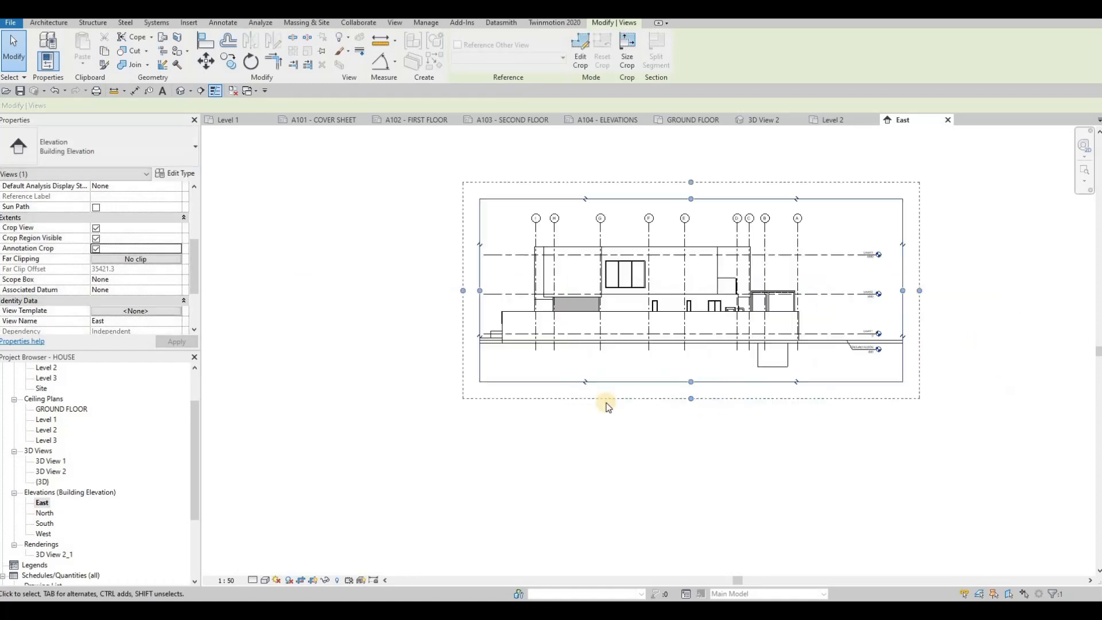
# Try the Realistic visual style on the East elevation and change it to Consistent Colors
pyautogui.click(265, 580)
pyautogui.click(290, 557)
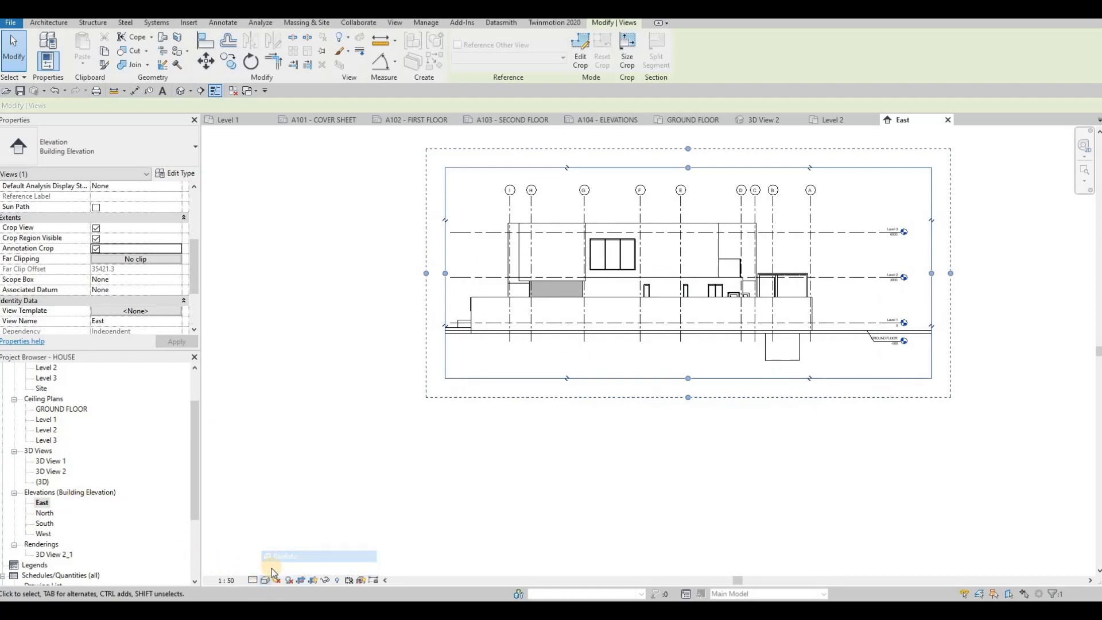
pyautogui.click(266, 580)
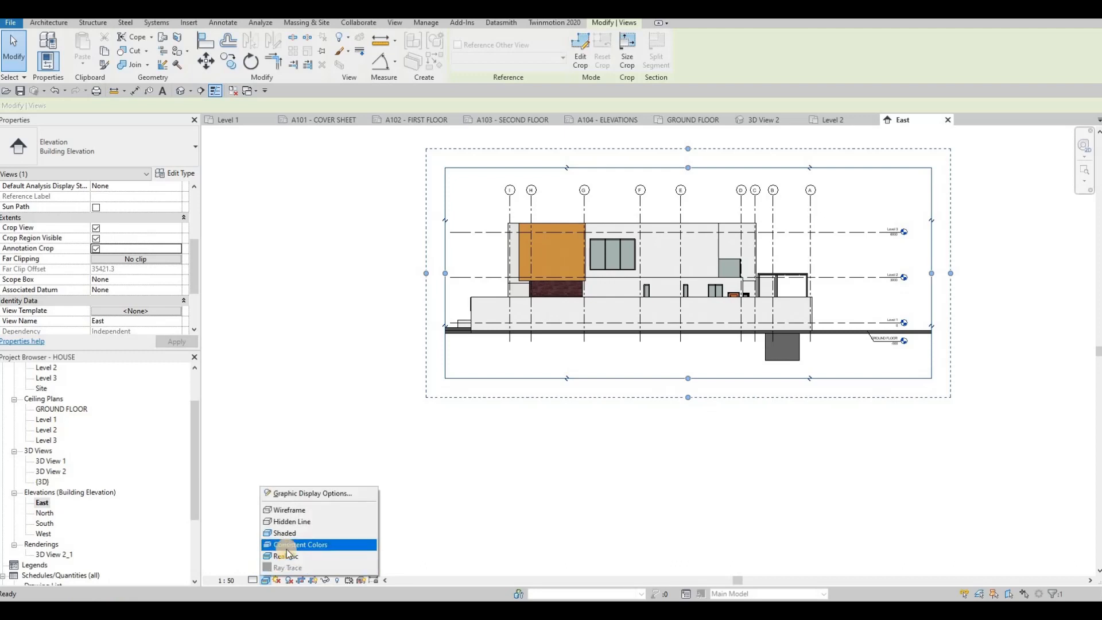
pyautogui.click(287, 546)
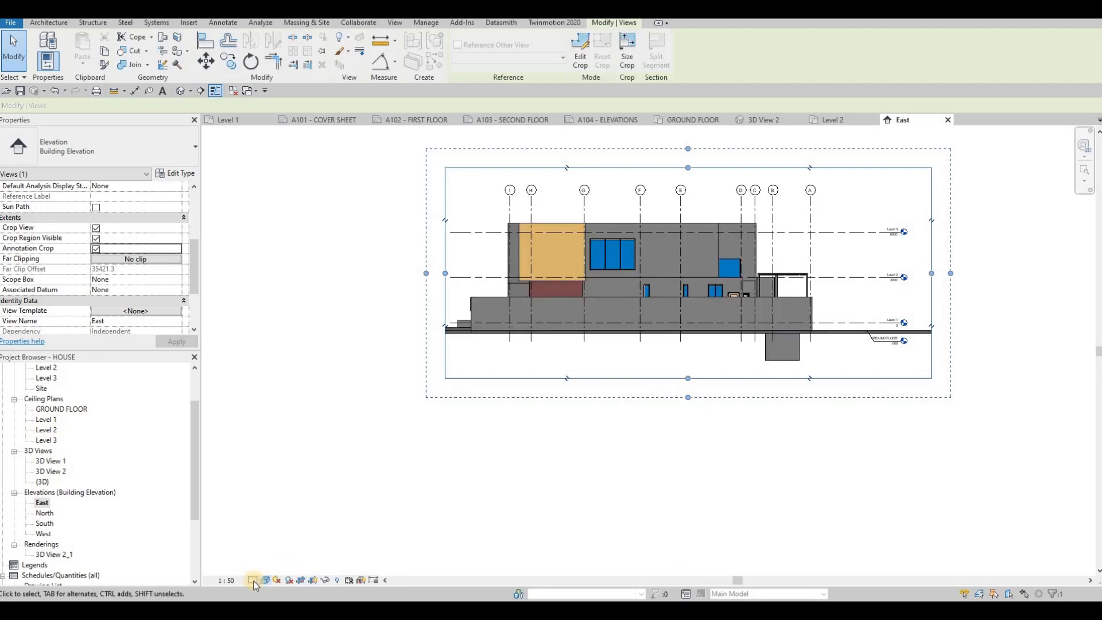
# Set the East elevation's detail level to Fine and give the view a graded sky-and-ground background
pyautogui.click(254, 580)
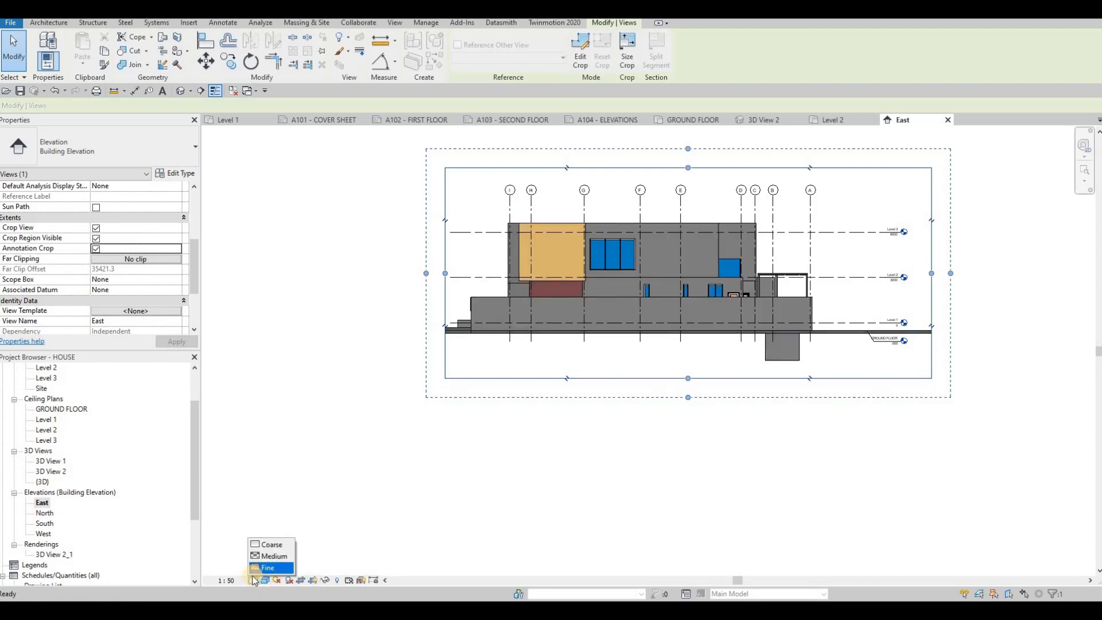
pyautogui.click(266, 564)
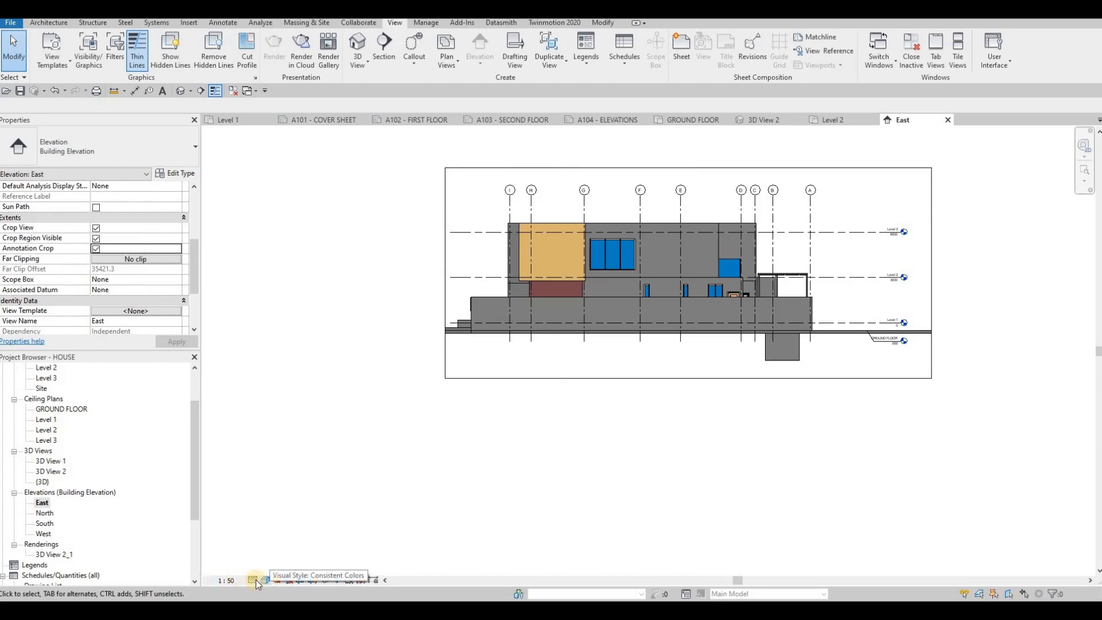
pyautogui.click(266, 580)
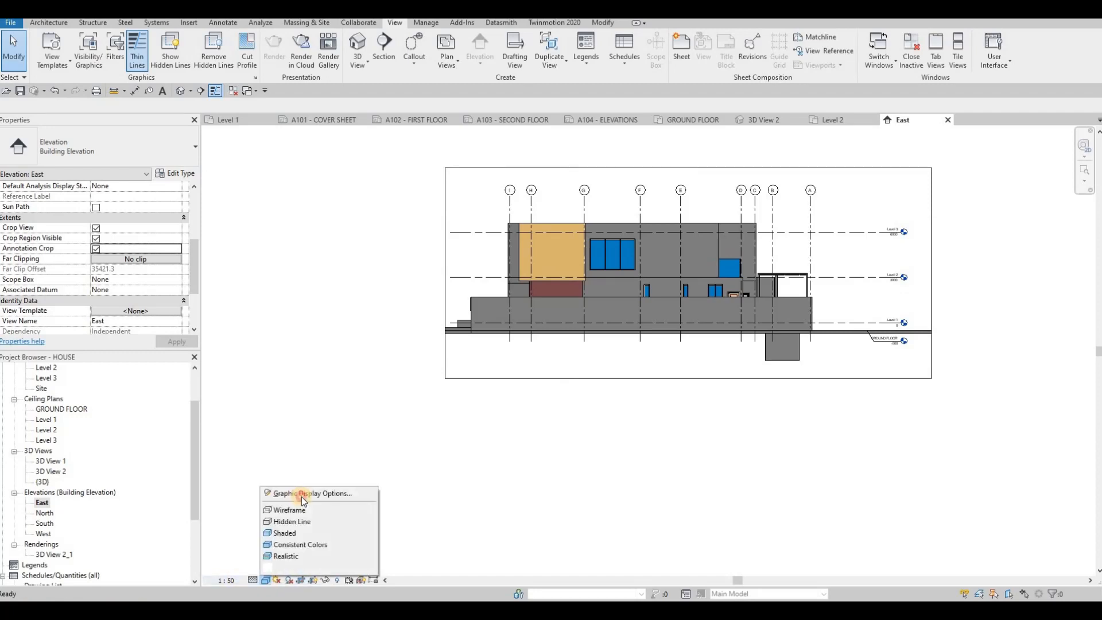
pyautogui.click(337, 493)
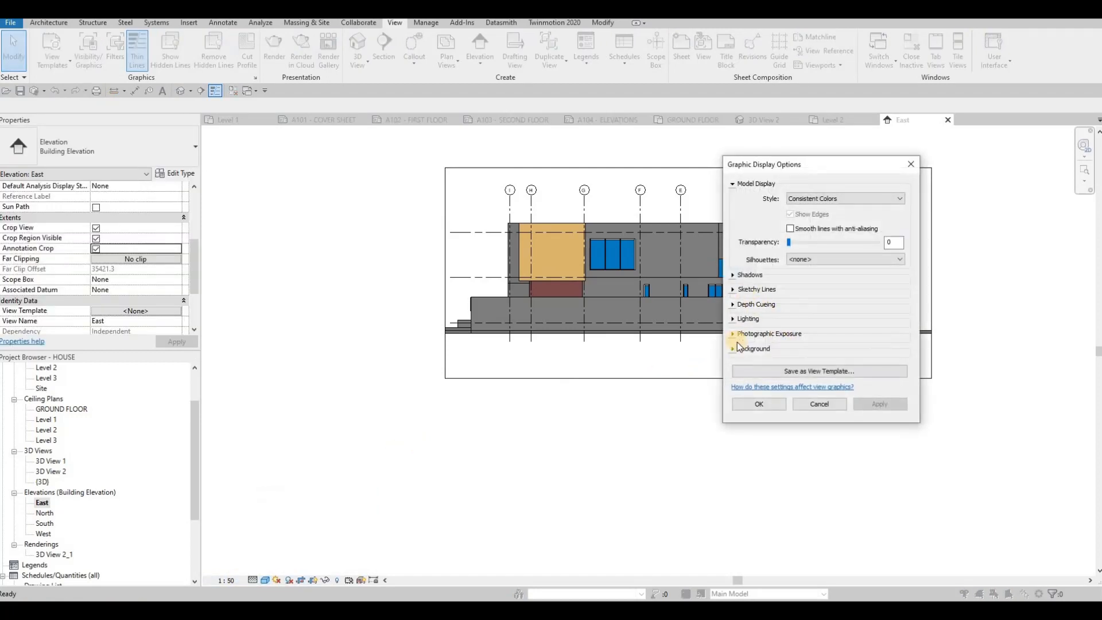
pyautogui.click(766, 354)
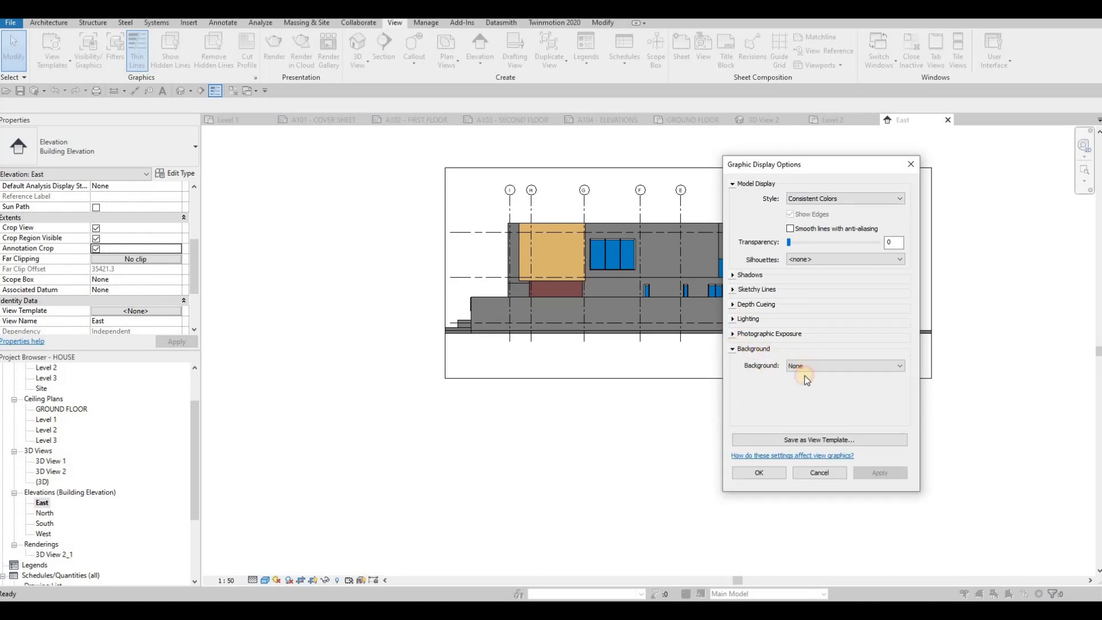
pyautogui.click(804, 365)
pyautogui.click(859, 480)
pyautogui.click(872, 476)
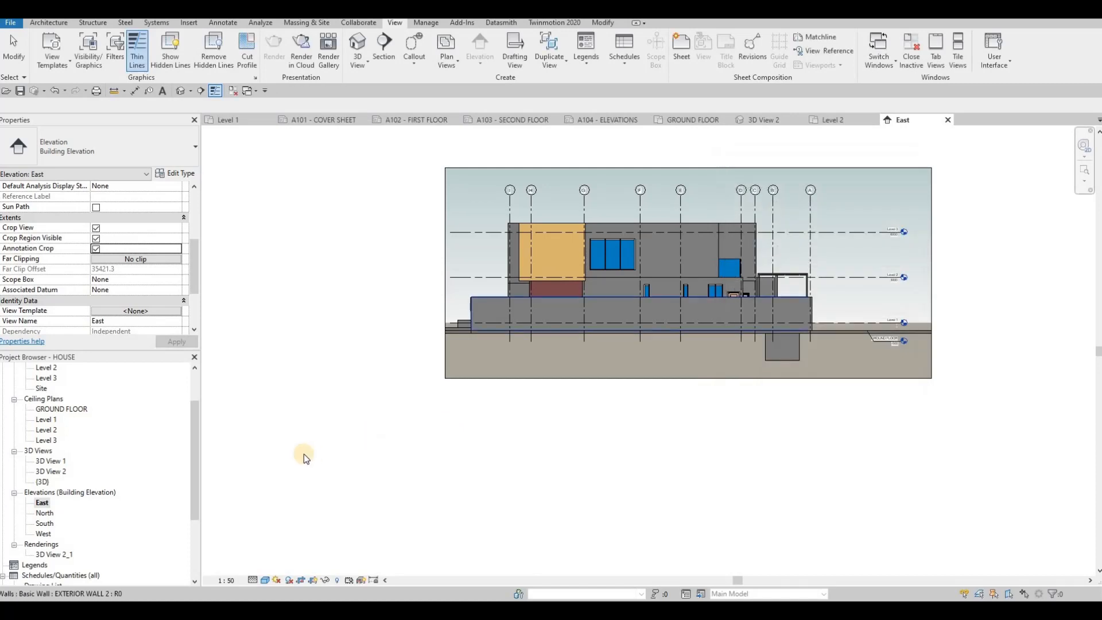
# Open the North elevation view and set it to 1:50 scale, Consistent Colors visual style and Fine detail level
pyautogui.doubleClick(43, 513)
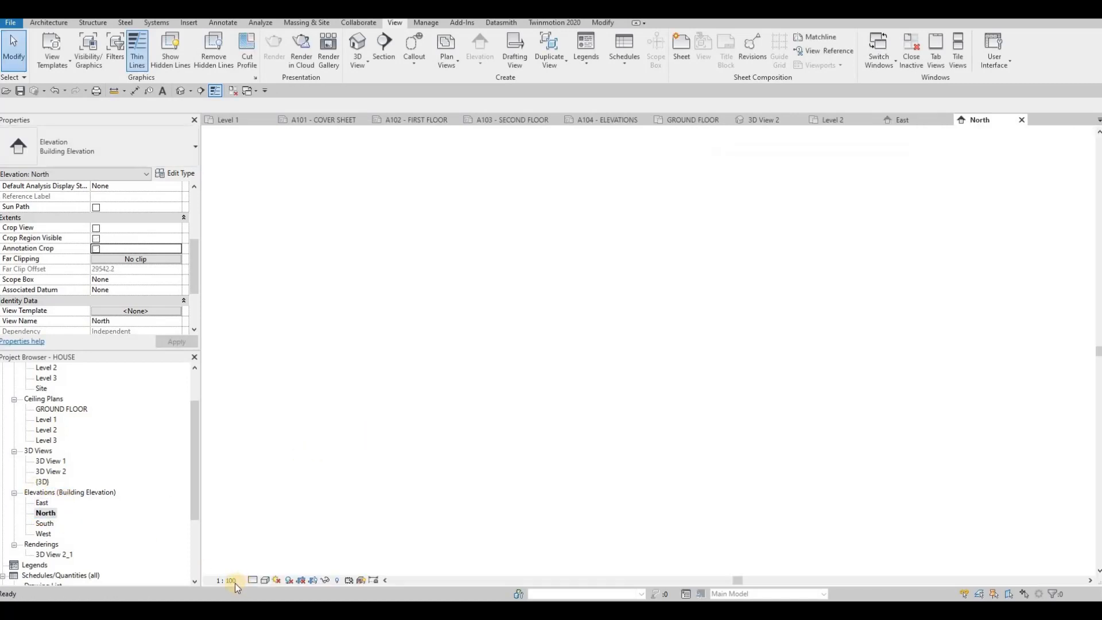
pyautogui.click(230, 581)
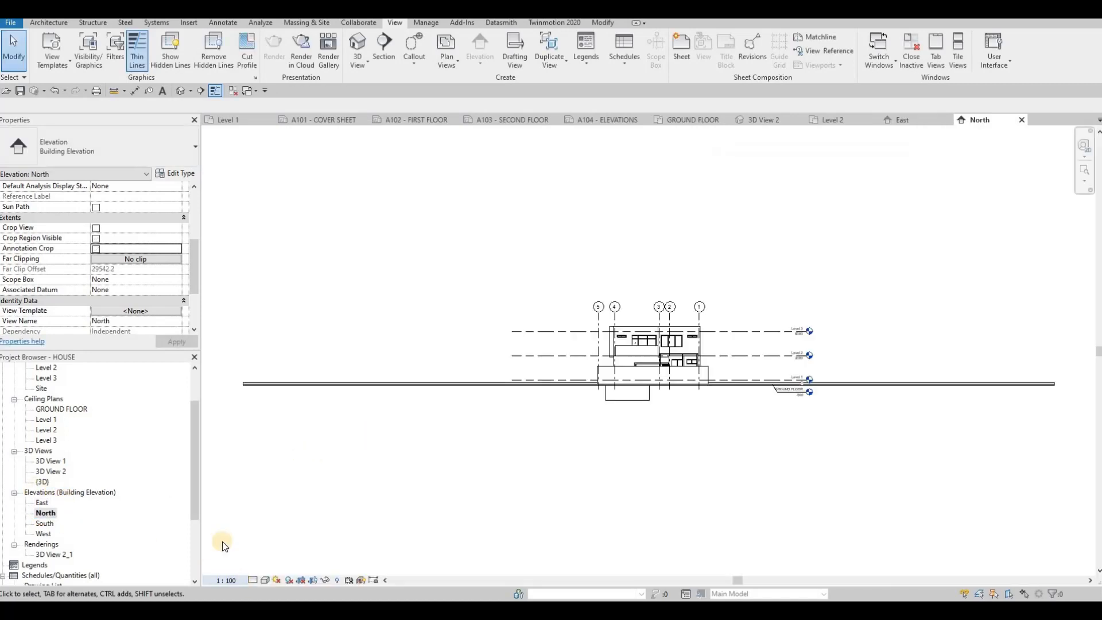
pyautogui.click(266, 580)
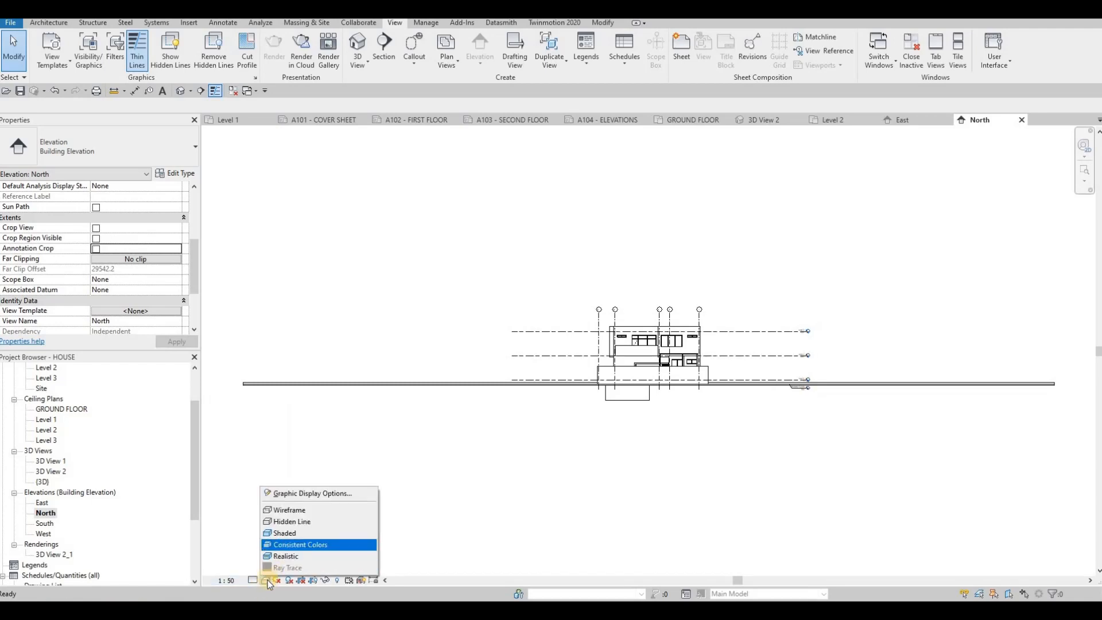
pyautogui.click(253, 580)
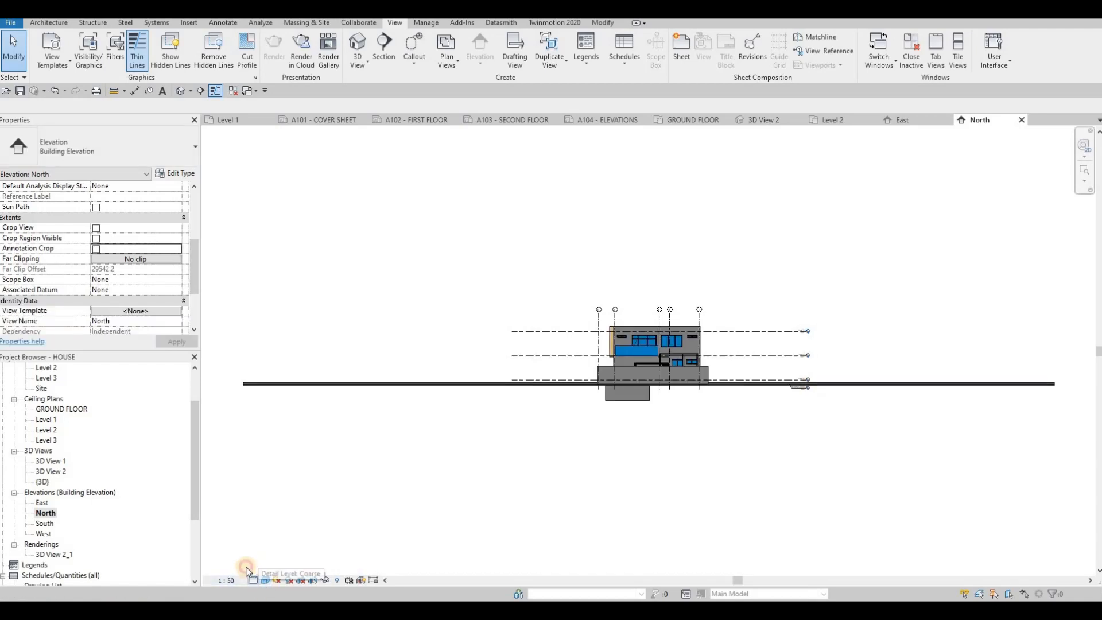
# Enable Crop View, Crop Region Visible and Annotation Crop for the North elevation
pyautogui.click(95, 229)
pyautogui.click(96, 238)
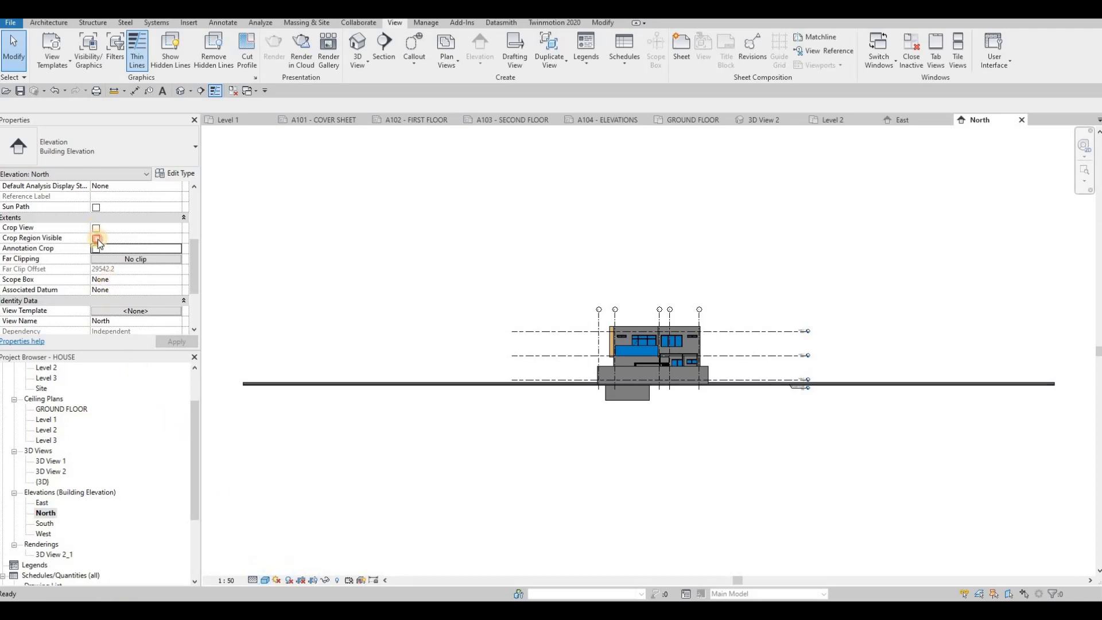
pyautogui.click(96, 248)
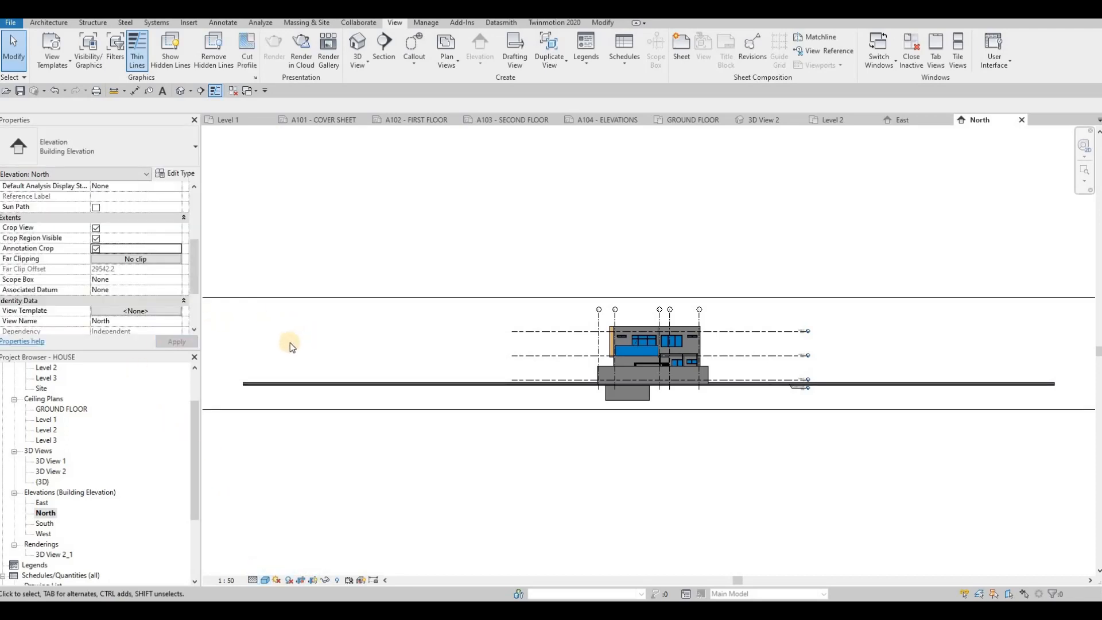
# Pull the North elevation's left and right crop edges inward to frame the building closely
pyautogui.scroll(-3, 318, 343)
pyautogui.click(313, 345)
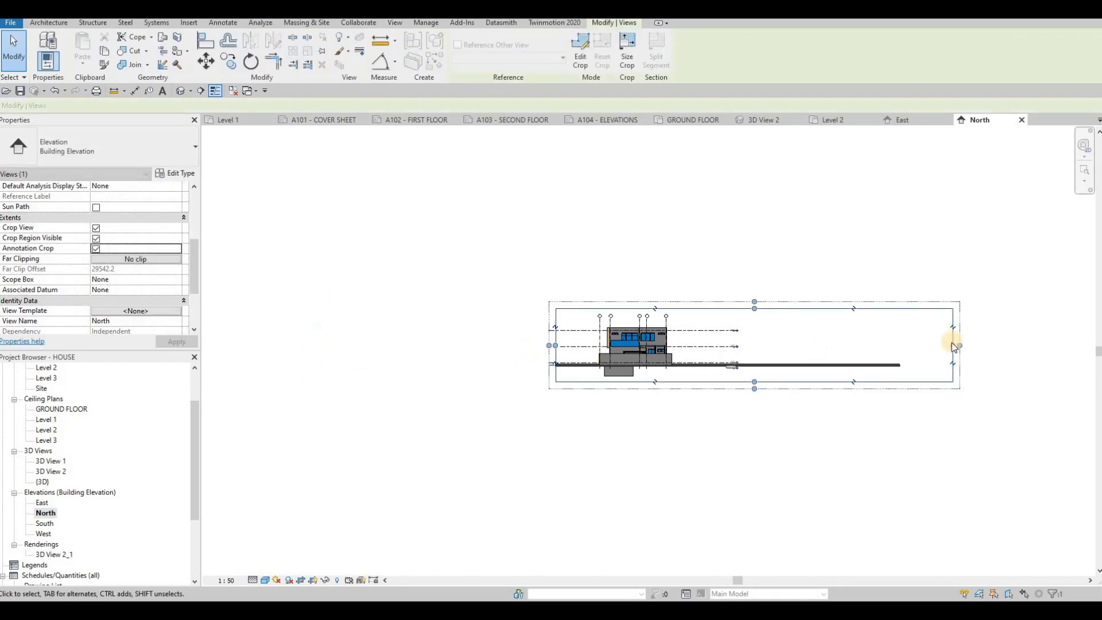
pyautogui.moveTo(953, 345); pyautogui.dragTo(727, 337)
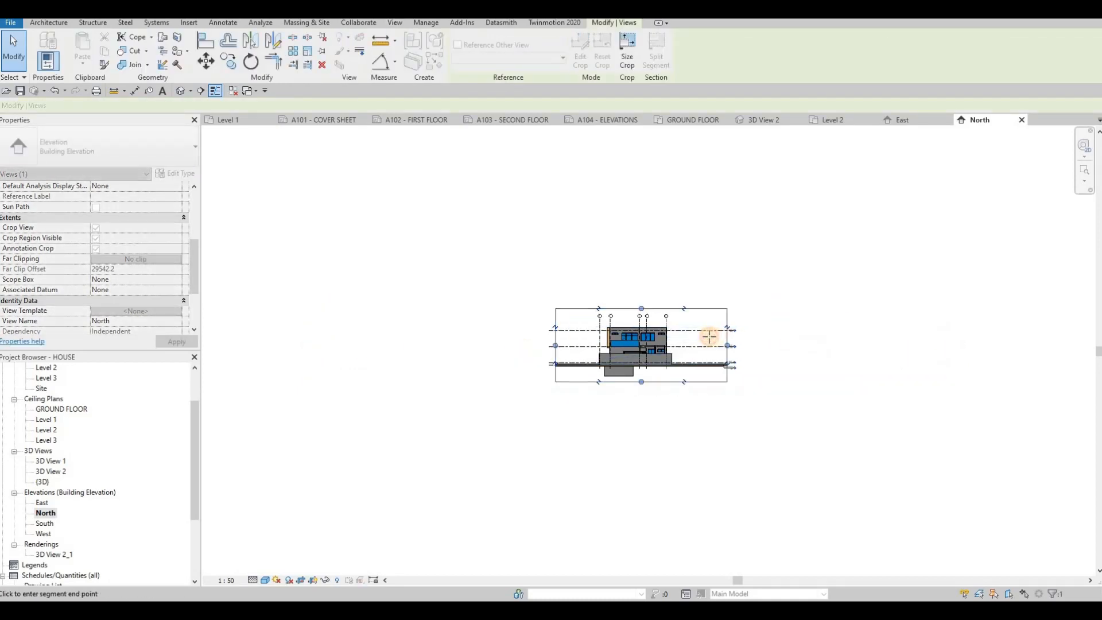
pyautogui.click(710, 342)
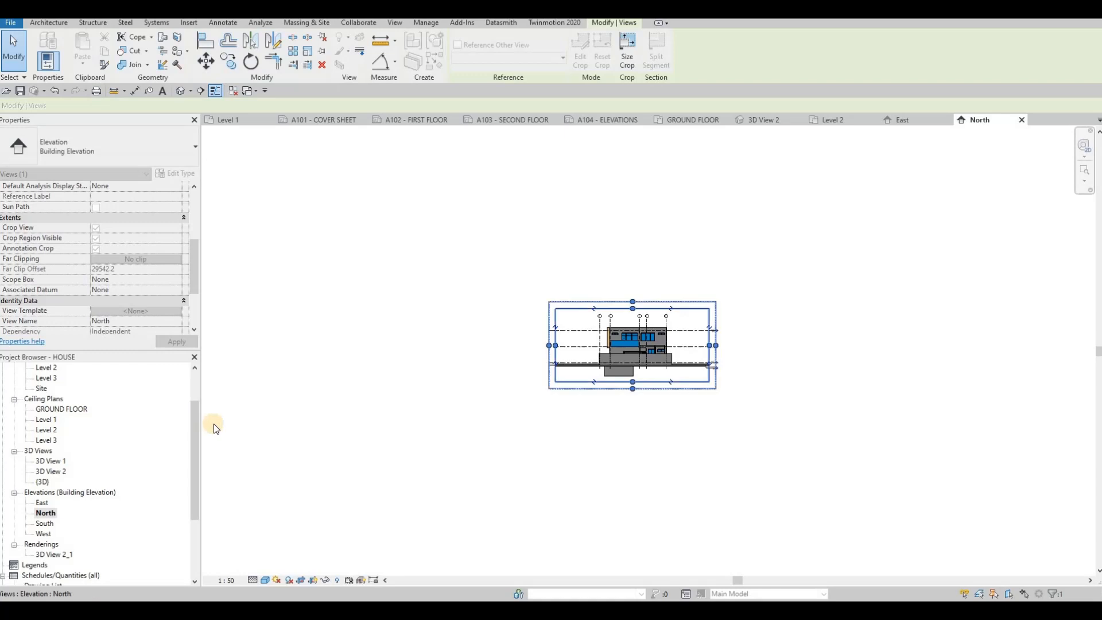
# Open the South elevation and apply 1:50 scale and Consistent Colors, with Crop View, Crop Region Visible and Annotation Crop enabled
pyautogui.doubleClick(40, 523)
pyautogui.click(225, 580)
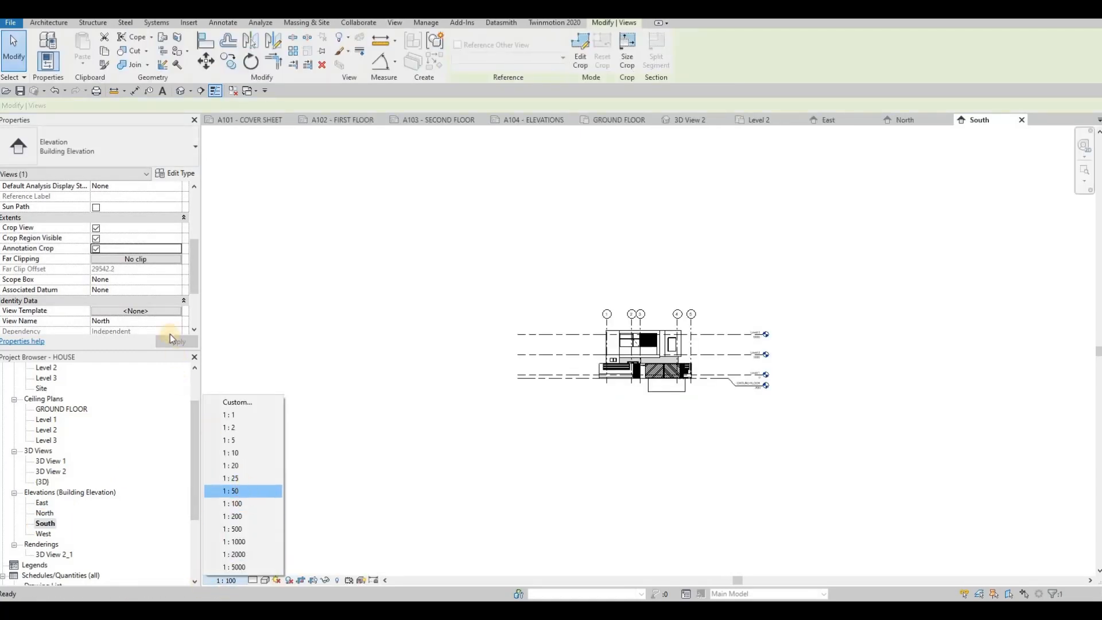
pyautogui.click(96, 248)
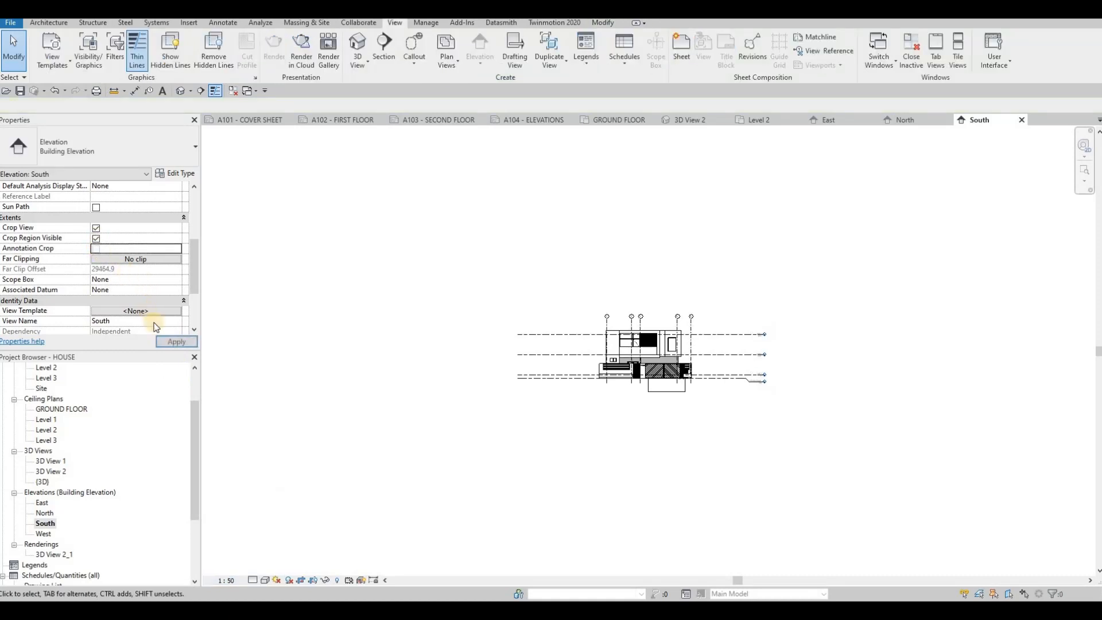
pyautogui.click(171, 342)
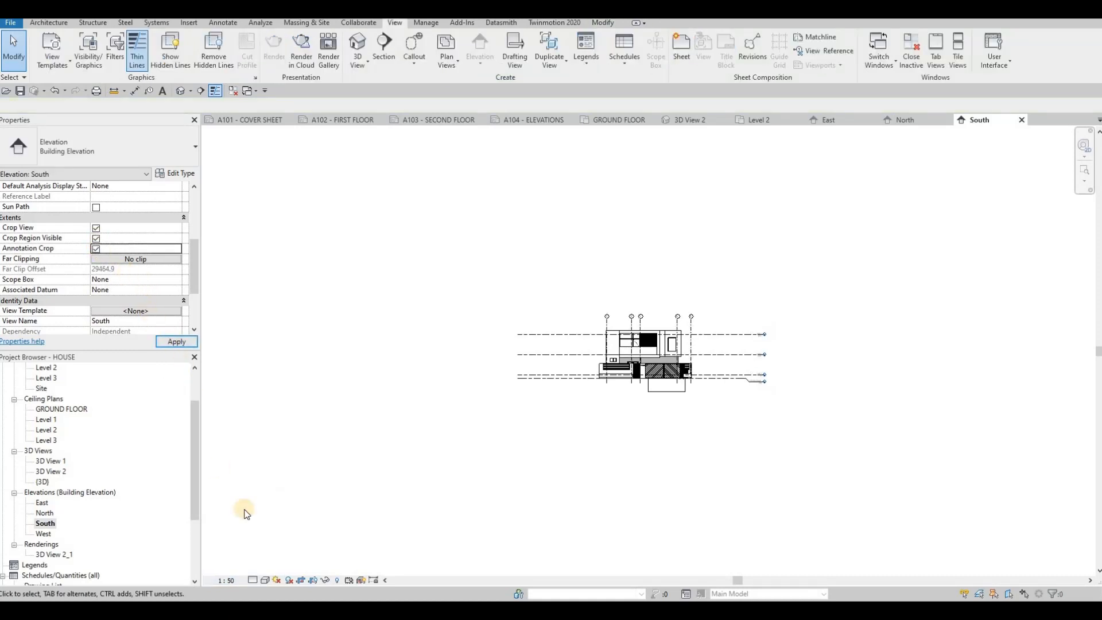
pyautogui.click(264, 579)
pyautogui.click(295, 545)
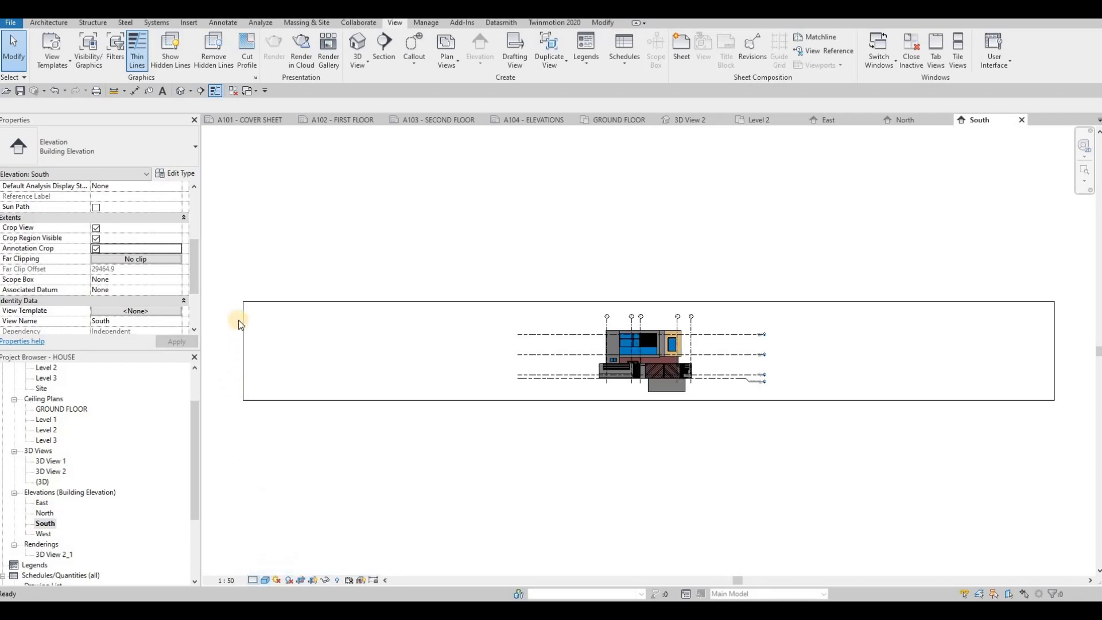
# Pull the South elevation's left and right crop edges inward to frame the building closely
pyautogui.click(243, 351)
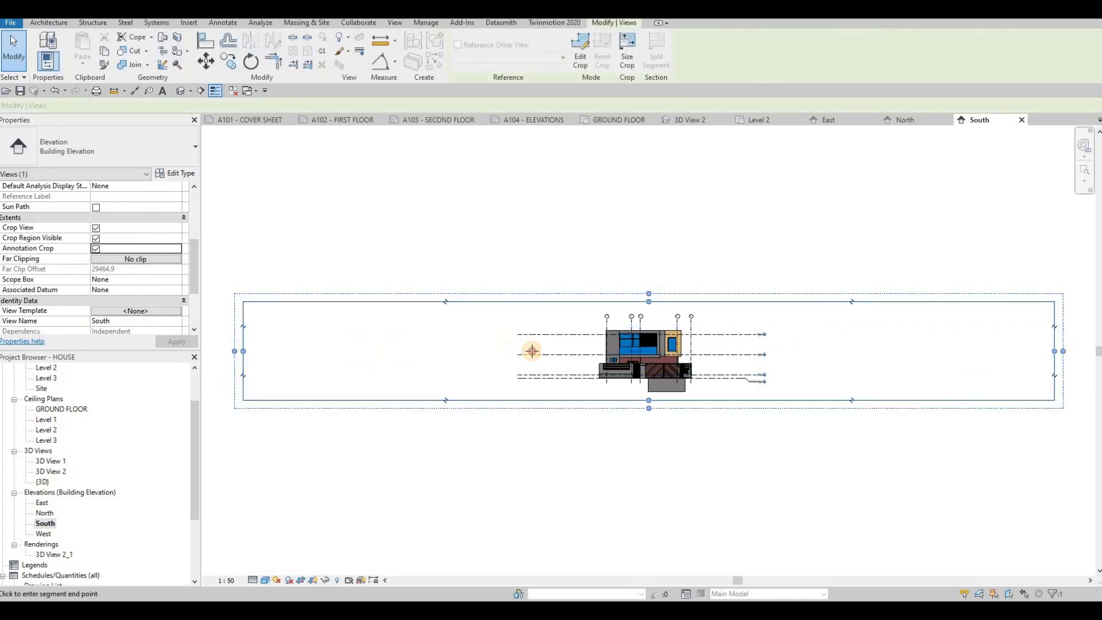
pyautogui.moveTo(541, 355); pyautogui.dragTo(537, 352)
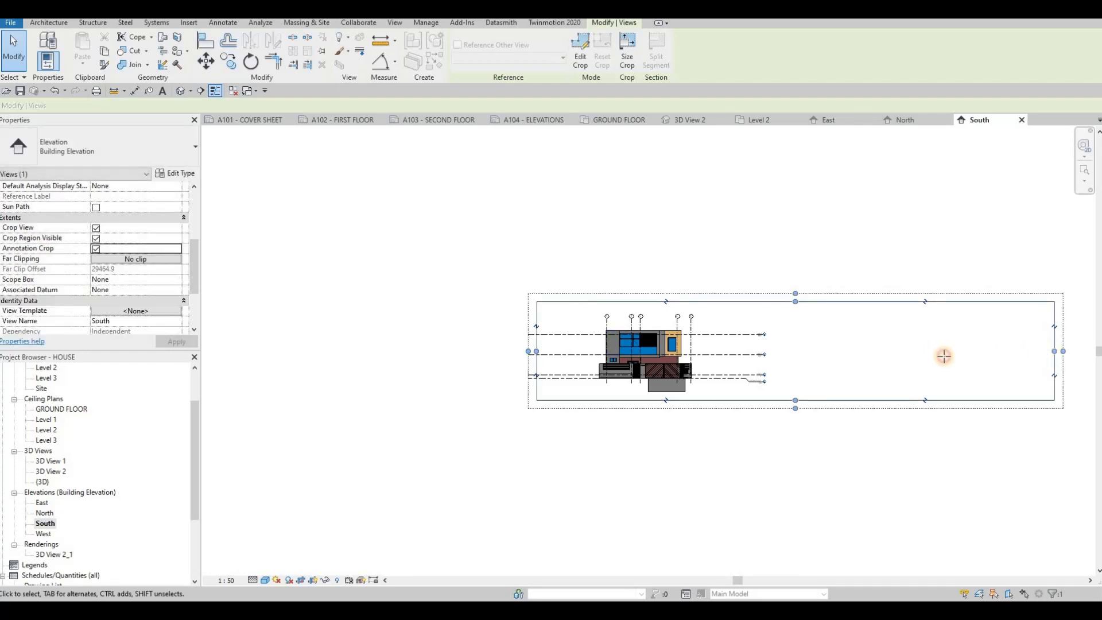
pyautogui.moveTo(755, 347); pyautogui.dragTo(737, 347)
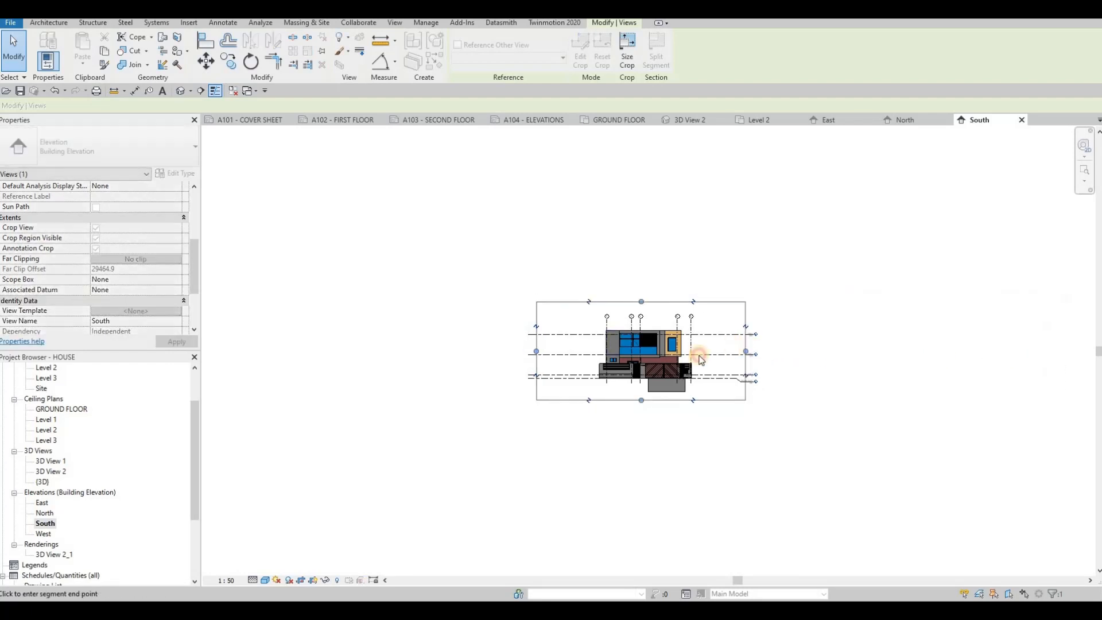
pyautogui.moveTo(562, 352); pyautogui.dragTo(562, 352)
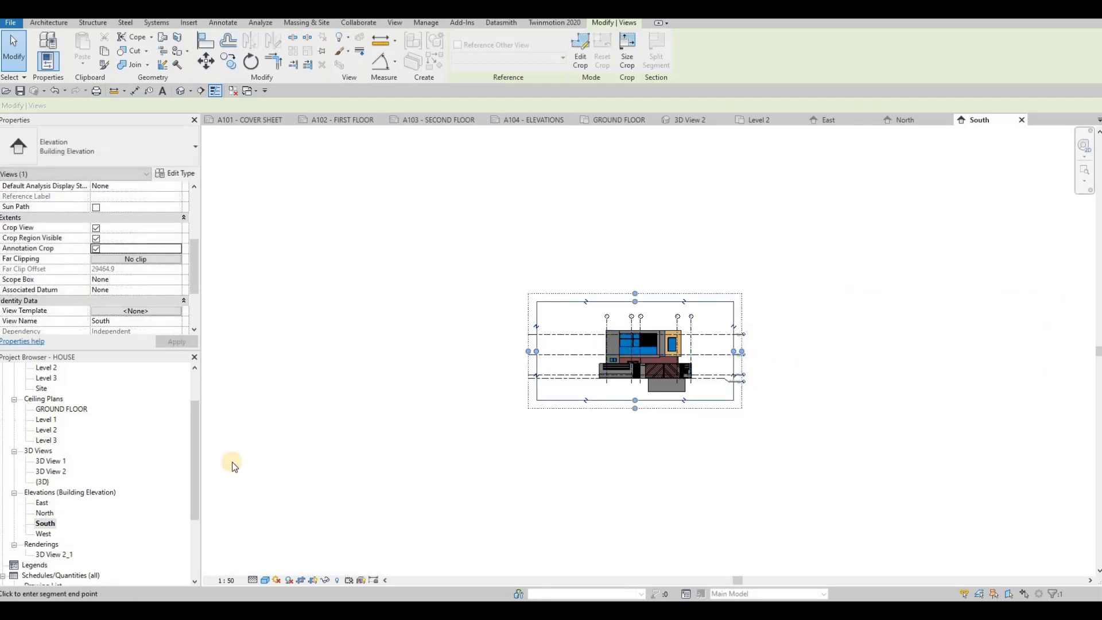
# Open the West elevation, set its scale to 1:50 and enable Crop View, Crop Region Visible and Annotation Crop
pyautogui.doubleClick(44, 534)
pyautogui.click(228, 580)
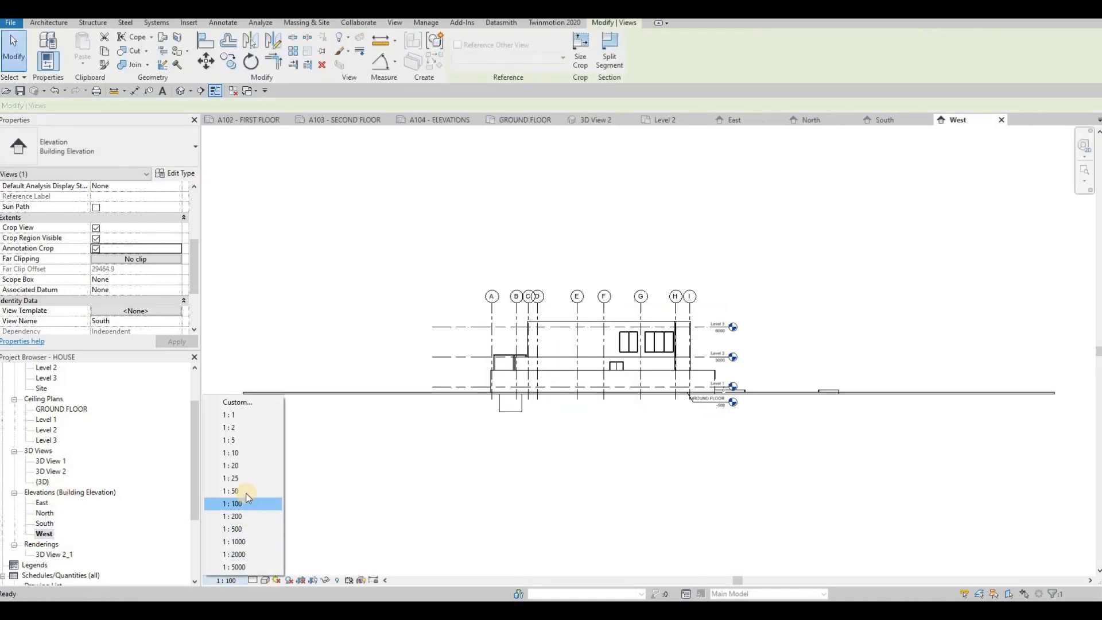
pyautogui.click(245, 492)
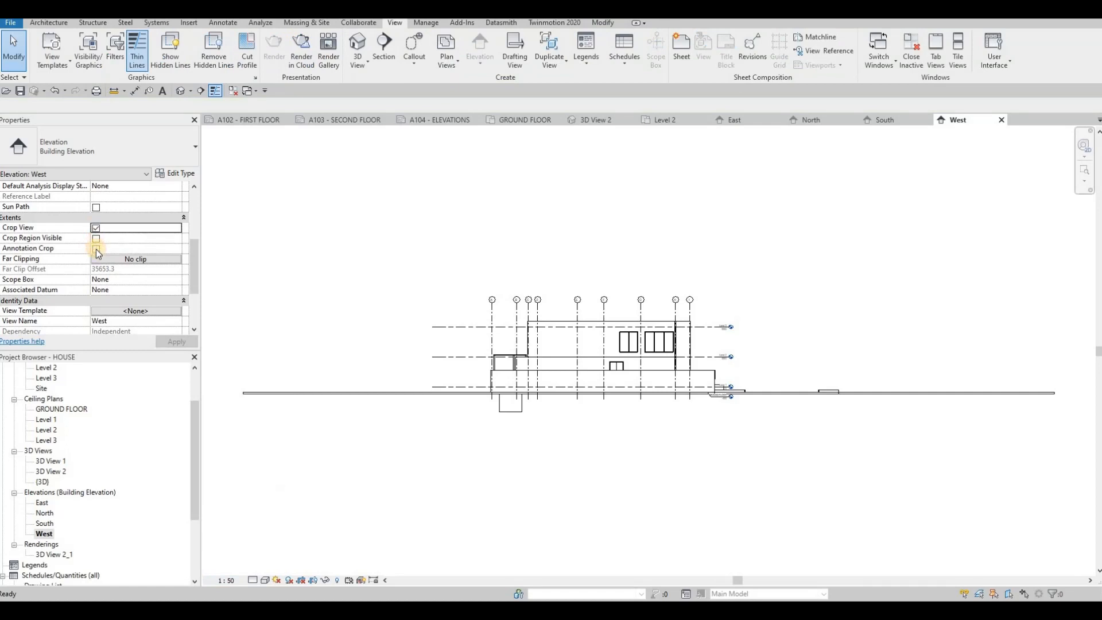
pyautogui.click(96, 249)
pyautogui.click(166, 342)
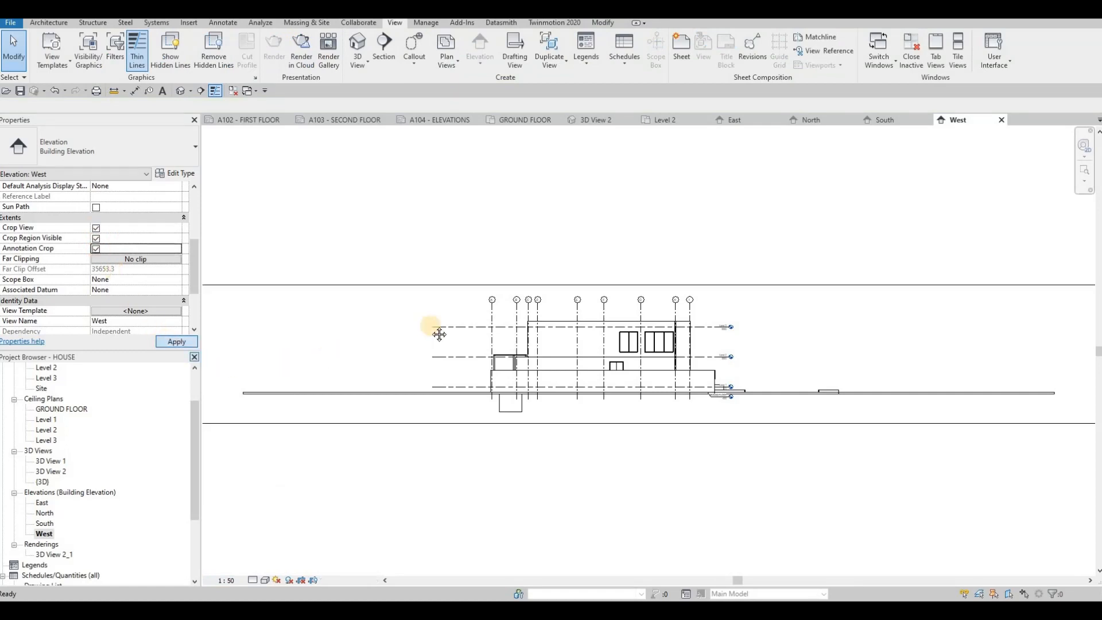
# Pull the West elevation's left and right crop edges inward, to just outside the building and the level markers
pyautogui.moveTo(299, 328); pyautogui.dragTo(571, 327)
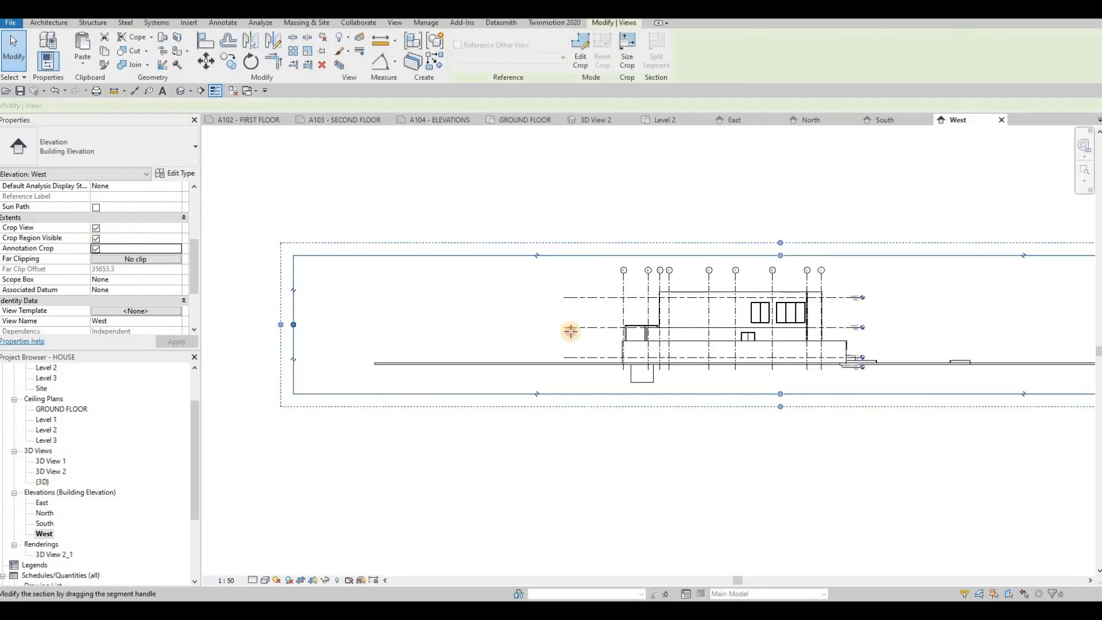
pyautogui.moveTo(897, 344); pyautogui.dragTo(678, 339, button='middle')
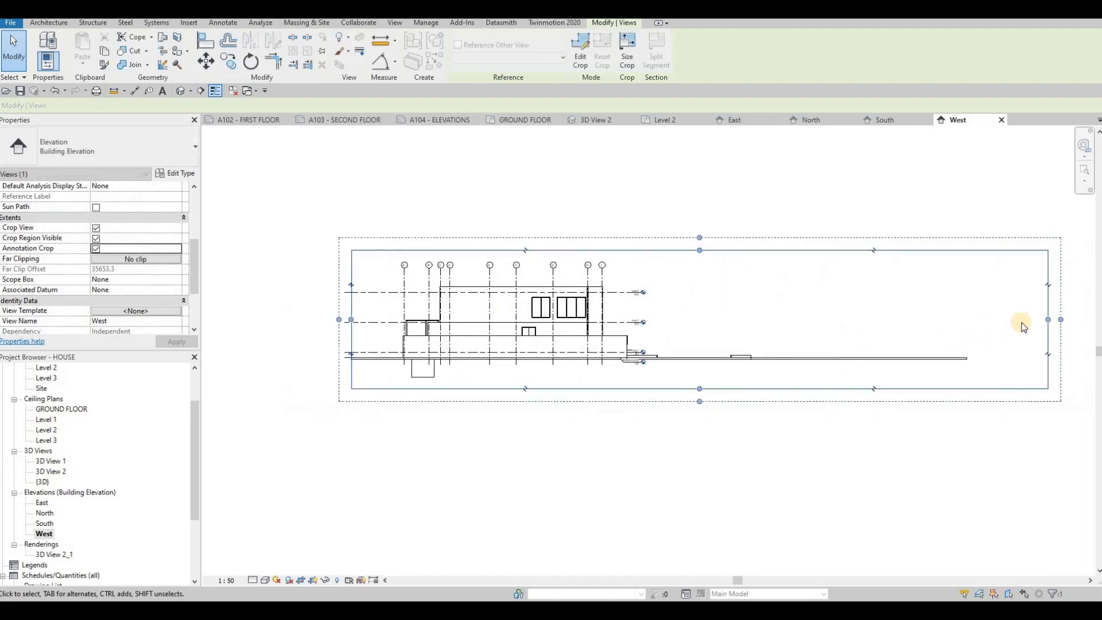
pyautogui.moveTo(1047, 319); pyautogui.dragTo(676, 319)
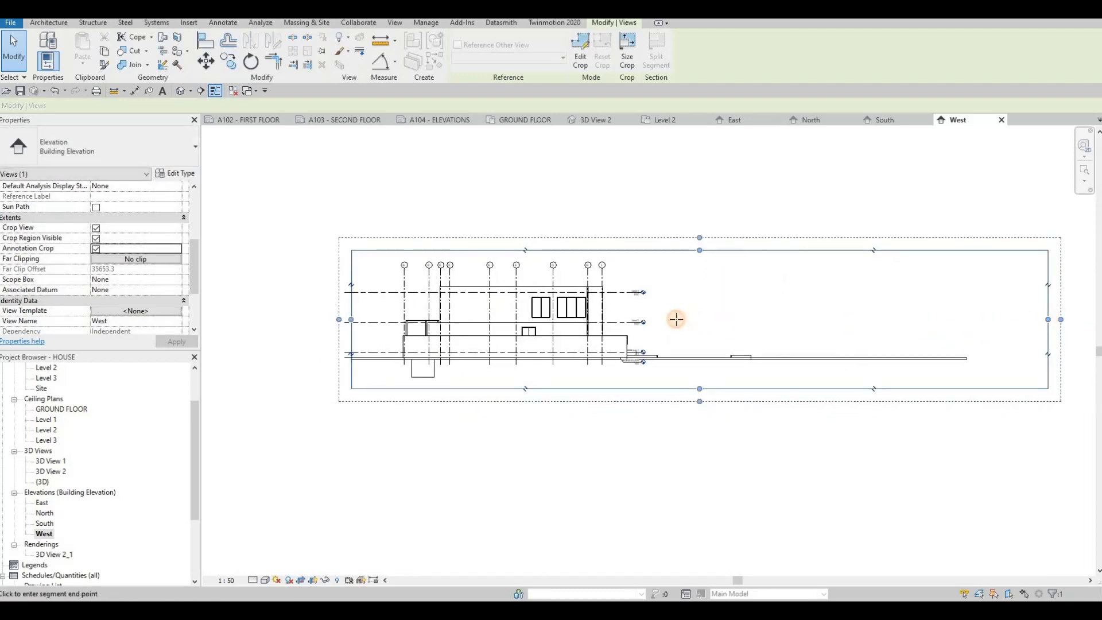
# Set the West elevation's visual style to Consistent Colors and its detail level to Fine
pyautogui.click(264, 578)
pyautogui.click(277, 545)
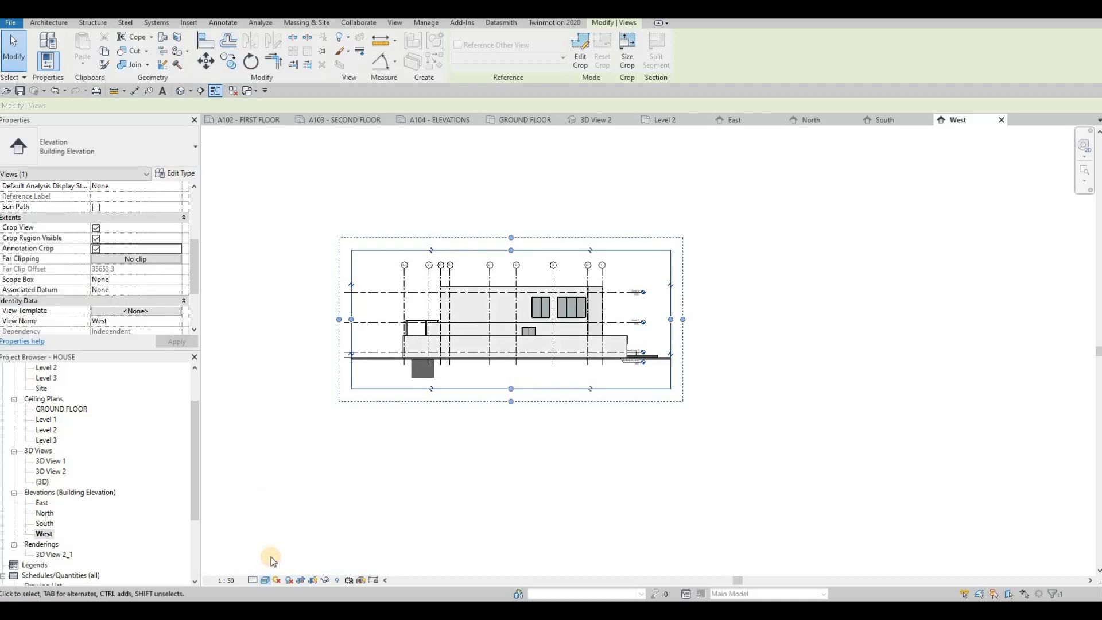
pyautogui.click(253, 579)
pyautogui.click(252, 580)
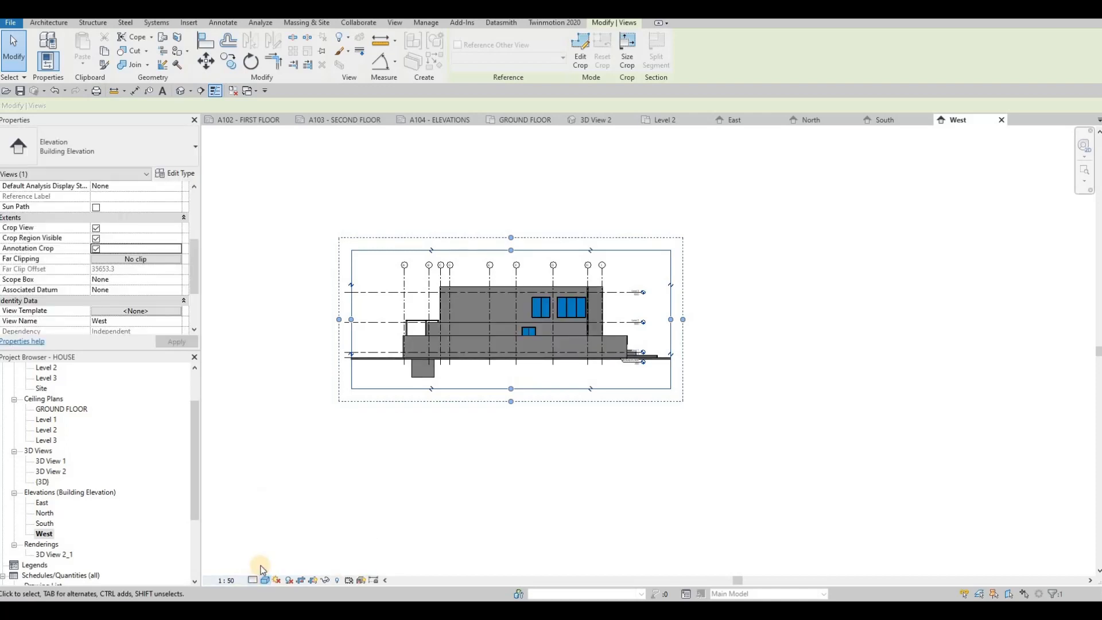
pyautogui.click(268, 567)
pyautogui.click(317, 383)
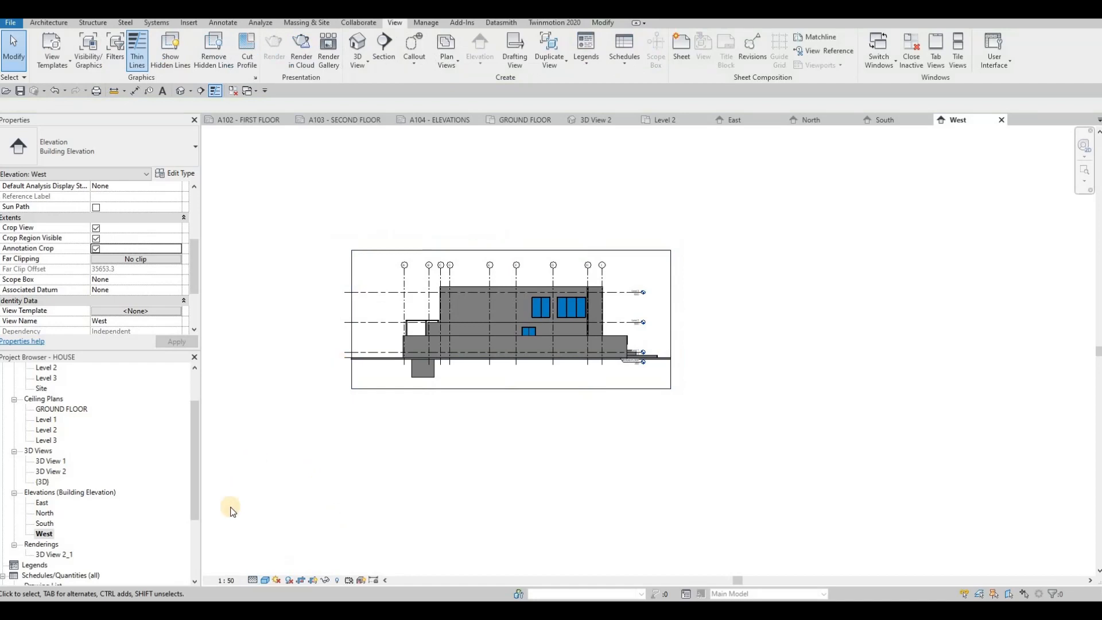
# Set the West elevation's background to Gradient in its graphic display options
pyautogui.click(266, 579)
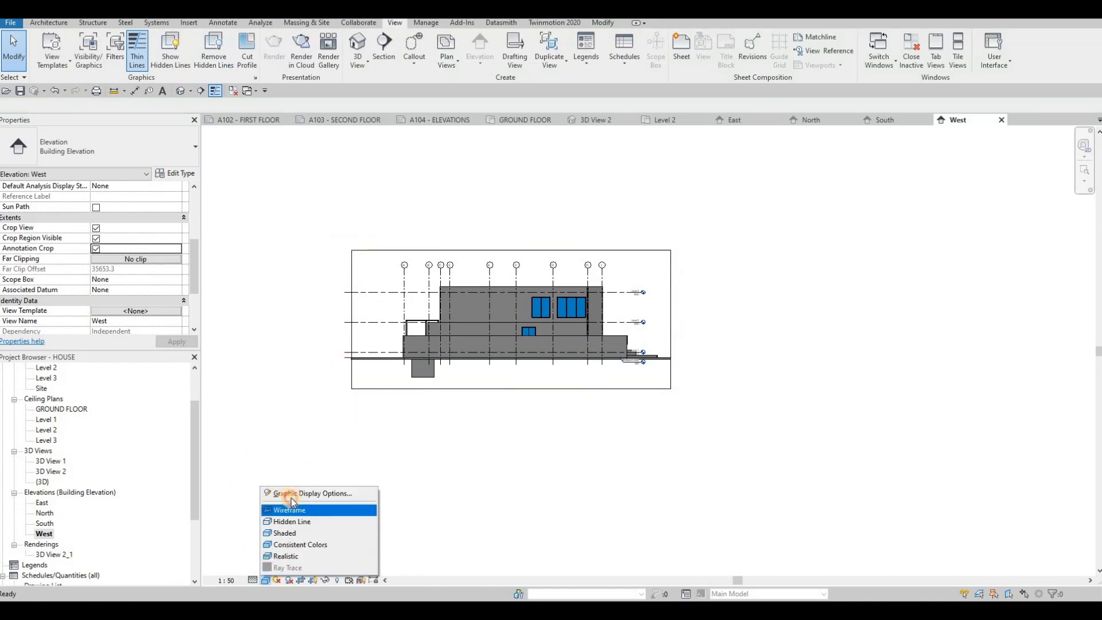
pyautogui.click(291, 497)
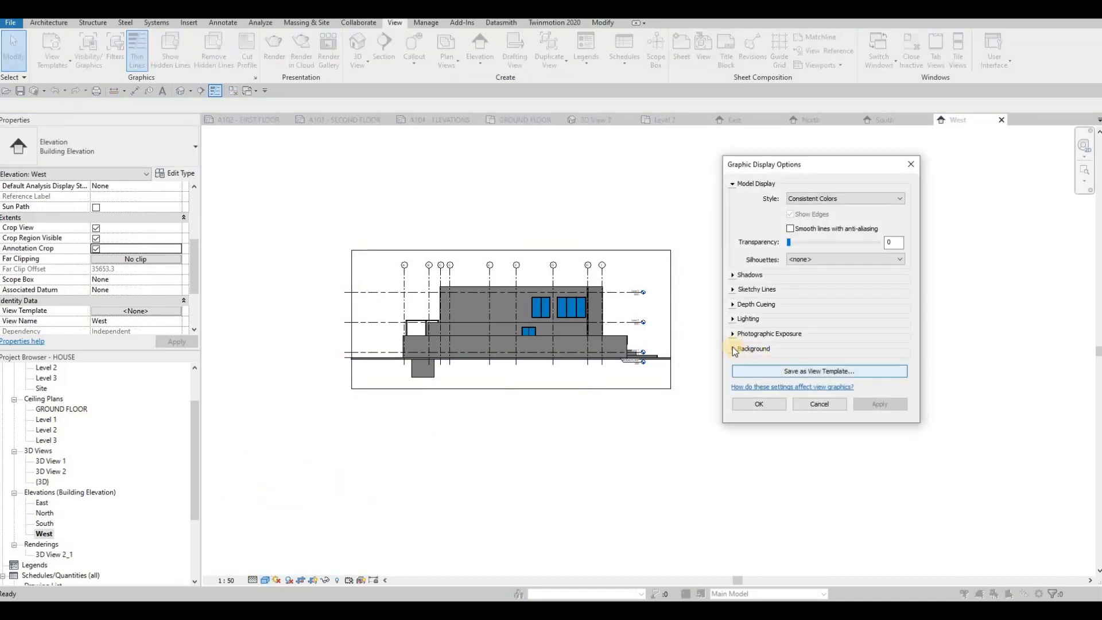
pyautogui.click(734, 348)
pyautogui.click(807, 366)
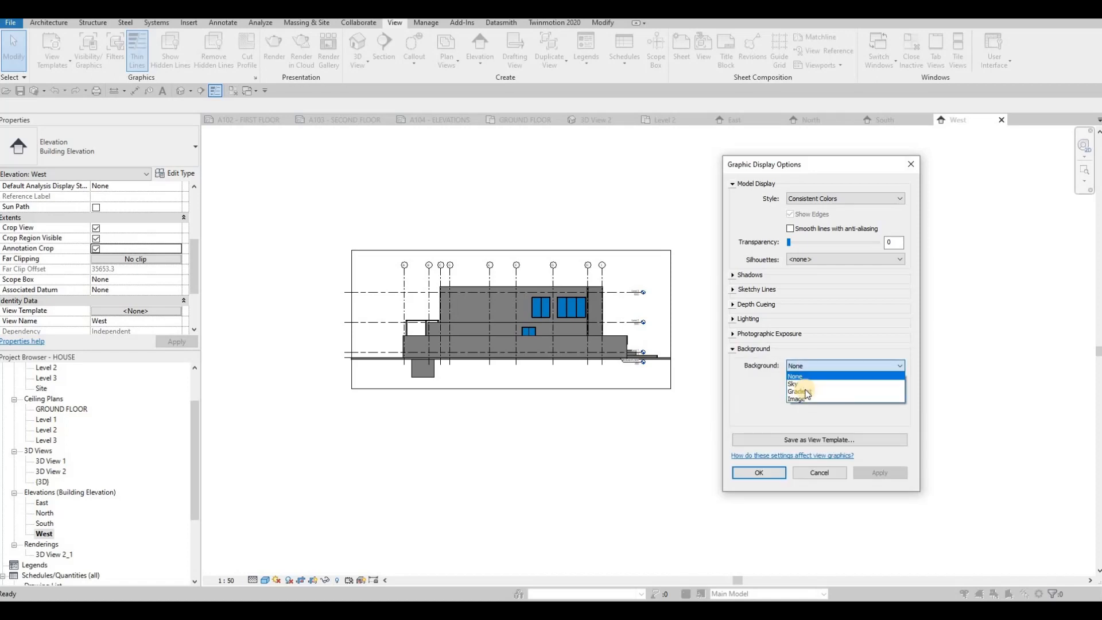
pyautogui.click(874, 473)
pyautogui.click(759, 472)
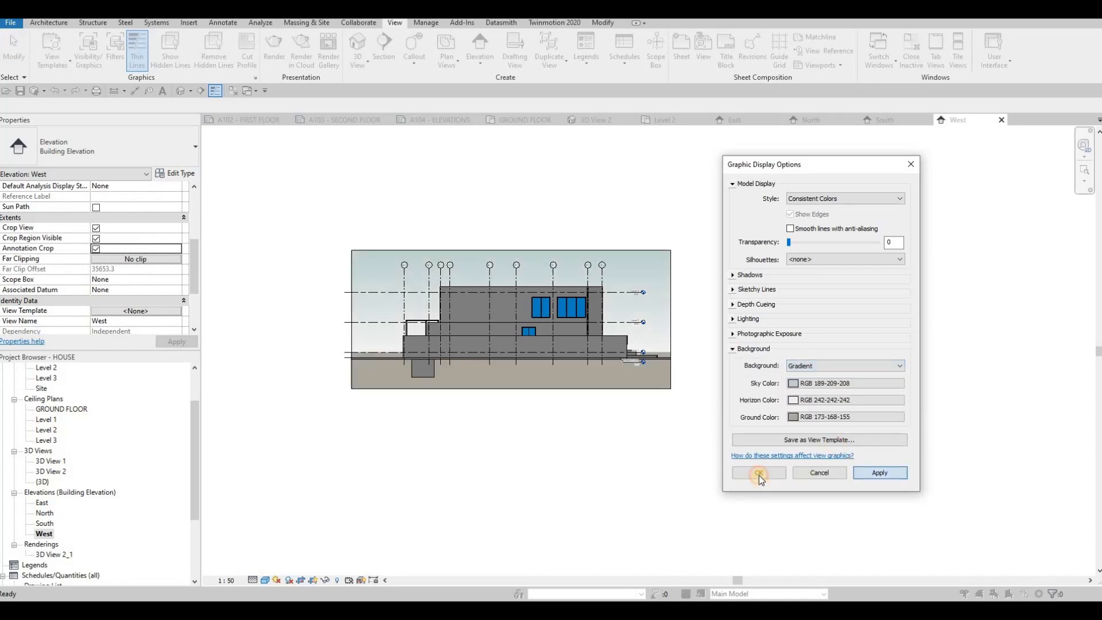
# Open the South elevation and set its background to Gradient in the graphic display options
pyautogui.doubleClick(46, 523)
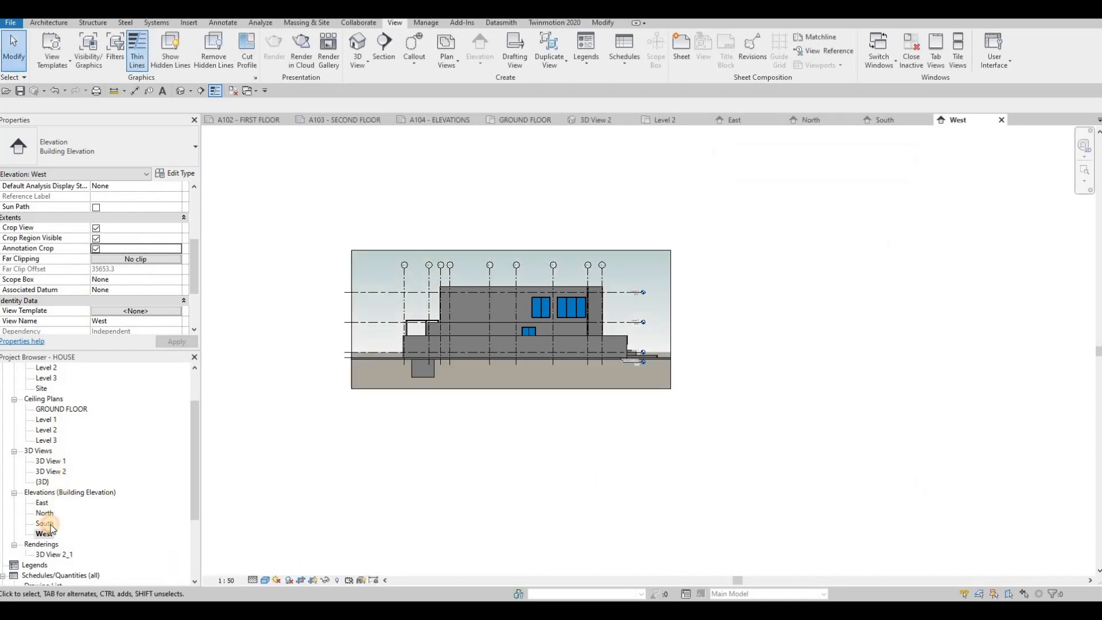
pyautogui.click(265, 580)
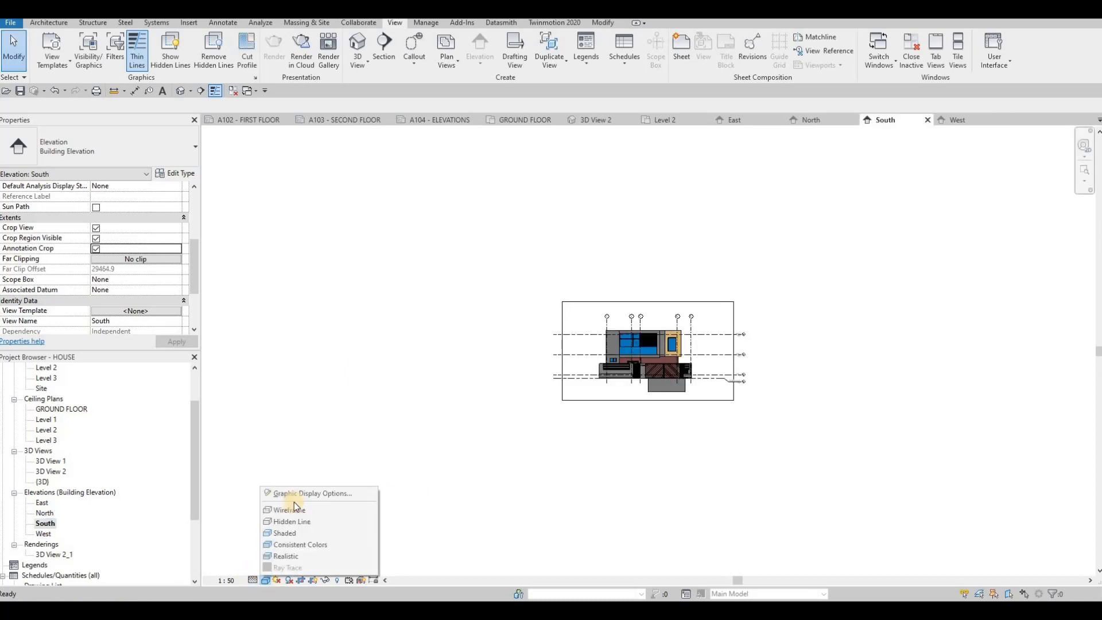
pyautogui.click(307, 494)
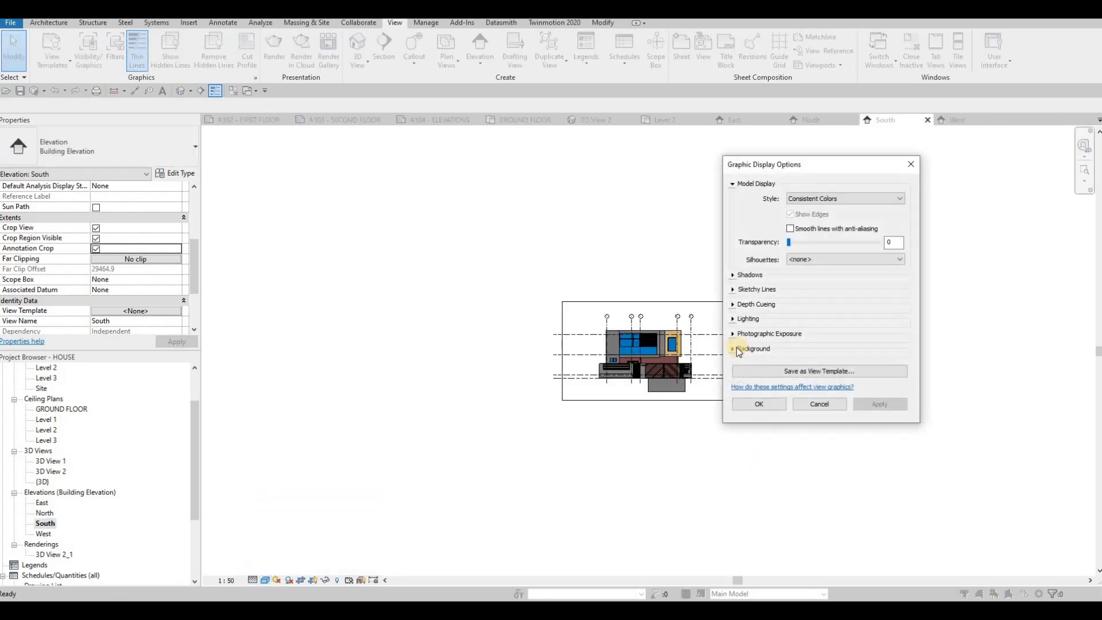
pyautogui.click(820, 353)
pyautogui.click(845, 366)
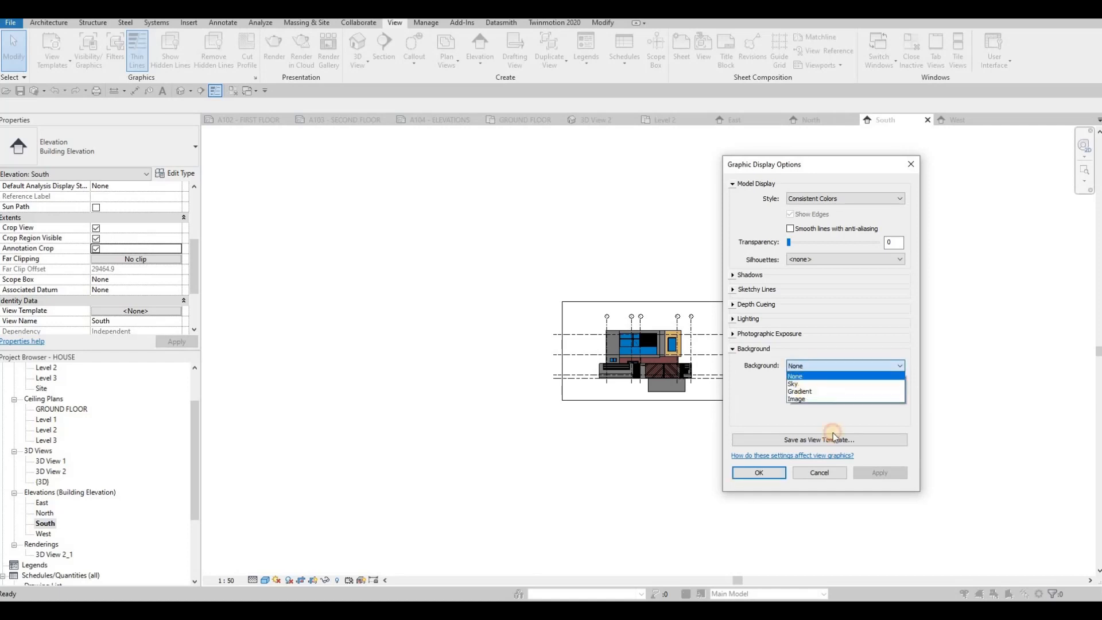
pyautogui.click(832, 392)
pyautogui.click(779, 476)
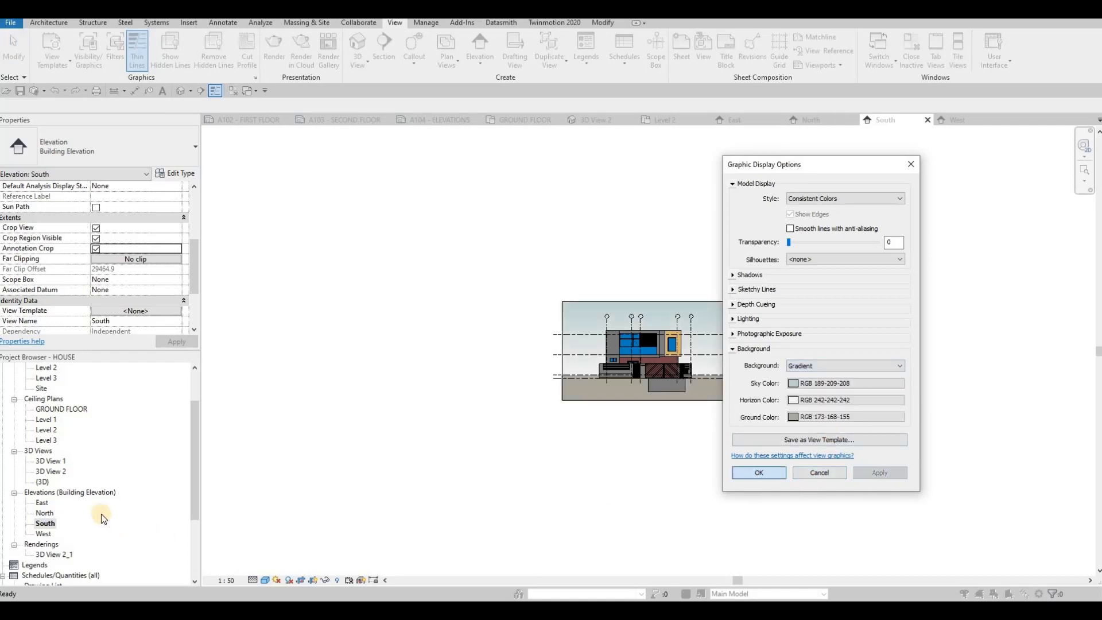
# Open the North elevation and set its background to Gradient in the graphic display options
pyautogui.doubleClick(44, 512)
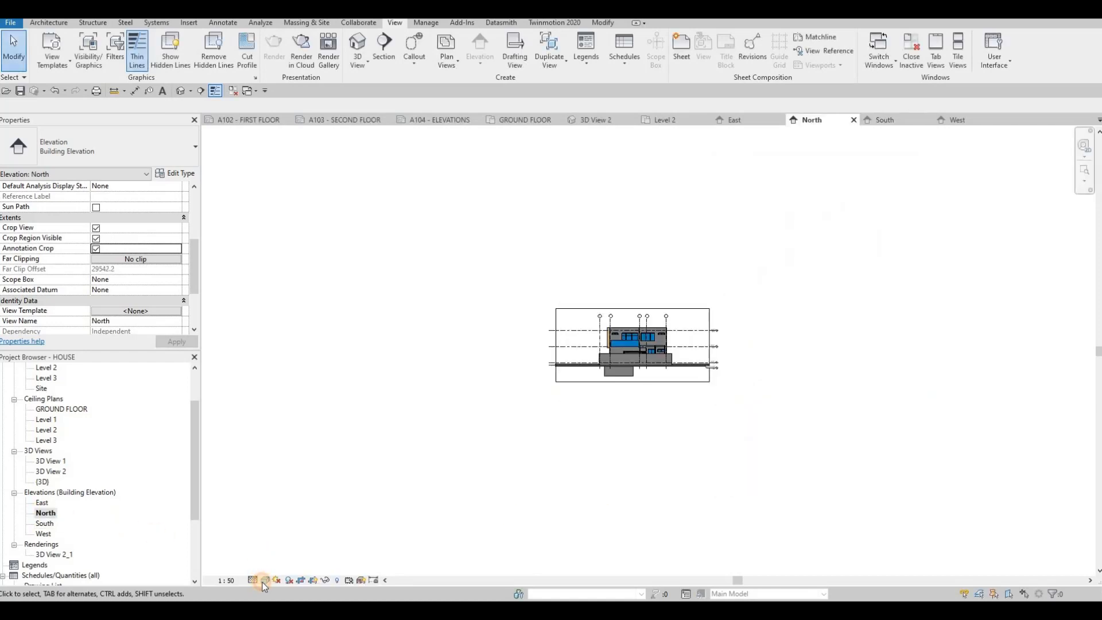
pyautogui.click(265, 580)
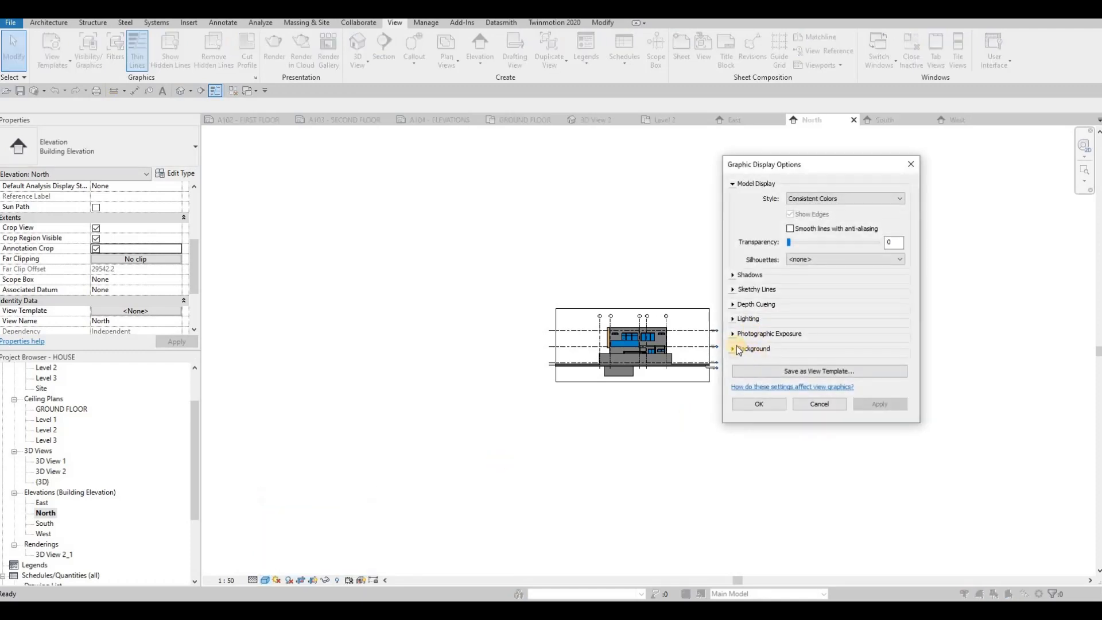
pyautogui.click(739, 349)
pyautogui.click(803, 366)
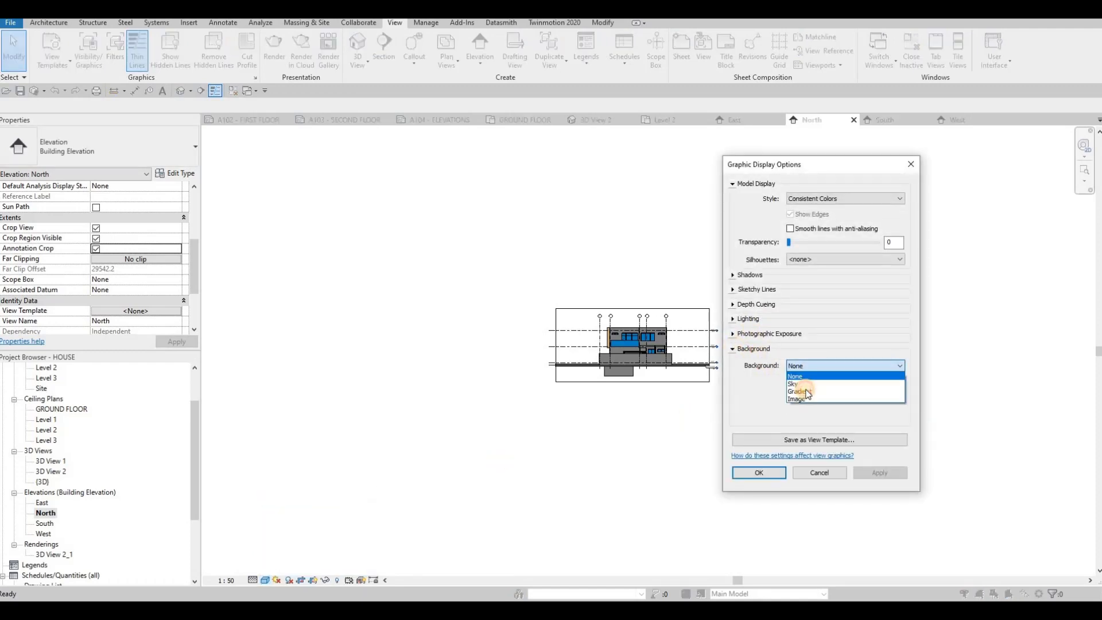
pyautogui.click(806, 392)
pyautogui.click(880, 472)
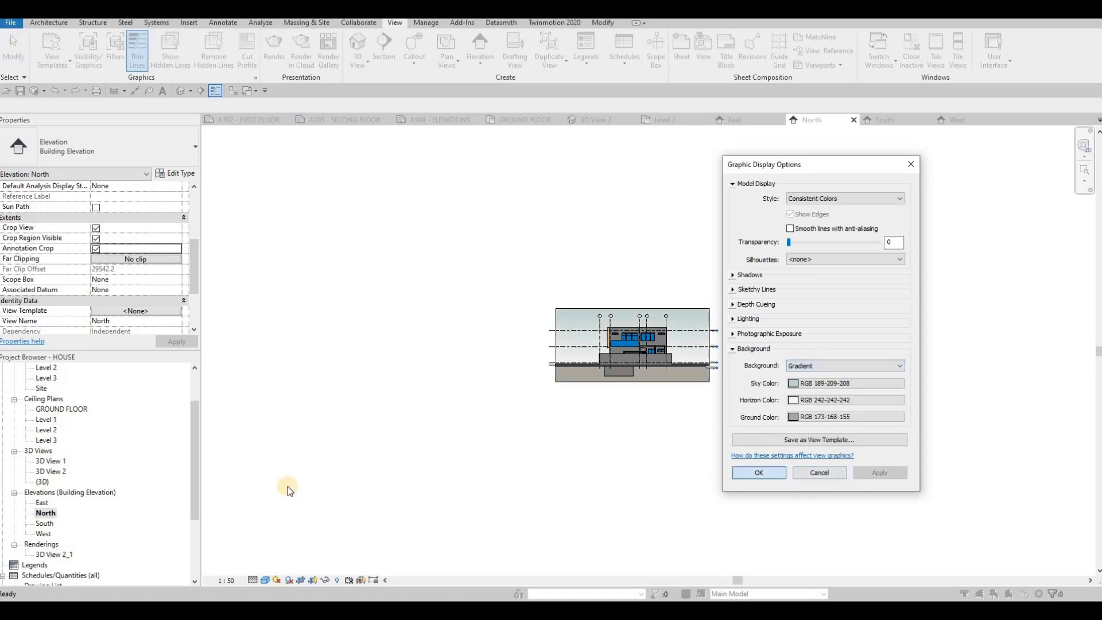
pyautogui.press('Return')
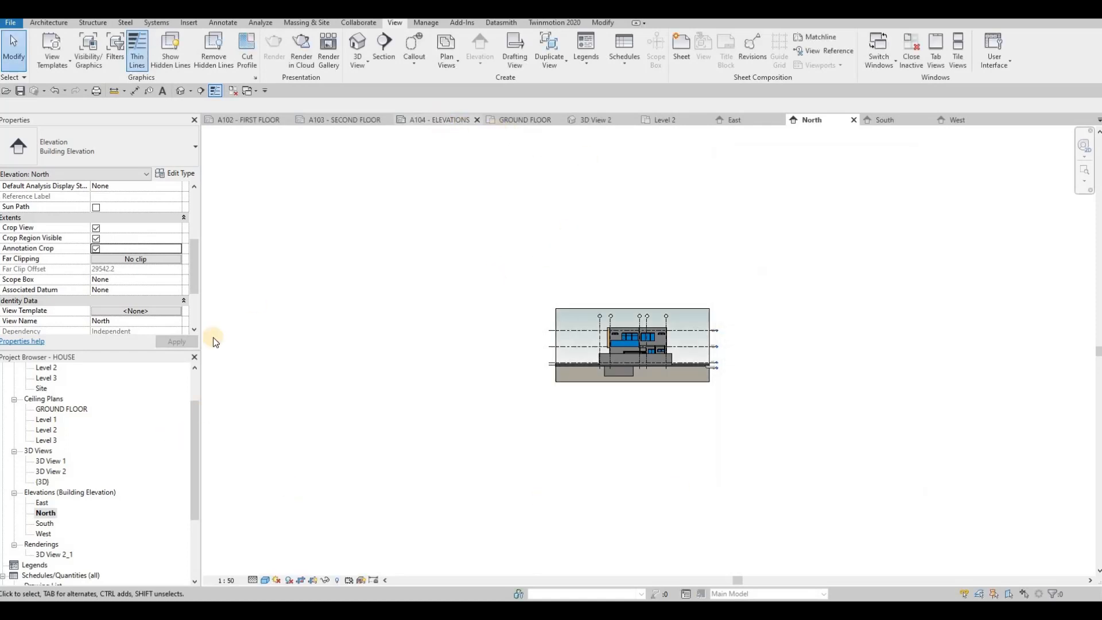
# Place the East elevation on the upper half of sheet A104 - ELEVATIONS and the North elevation below it
pyautogui.click(37, 504)
pyautogui.moveTo(40, 503); pyautogui.dragTo(594, 272)
pyautogui.click(621, 263)
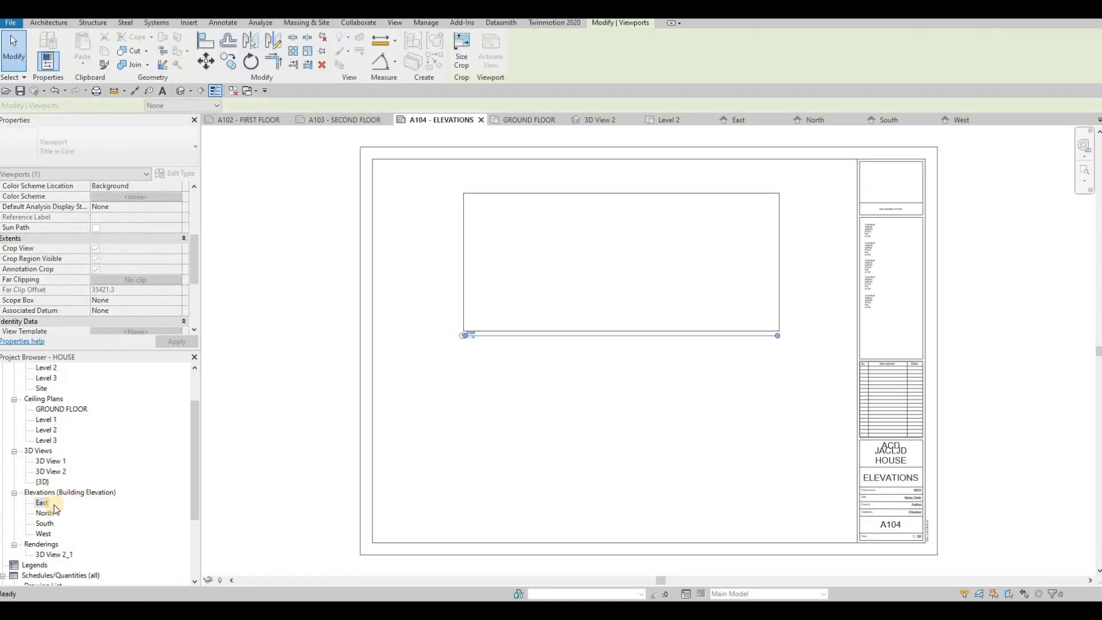
pyautogui.moveTo(58, 513); pyautogui.dragTo(603, 438)
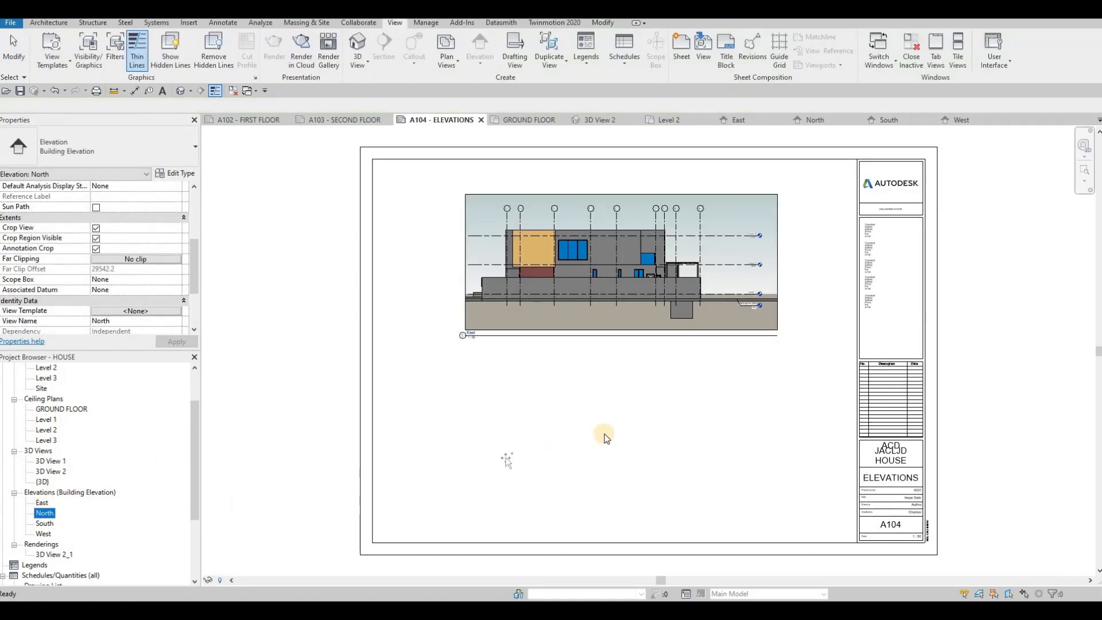
pyautogui.click(610, 435)
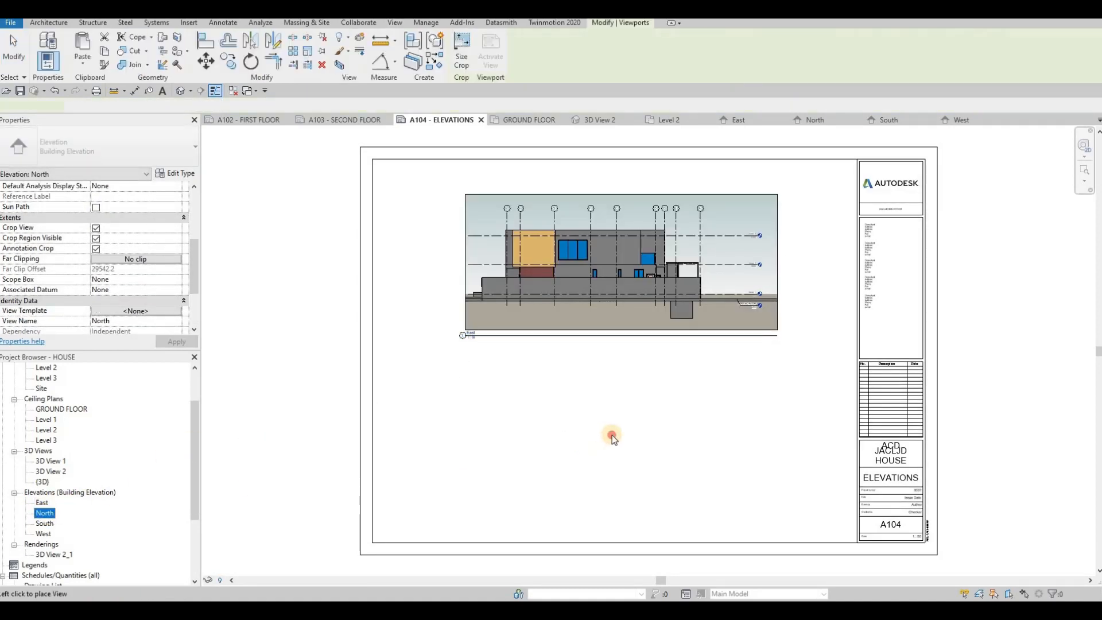
# Open sheet A105 - ELEVATION and place the South elevation on its upper half with the West elevation below it
pyautogui.scroll(-3, 52, 534)
pyautogui.doubleClick(47, 545)
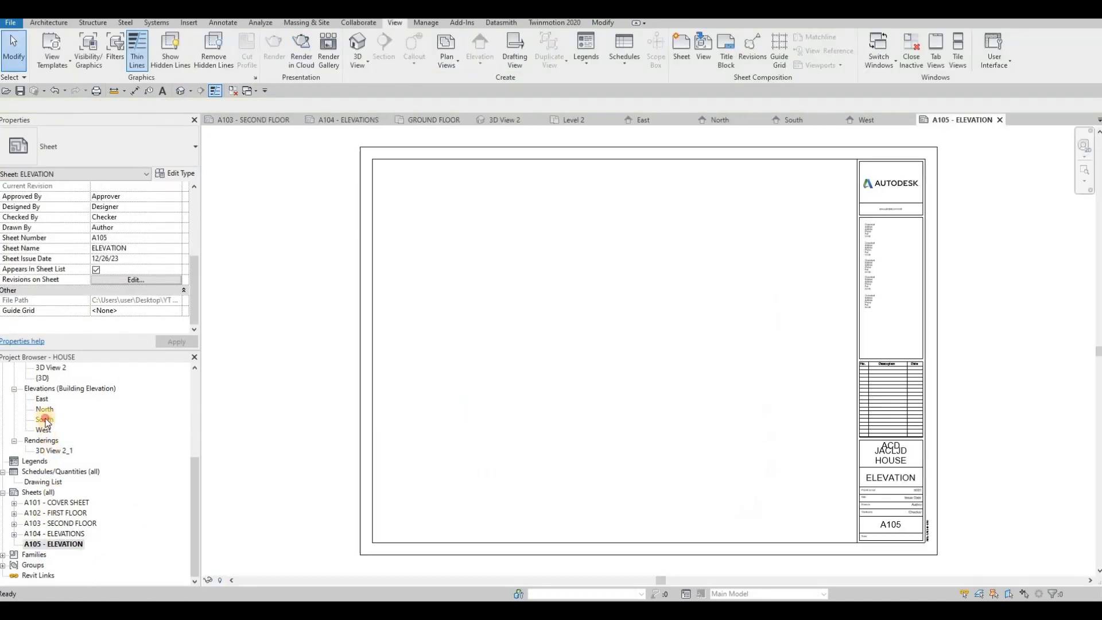
pyautogui.moveTo(45, 420); pyautogui.dragTo(619, 266)
pyautogui.click(619, 266)
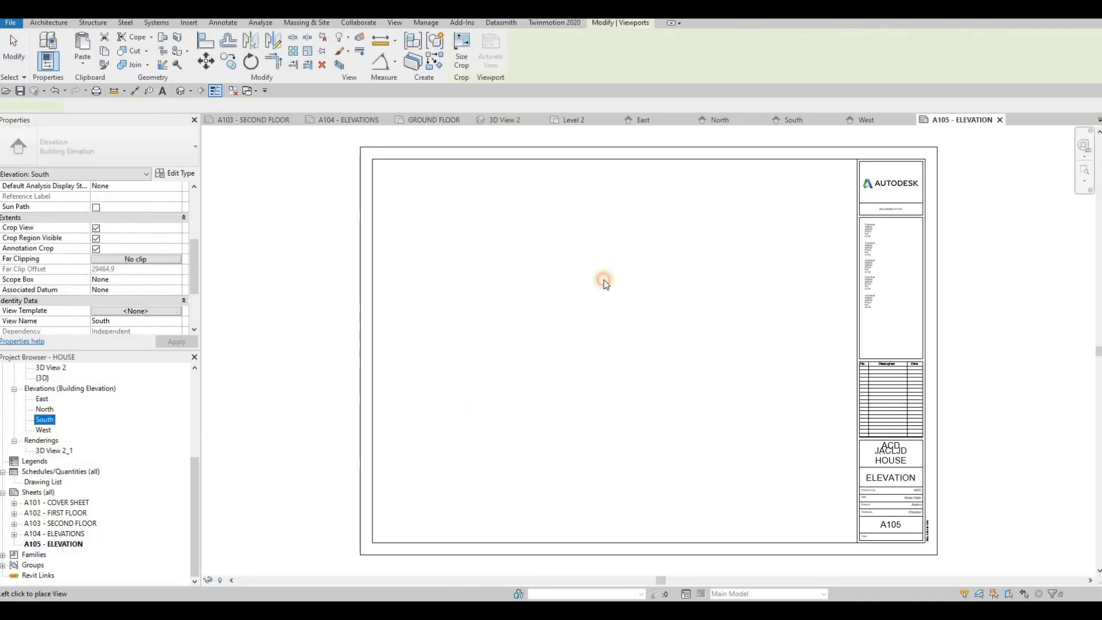
pyautogui.moveTo(40, 430); pyautogui.dragTo(331, 452)
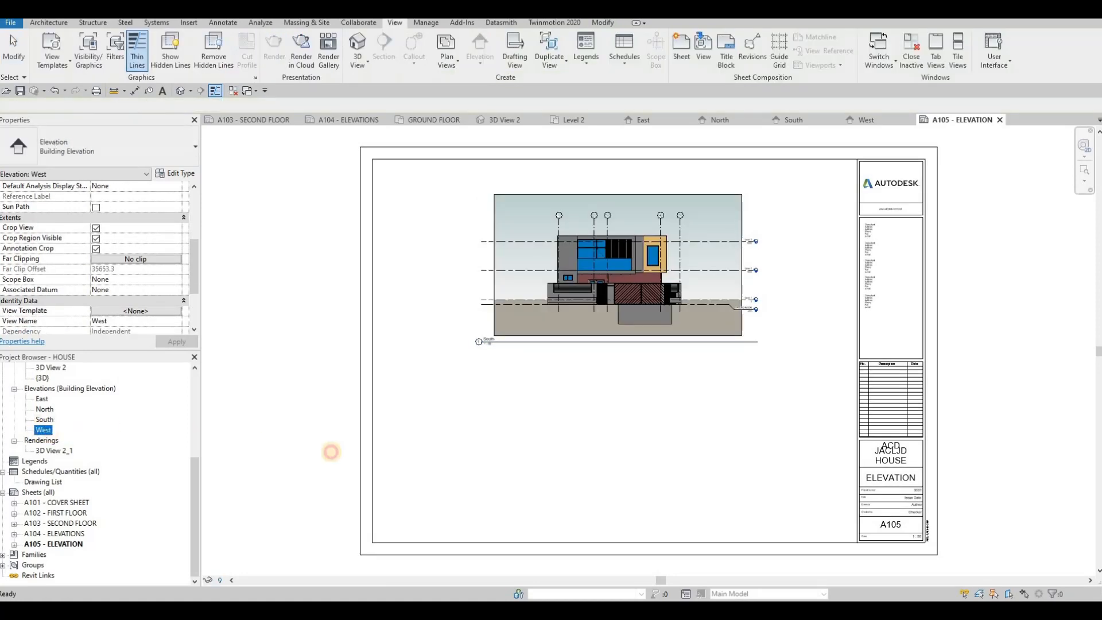
pyautogui.moveTo(606, 427); pyautogui.dragTo(614, 436)
pyautogui.click(616, 435)
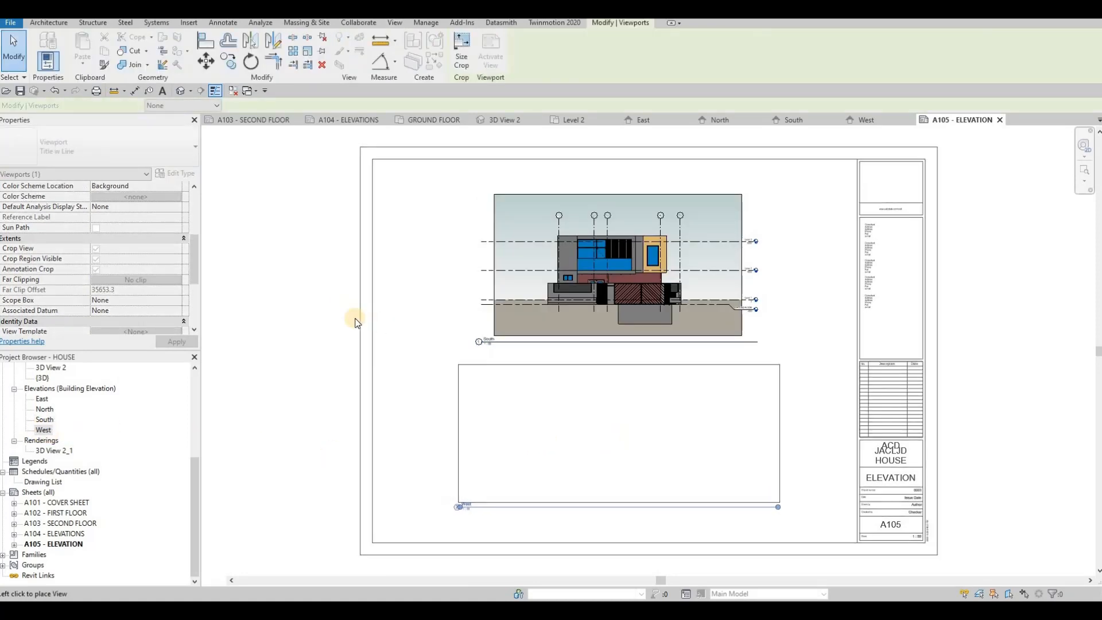
pyautogui.press('Escape')
pyautogui.press('Escape')
# Start a print job for selected views/sheets, combined into a single file
pyautogui.scroll(3, 345, 288)
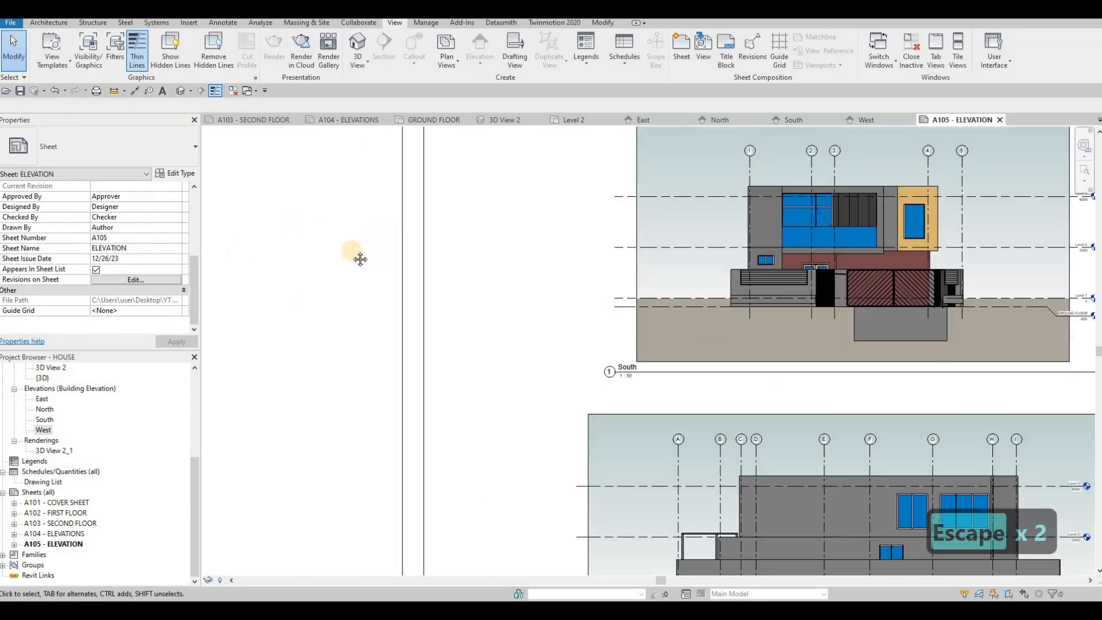
pyautogui.scroll(-2, 354, 256)
pyautogui.click(97, 92)
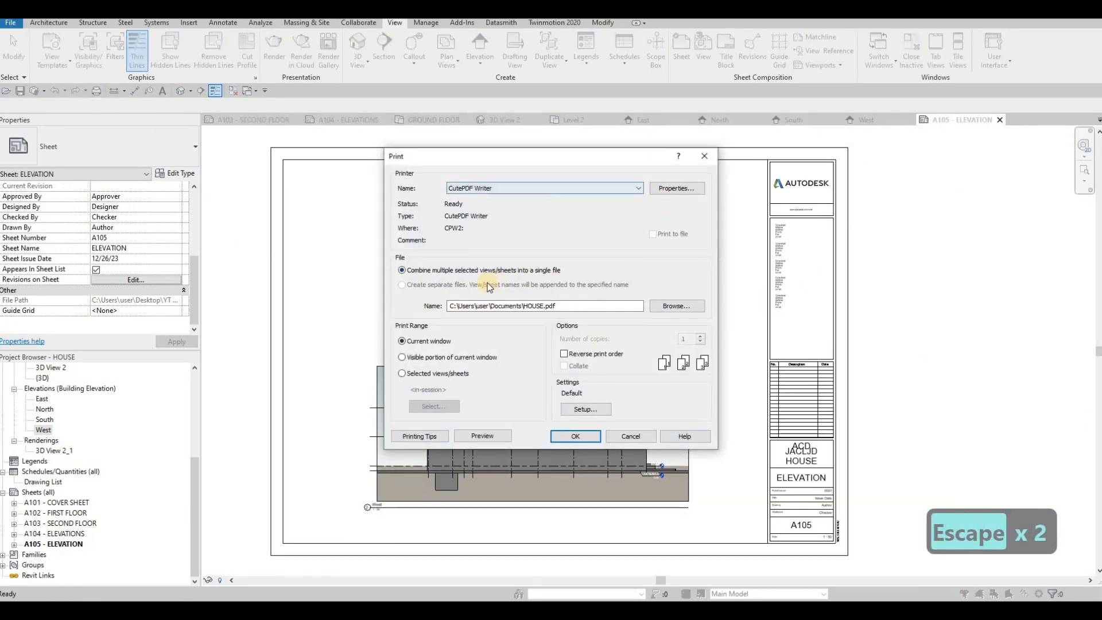
pyautogui.click(401, 374)
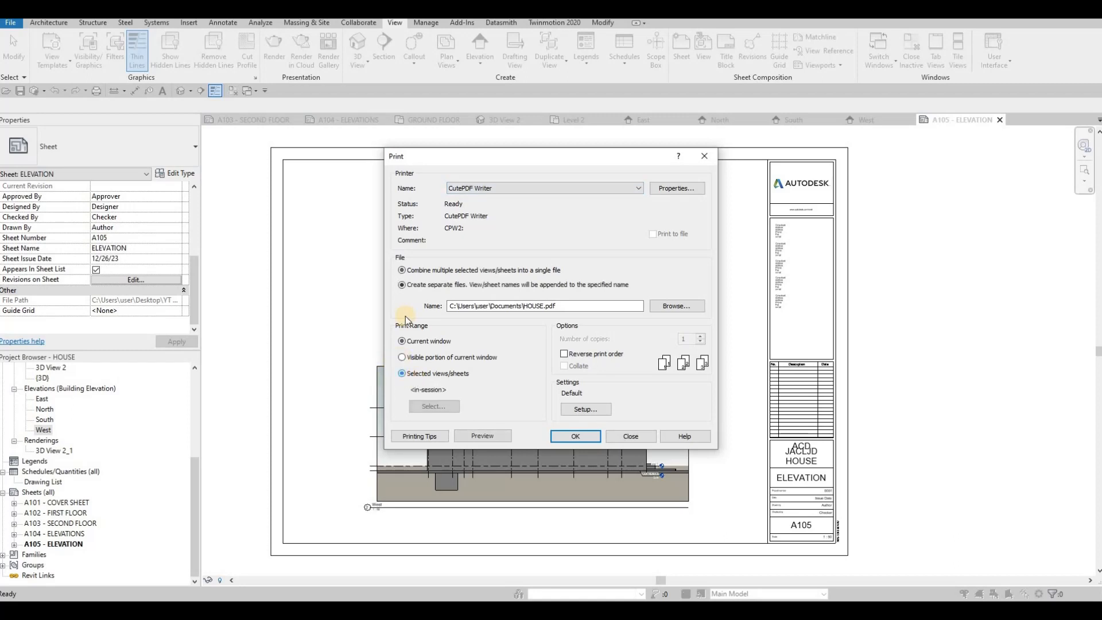
pyautogui.click(402, 285)
pyautogui.click(402, 270)
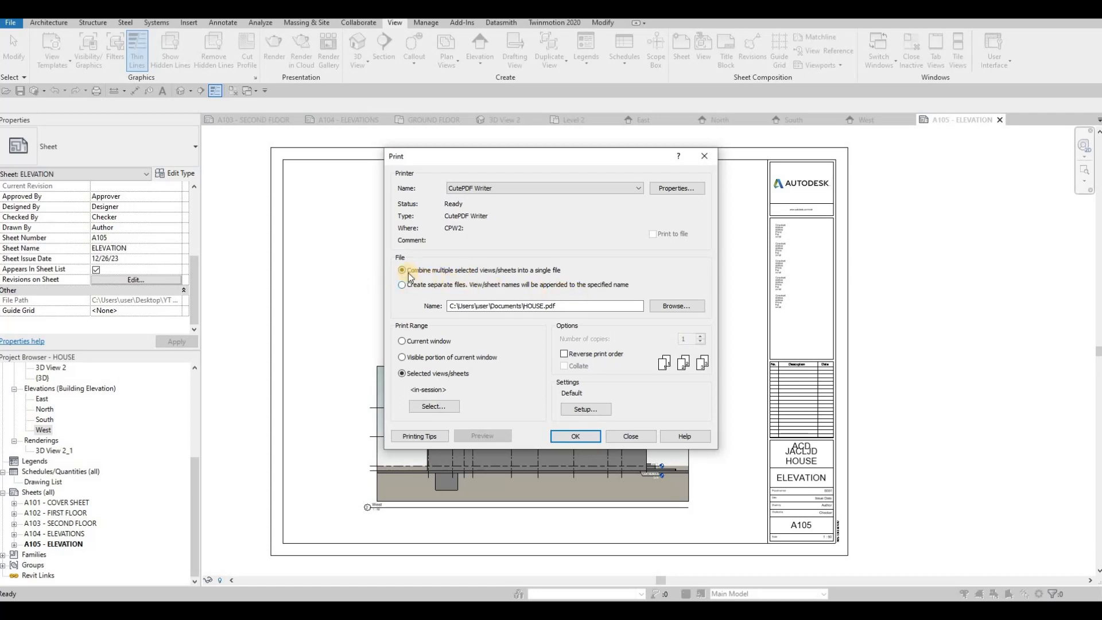
# Limit the print selection list to sheets, include A101 through A105, and save it as a set named FULL SET
pyautogui.click(438, 407)
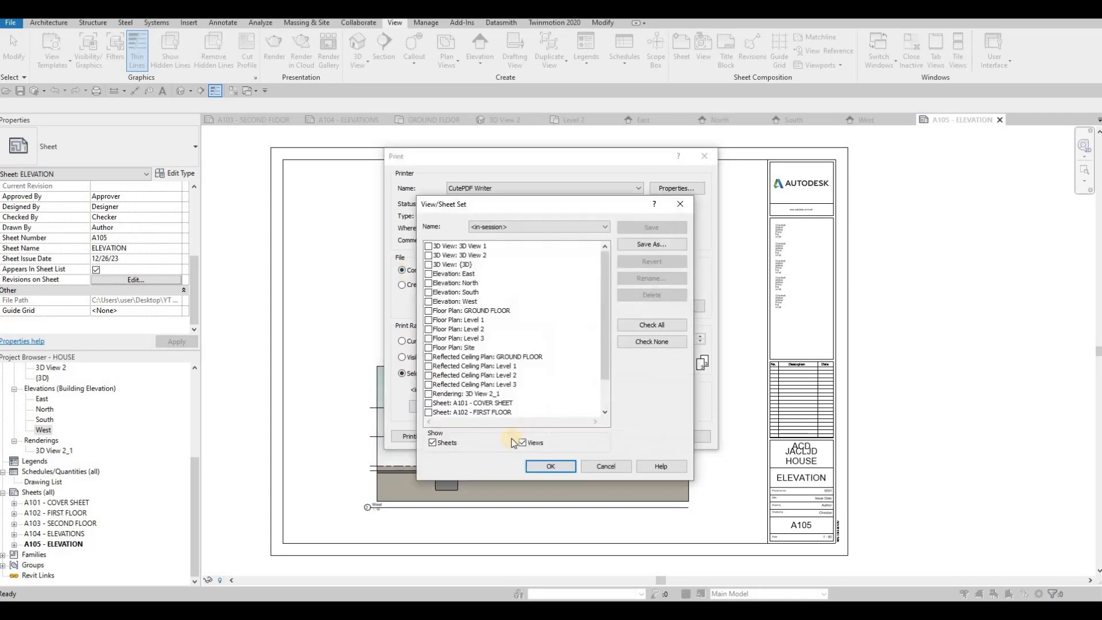
pyautogui.click(522, 443)
pyautogui.click(636, 341)
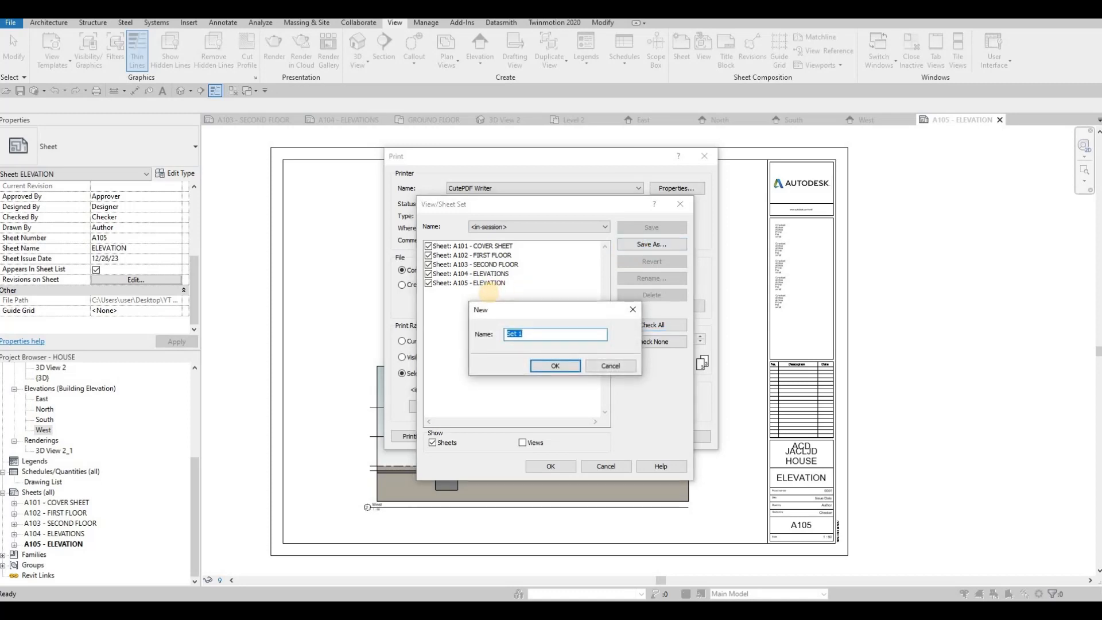
pyautogui.write('FULL SE')
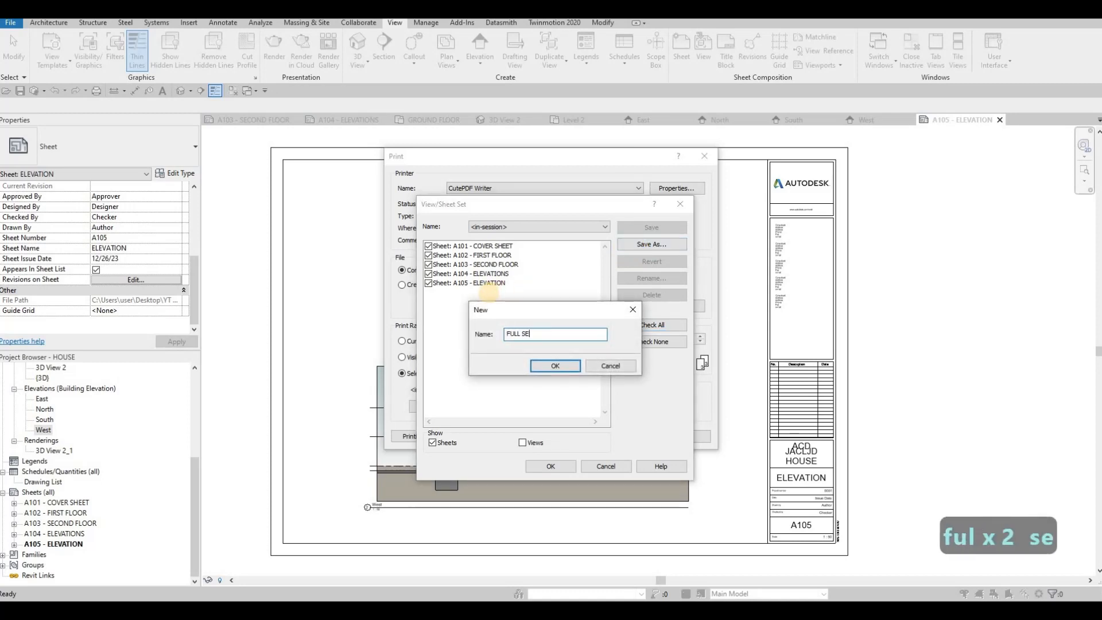
pyautogui.write('T')
pyautogui.click(549, 365)
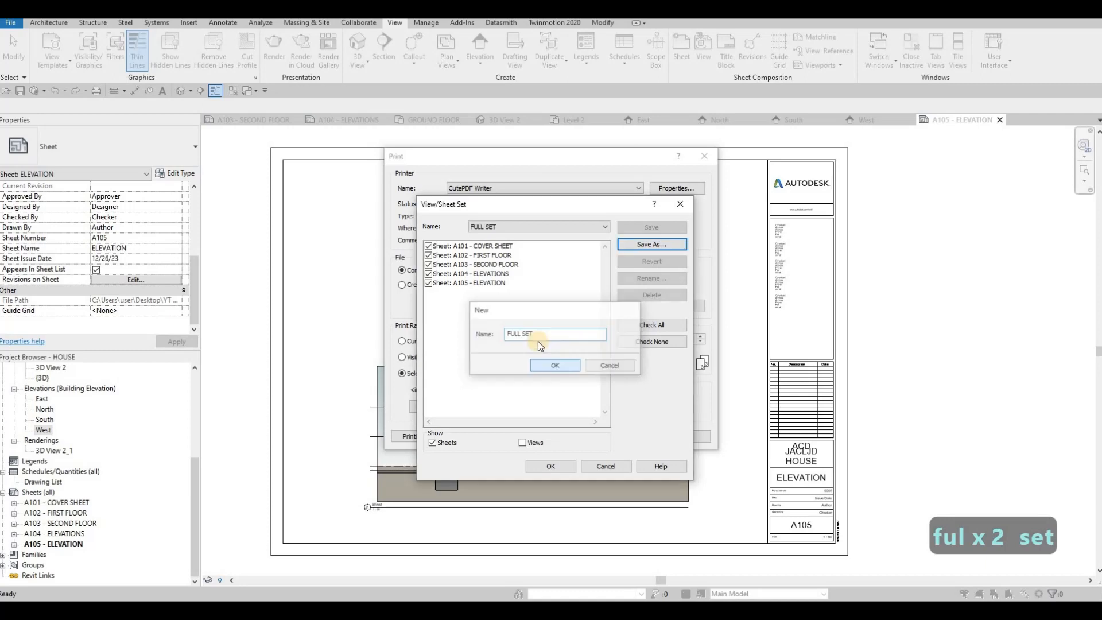
# Exclude sheets A102 and A105 from the FULL SET selection and save the result as a new set named ADDENDUM 1
pyautogui.click(505, 230)
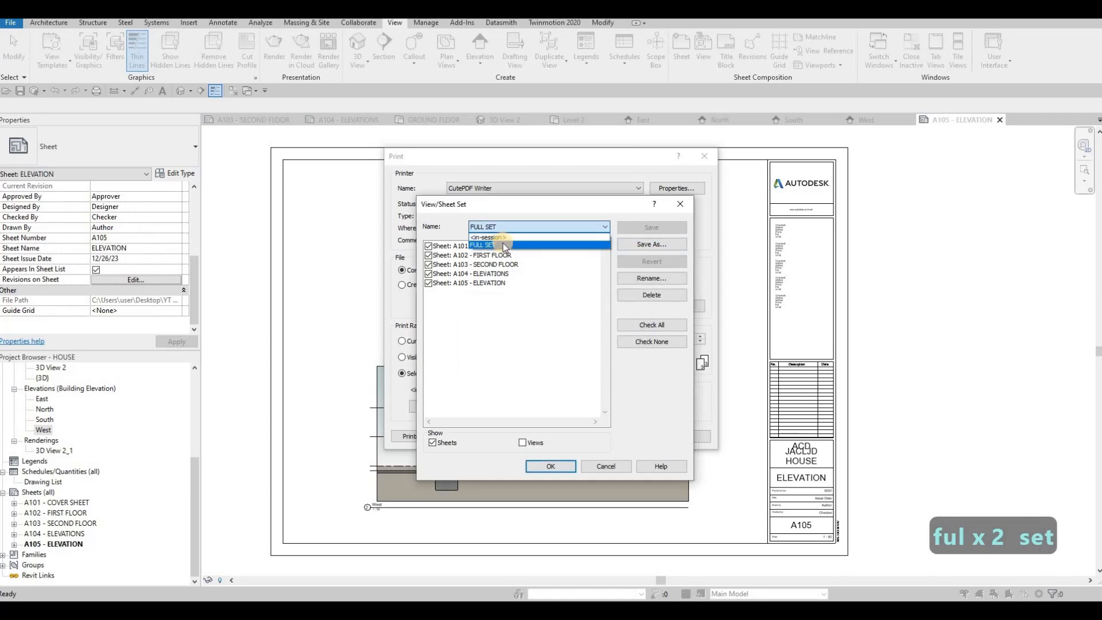
pyautogui.click(539, 246)
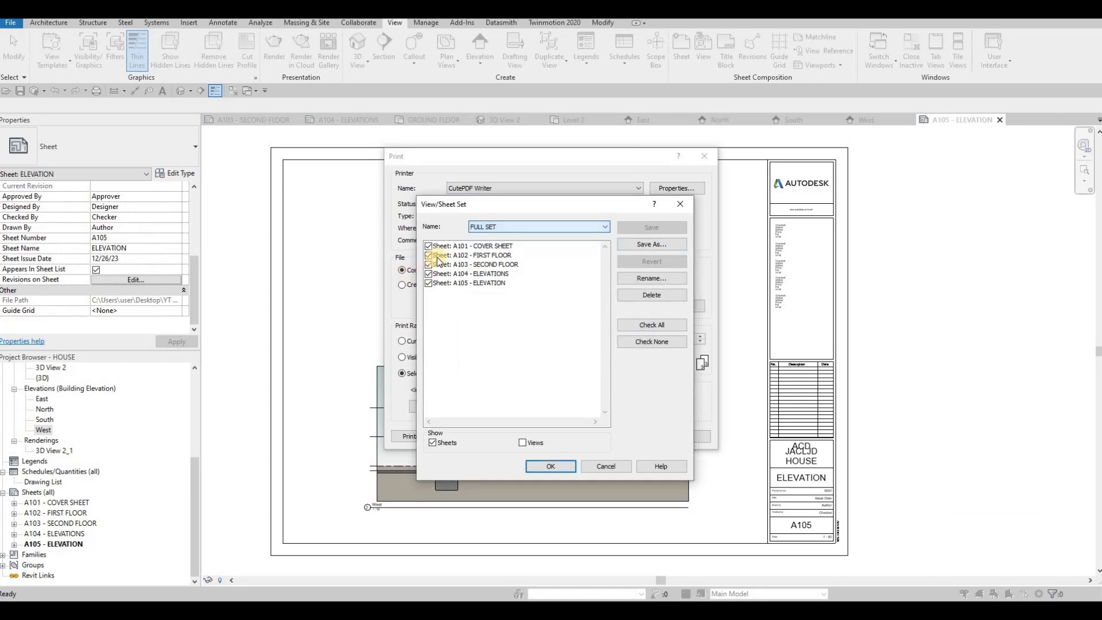
pyautogui.click(428, 255)
pyautogui.click(431, 283)
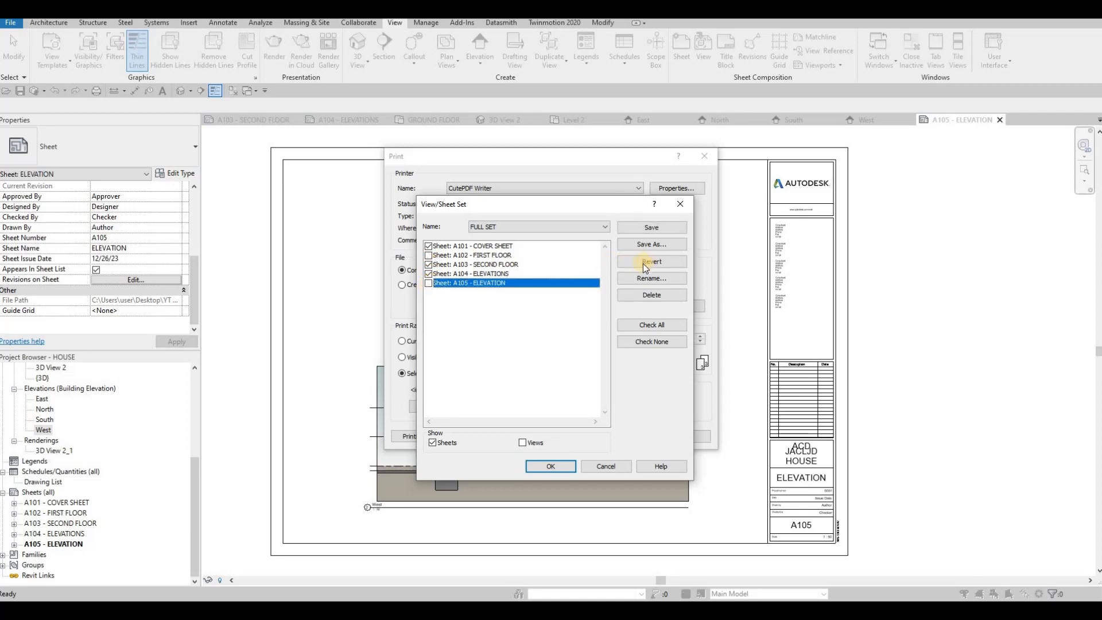
pyautogui.click(651, 245)
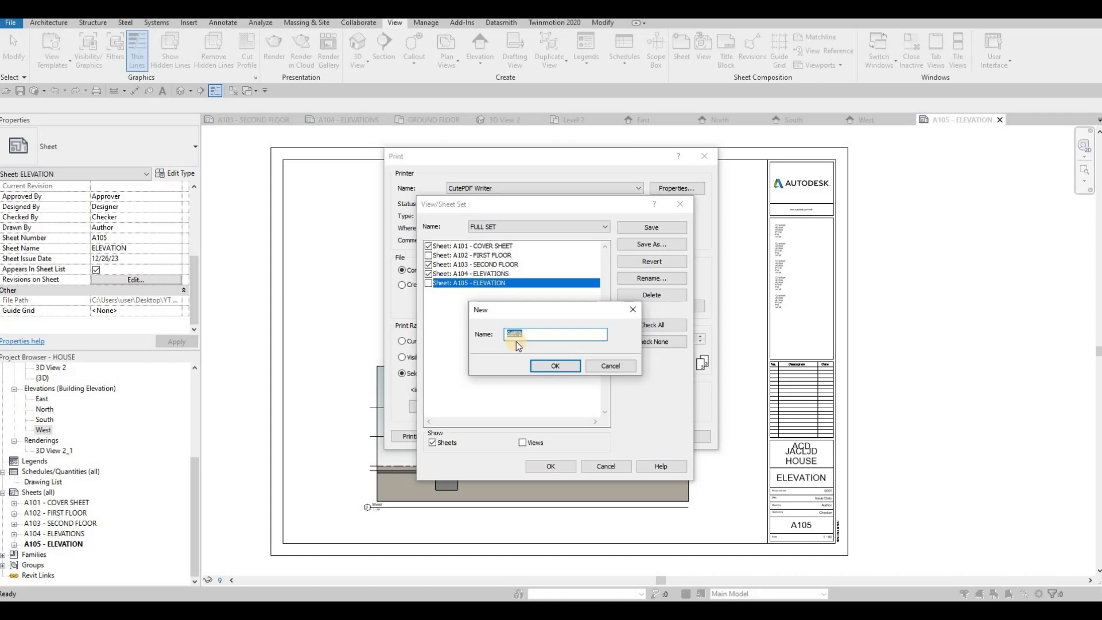
pyautogui.write('ADDENDUM')
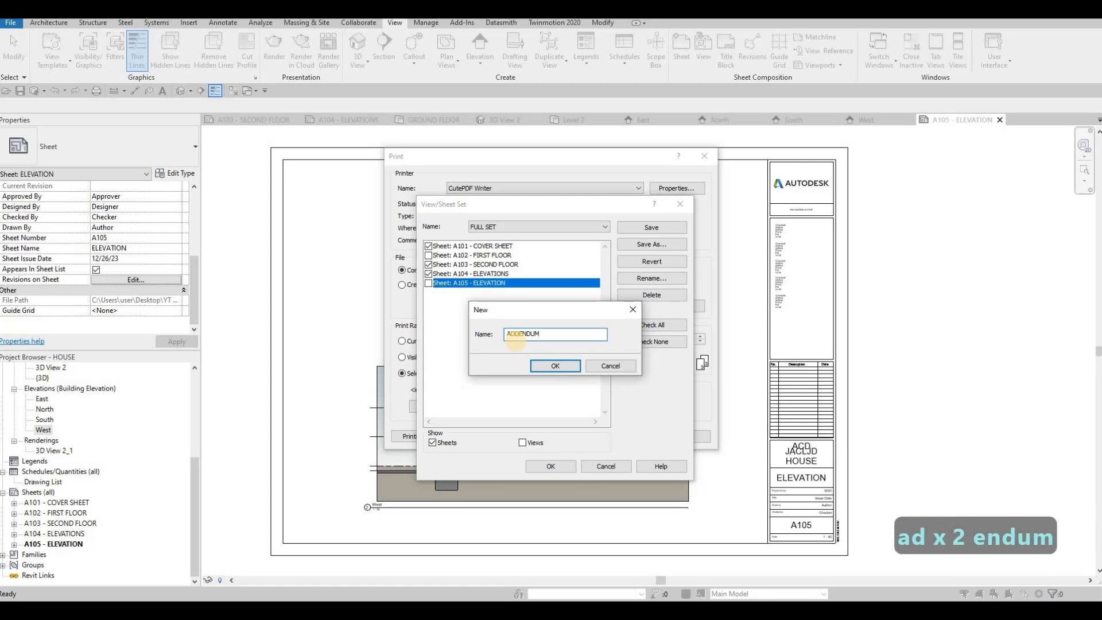
pyautogui.write(' 1')
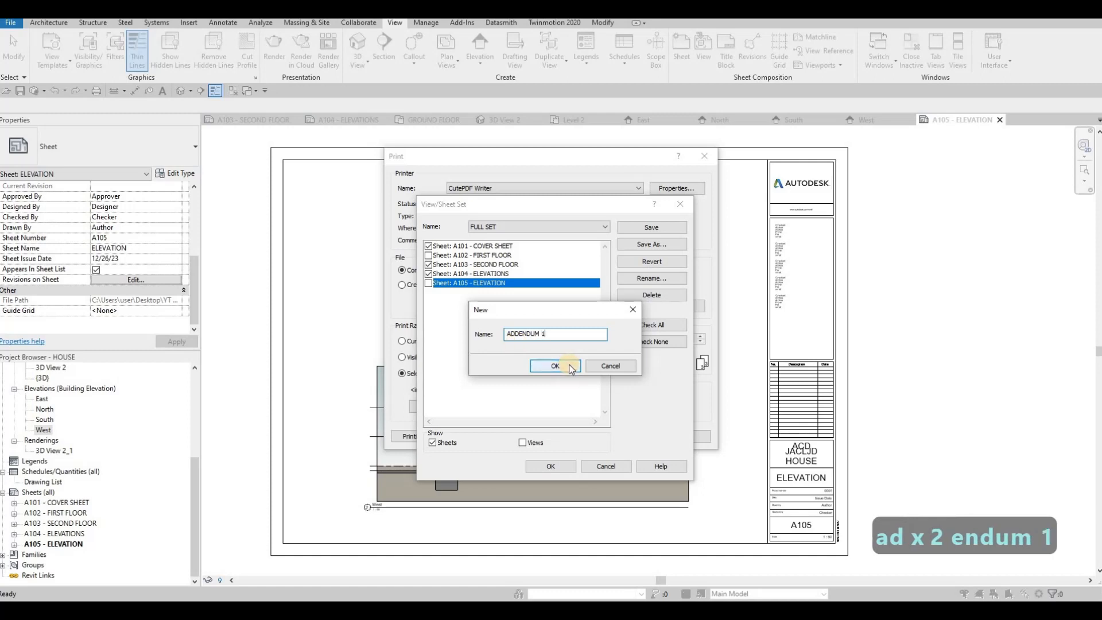
pyautogui.click(554, 366)
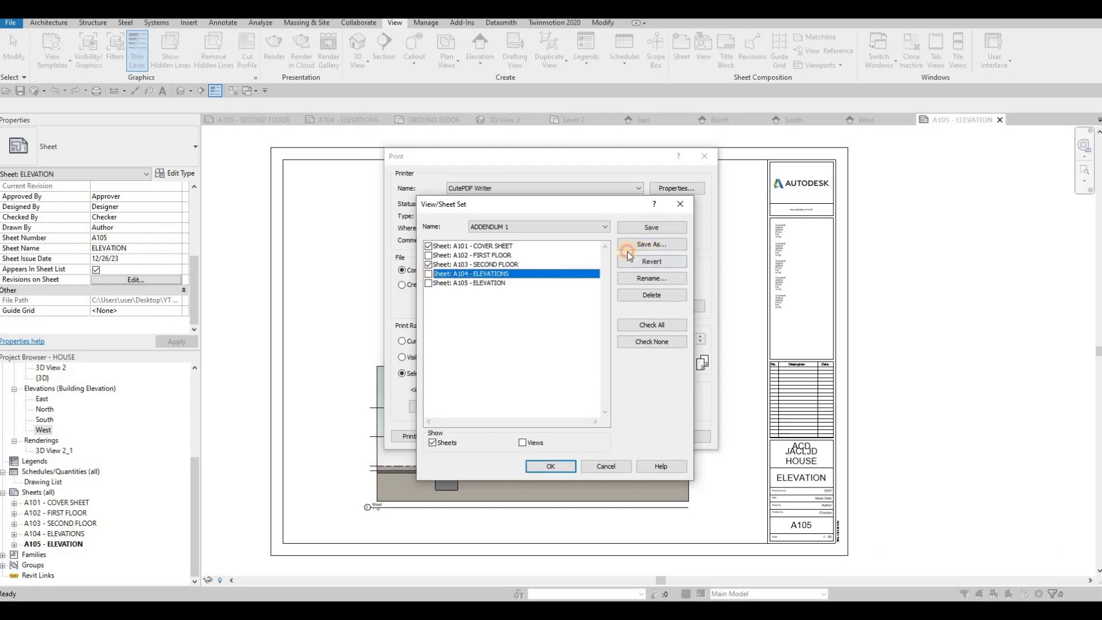
# Exclude sheet A104 from the selection as well and save it as a new set named CHANGE ORDER
pyautogui.click(628, 246)
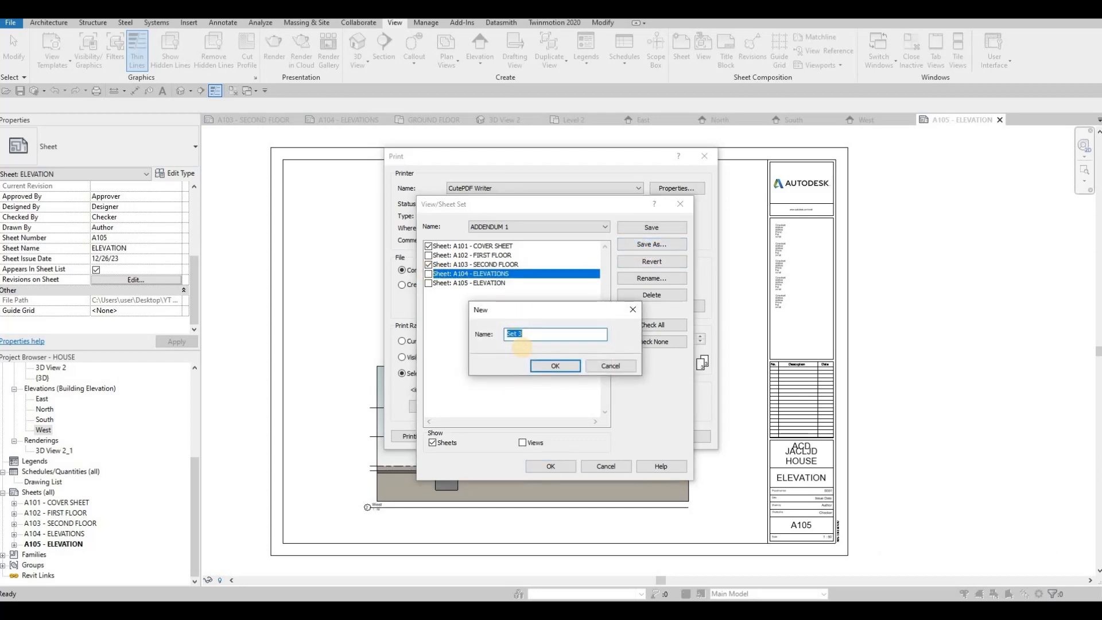
pyautogui.write('CHANGE ORDER')
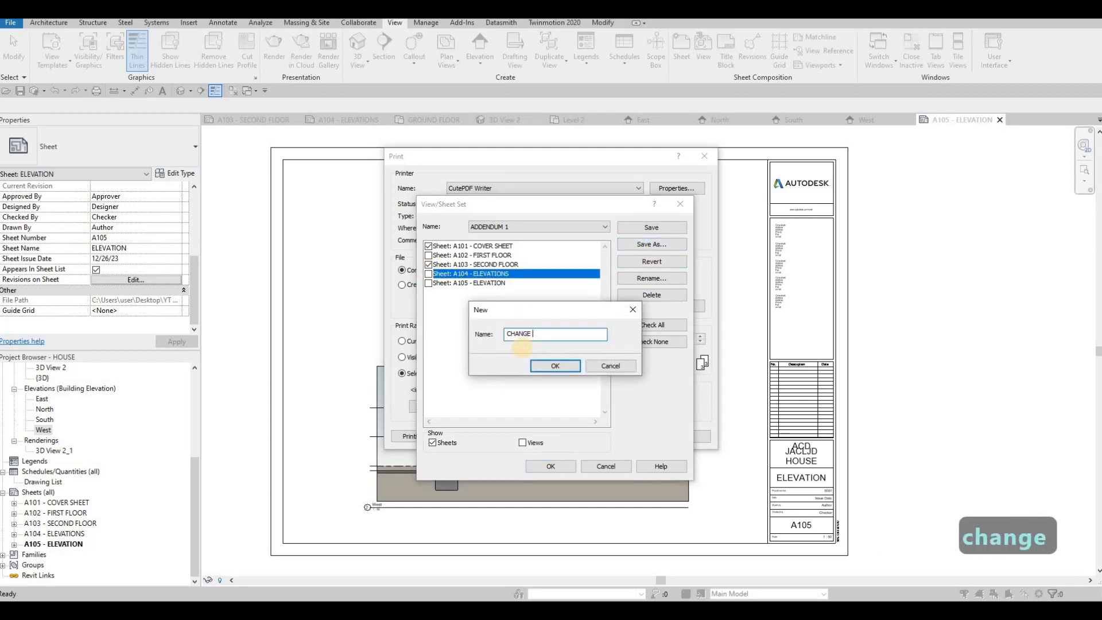
pyautogui.click(556, 368)
# Choose the FULL SET sheet set, list only its sheets, and accept it as the print selection
pyautogui.click(534, 228)
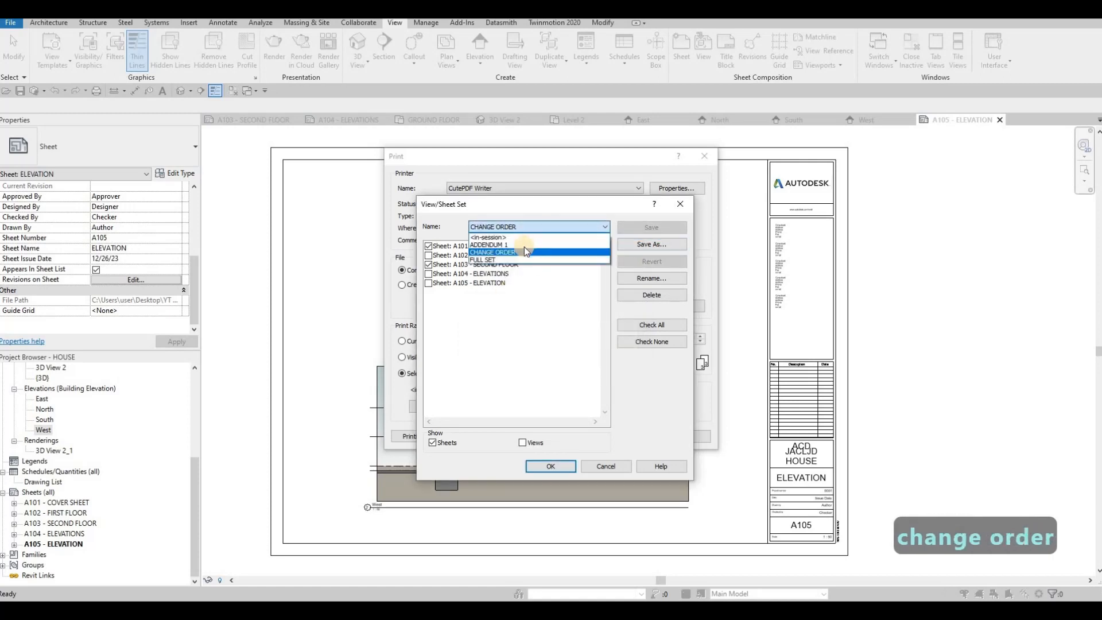
pyautogui.click(493, 279)
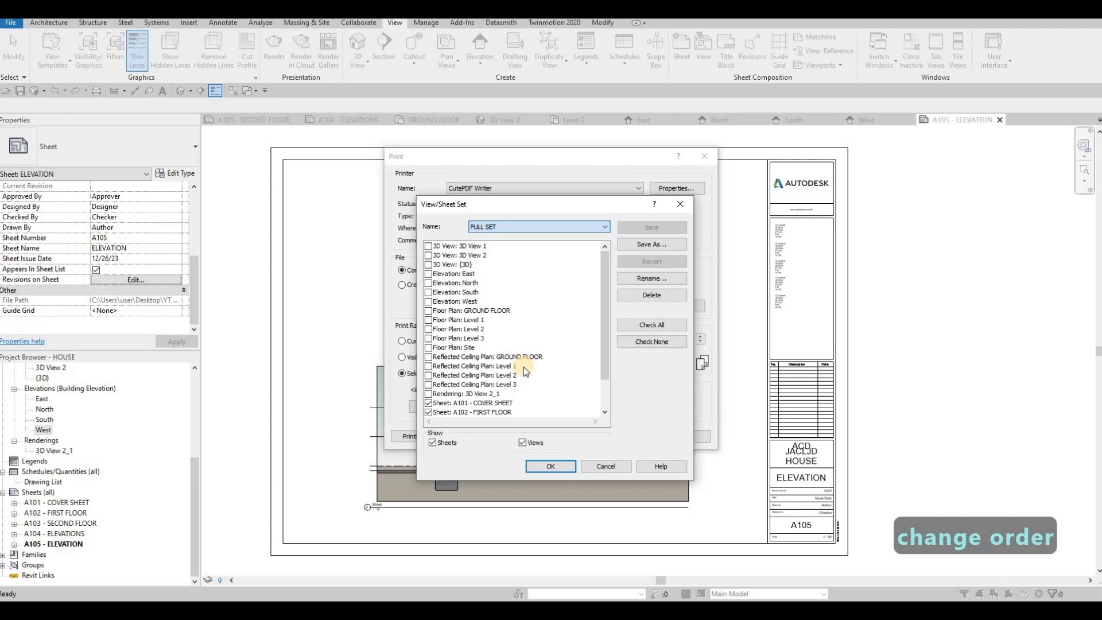
pyautogui.click(522, 443)
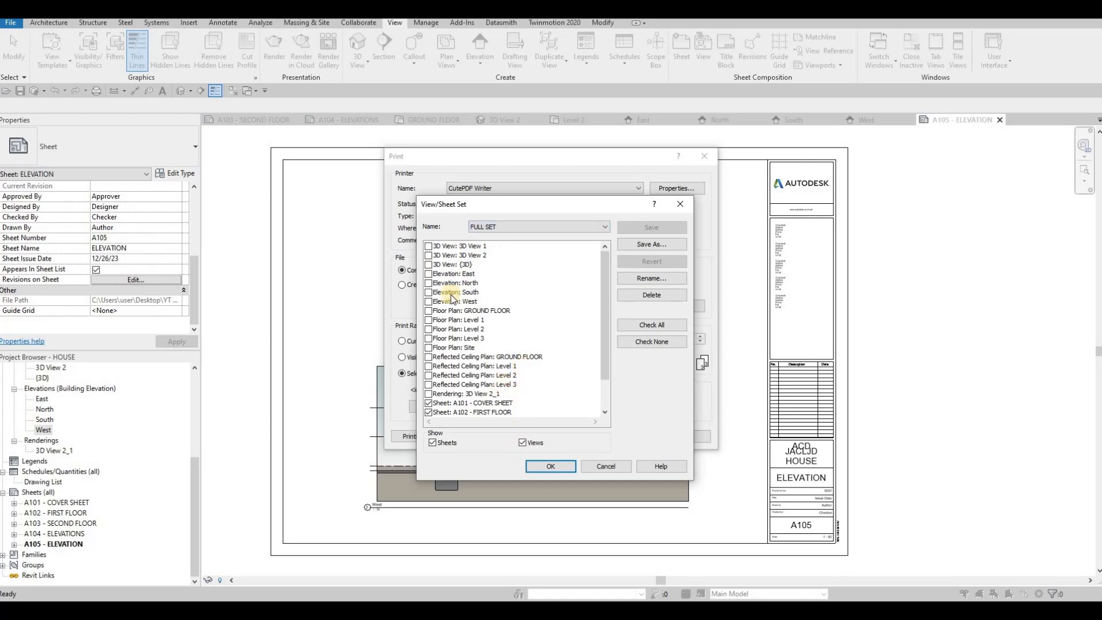
pyautogui.click(495, 227)
pyautogui.click(495, 250)
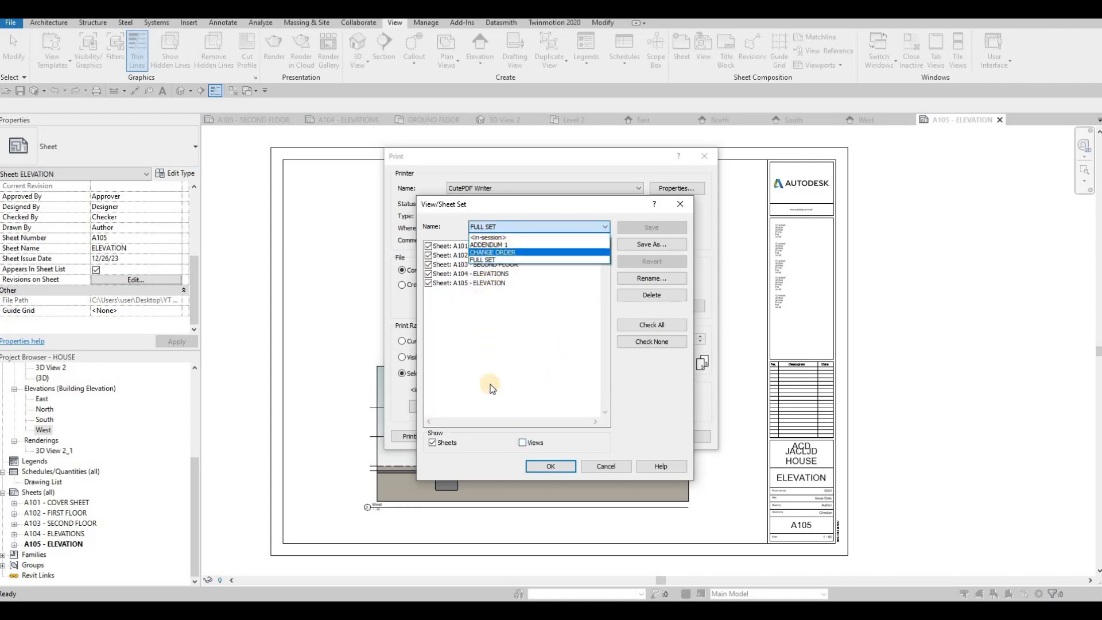
pyautogui.click(505, 228)
pyautogui.click(492, 253)
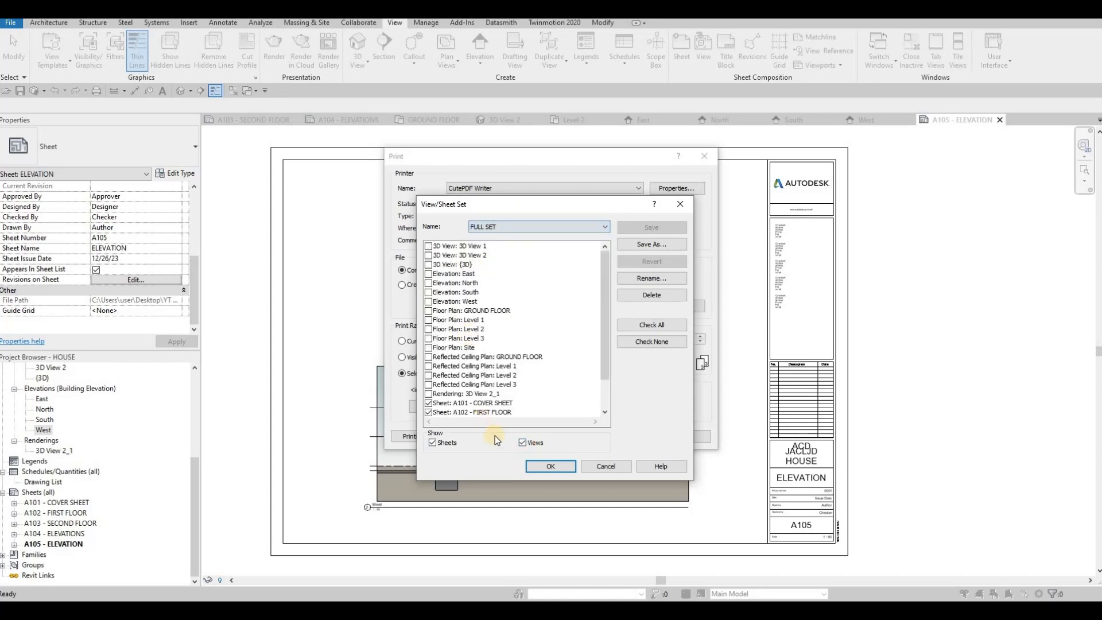
pyautogui.click(523, 443)
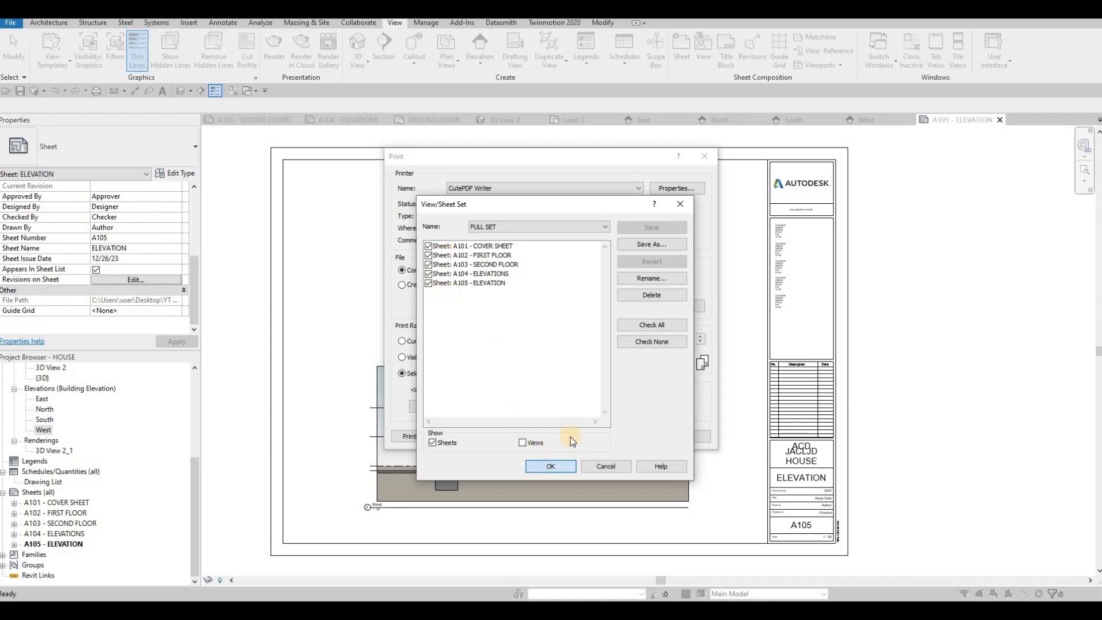
pyautogui.click(551, 465)
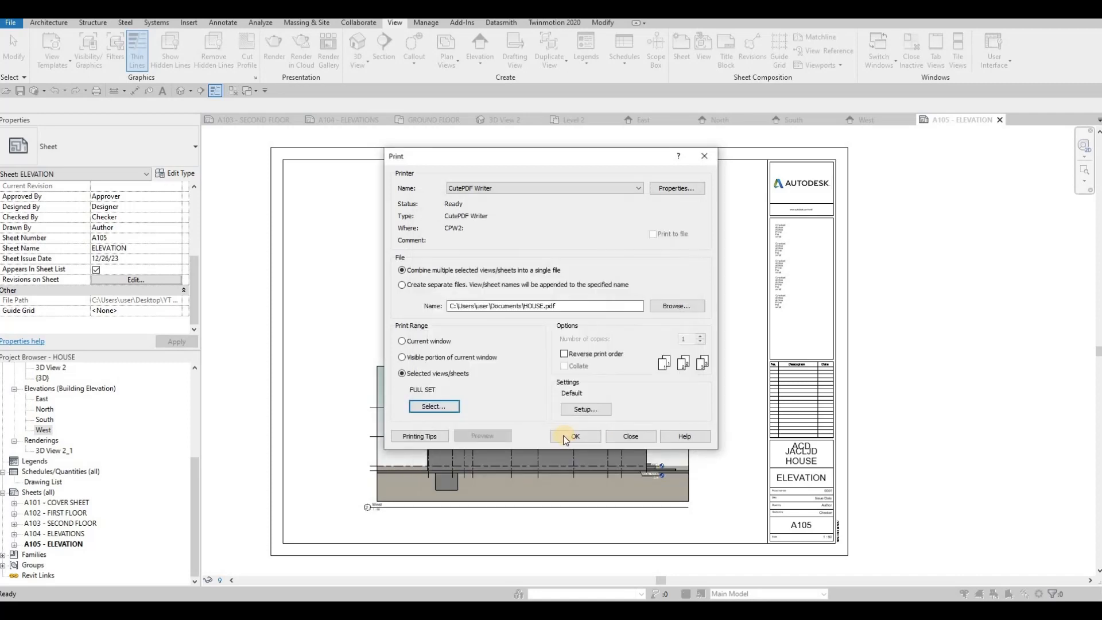
# Use Letter paper, landscape orientation, vector processing and Color in the print setup, and print FULL SET to HOUSE.pdf
pyautogui.click(585, 408)
pyautogui.click(472, 208)
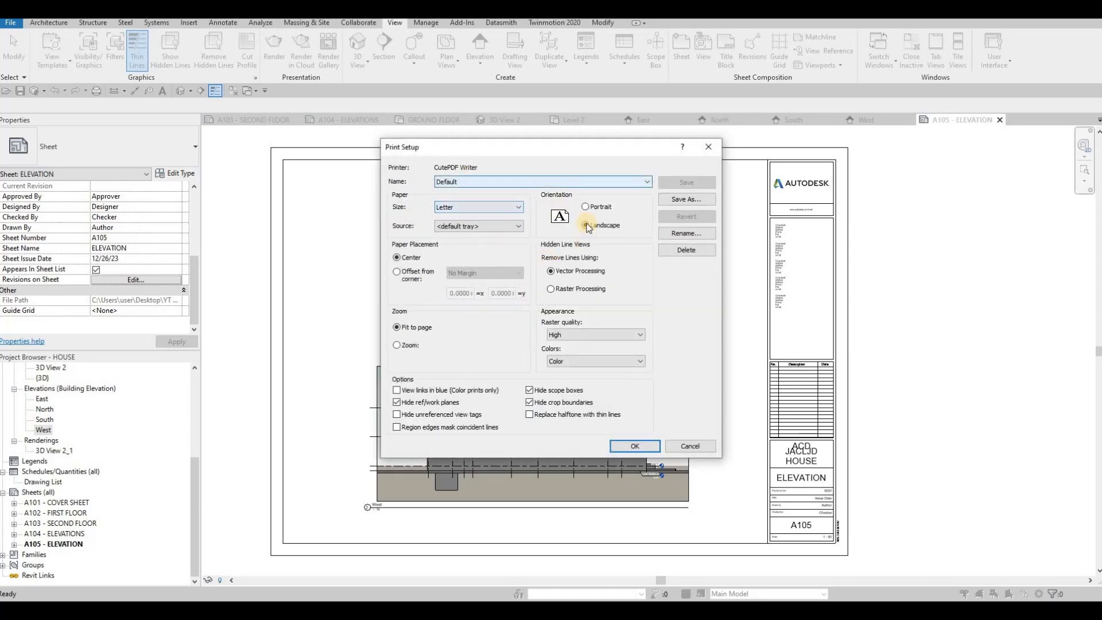
pyautogui.click(556, 275)
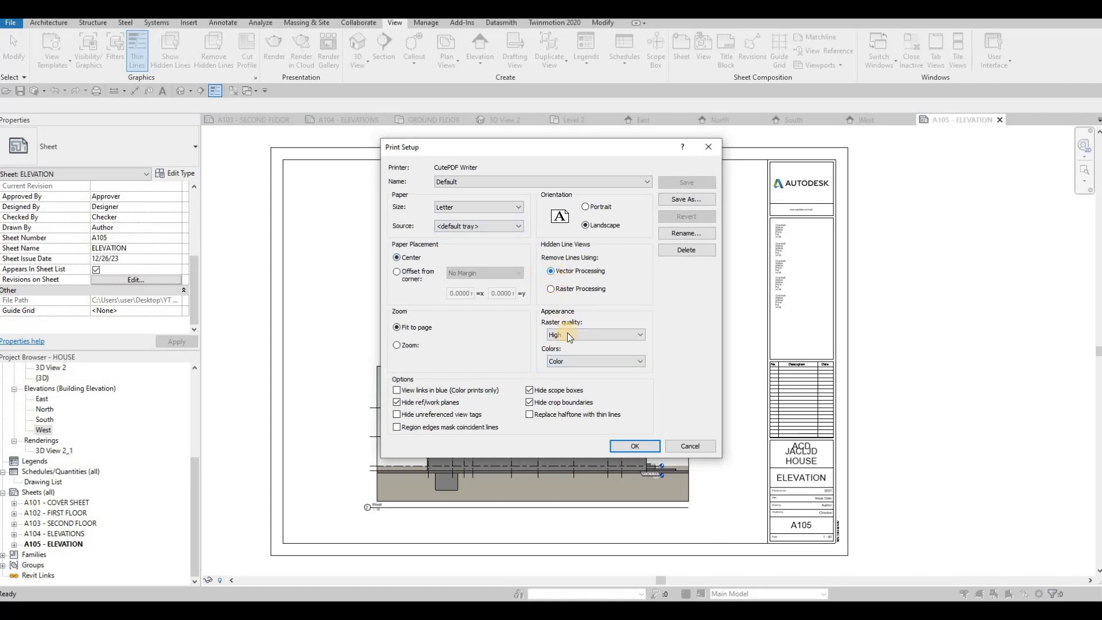
pyautogui.click(562, 366)
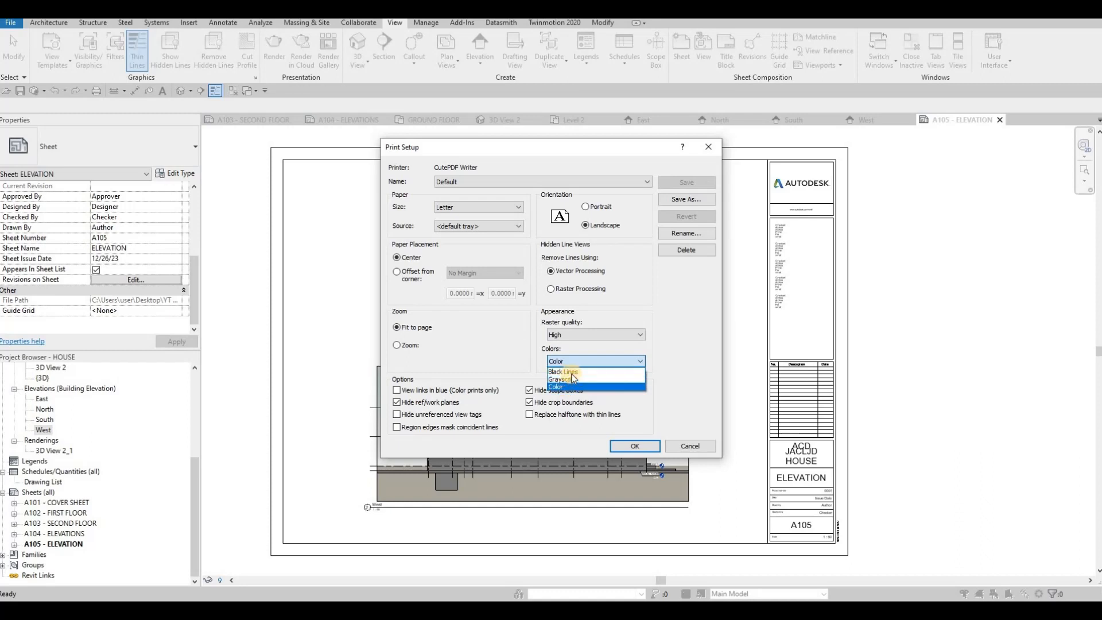
pyautogui.click(409, 339)
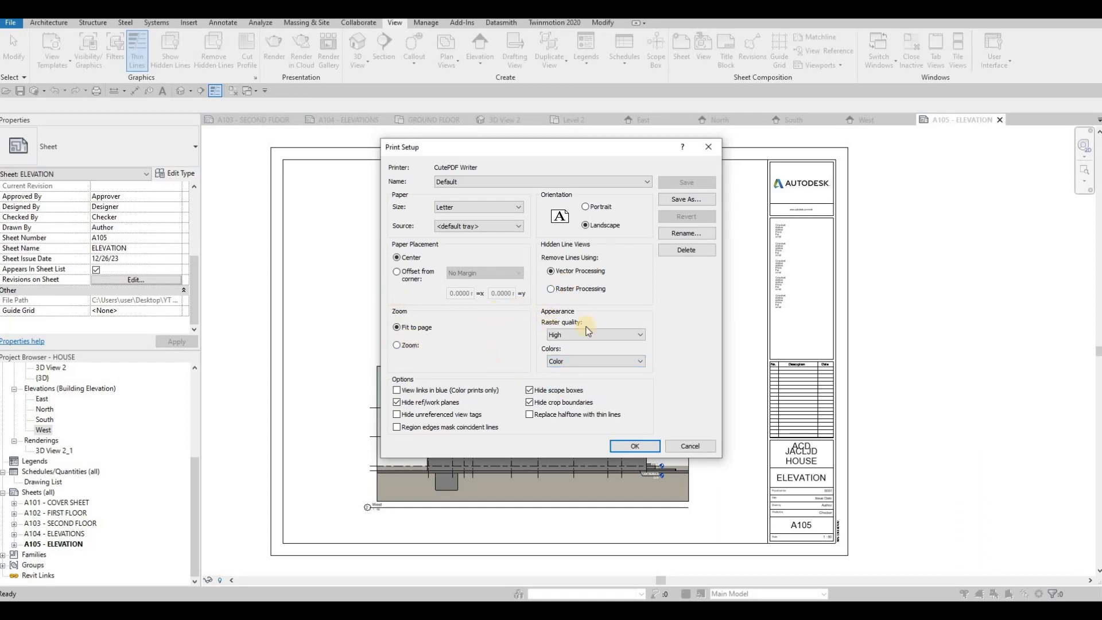
pyautogui.click(560, 361)
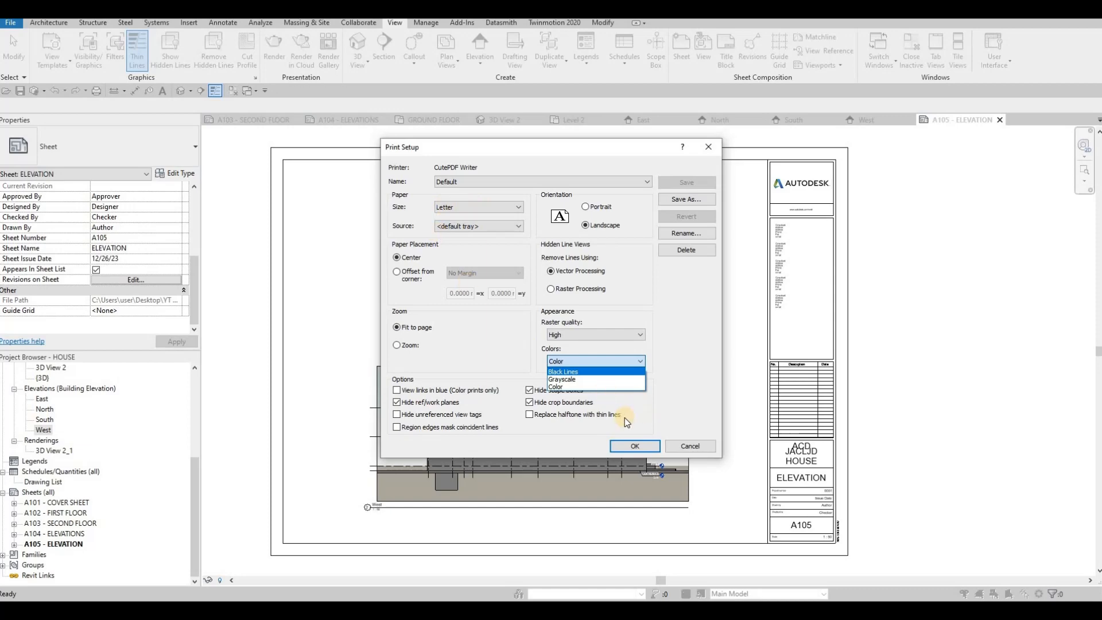
pyautogui.click(612, 450)
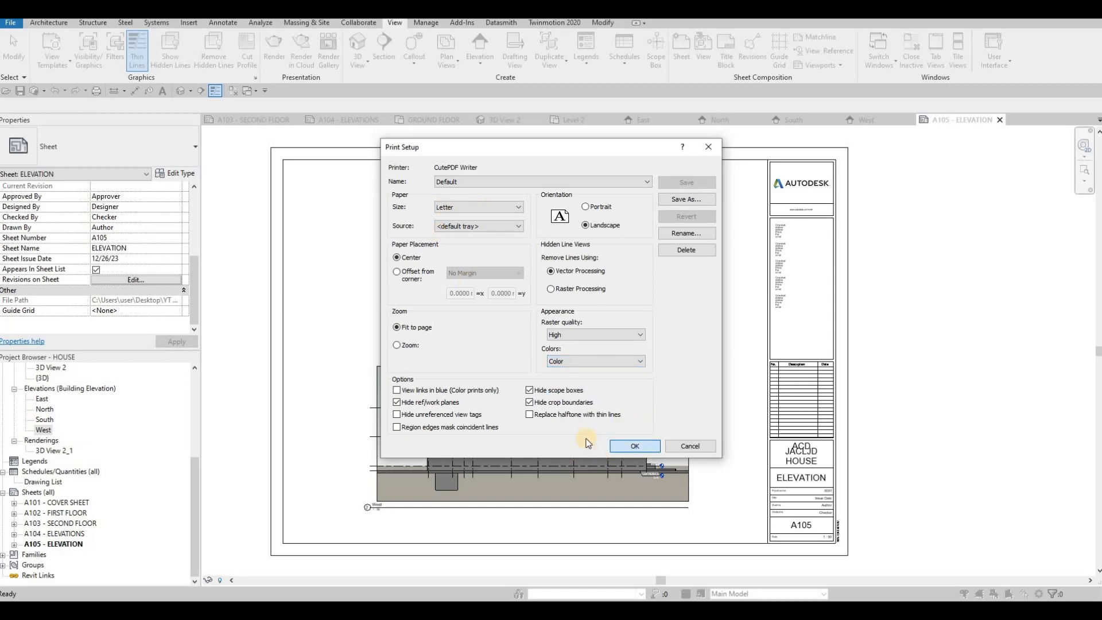
pyautogui.click(611, 449)
pyautogui.click(576, 434)
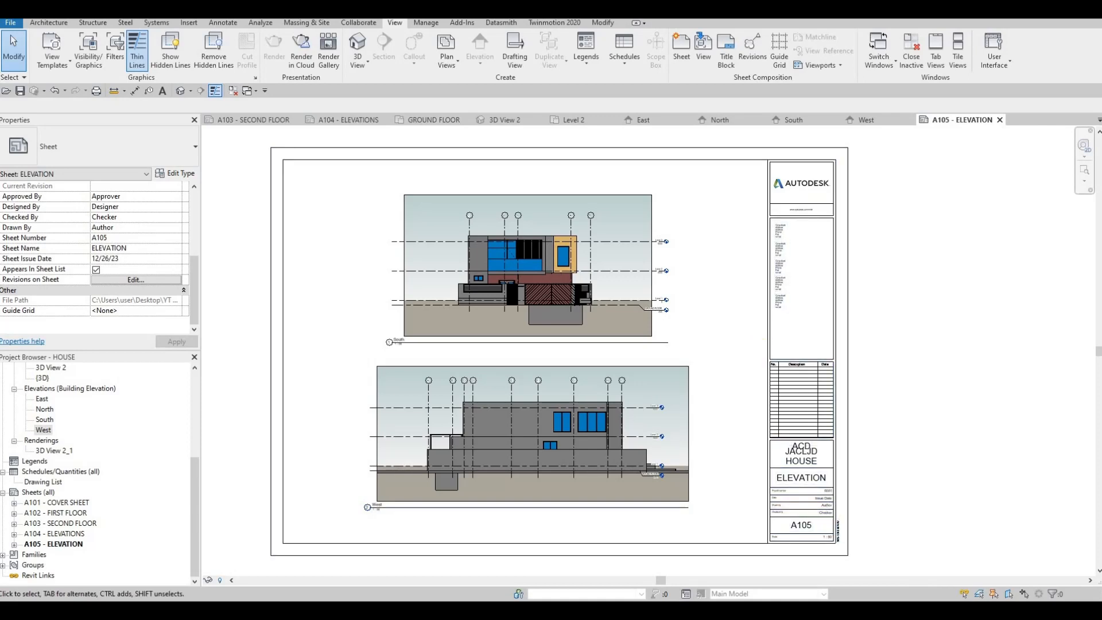
pyautogui.press('F1')
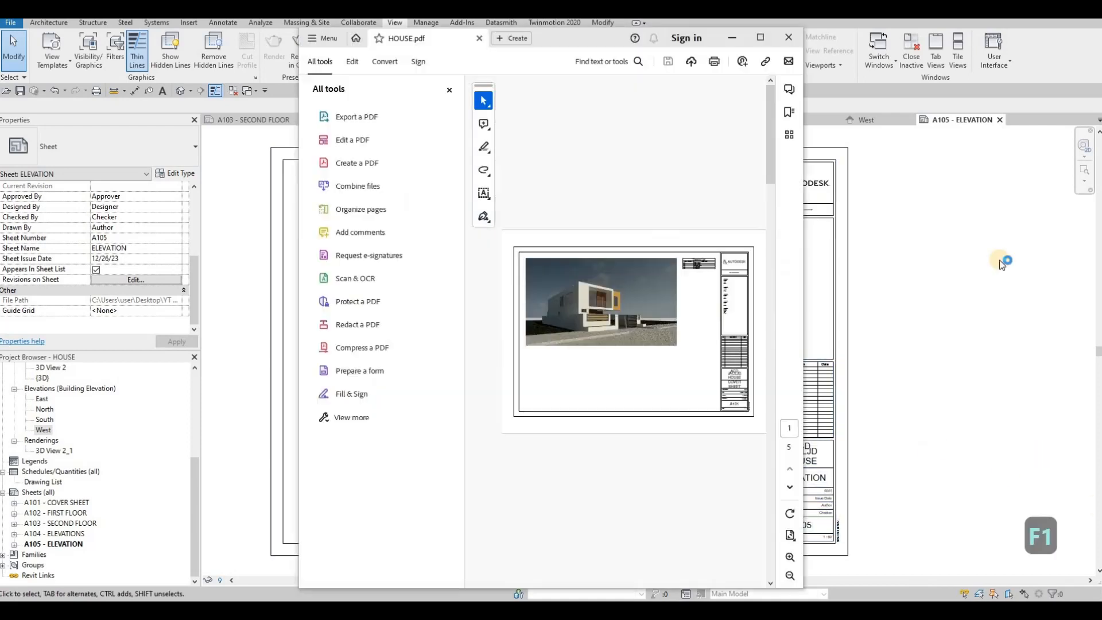
# Enlarge the HOUSE.pdf window and examine the printed sheets from the A101 cover sheet through the A105 elevations
pyautogui.moveTo(610, 42); pyautogui.dragTo(592, 56)
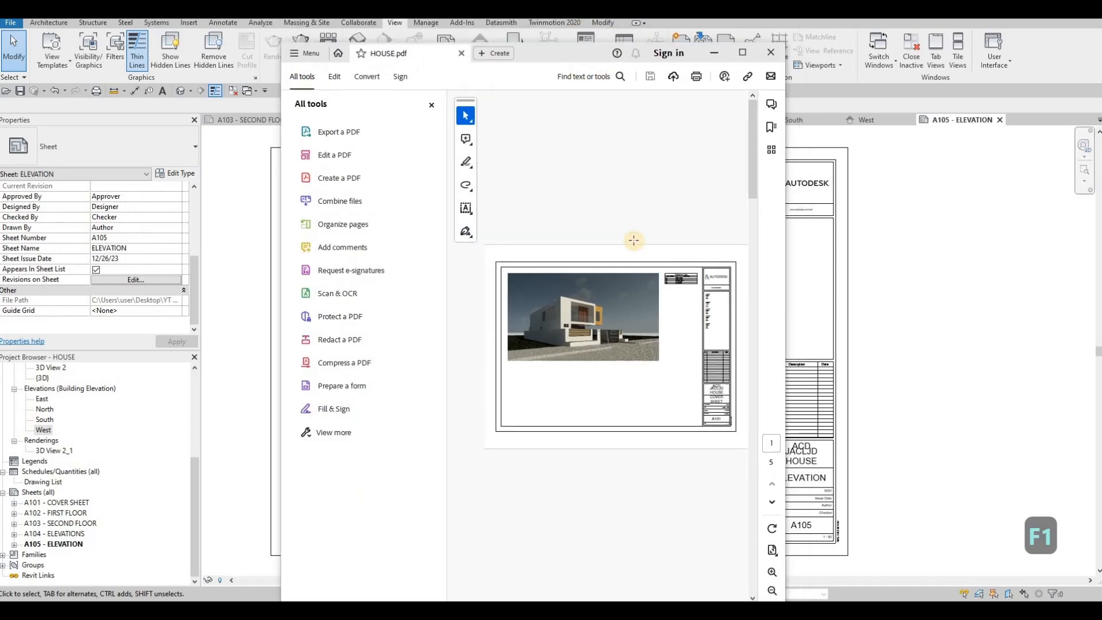
pyautogui.press('super+Up')
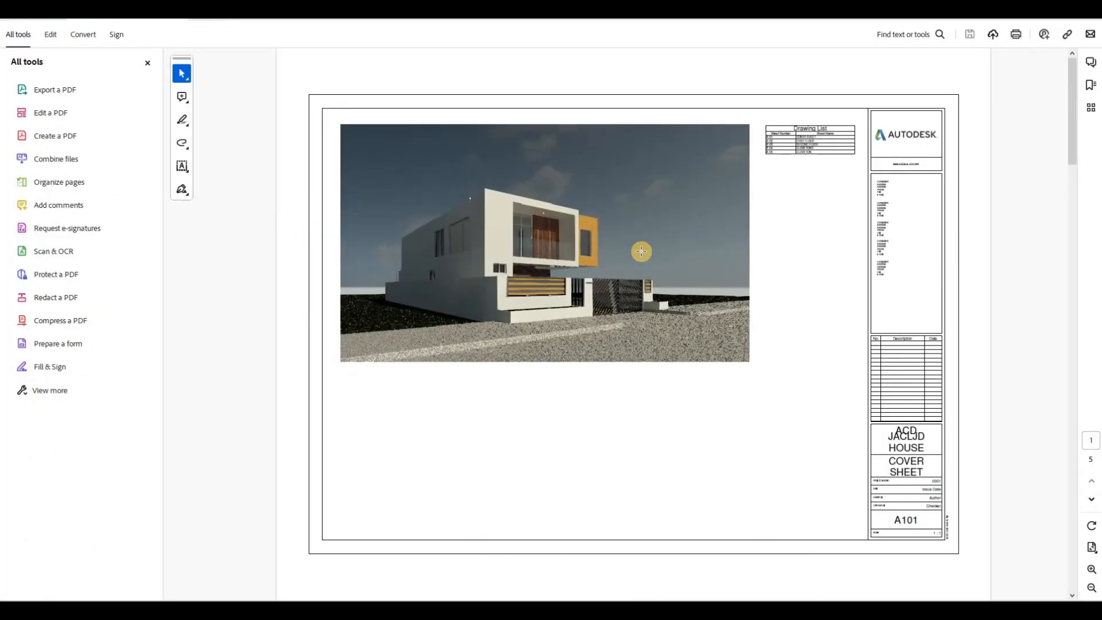
pyautogui.scroll(-5, 641, 251)
pyautogui.scroll(5, 641, 250)
pyautogui.scroll(-2, 641, 251)
pyautogui.scroll(-2, 546, 255)
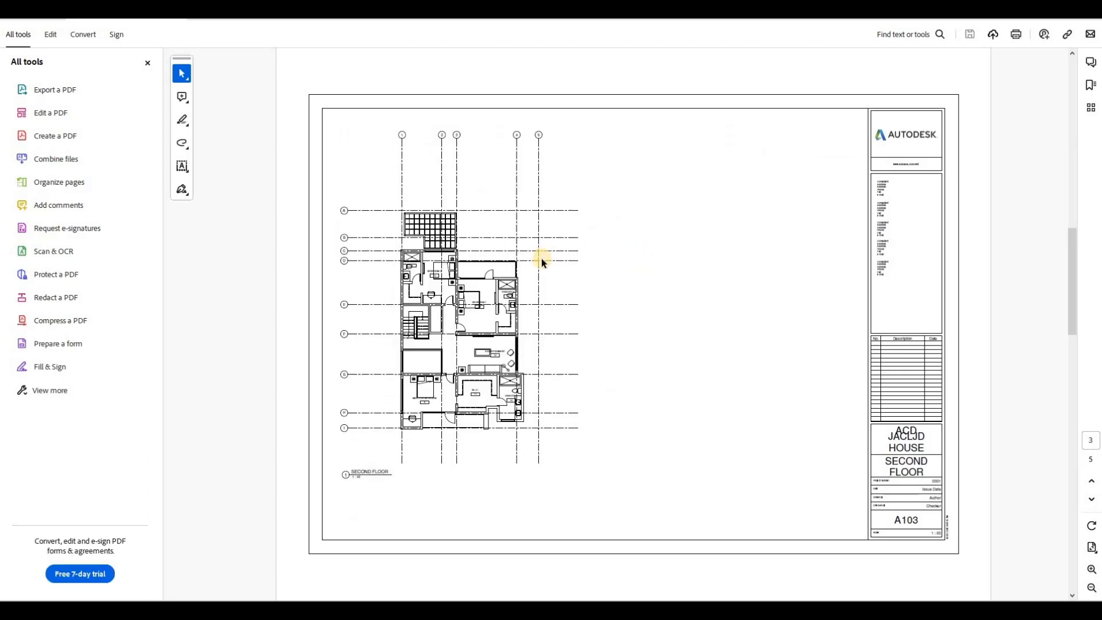
pyautogui.scroll(-2, 521, 275)
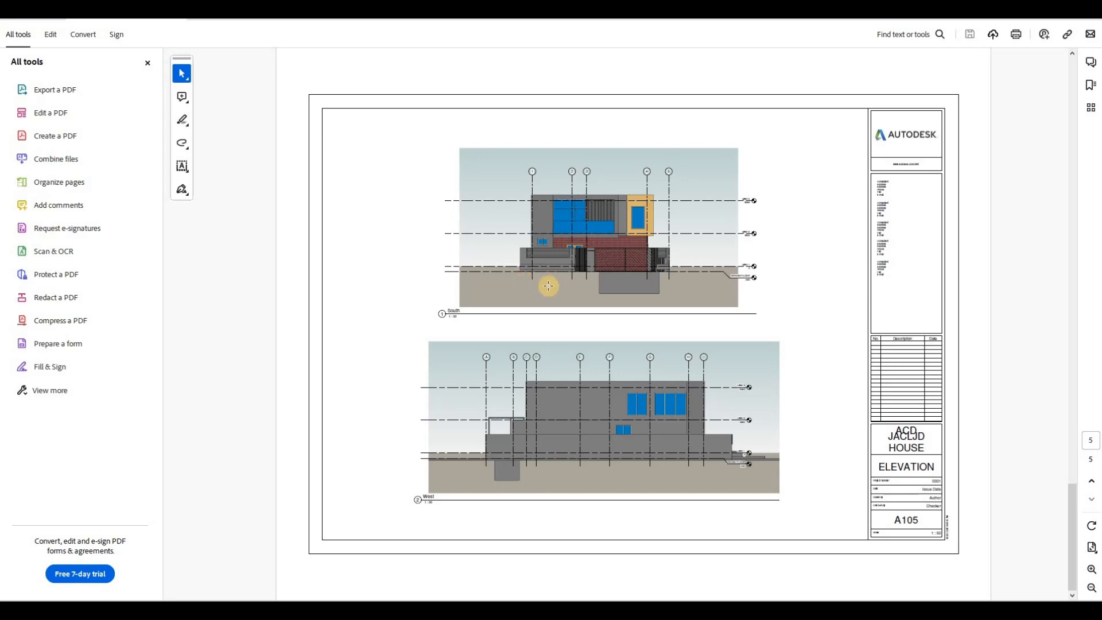
pyautogui.scroll(2, 548, 285)
pyautogui.scroll(-2, 548, 285)
pyautogui.scroll(6, 548, 286)
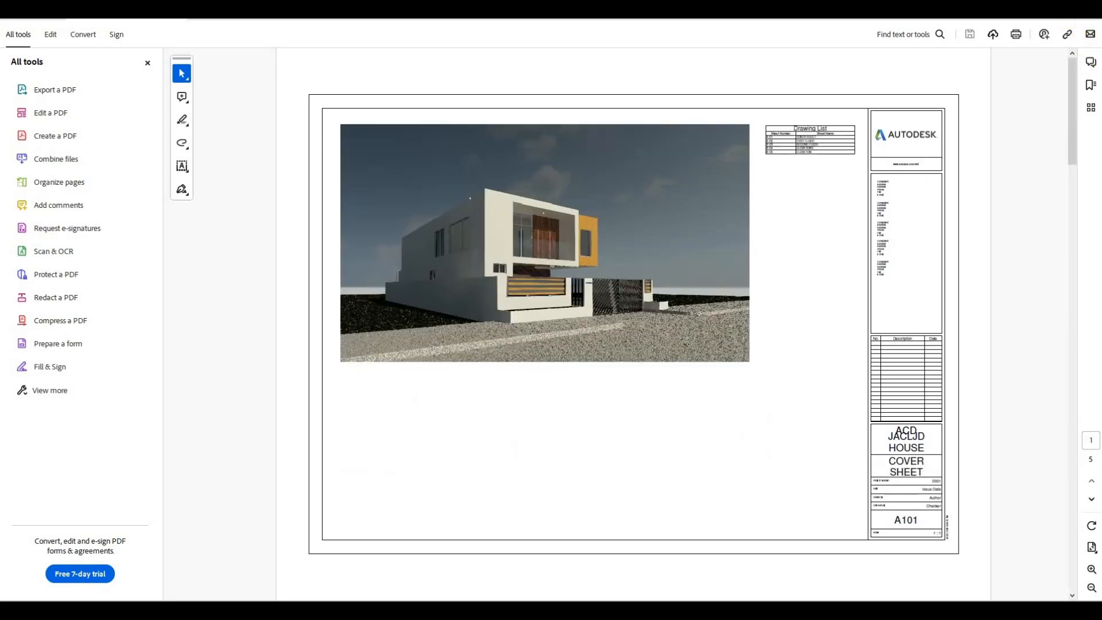